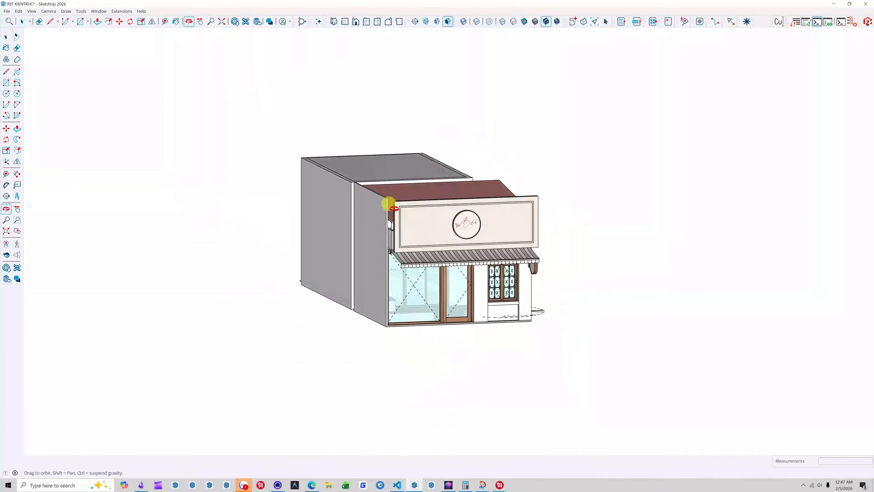
- Inspect the shop building from several sides and open the 5D+ Plus extension window
scroll(405, 305, "up", 1)
scroll(405, 304, "down", 2)
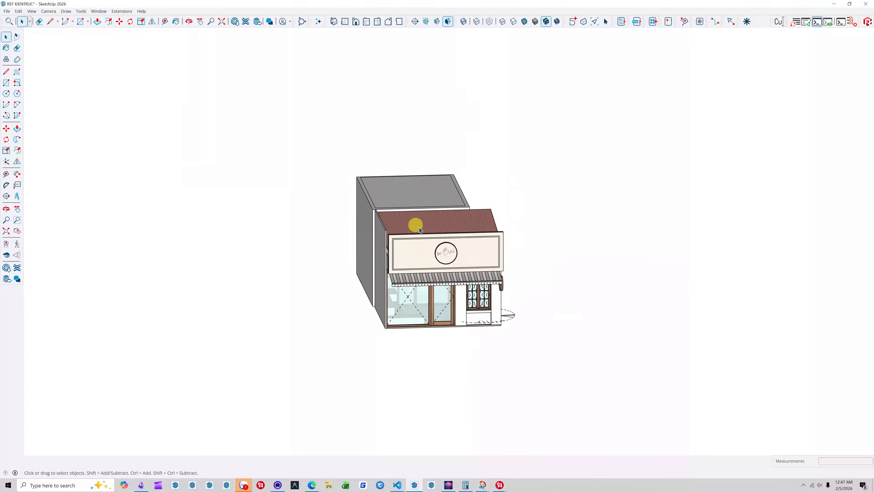
middle_click_drag(379, 138, 416, 326)
left_click(400, 174)
scroll(412, 326, "down", 2)
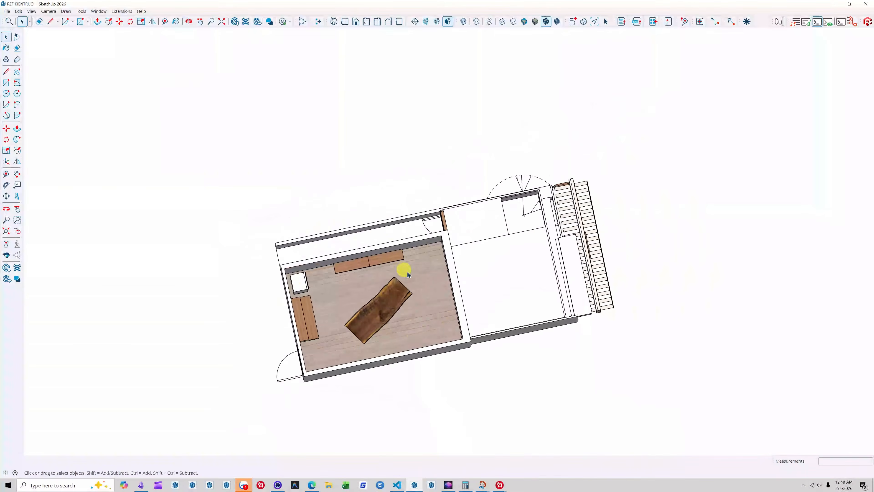
middle_click_drag(402, 267, 442, 182)
left_click(573, 23)
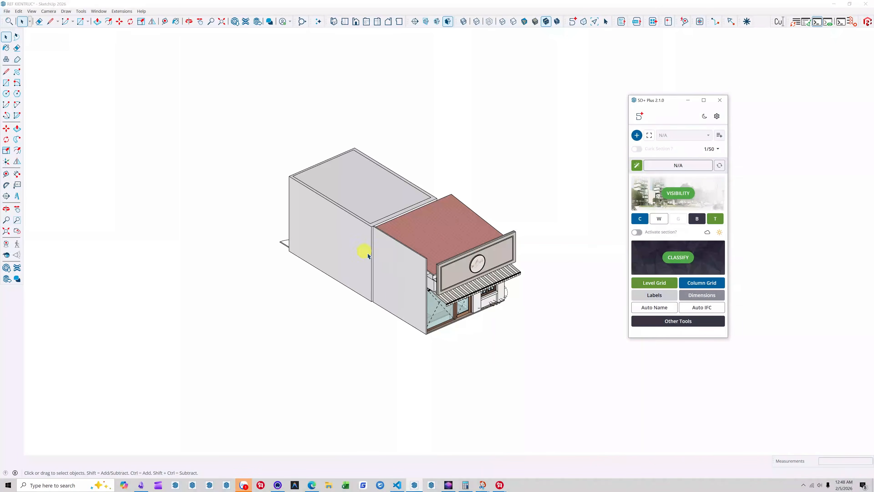
- Display the model in wireframe and open the interior furniture group for editing
middle_click_drag(367, 253, 377, 266)
key("w")
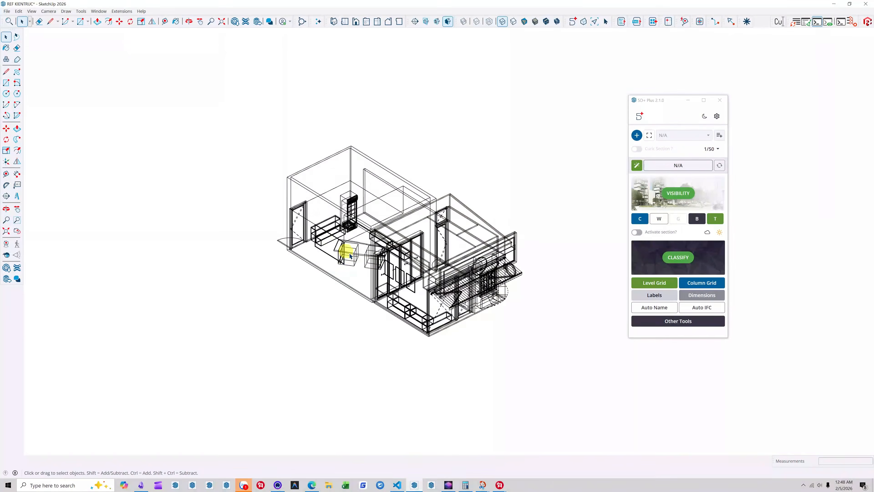
double_click(356, 257)
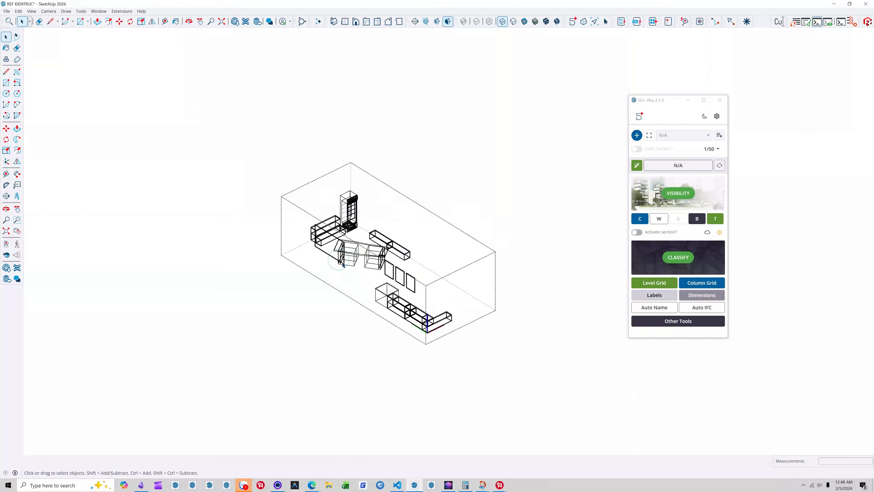
middle_click_drag(356, 256, 405, 220)
- Select all the furniture pieces in the rear room, leaving the front-room pieces unselected
left_click_drag(398, 194, 261, 326)
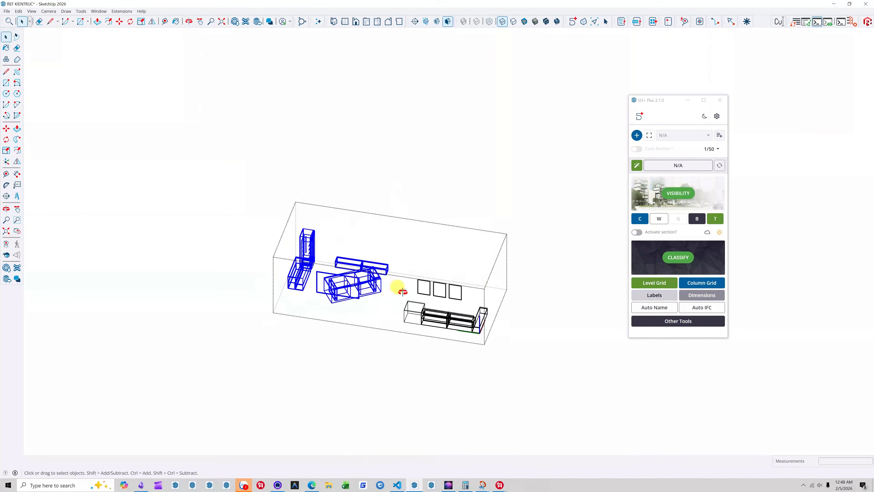
middle_click_drag(400, 289, 431, 267)
scroll(322, 185, "up", 2)
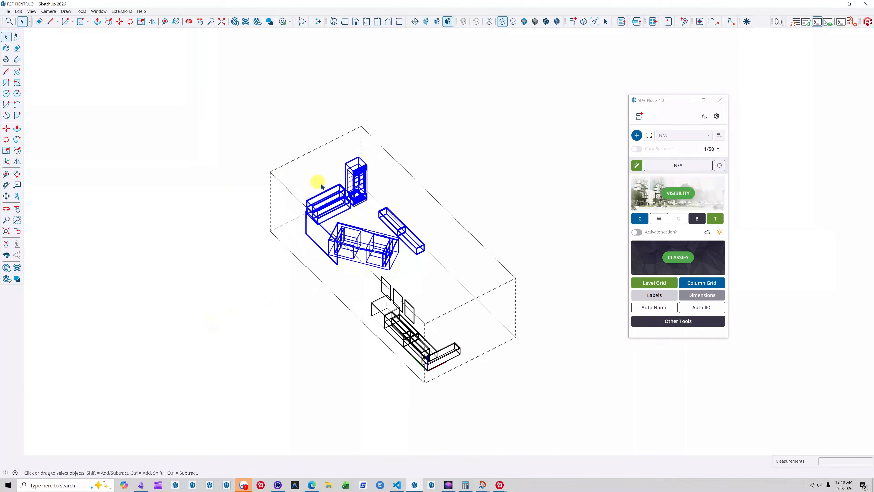
middle_click_drag(359, 198, 368, 223)
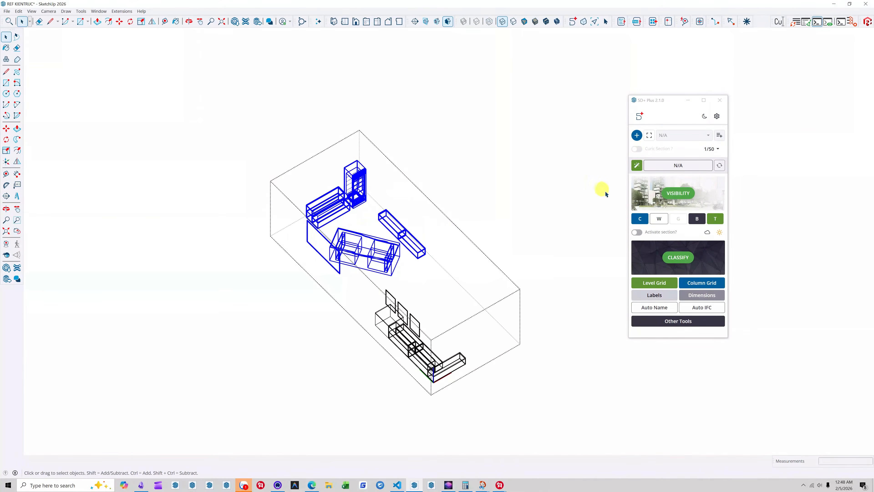
- Open Auto Scene, clear every preselected scene and choose the whole Sections group for STOREY 1
left_click(637, 166)
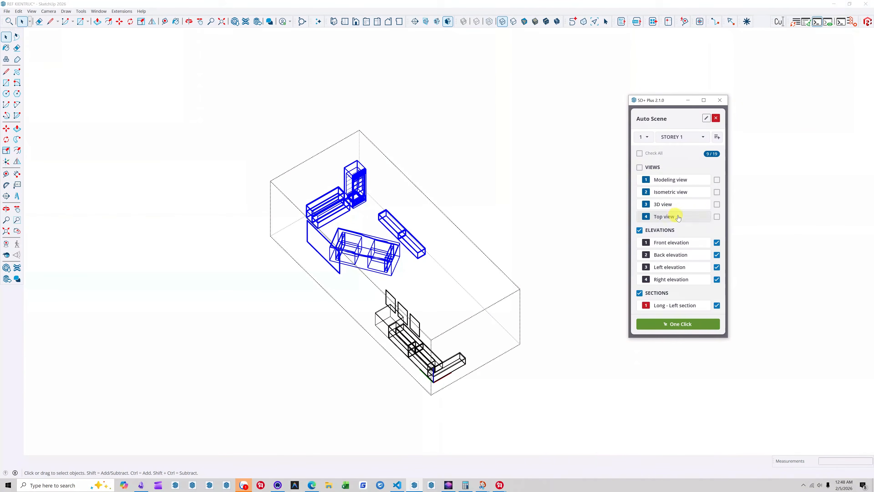
scroll(677, 217, "down", 2)
scroll(675, 223, "up", 2)
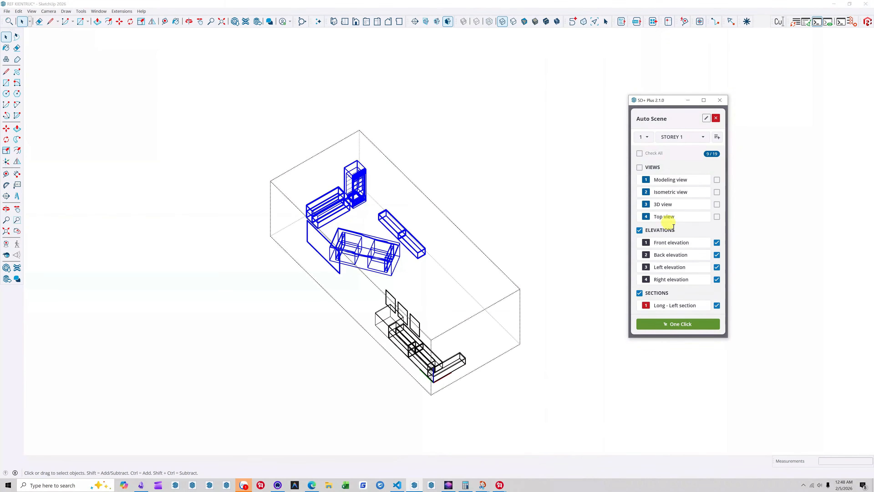
left_click(639, 153)
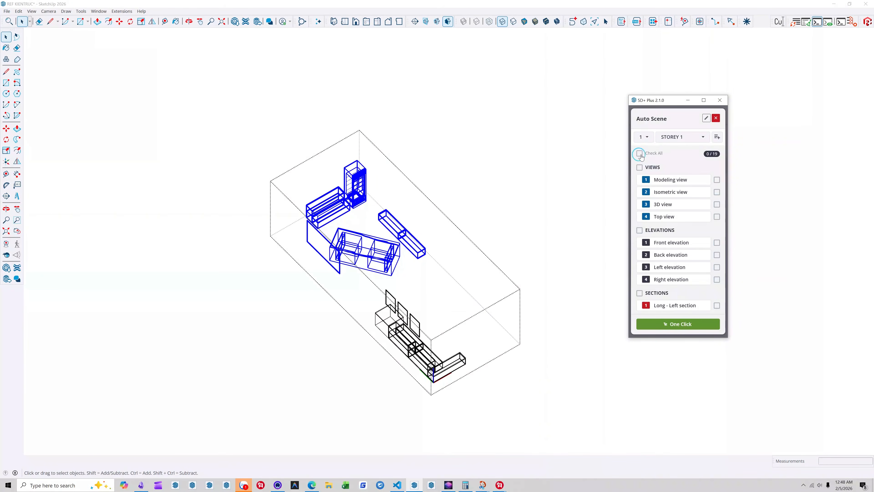
scroll(656, 236, "down", 3)
left_click(640, 191)
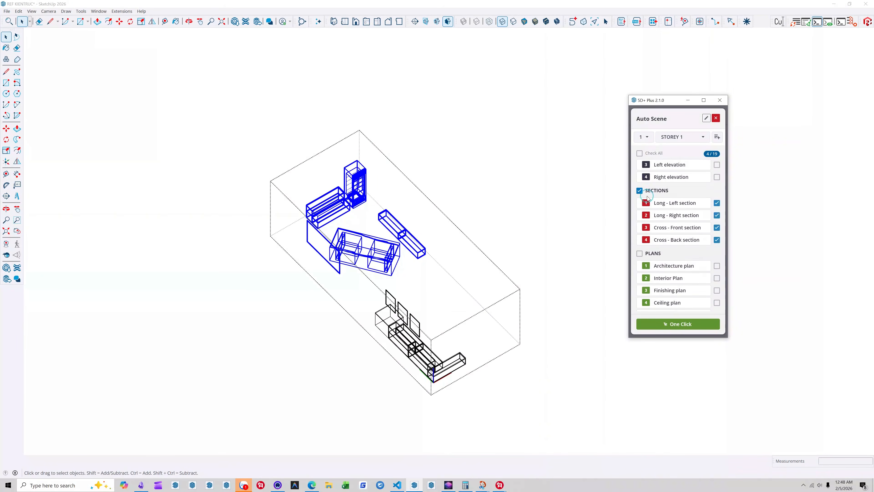
middle_click_drag(401, 226, 370, 241)
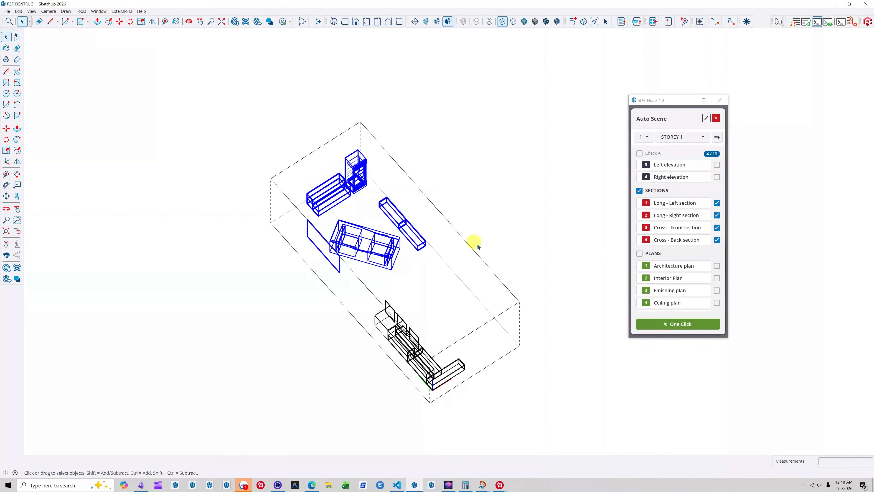
- Add the Architecture plan and Ceiling plan to the chosen scenes and open the scene creation options
left_click(717, 266)
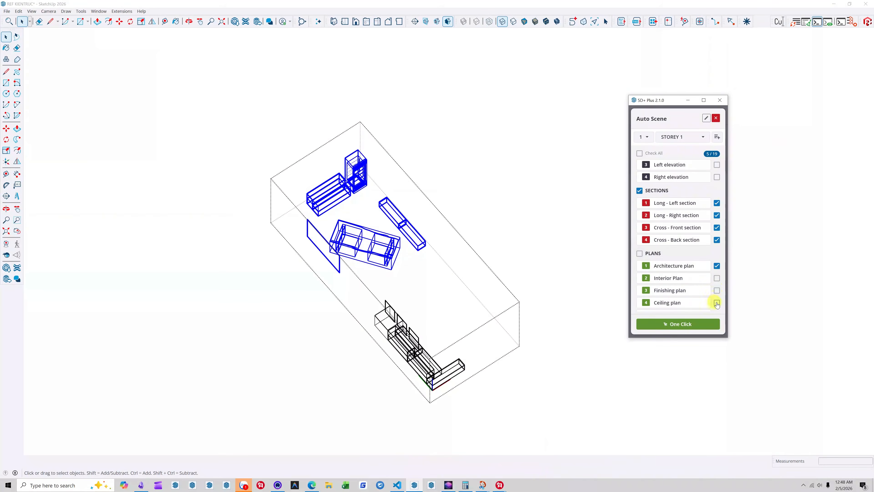
left_click(717, 303)
scroll(686, 265, "down", 1)
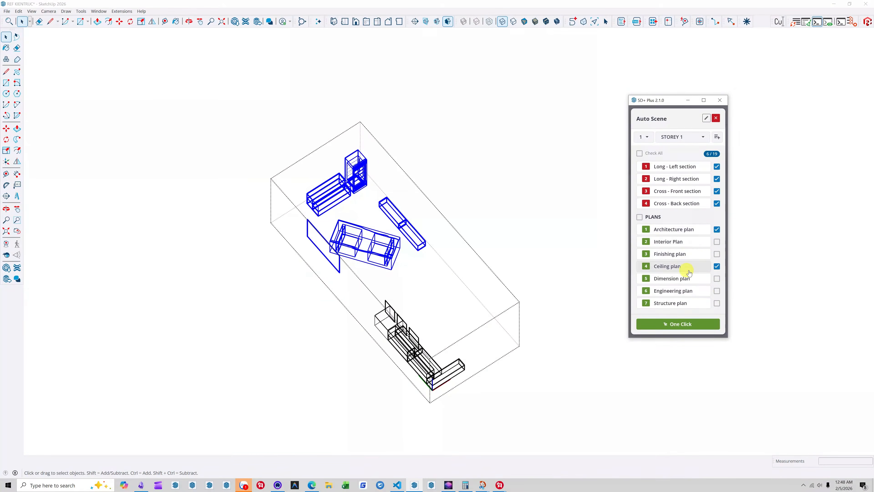
left_click(685, 326)
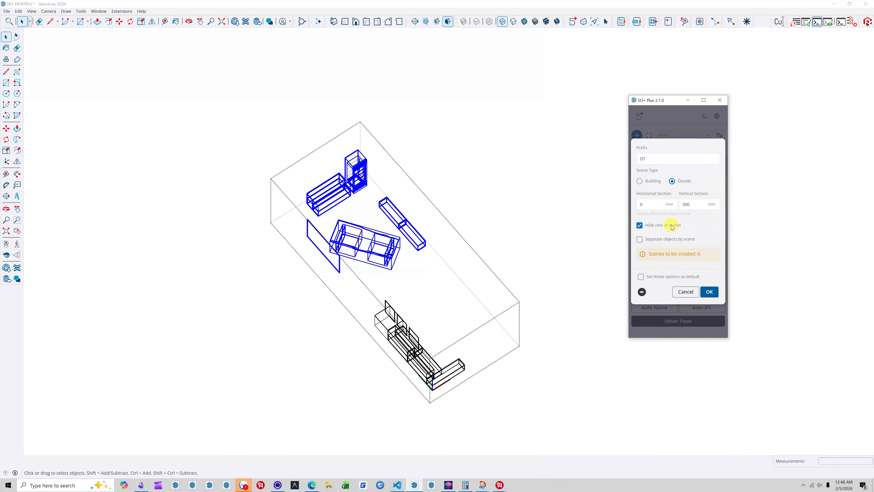
- Show the rest of the building around the furniture group and turn off Hide rest of model for the detail scenes
middle_click_drag(360, 226, 365, 232)
key("shift+h")
middle_click_drag(404, 208, 422, 152)
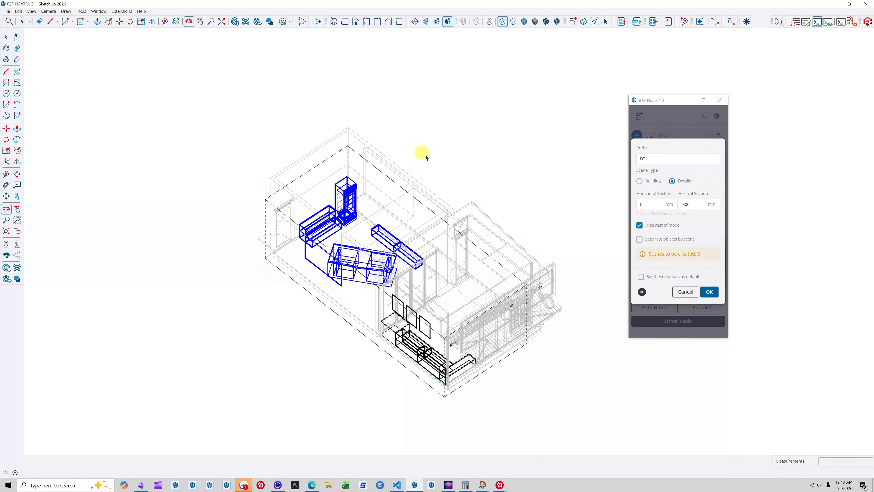
middle_click_drag(356, 262, 389, 292)
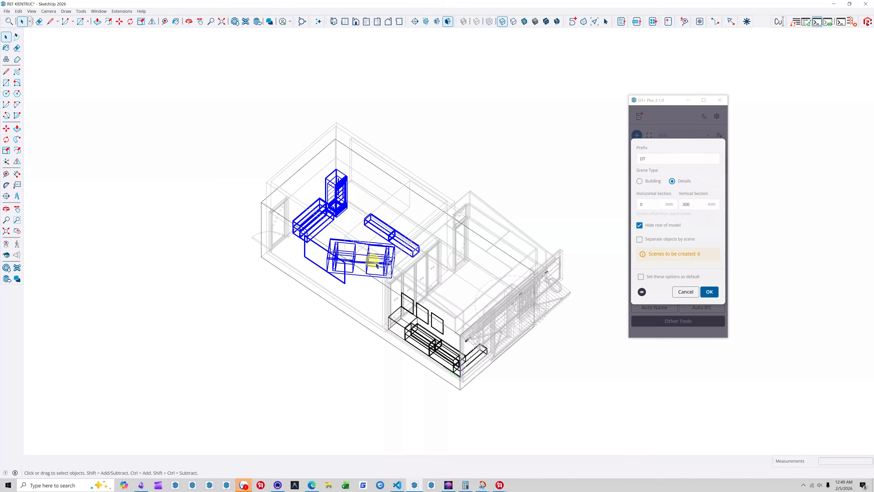
middle_click_drag(371, 229, 376, 277)
left_click(640, 228)
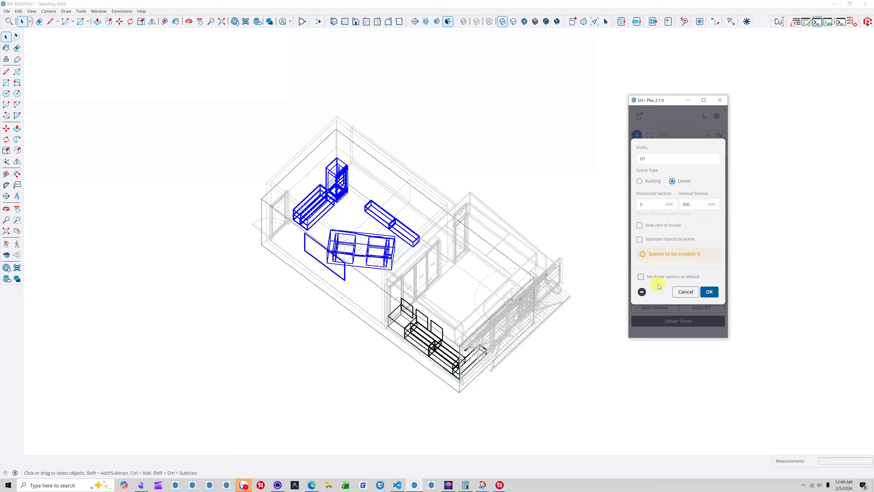
- Consult the section offset illustration and generate the detail scenes with the prefix DT
left_click(642, 293)
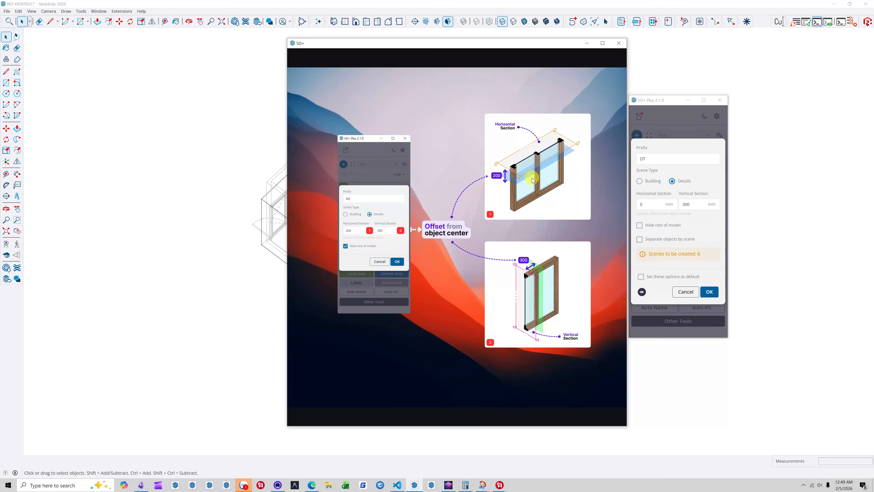
left_click(618, 44)
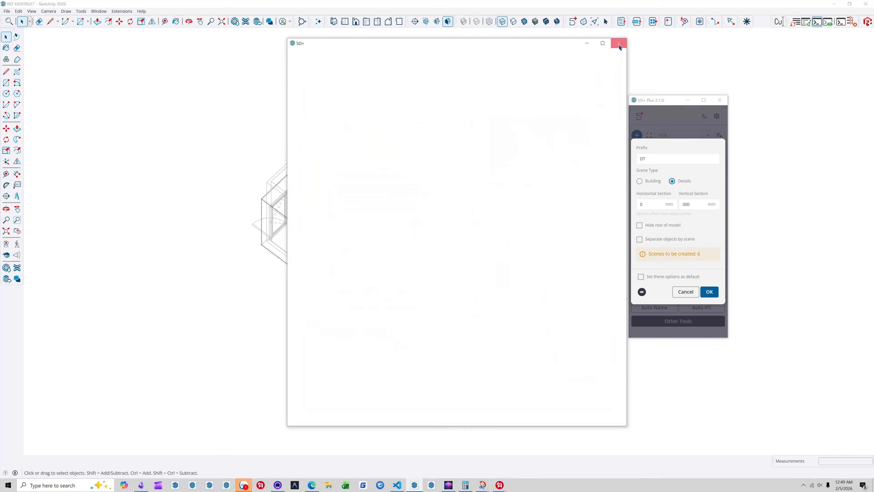
left_click(709, 293)
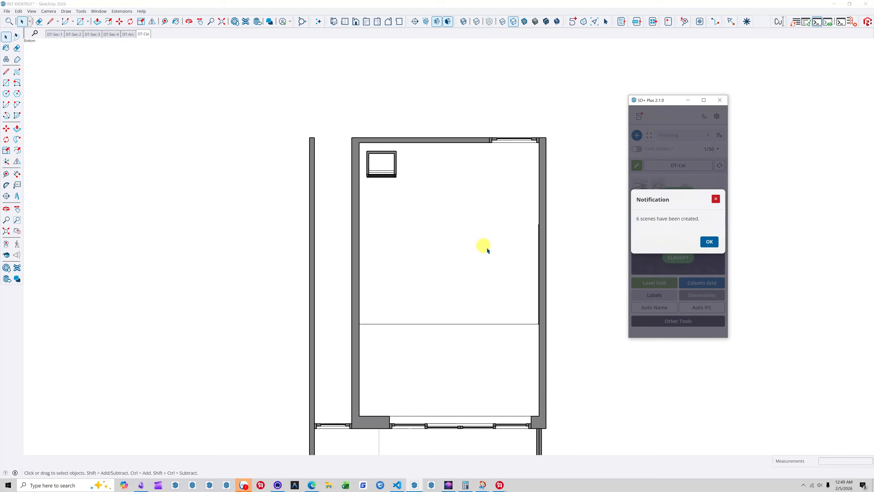
left_click(710, 242)
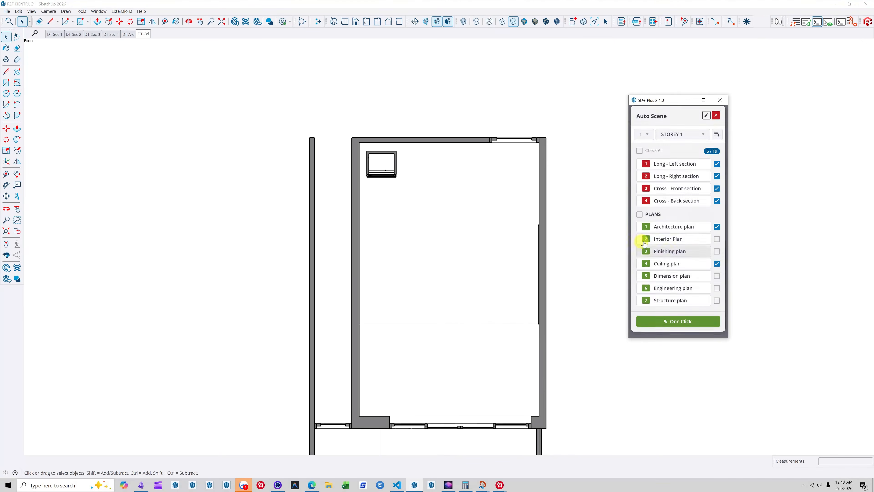
- Open the Scenes Manager and expand all its scene groups
middle_click_drag(448, 132, 393, 214)
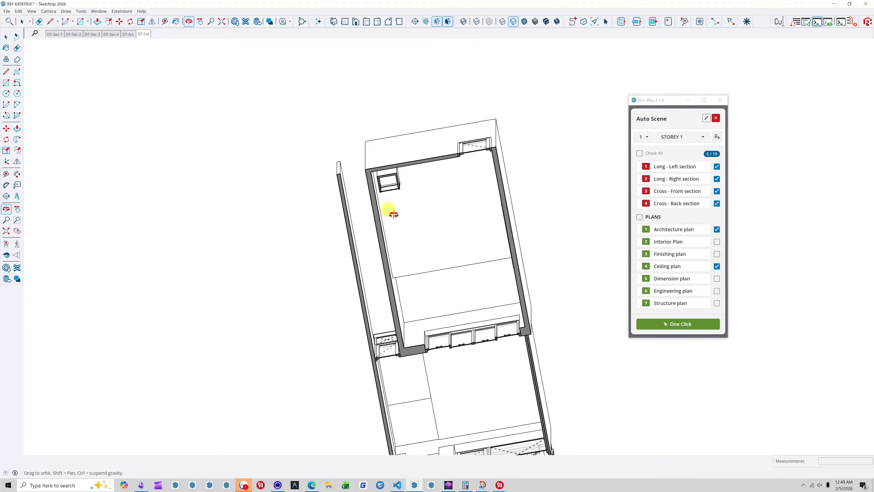
left_click(583, 21)
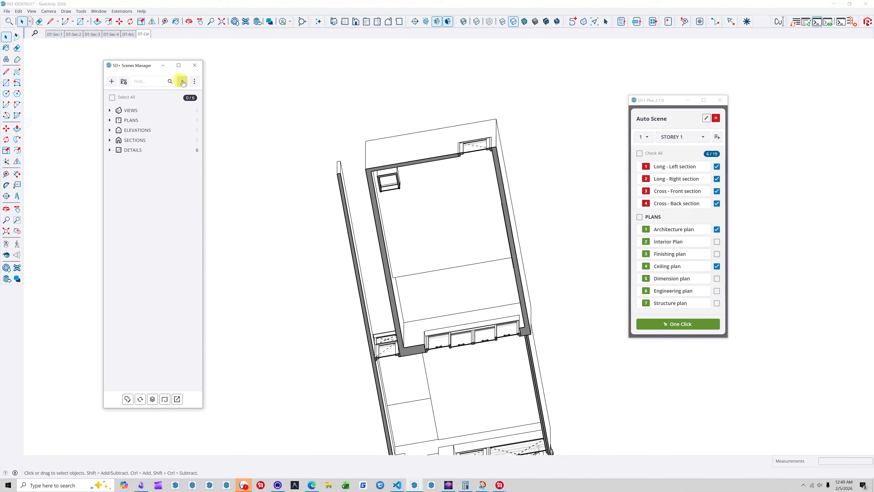
left_click(181, 82)
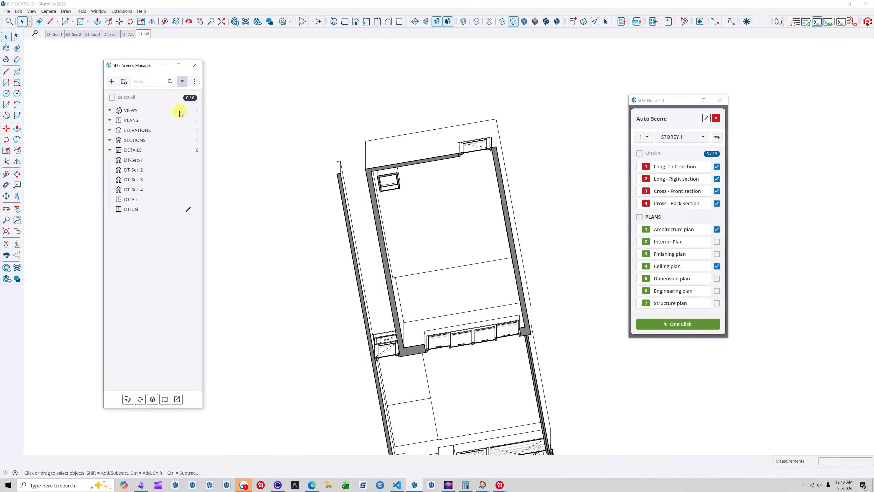
- Examine the cuts in section scenes DT-Sec-1 to DT-Sec-4, viewing each one in 3D
left_click(133, 161)
middle_click_drag(283, 259, 218, 367)
scroll(361, 284, "up", 5)
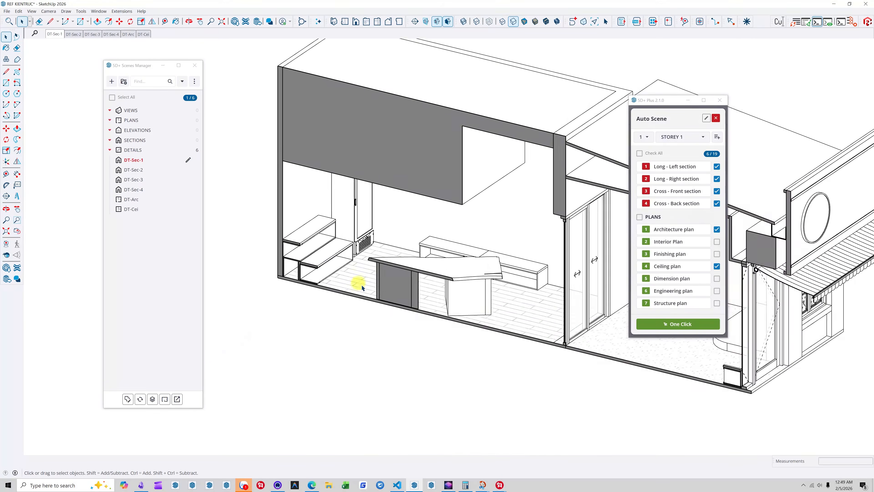
left_click(134, 170)
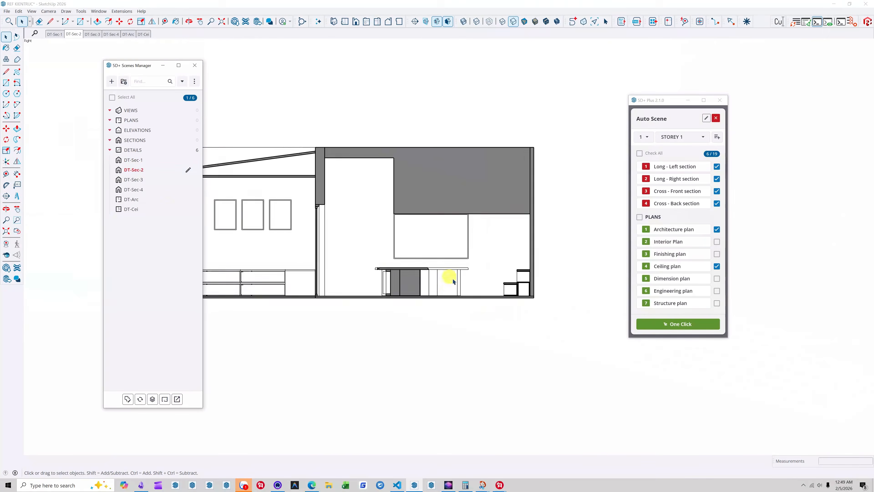
middle_click_drag(451, 280, 396, 310)
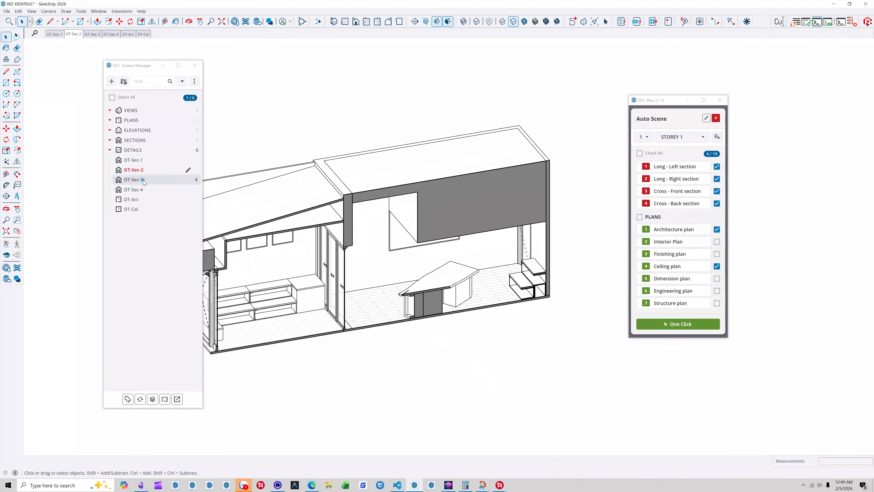
left_click(198, 180)
middle_click_drag(445, 268, 357, 356)
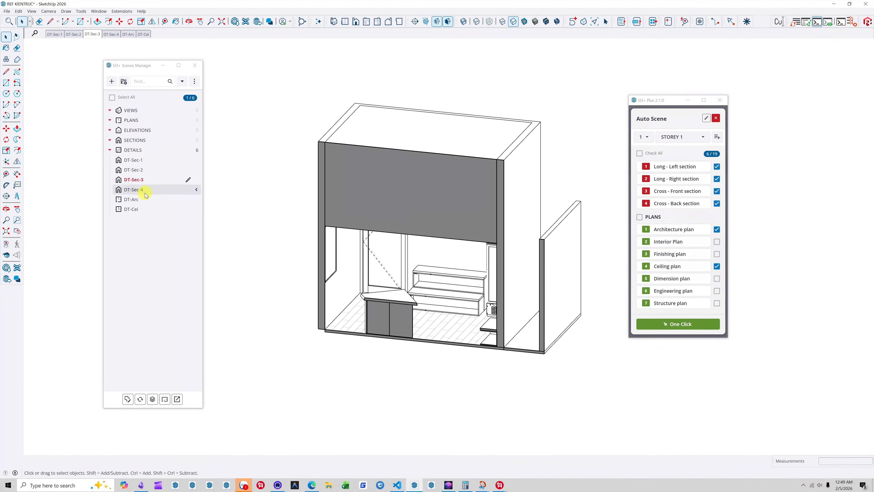
left_click(142, 190)
middle_click_drag(406, 282, 373, 357)
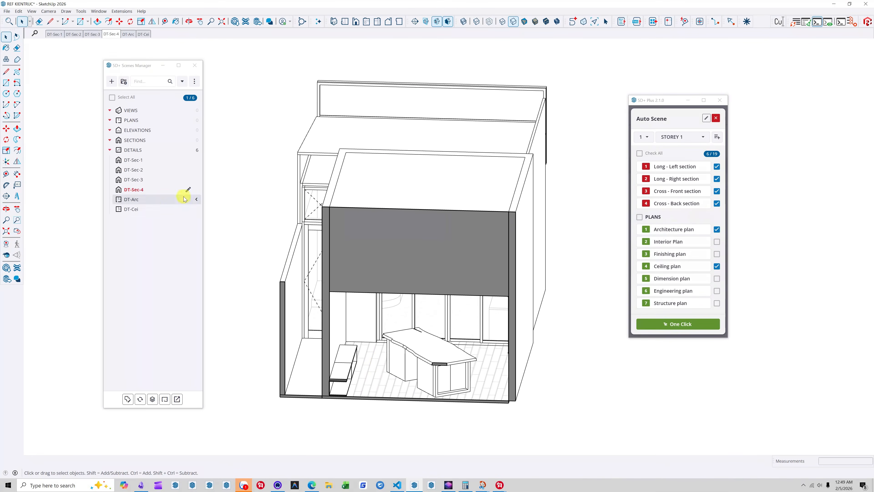
- Review the architecture plan scene DT-Arc and the ceiling plan scene DT-Cei
left_click(135, 203)
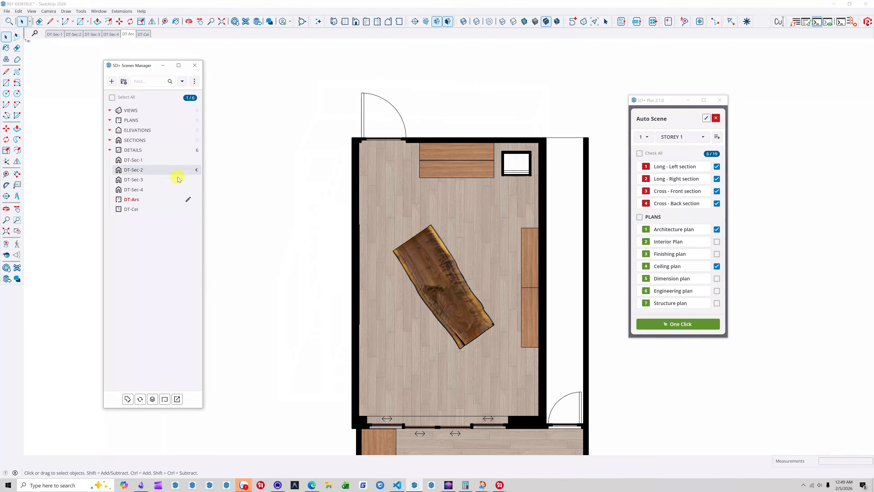
left_click(134, 210)
scroll(430, 131, "down", 2)
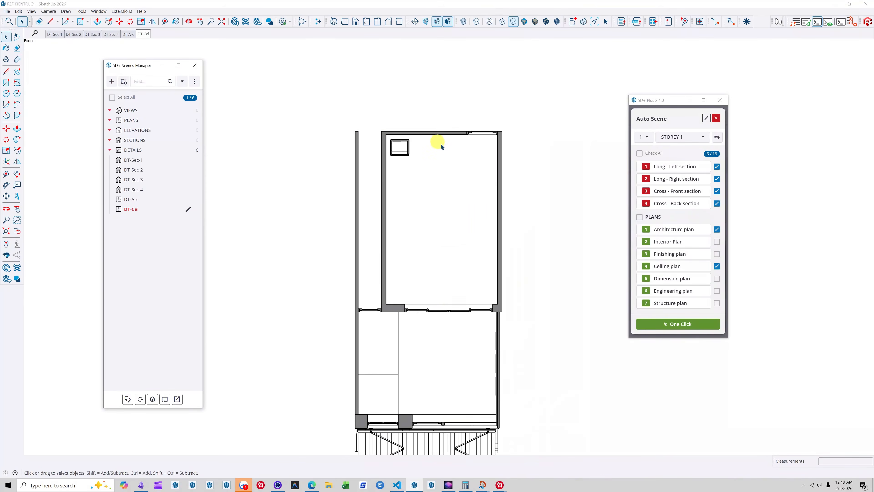
- Go back through section scenes DT-Sec-1, DT-Sec-2 and DT-Sec-3 in their straight-on views
left_click(147, 159)
left_click(145, 170)
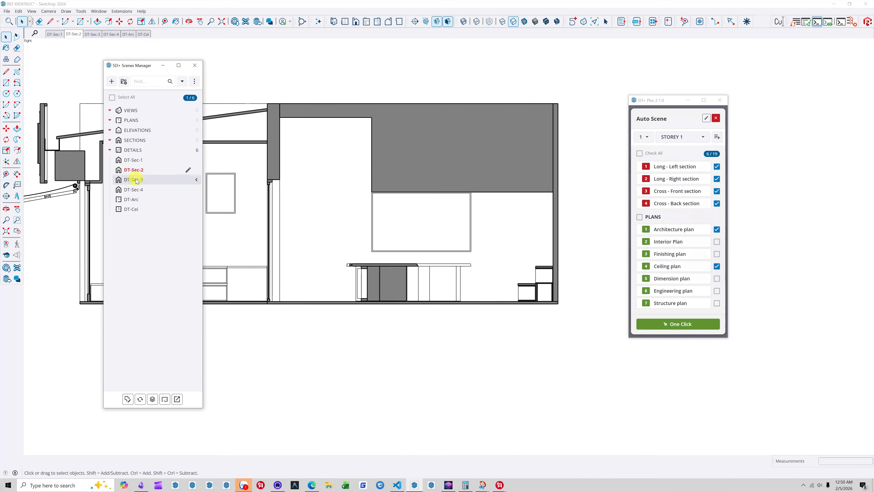
left_click(146, 179)
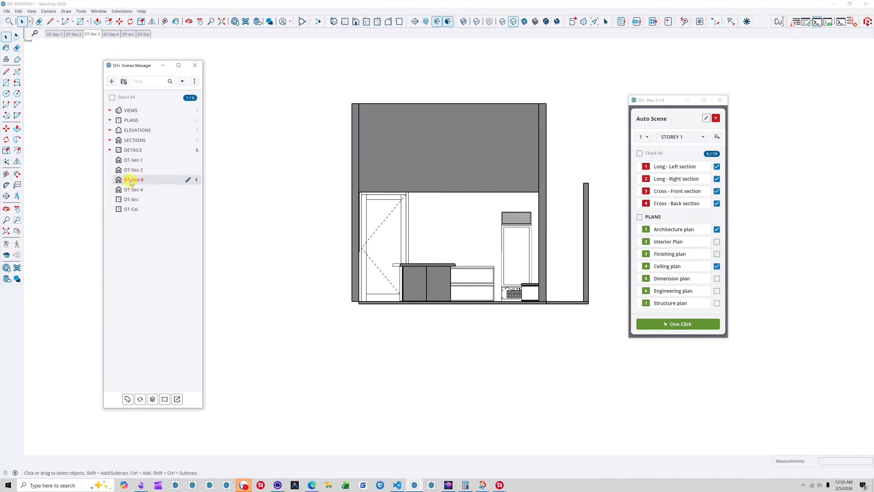
- Review scenes DT-Sec-2 and DT-Arc, and start adjusting DT-Arc's display bounds using the Scene bounds type
left_click(134, 171)
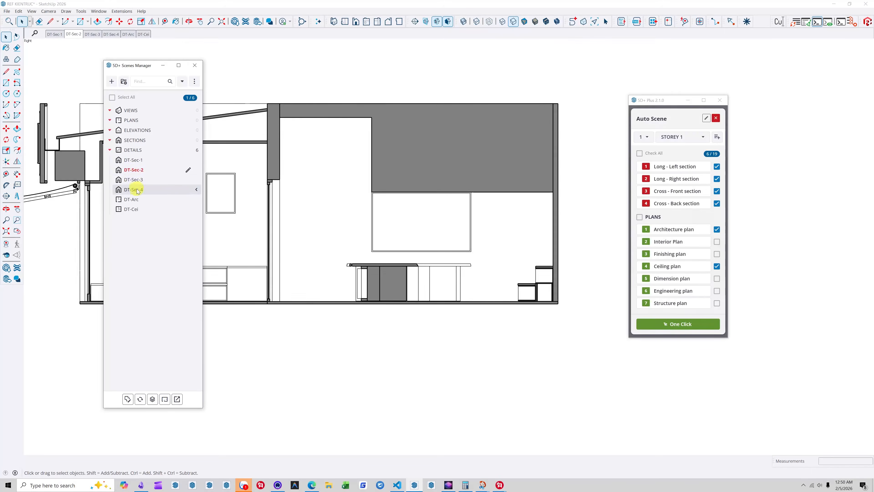
left_click(136, 201)
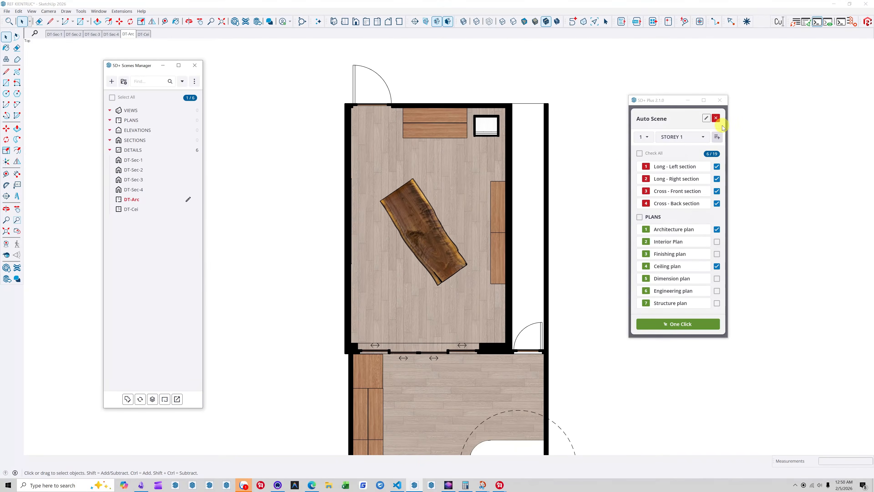
left_click(716, 119)
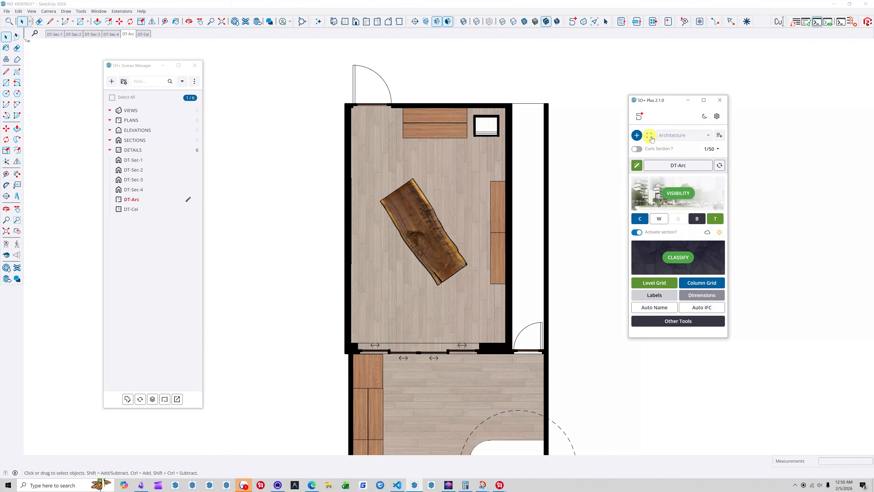
left_click(649, 137)
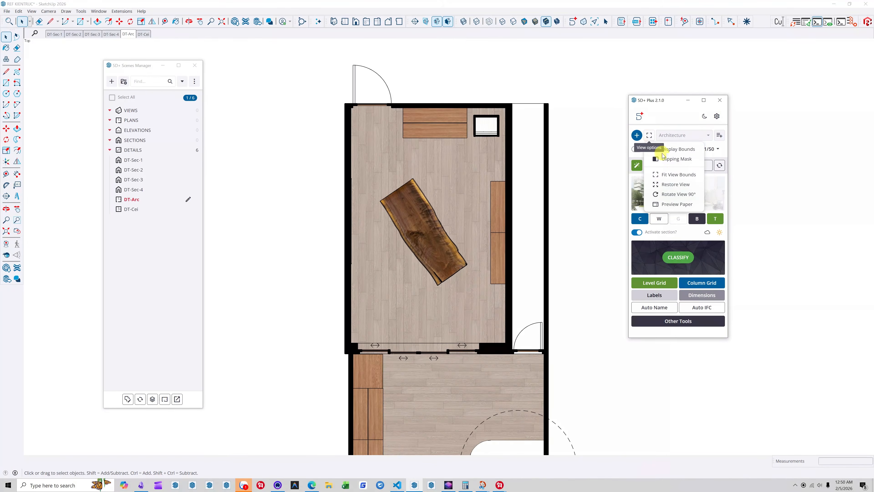
left_click(677, 151)
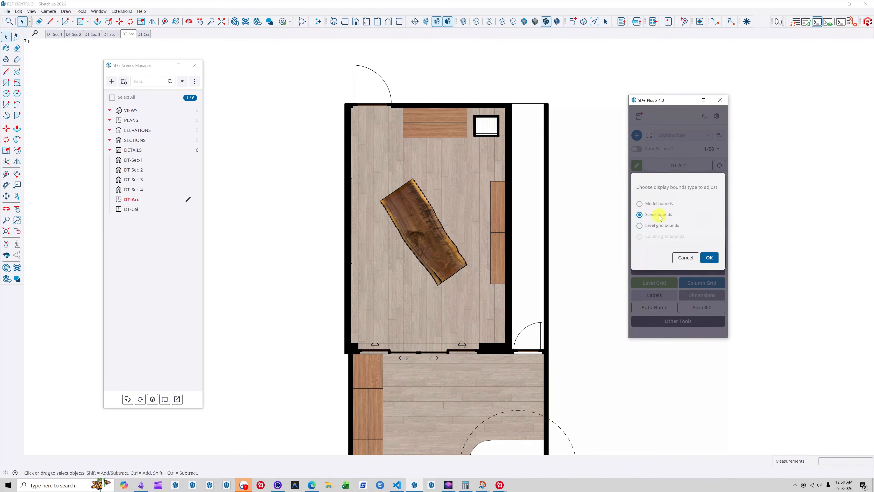
left_click(703, 255)
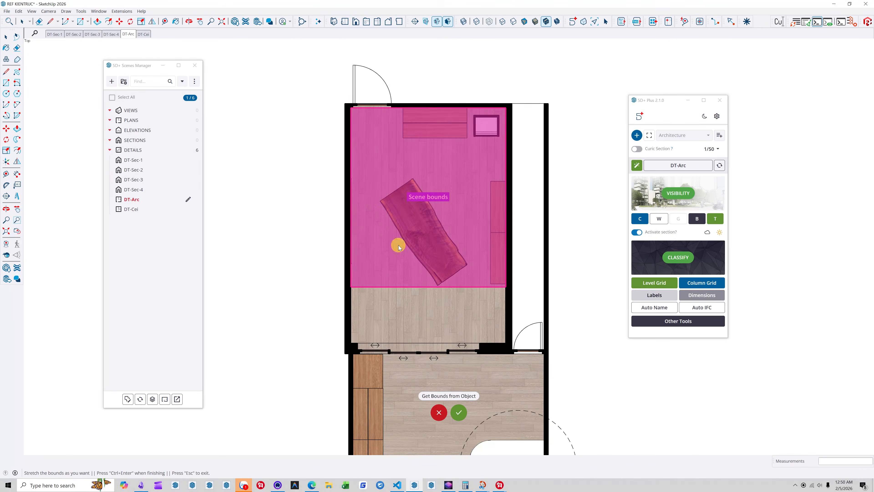
- Stretch DT-Arc's scene bounds about 1519 mm to the sliding-door wall's outer face and about 150 mm across the corridor-side wall
scroll(479, 221, "up", 3)
scroll(504, 186, "down", 4)
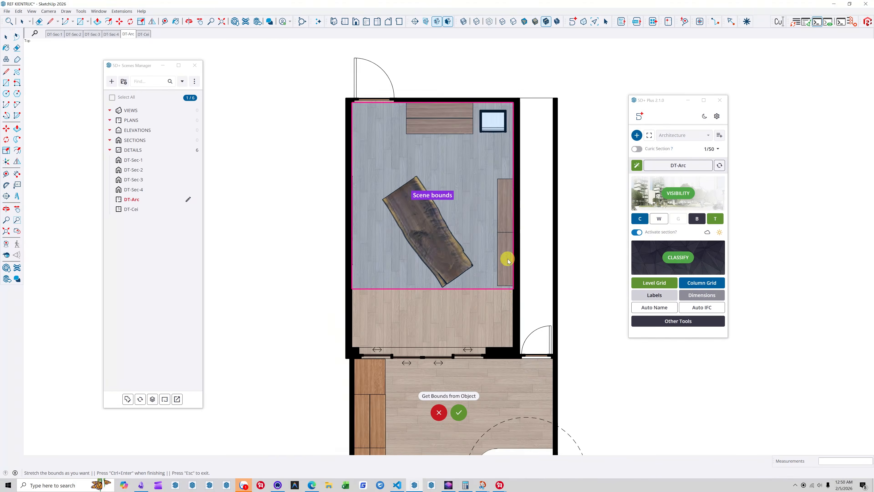
scroll(543, 252, "up", 2)
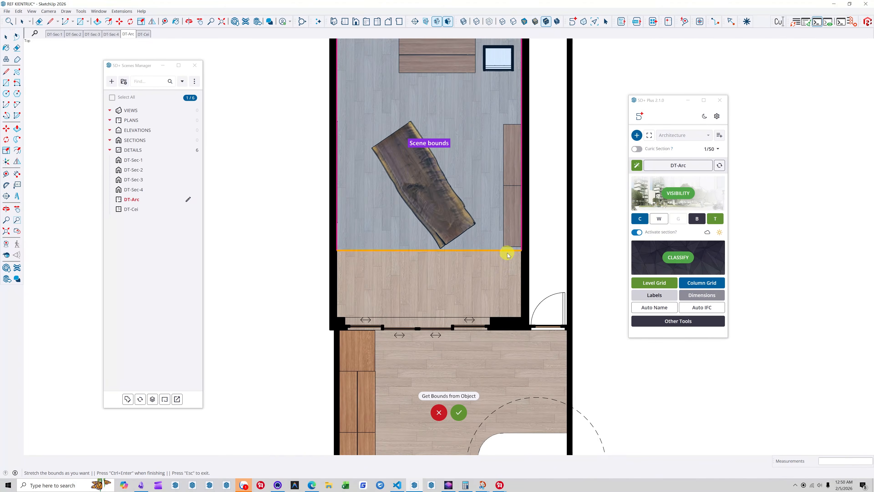
left_click_drag(513, 267, 518, 333)
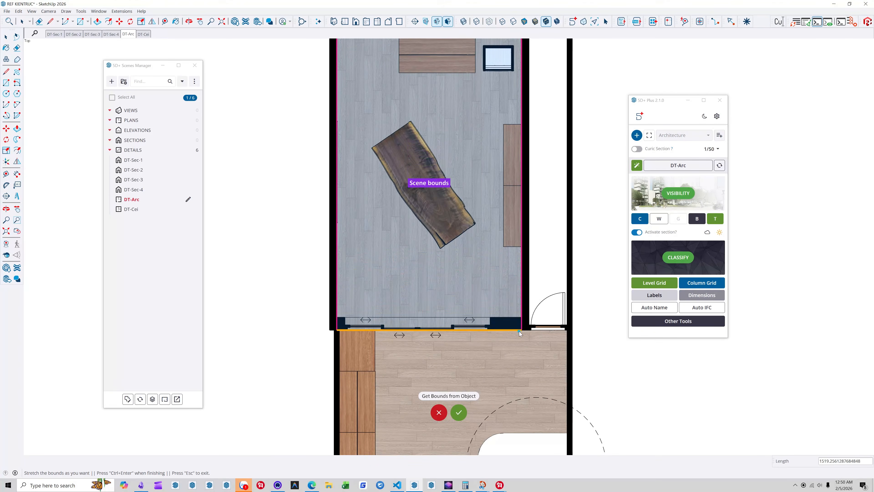
left_click_drag(522, 286, 530, 287)
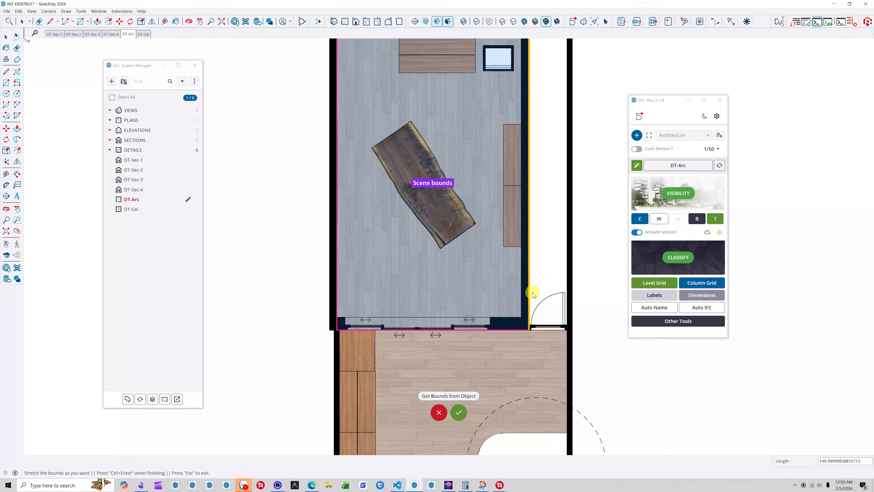
- Extend the scene bounds to the outer faces of the rear room's remaining side wall and its rear wall
scroll(533, 293, "down", 3)
scroll(410, 146, "up", 3)
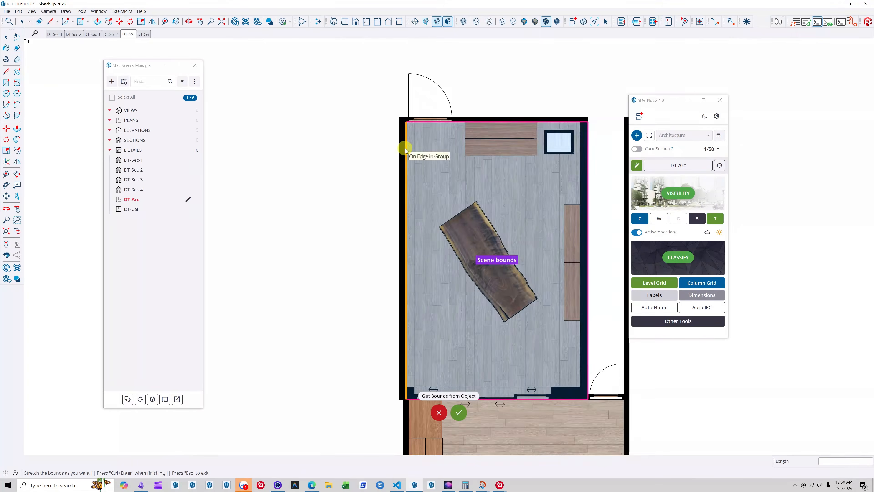
left_click_drag(405, 149, 402, 150)
scroll(424, 121, "up", 3)
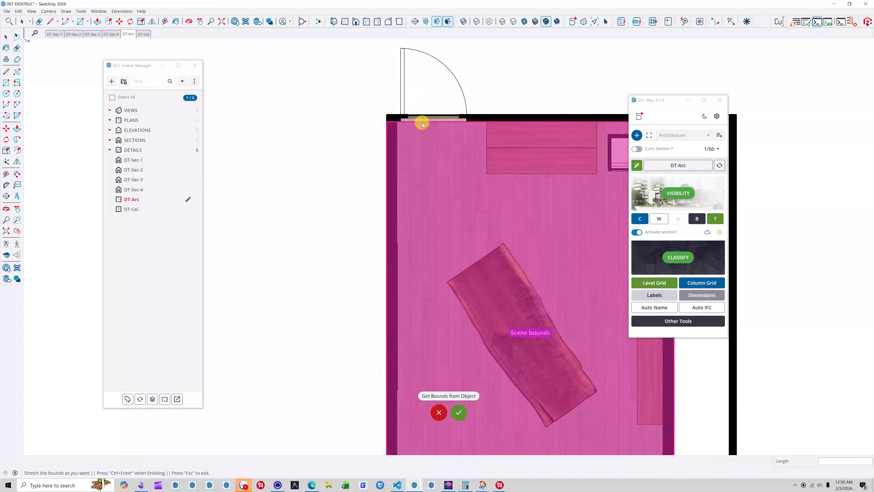
left_click_drag(422, 123, 369, 119)
scroll(420, 121, "down", 5)
- Hide the section cut, raise the scene bounds' top to the rear block's wall tops, and save the bounds for DT-Arc
middle_click_drag(389, 263, 506, 143)
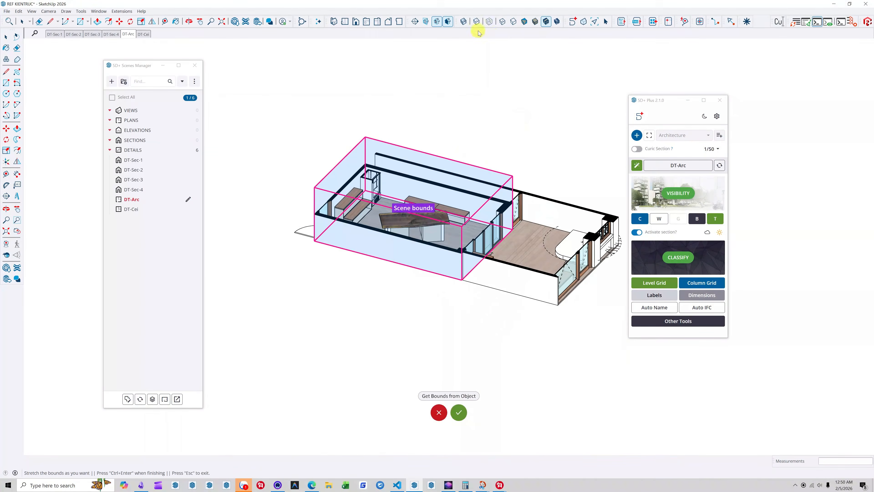
left_click(446, 26)
middle_click_drag(399, 197, 442, 190)
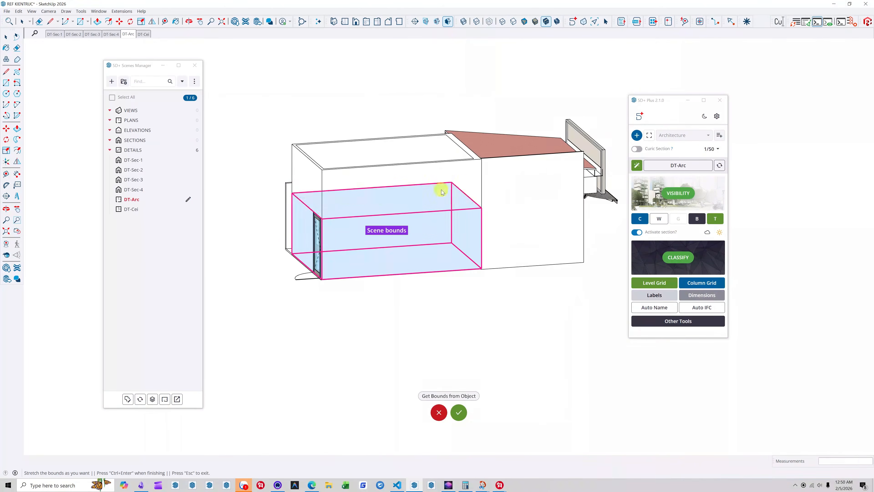
left_click_drag(368, 208, 322, 172)
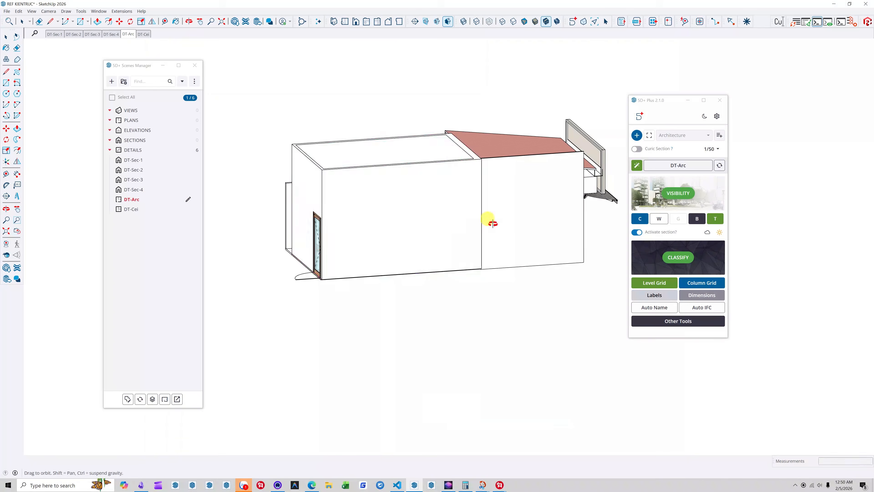
middle_click_drag(493, 221, 392, 257)
scroll(504, 183, "down", 3)
scroll(412, 166, "up", 3)
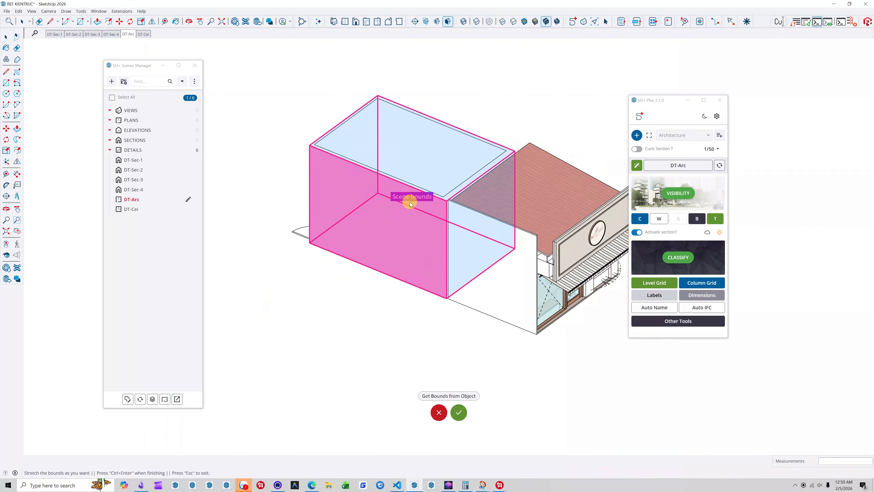
left_click(458, 412)
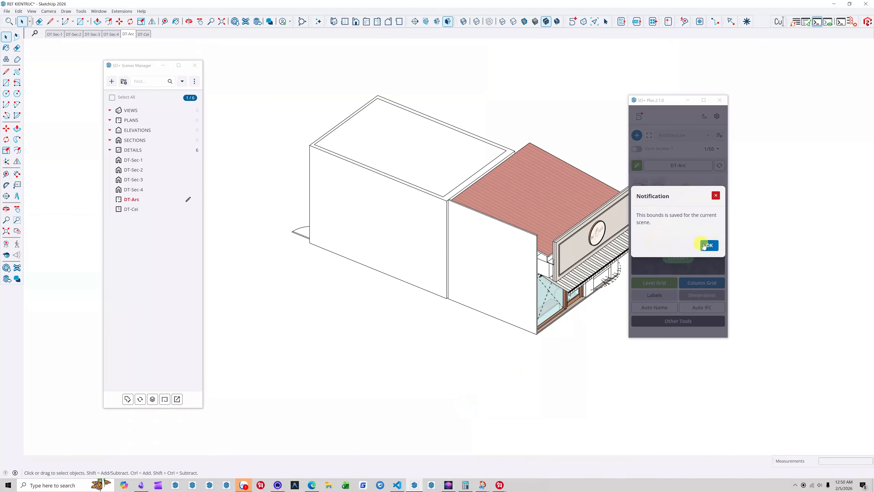
left_click(704, 245)
- Check which area the scene bounds of DT-Sec-1 cover, leaving them unedited
middle_click_drag(404, 207, 493, 227)
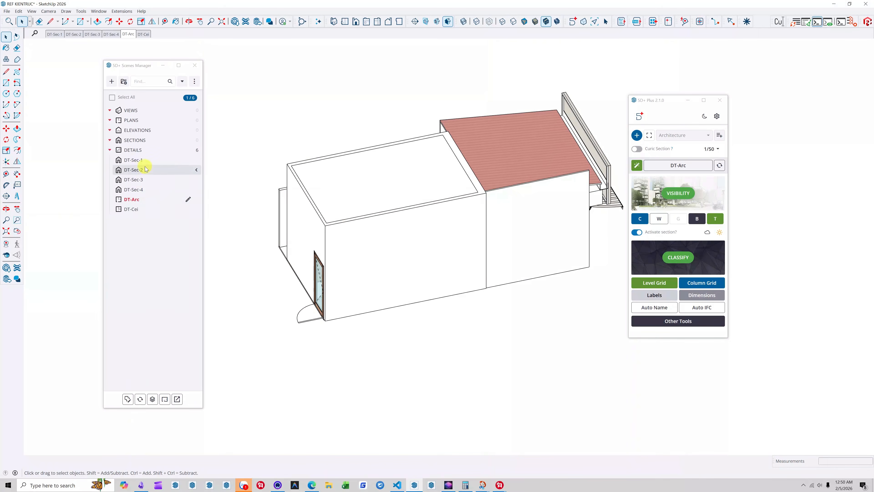
left_click(135, 159)
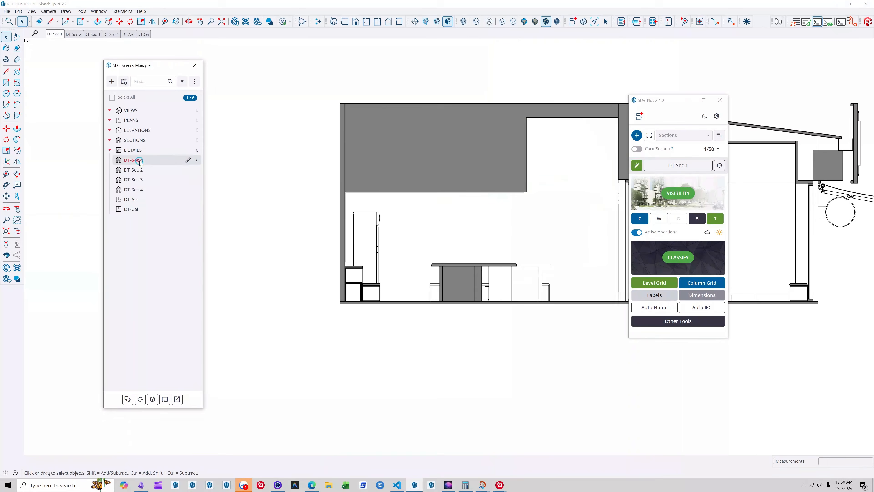
left_click(649, 135)
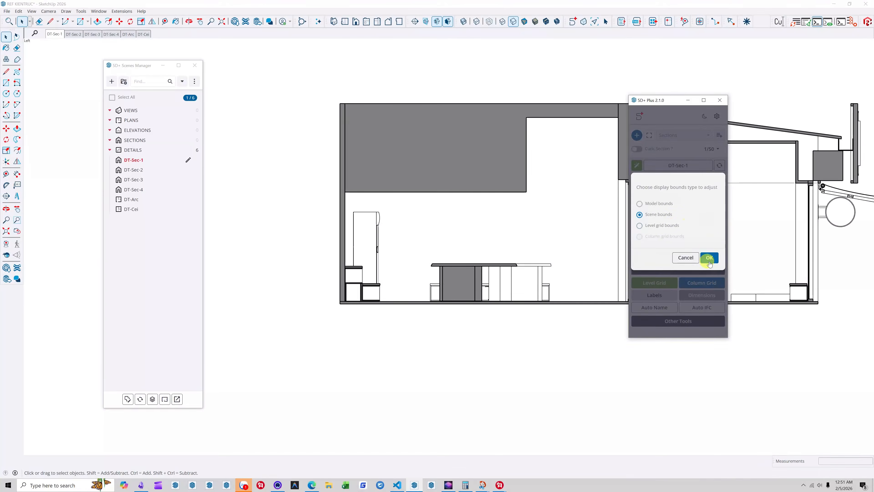
left_click(709, 258)
scroll(390, 207, "down", 2)
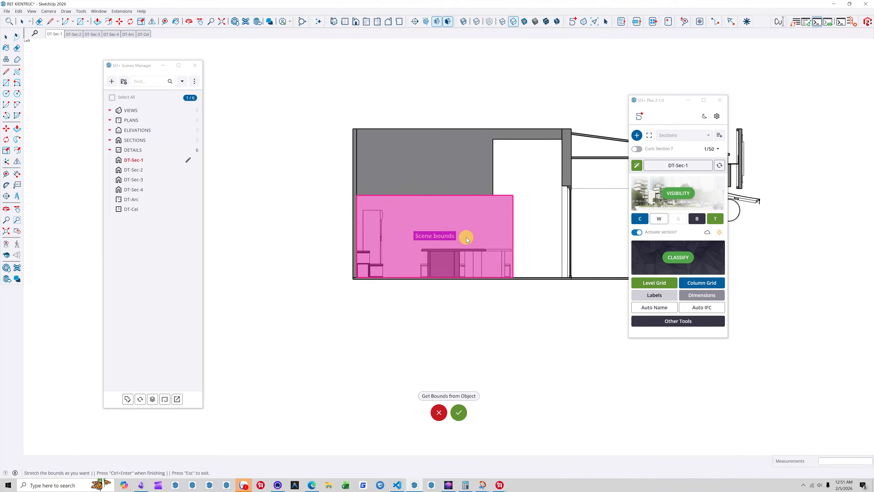
scroll(467, 238, "up", 1)
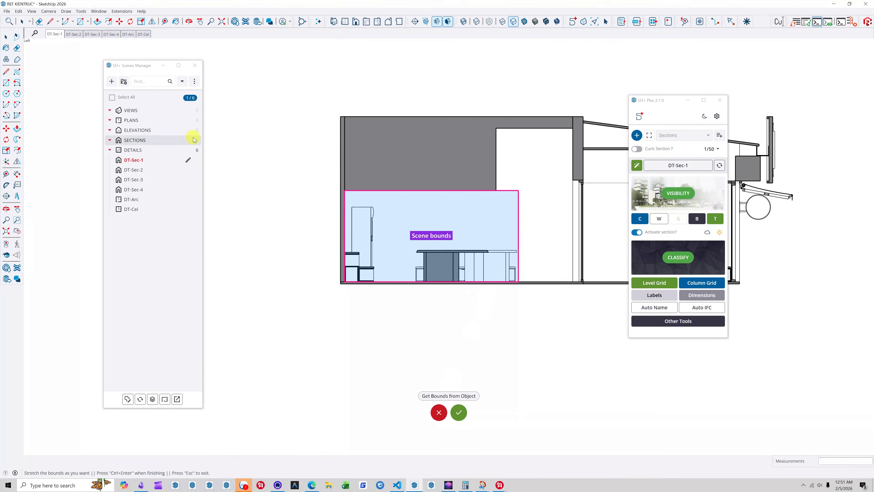
left_click(439, 412)
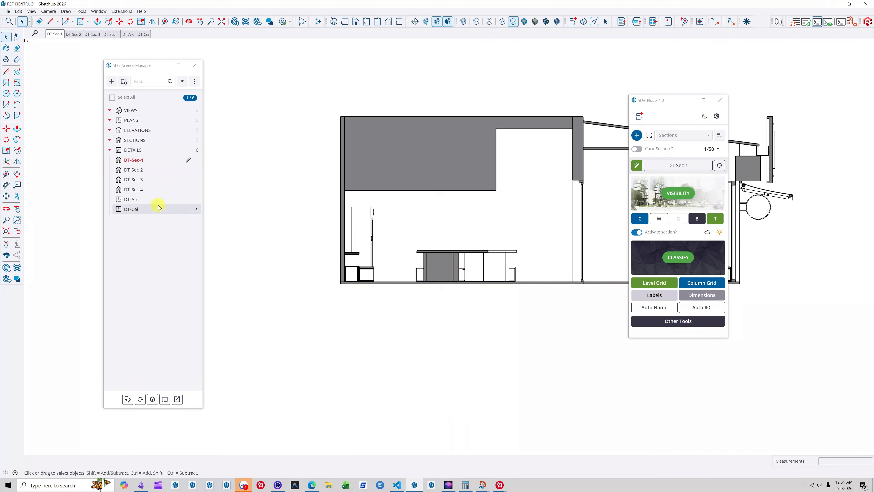
- Copy the scene properties of the architecture plan scene DT-Arc
left_click(137, 203)
right_click(136, 203)
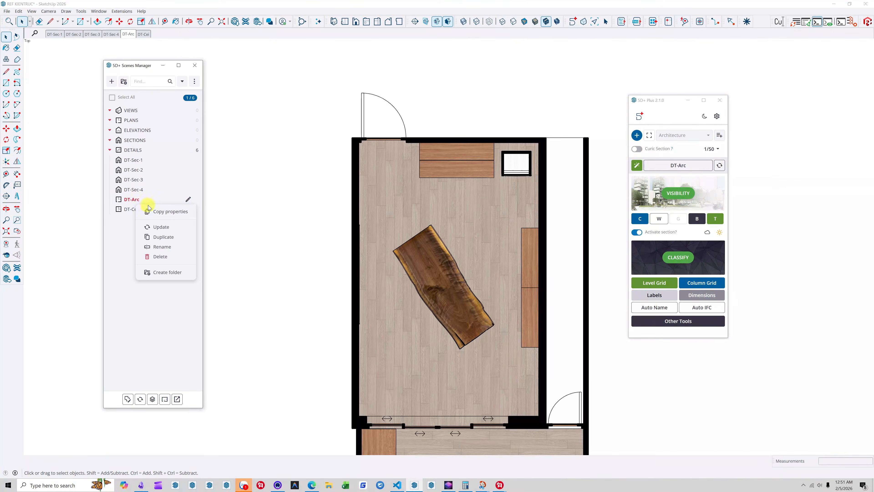
left_click(164, 213)
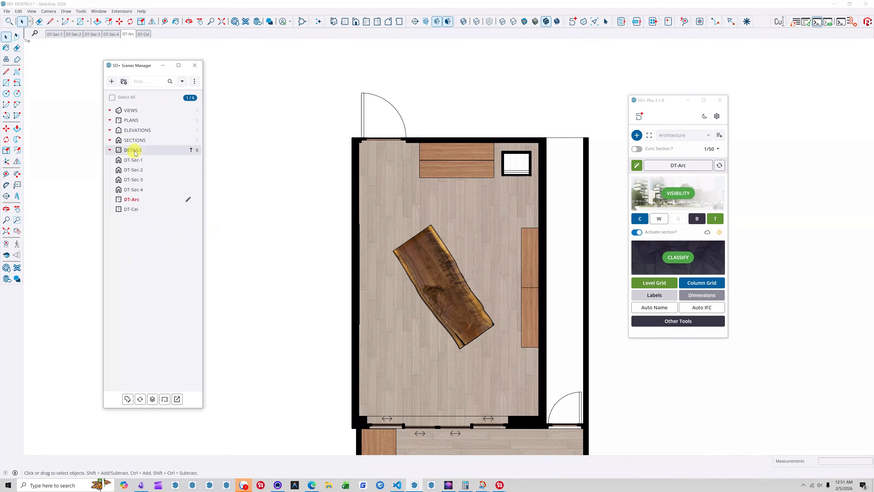
- Select all scenes in the DETAILS folder and open the choice of properties to paste onto them
left_click(135, 153)
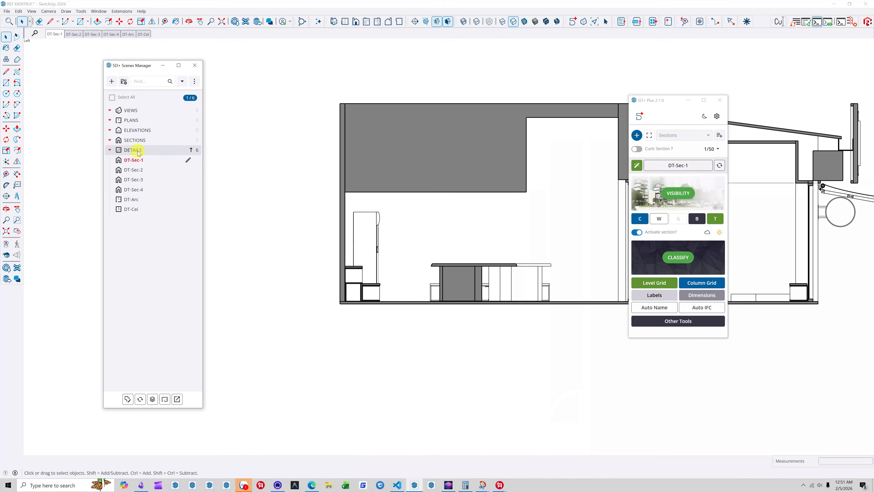
left_click(137, 151)
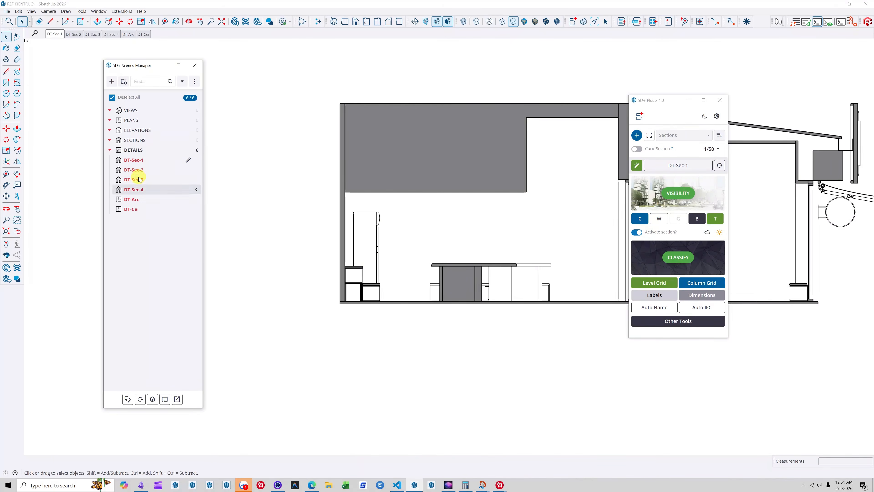
right_click(137, 153)
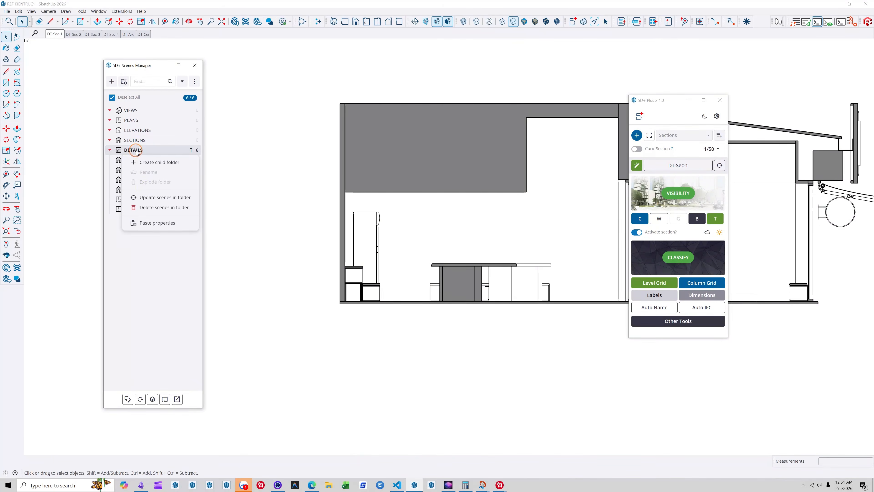
left_click(147, 224)
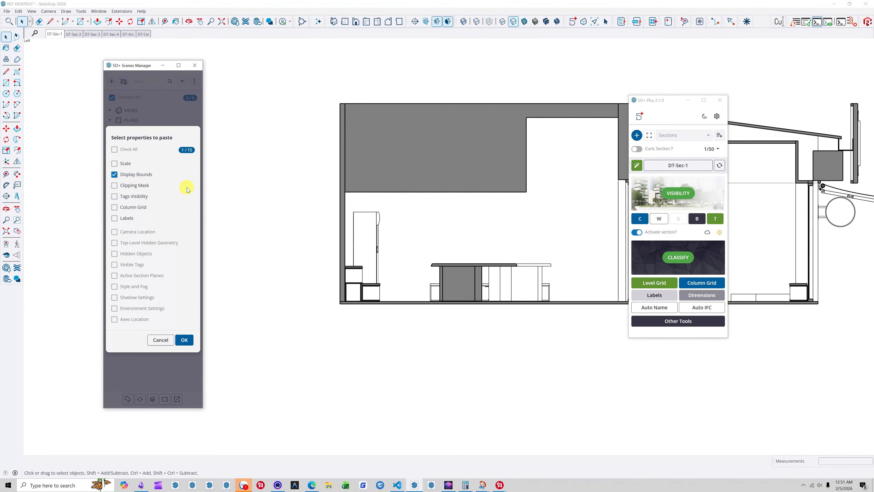
- Paste only the Display Bounds property onto all scenes in the DETAILS folder
left_click_drag(150, 61, 146, 122)
left_click(115, 182)
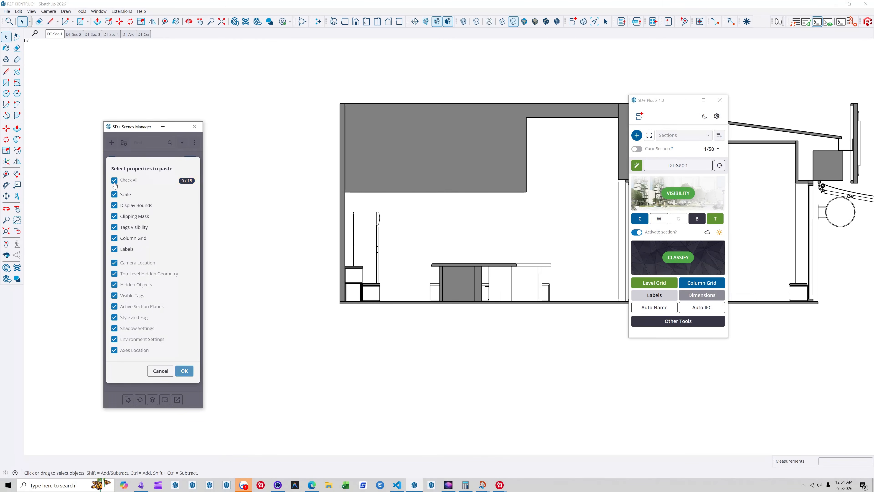
left_click(115, 182)
left_click(115, 182)
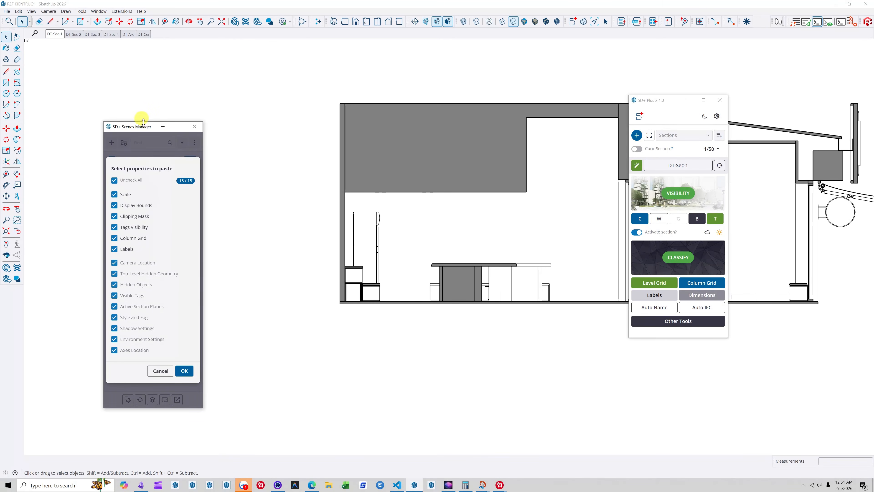
left_click_drag(143, 121, 143, 198)
left_click(114, 203)
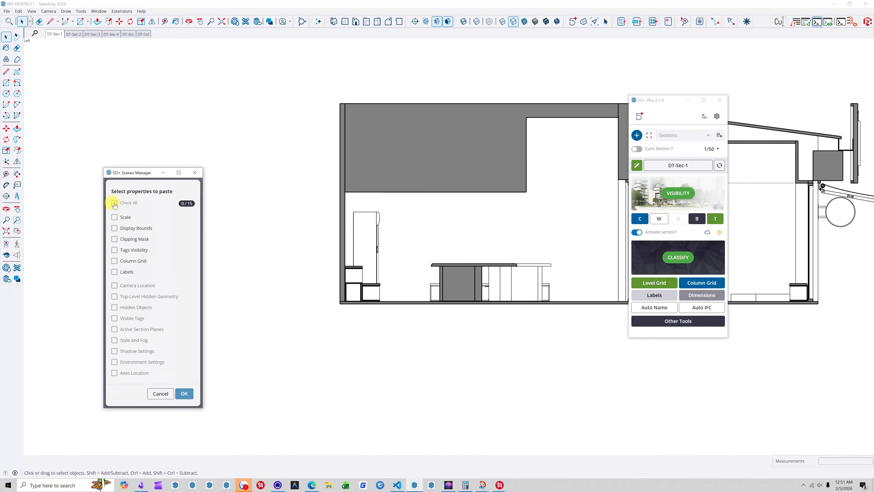
left_click(115, 228)
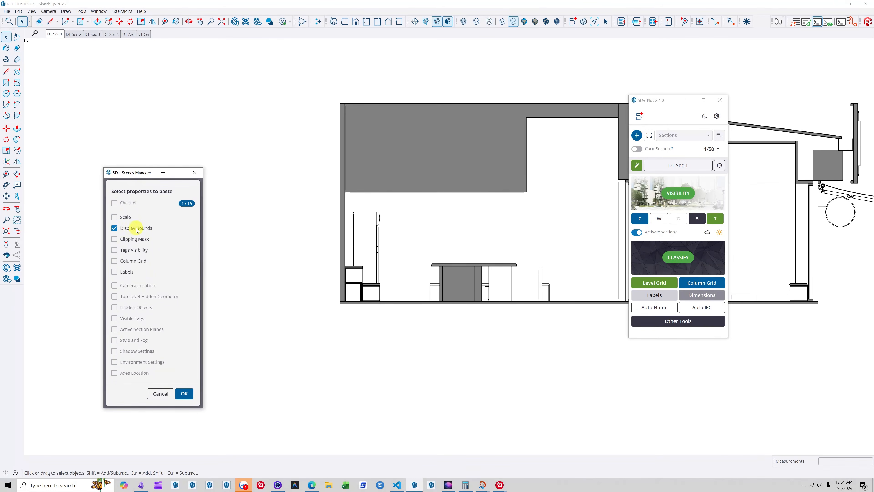
left_click(184, 393)
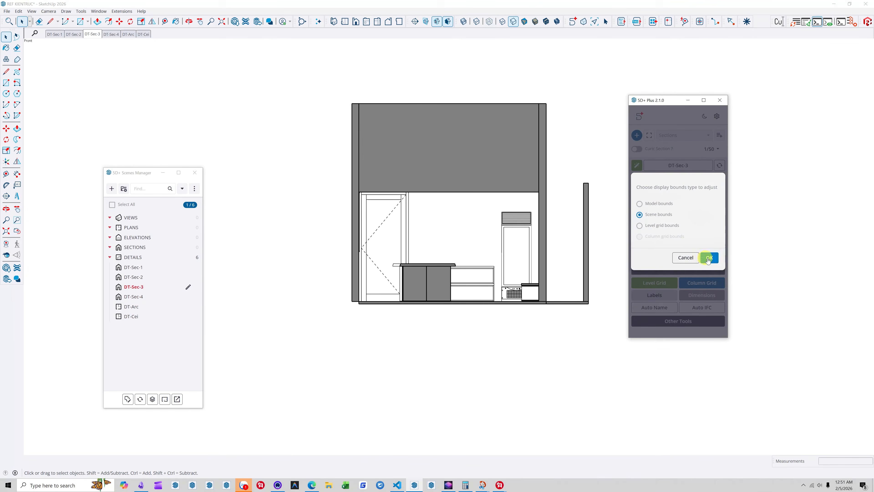
- Check which area the scene bounds of DT-Sec-3 cover without changing them, and look at the cut room in 3D
left_click(708, 257)
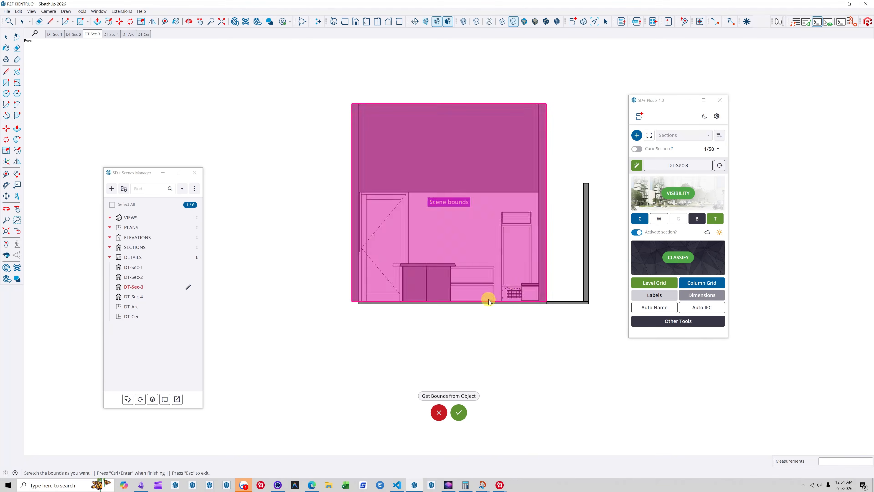
left_click(439, 414)
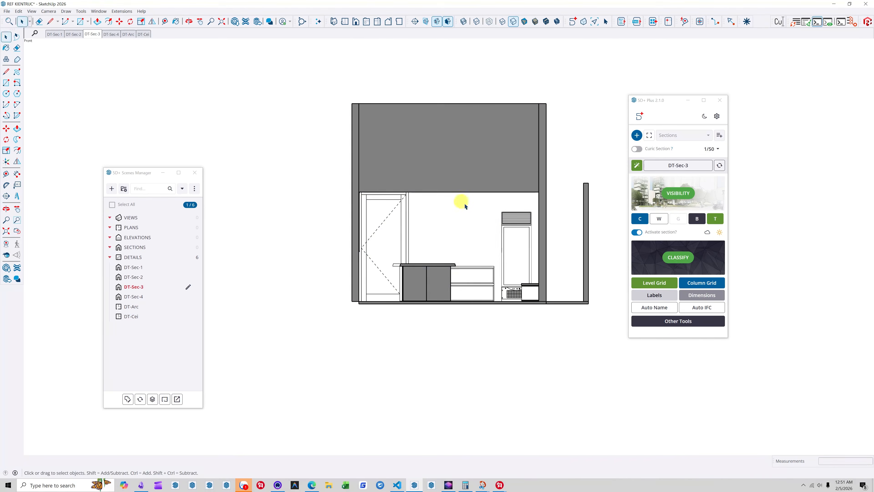
mouse_move(462, 202)
middle_mouse_down()
mouse_move(335, 274)
mouse_move(371, 201)
mouse_move(435, 212)
mouse_move(426, 176)
mouse_move(439, 186)
mouse_move(426, 201)
mouse_move(413, 263)
mouse_move(437, 238)
mouse_move(367, 262)
mouse_move(390, 264)
middle_mouse_up()
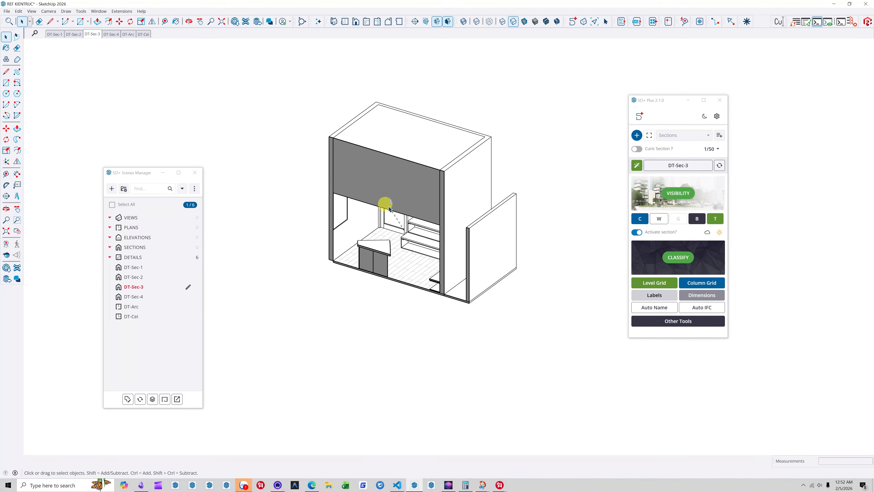
middle_click_drag(445, 230, 420, 250)
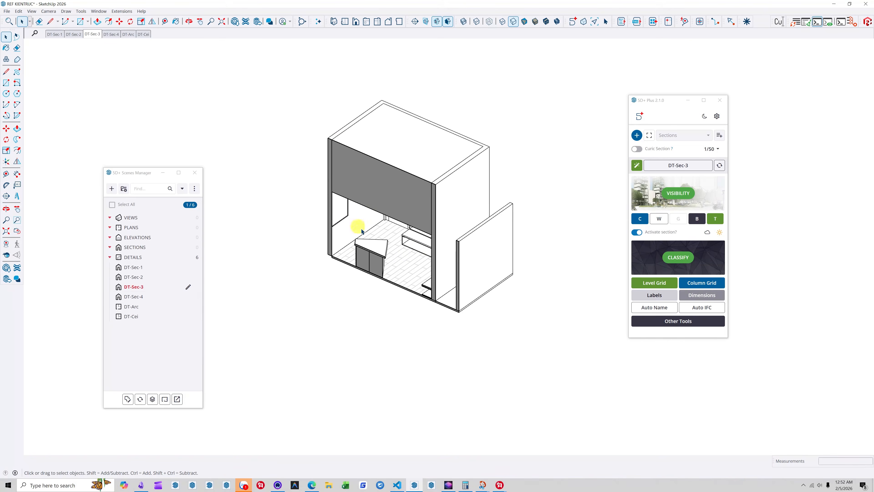
- Select all scenes in the DETAILS folder and exclude Override Scale and Clipping Mask from the bulk actions
left_click(140, 258)
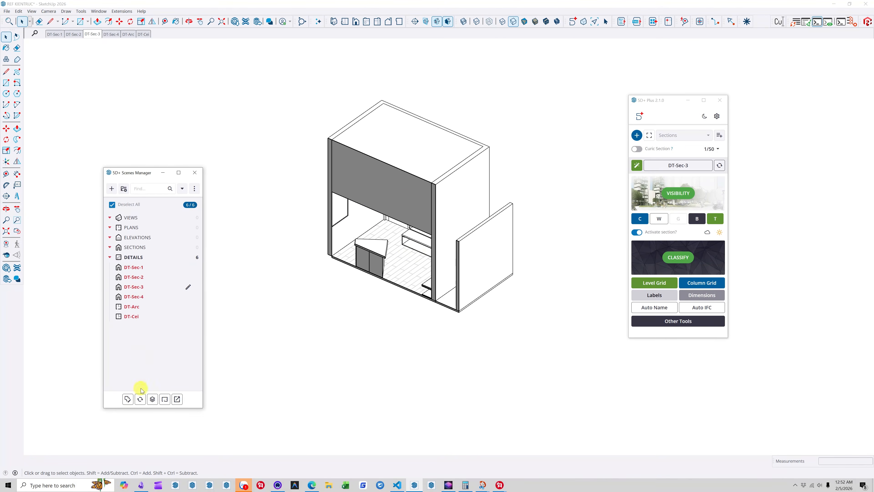
left_click(128, 399)
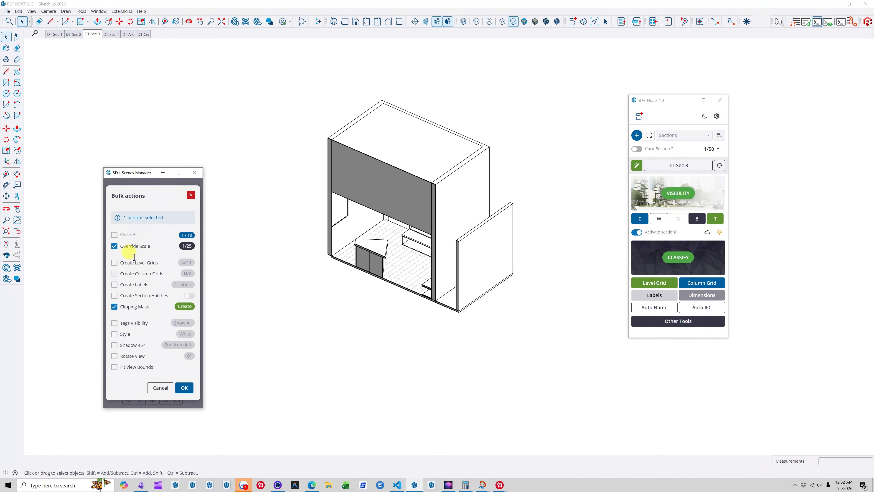
left_click(114, 246)
left_click(114, 306)
- Create labels on all selected scenes with only Section Mark as the label type, and clear the view of the model
left_click(114, 285)
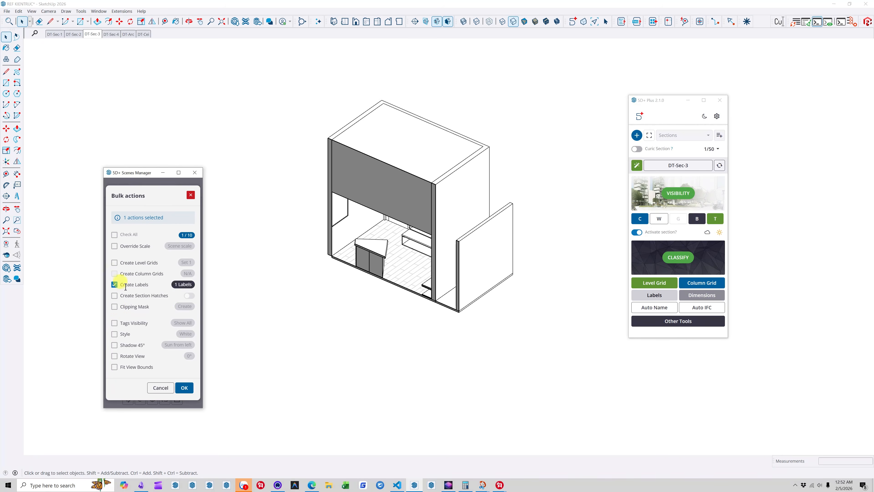
left_click(179, 284)
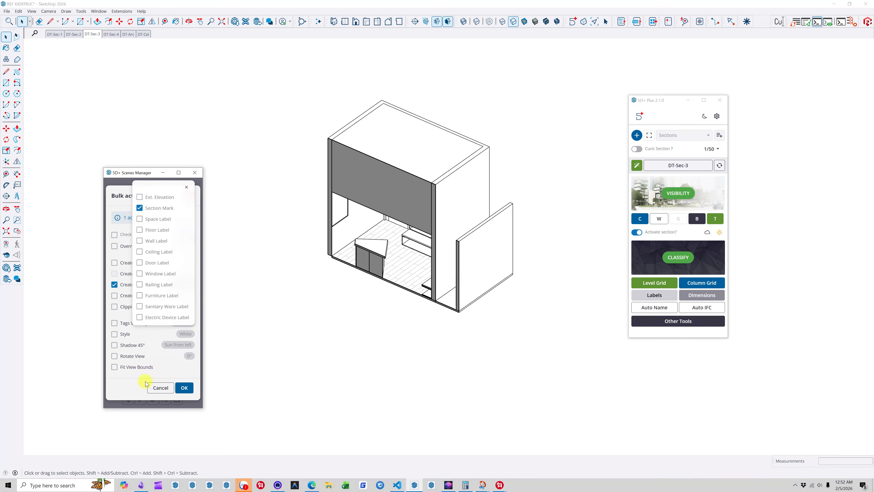
left_click(137, 379)
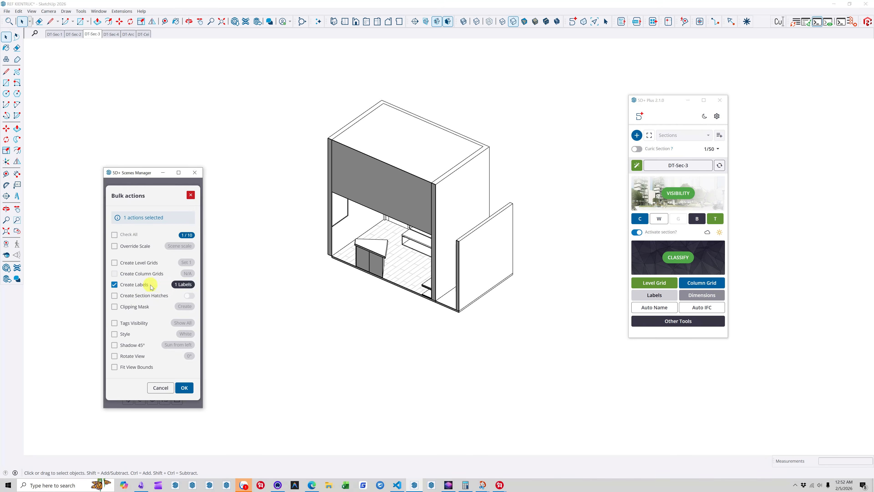
left_click(185, 388)
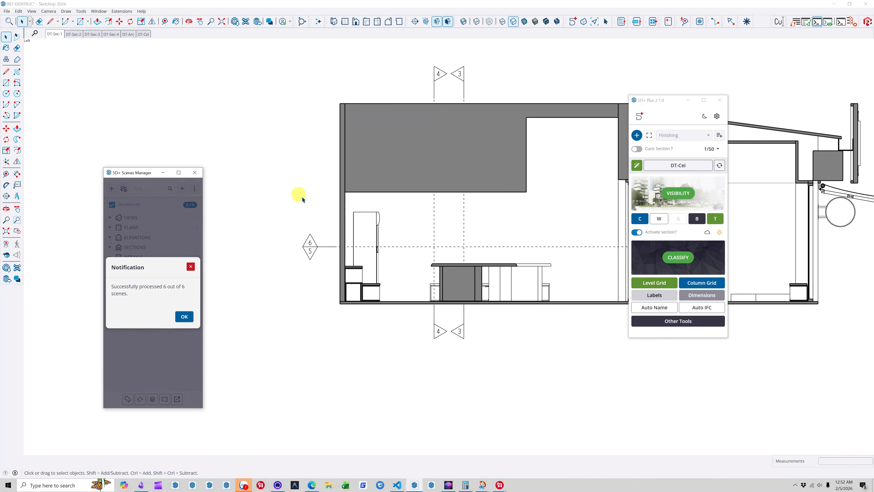
left_click_drag(657, 101, 764, 143)
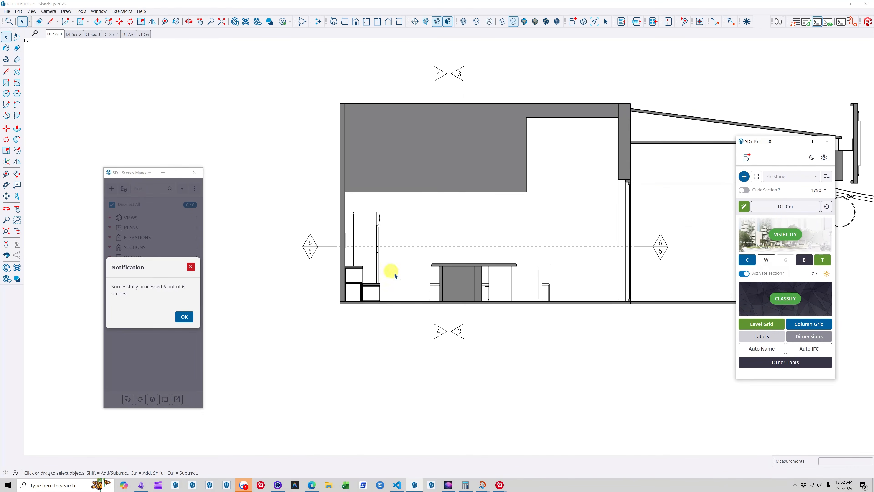
left_click(185, 316)
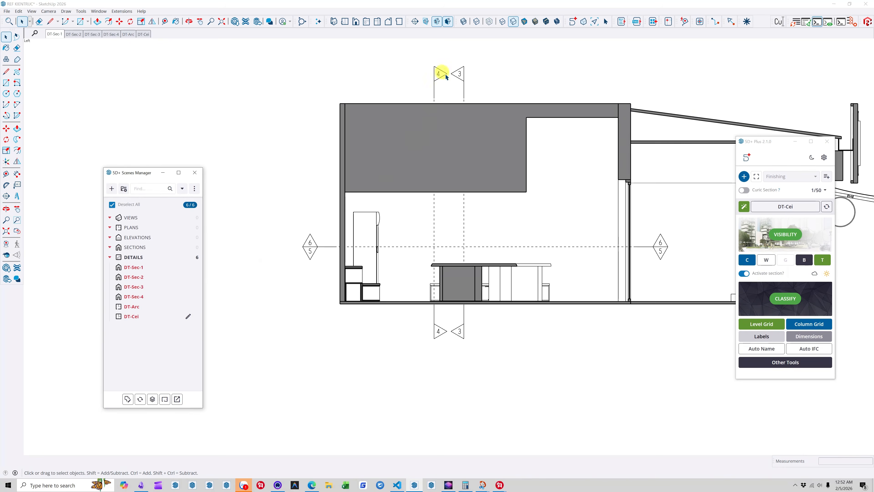
- Open the DT-Arc scene and use the 5D+ Select tool to go to the section scene linked to mark 4
left_click(135, 307)
left_click(425, 113)
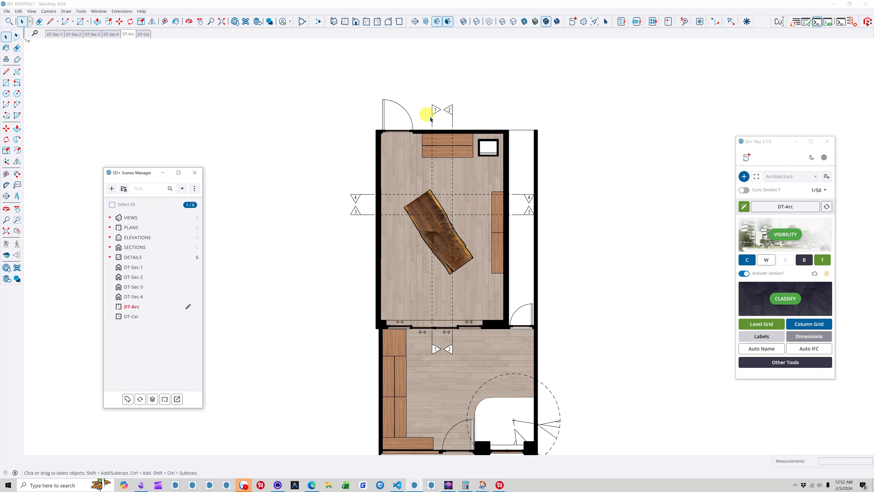
scroll(492, 162, "up", 1)
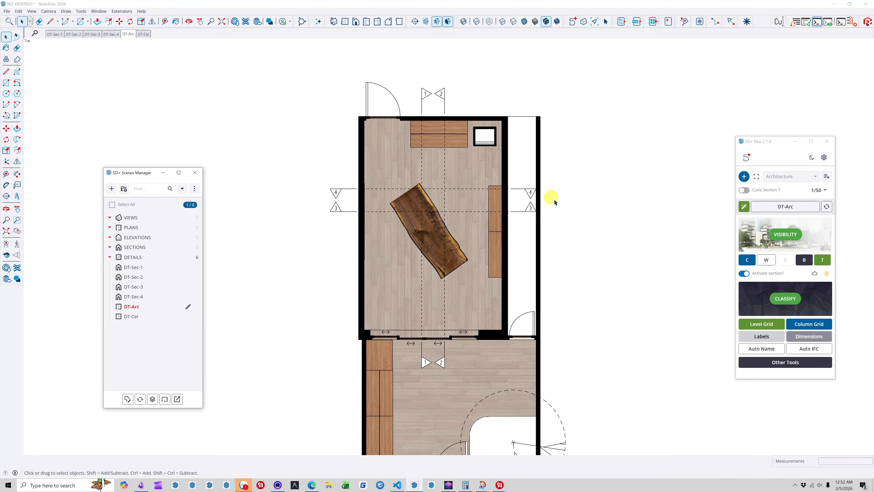
scroll(536, 208, "up", 2)
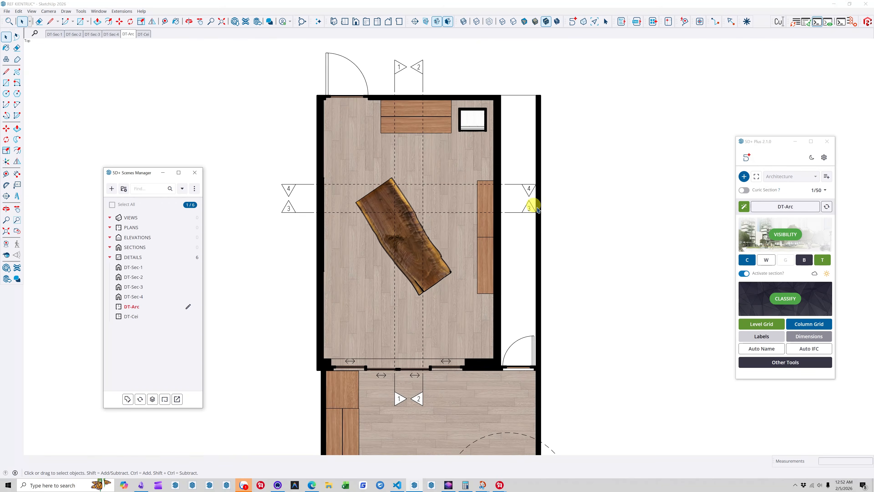
scroll(538, 208, "up", 1)
scroll(432, 170, "down", 1)
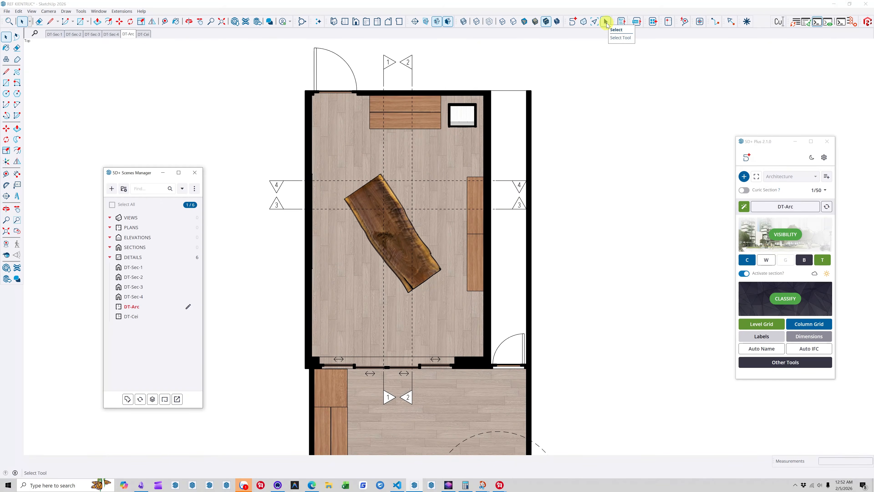
left_click(607, 22)
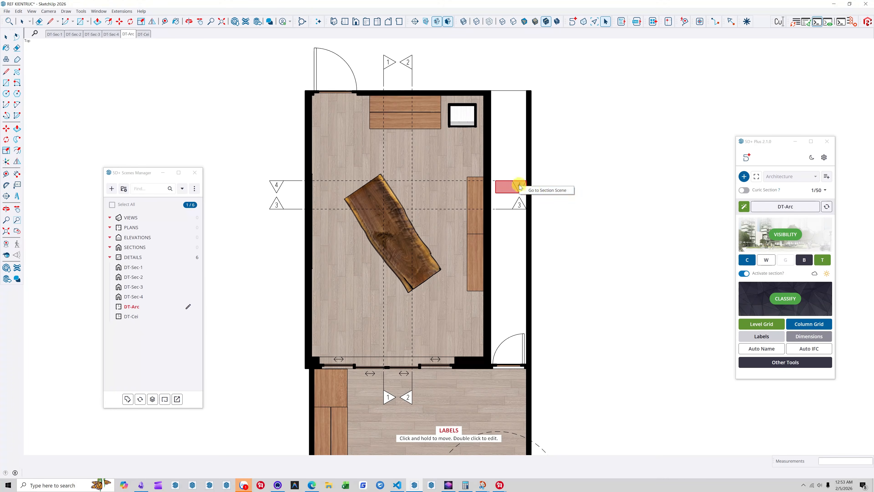
left_click(539, 191)
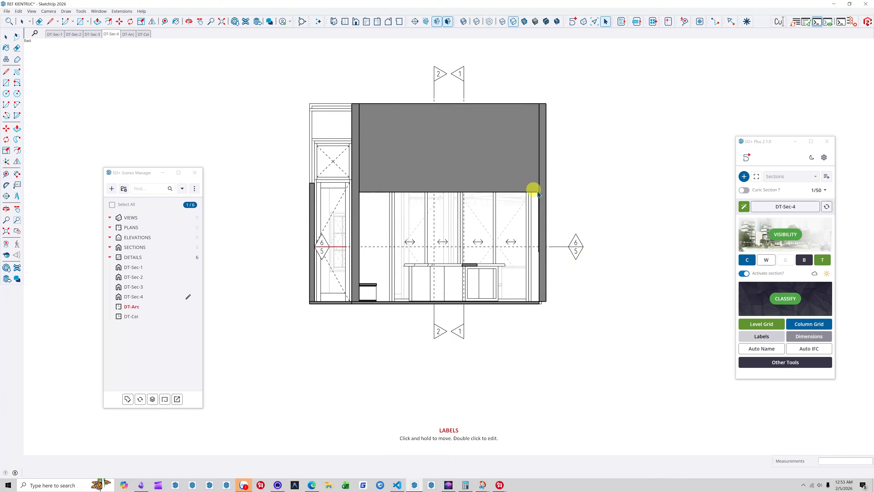
- Follow section mark 1 from DT-Sec-4 to its section scene, and from there follow mark 5 to the plan scene
middle_click_drag(553, 293, 459, 364)
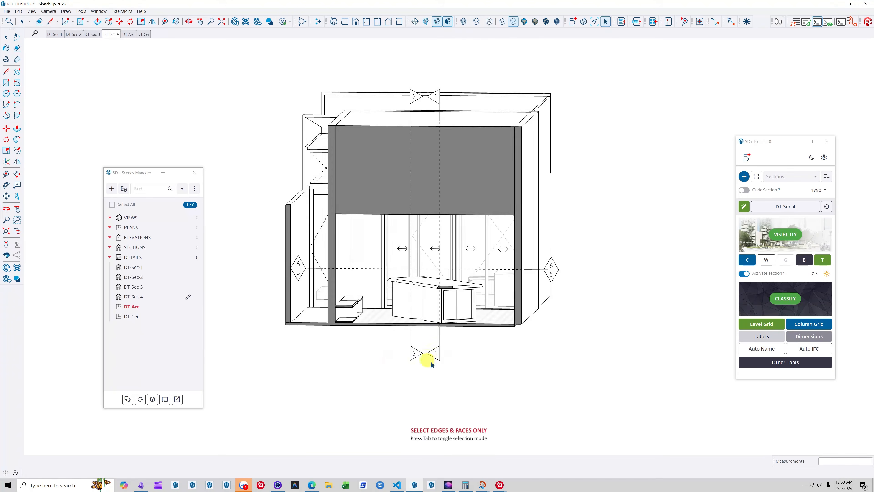
mouse_move(434, 355)
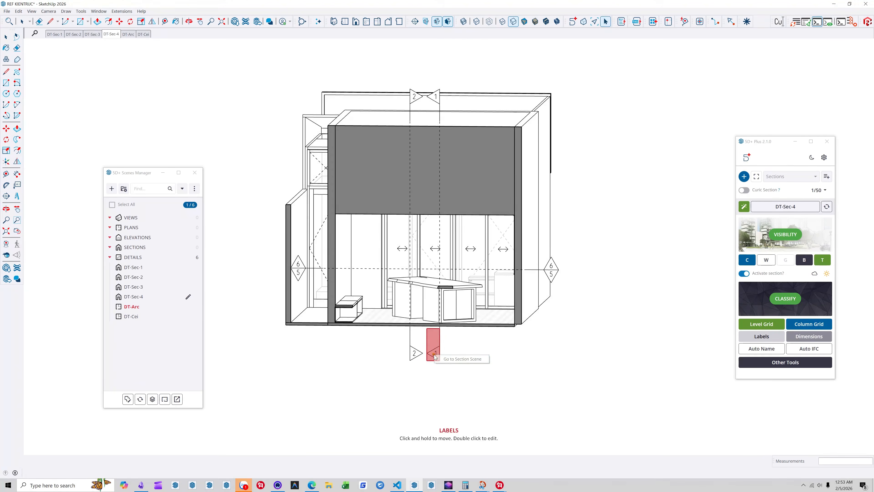
left_click(445, 360)
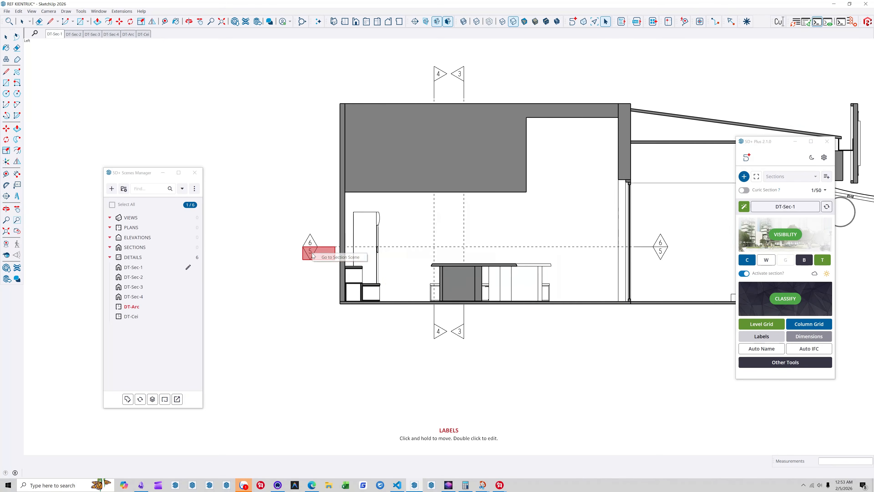
left_click(323, 258)
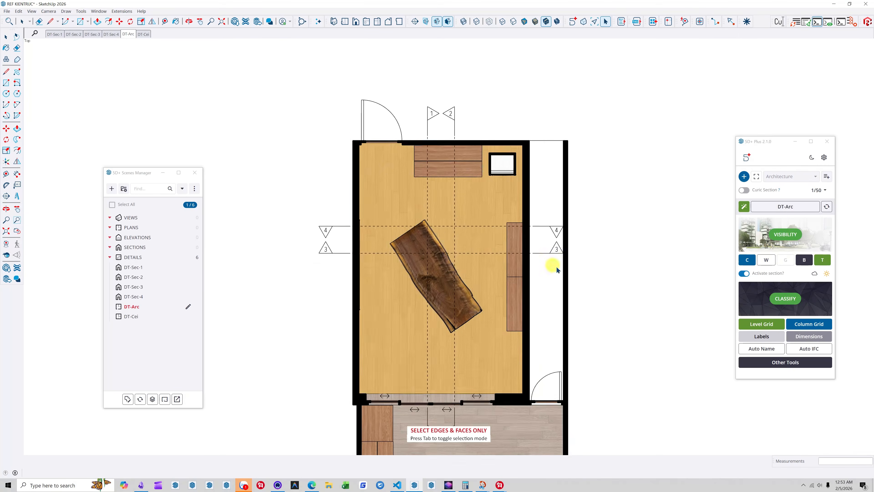
- Go to DT-Sec-1 through section mark 1, move section mark 6 up to just above the tall cabinet, and update all affected scenes
scroll(525, 191, "down", 2)
scroll(552, 272, "up", 2)
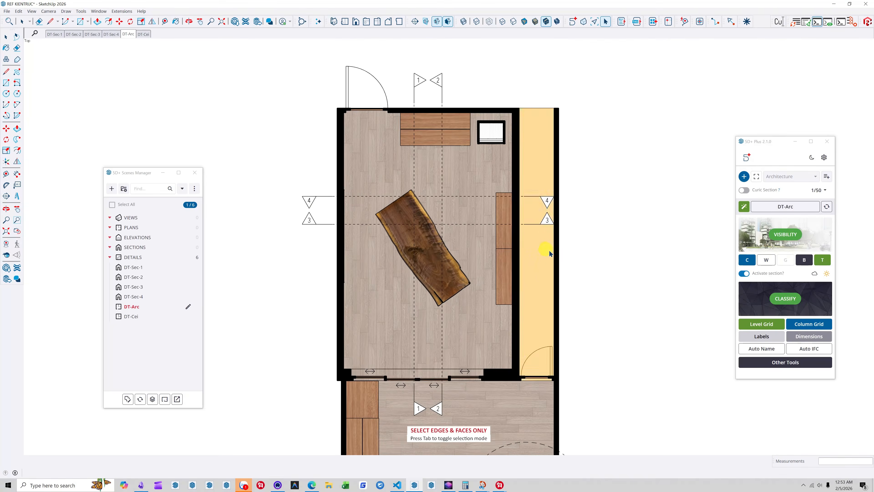
right_click(419, 82)
left_click(435, 85)
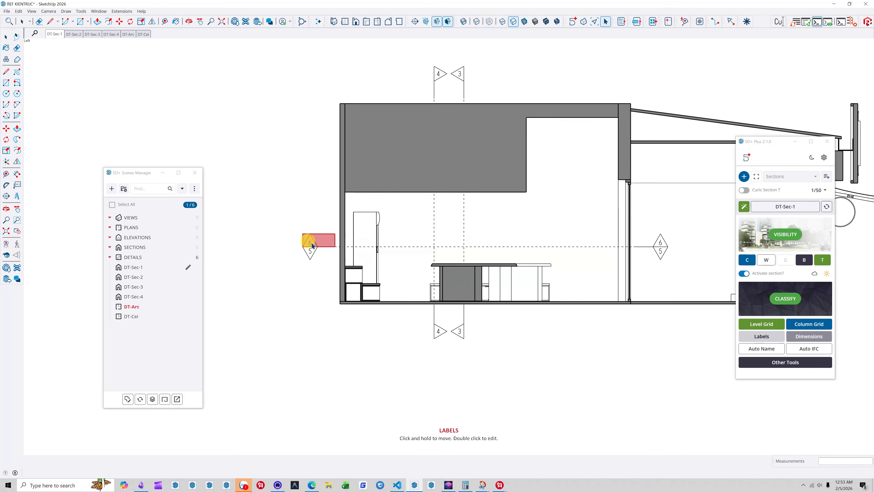
left_click_drag(311, 242, 312, 202)
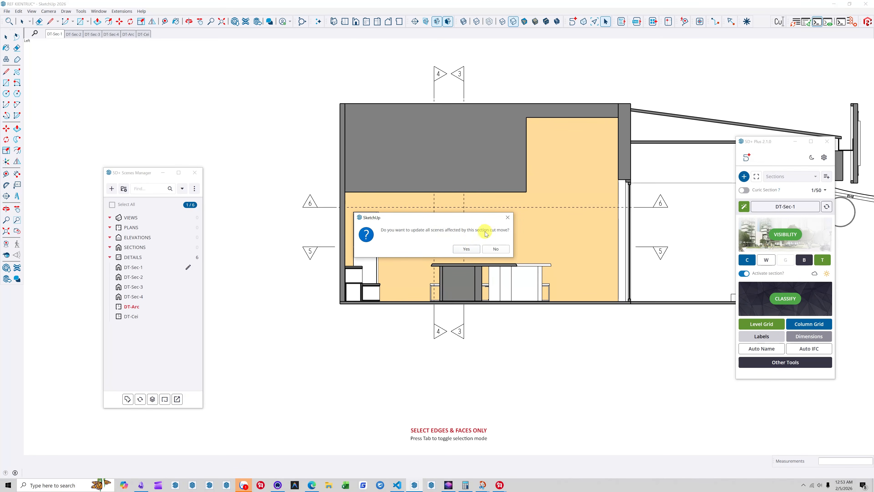
left_click(468, 249)
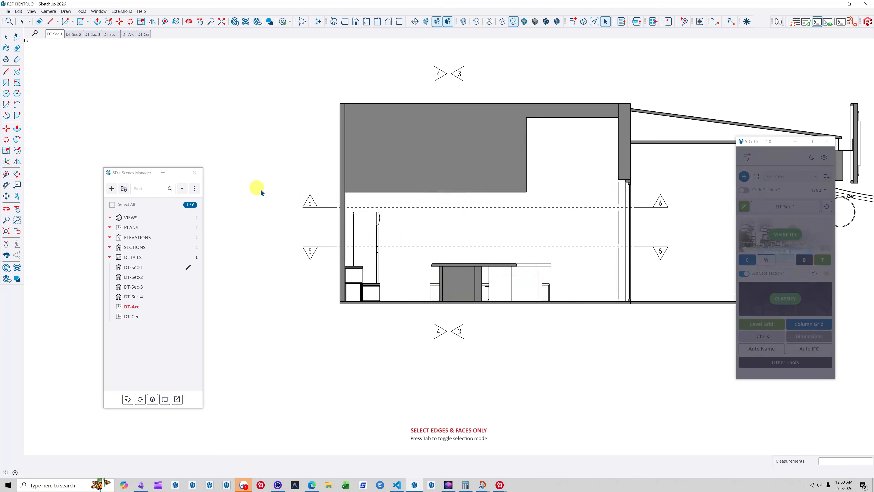
- Check the position of section mark 6 in the section scenes DT-Sec-1 to DT-Sec-4
left_click(139, 268)
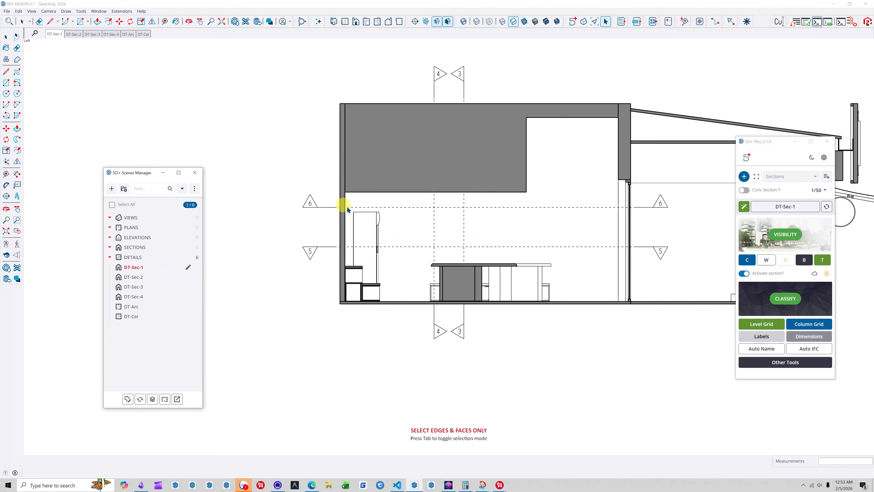
left_click(137, 278)
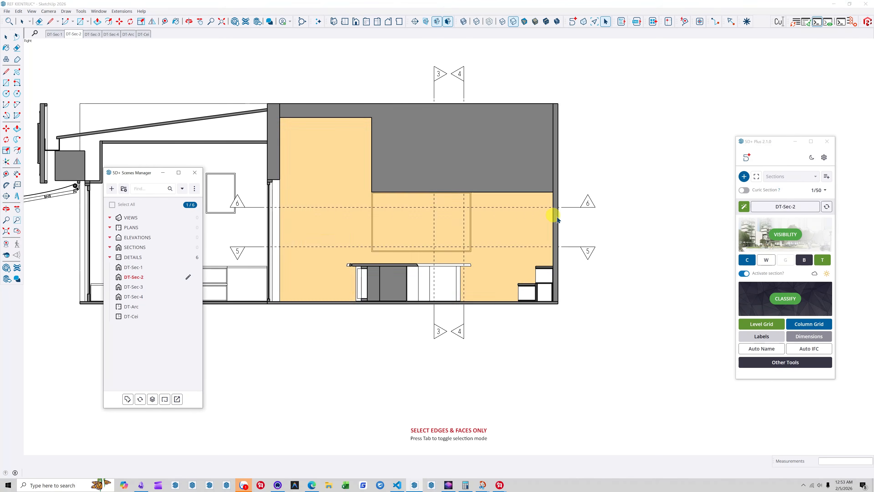
left_click(134, 287)
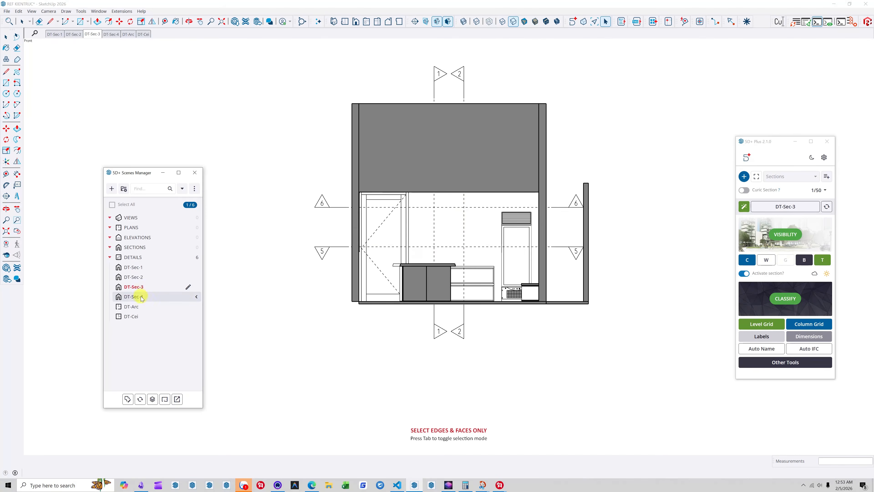
left_click(138, 297)
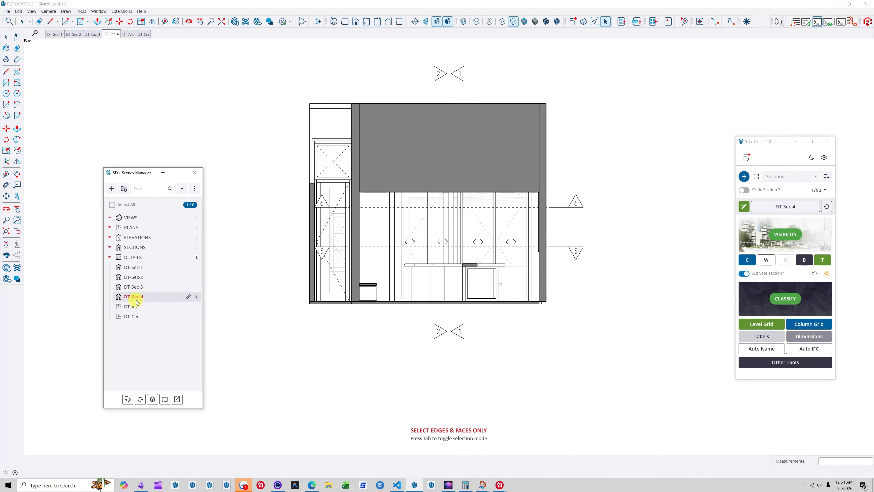
- Examine the section marks in the plan scenes DT-Arc and DT-Cei, viewing DT-Cei in 3D, and return to DT-Arc
left_click(133, 307)
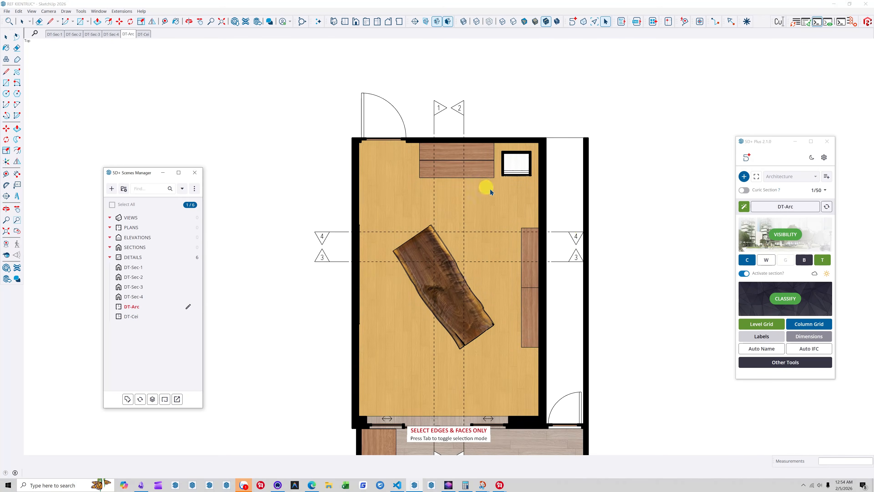
scroll(487, 188, "down", 2)
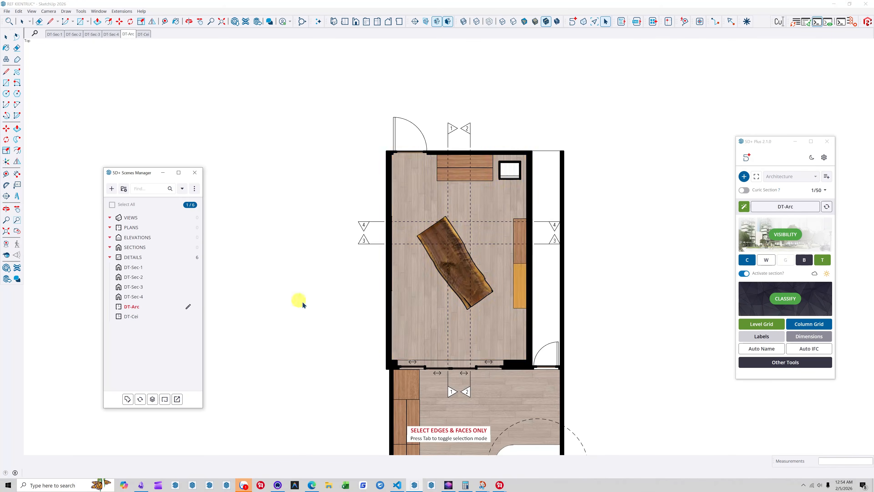
left_click(132, 316)
mouse_move(504, 232)
middle_mouse_down()
mouse_move(488, 289)
mouse_move(453, 308)
mouse_move(455, 396)
mouse_move(464, 389)
middle_mouse_up()
scroll(465, 365, "up", 2)
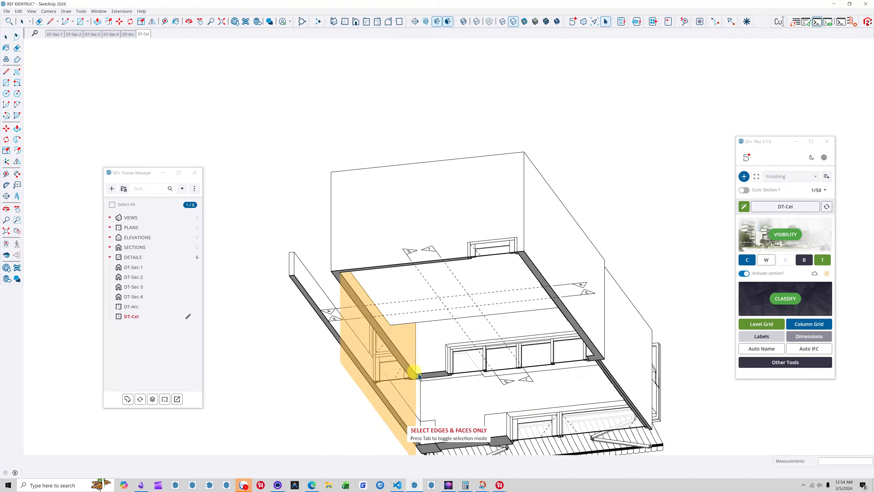
scroll(472, 305, "down", 2)
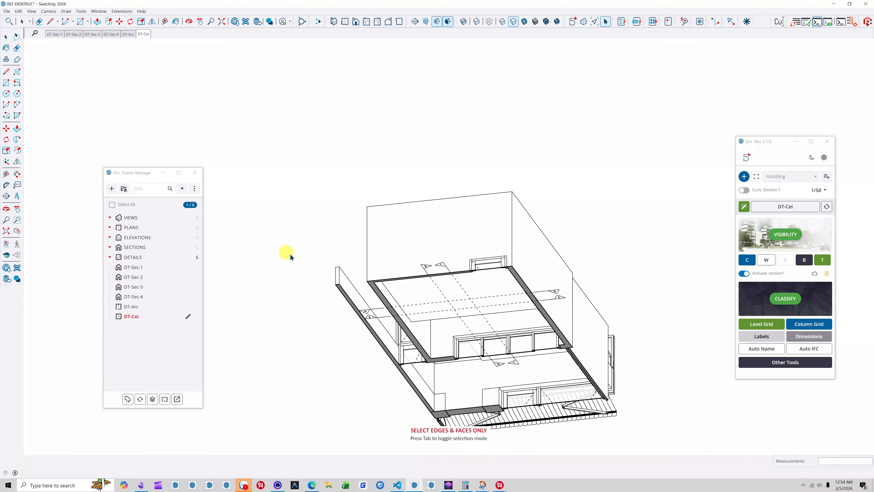
left_click(144, 306)
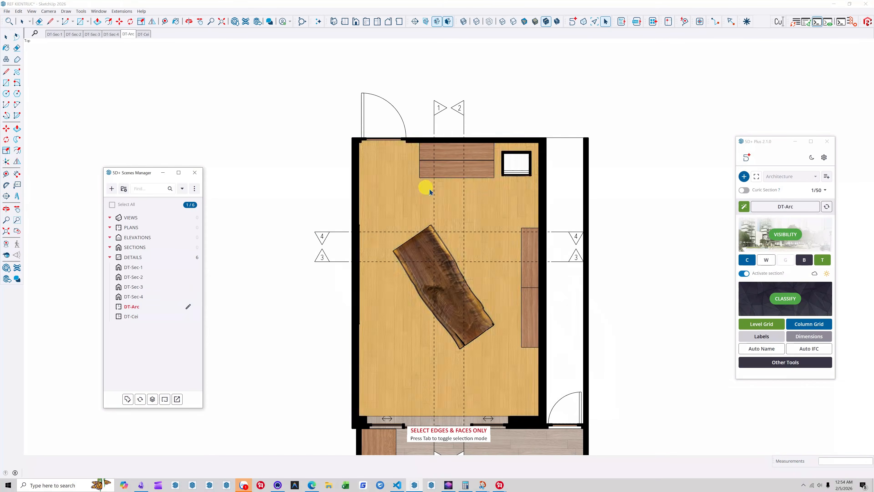
- Follow section mark 1 from DT-Arc to its section scene DT-Sec-1, and return to the plan through section mark 5
scroll(430, 189, "down", 2)
scroll(458, 261, "up", 2)
scroll(518, 148, "down", 2)
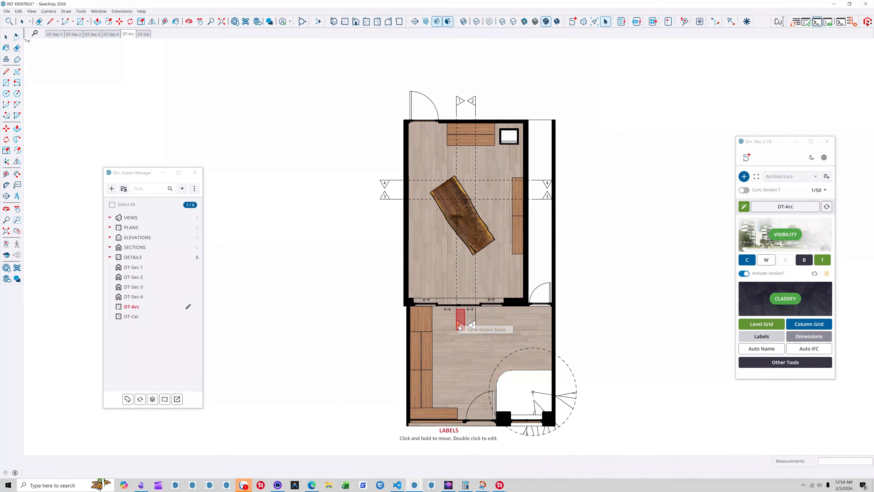
left_click(459, 327)
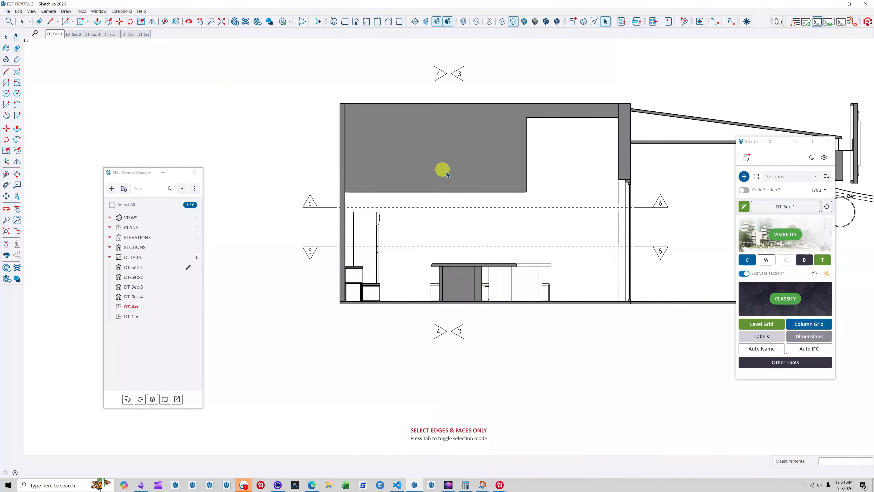
left_click(312, 255)
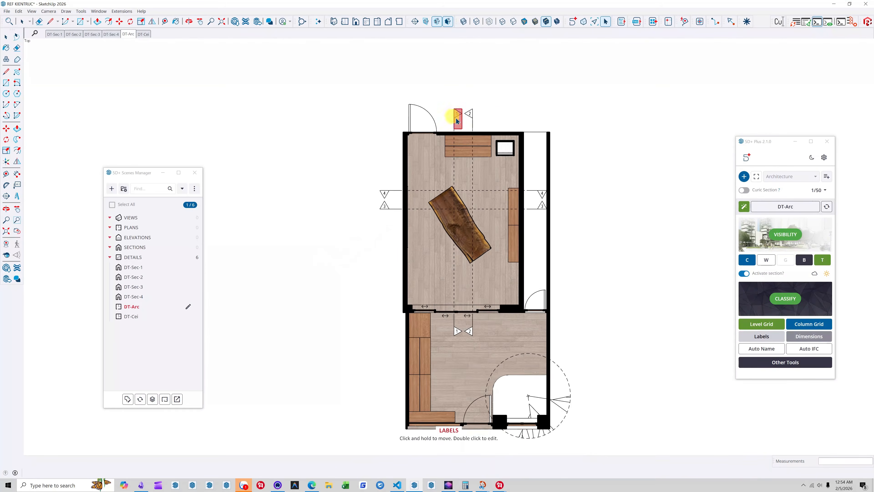
- Move section mark 1 in the DT-Arc plan sideways so that its cut line passes through the door opening in the rear wall
left_click_drag(458, 116, 435, 112)
left_click_drag(433, 113, 425, 113)
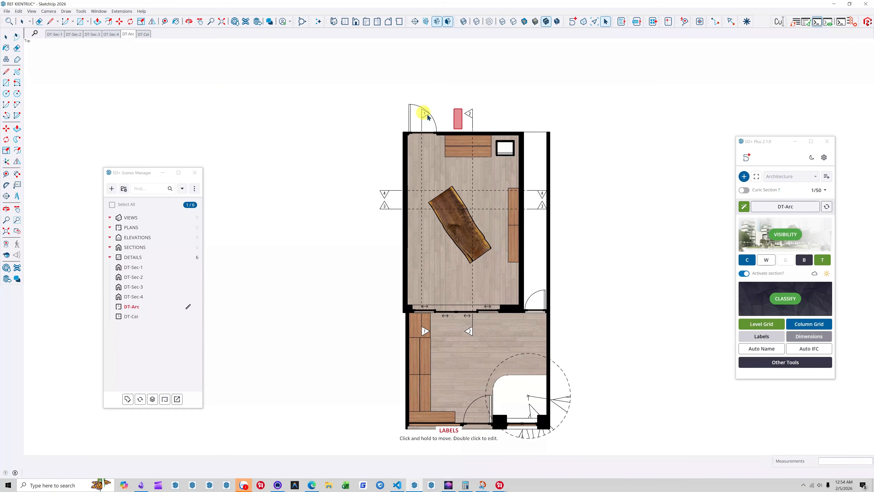
left_click(472, 249)
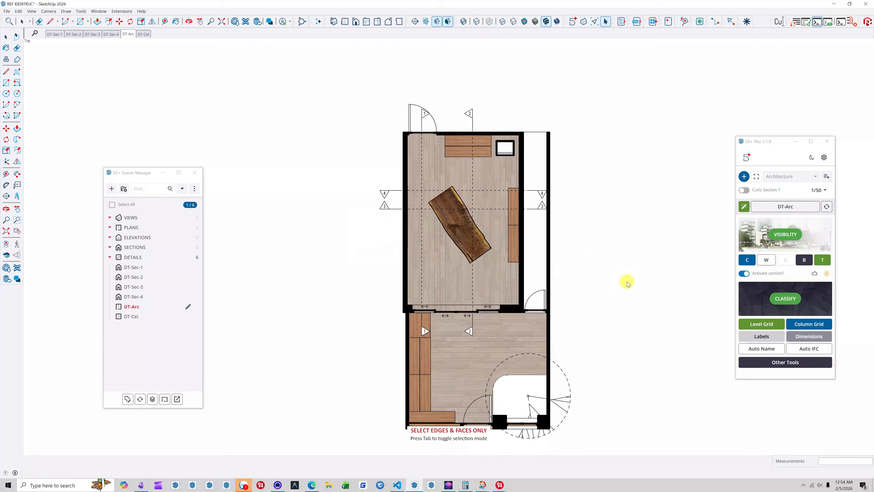
- Follow section mark 1 to DT-Sec-1 and examine the relocated section cut in 3D
scroll(466, 144, "down", 2)
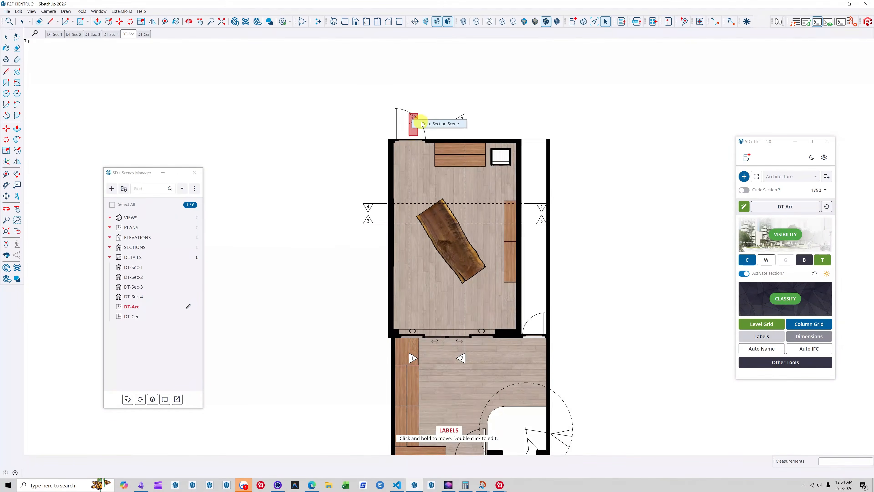
left_click(412, 120)
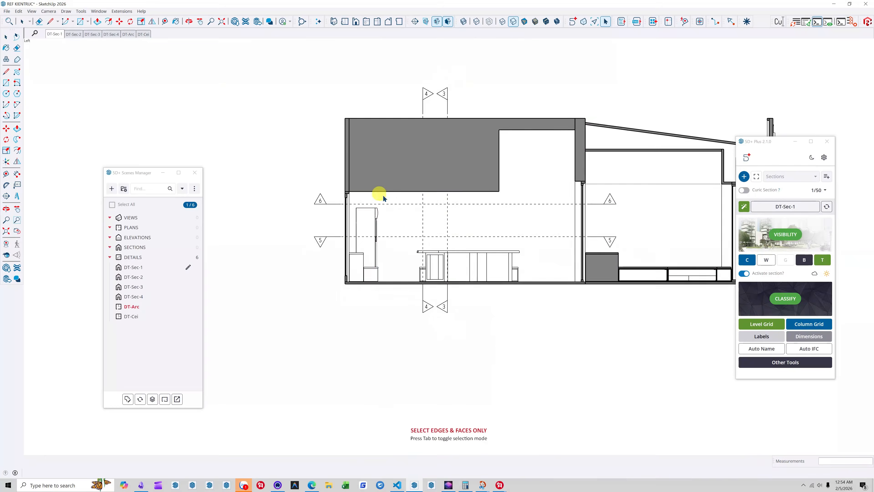
middle_click_drag(381, 248, 589, 325)
scroll(589, 324, "up", 1)
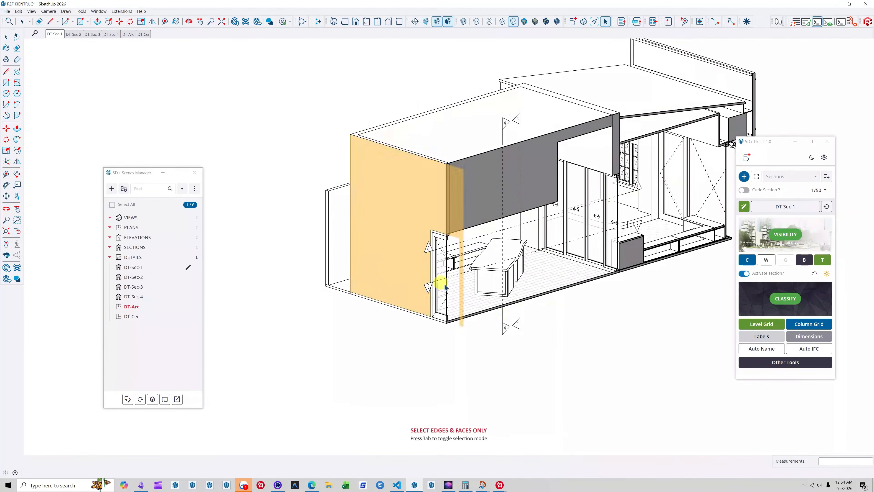
middle_click_drag(445, 292, 367, 279)
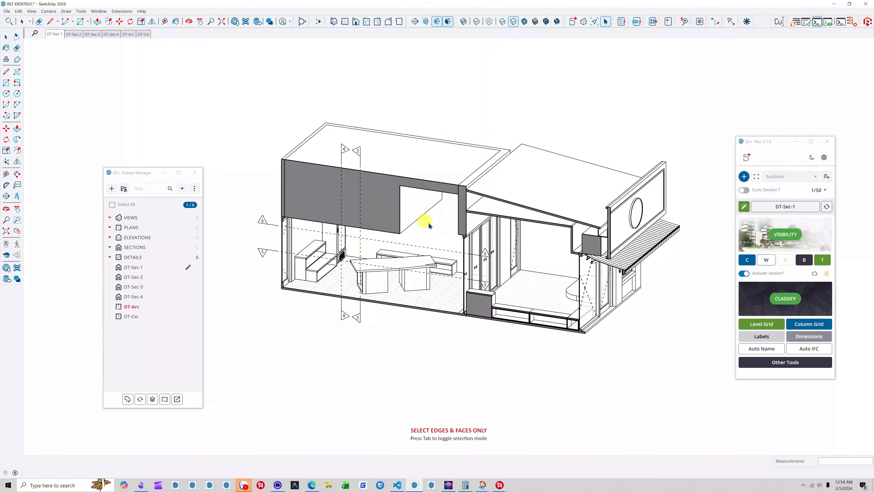
scroll(378, 156, "down", 2)
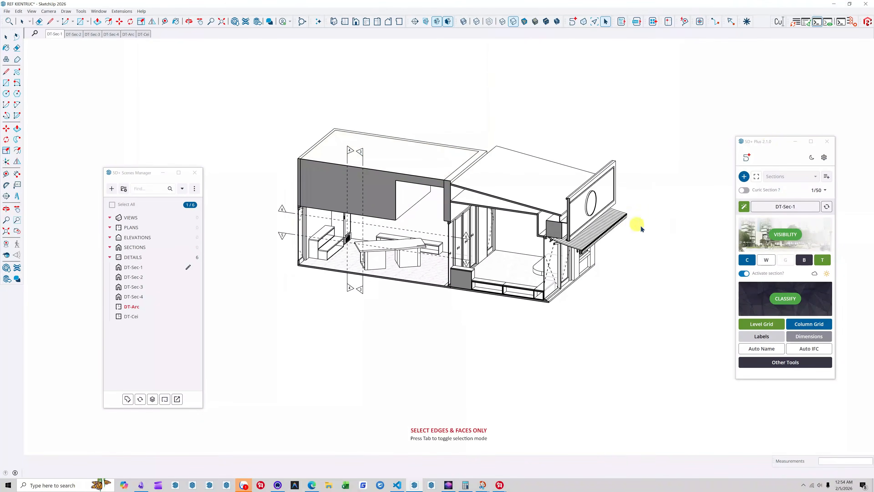
- Enable Curic Section for the DT-Sec-1 scene and load its template in place of the old template settings
left_click_drag(771, 142, 729, 128)
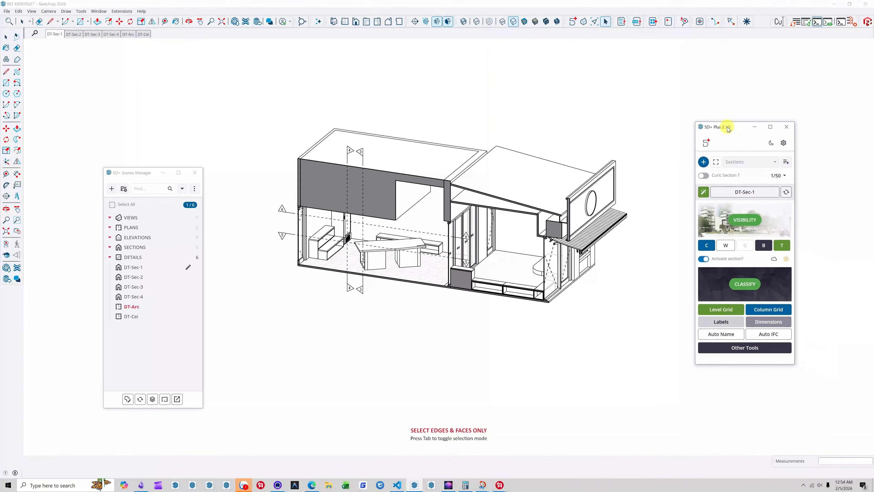
left_click(703, 176)
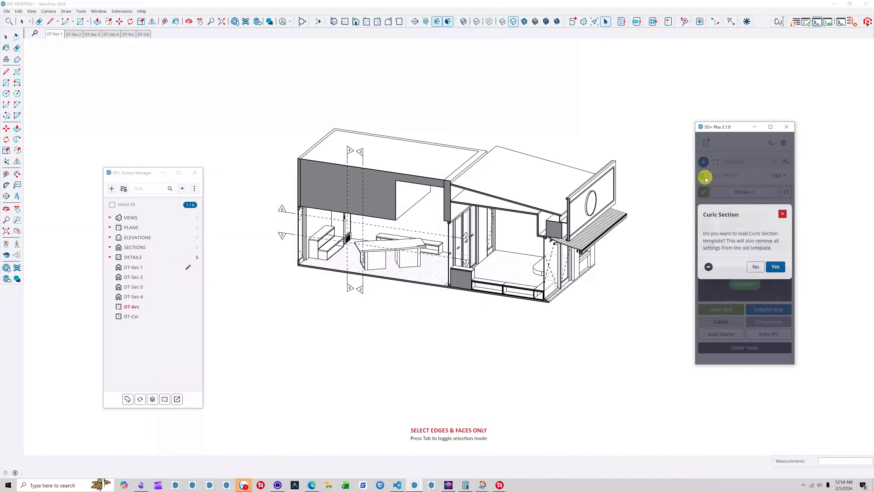
left_click(774, 273)
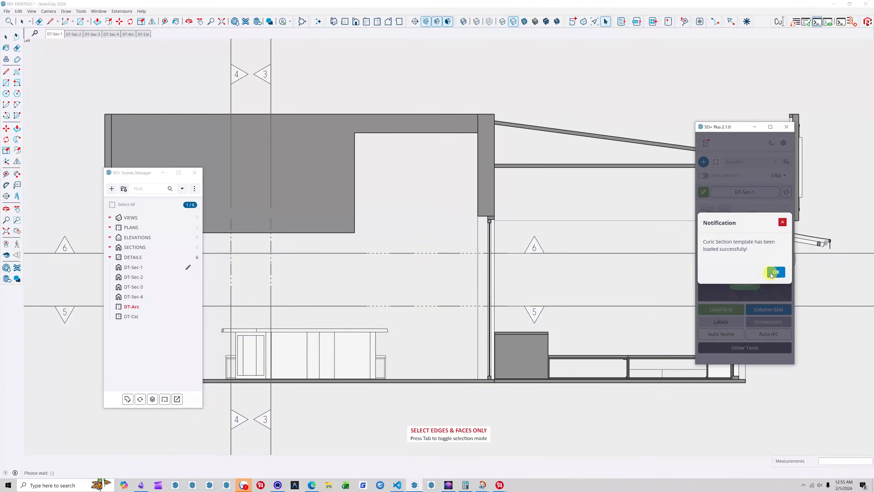
left_click(776, 273)
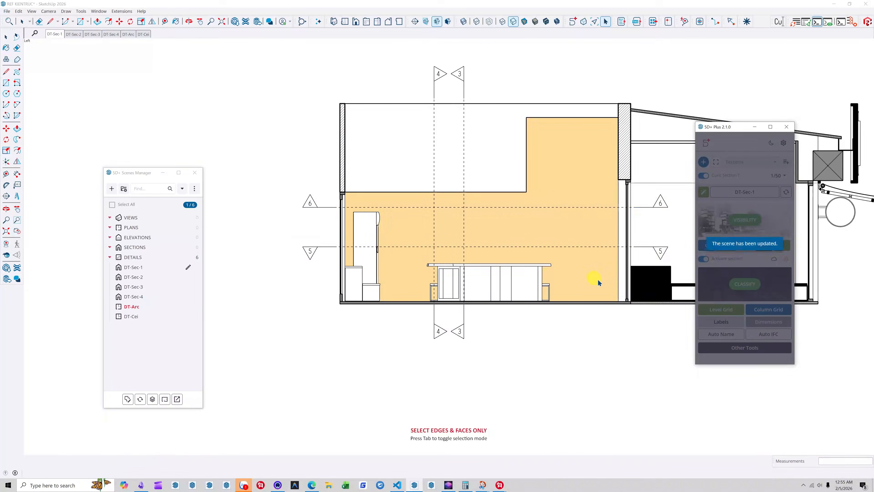
- Examine the section hatches of DT-Sec-1 up close and in 3D, and compare them with the remaining section and plan scenes
scroll(339, 190, "up", 3)
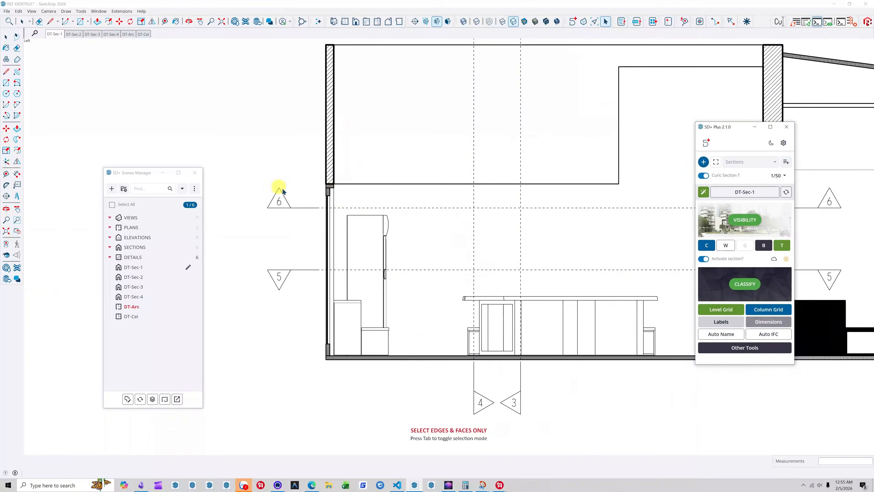
scroll(285, 190, "down", 6)
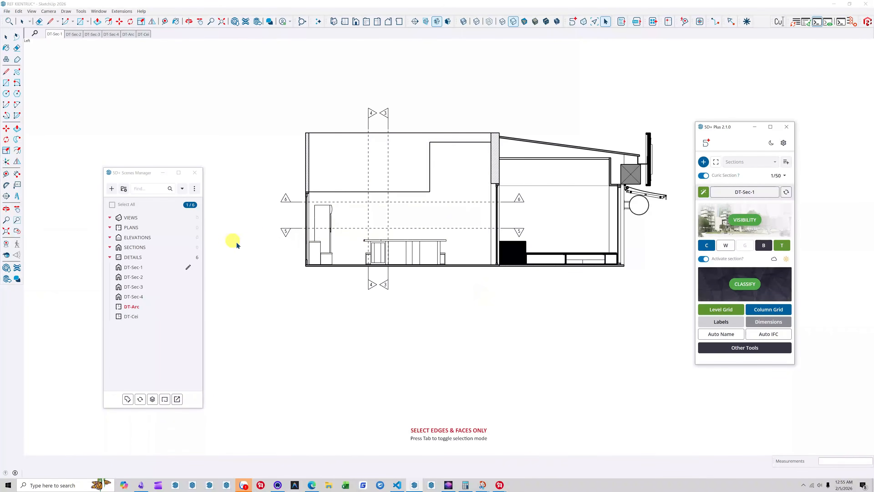
middle_click_drag(240, 238, 292, 312)
left_click(134, 267)
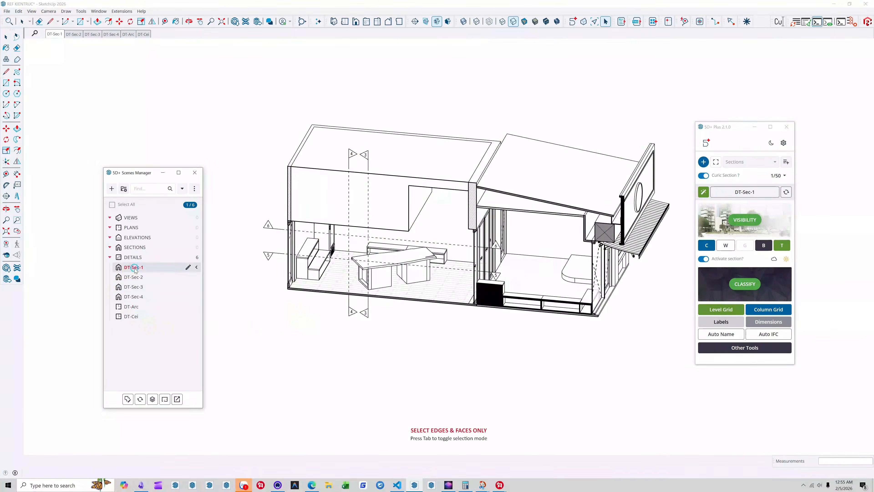
left_click(134, 277)
left_click(135, 287)
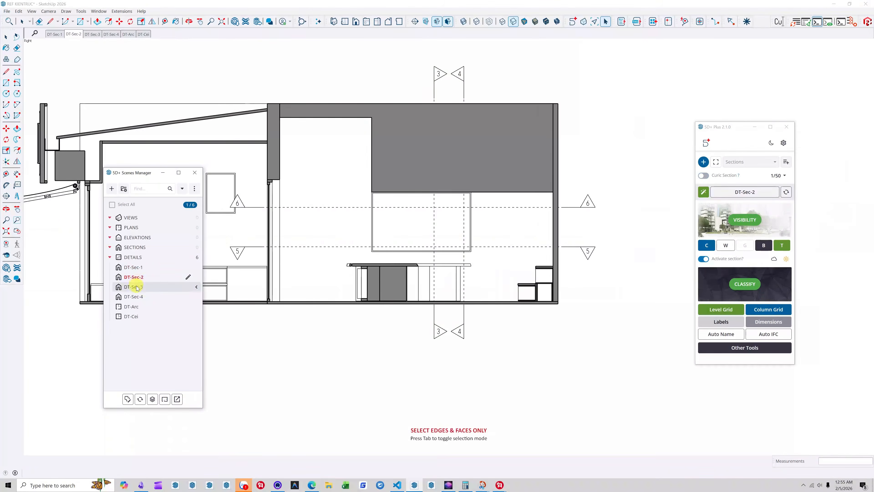
left_click(135, 297)
left_click(137, 303)
left_click(132, 317)
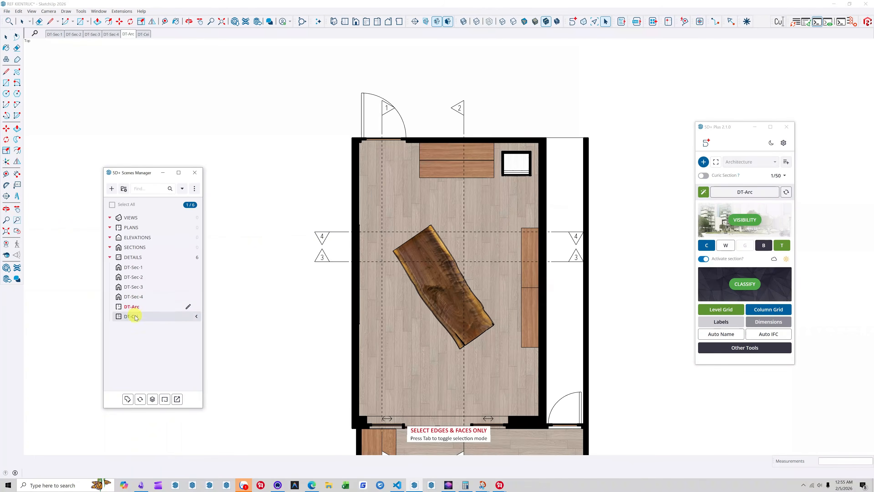
- Select all scenes in the DETAILS folder and run the Create Section Hatches bulk action on them
right_click(135, 260)
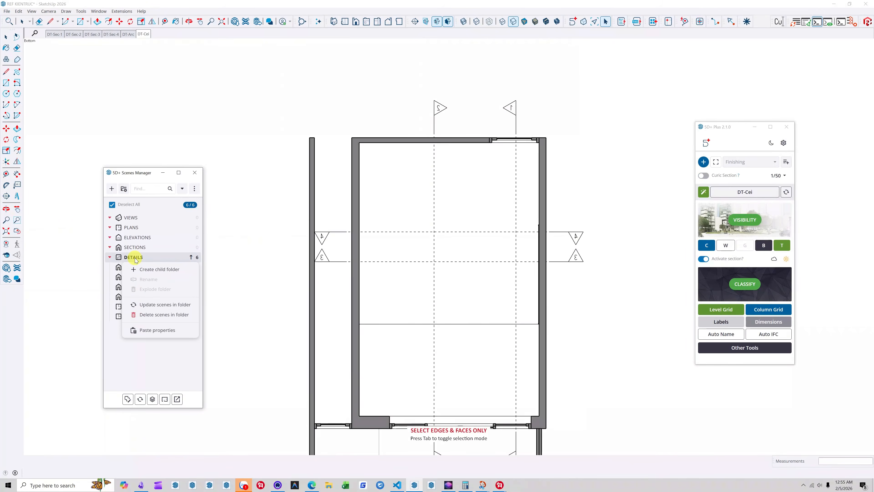
left_click(135, 260)
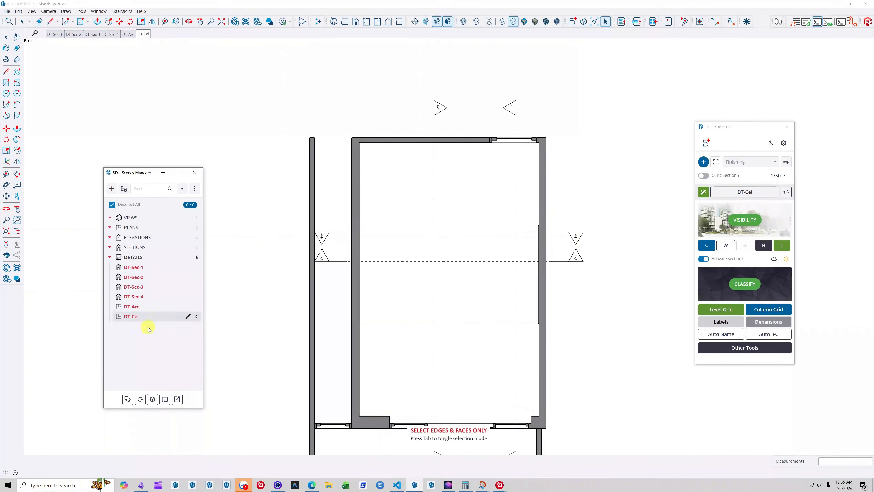
left_click(128, 399)
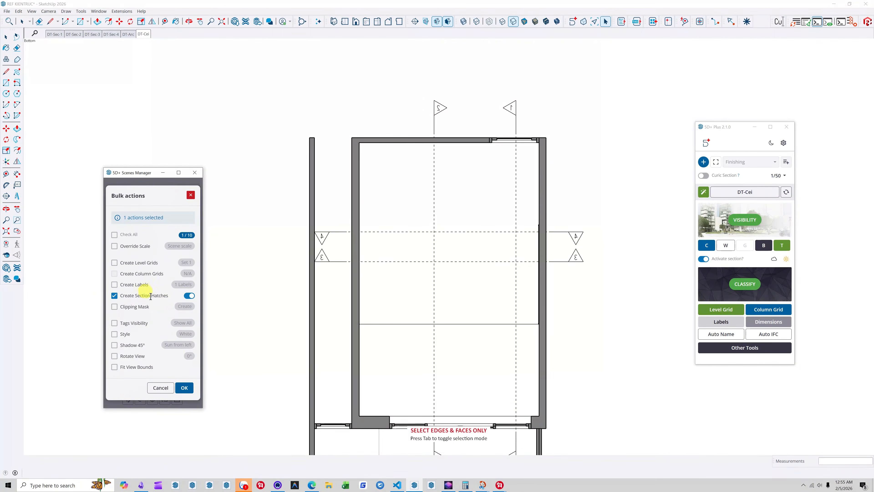
left_click(185, 388)
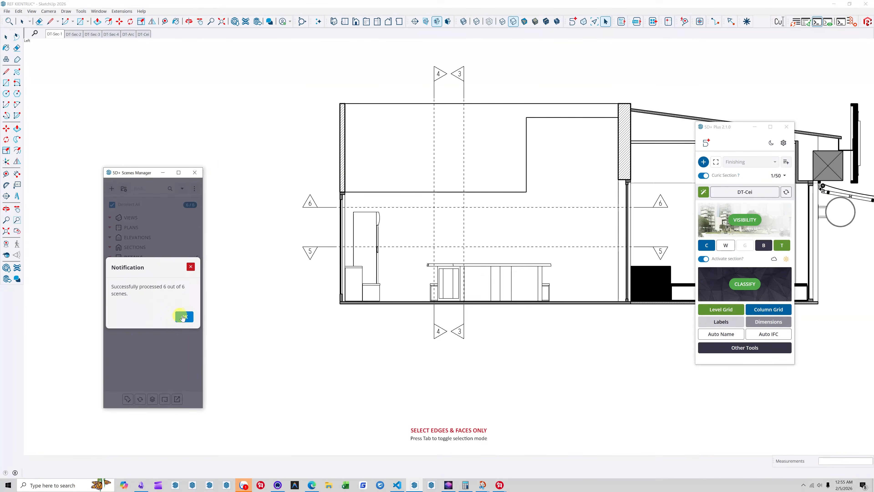
left_click(184, 318)
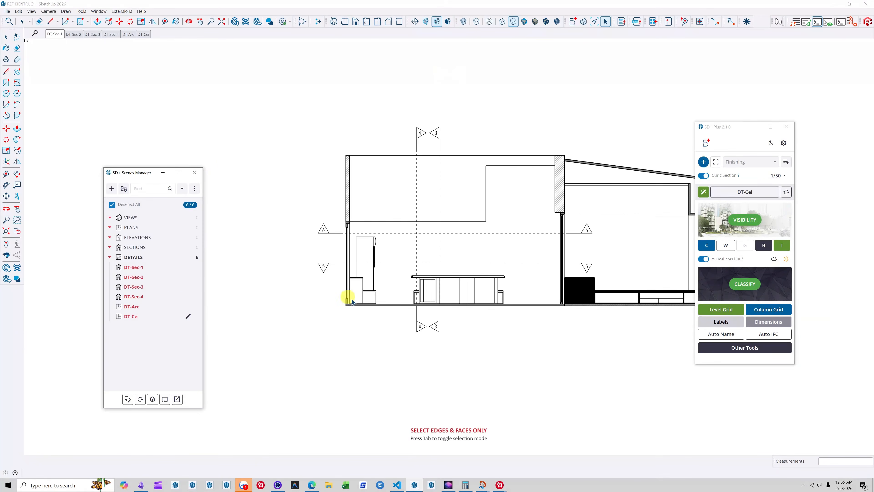
- Check the section hatches in DT-Arc, DT-Cei and the section scenes from DT-Sec-4 back to DT-Sec-1
left_click(137, 307)
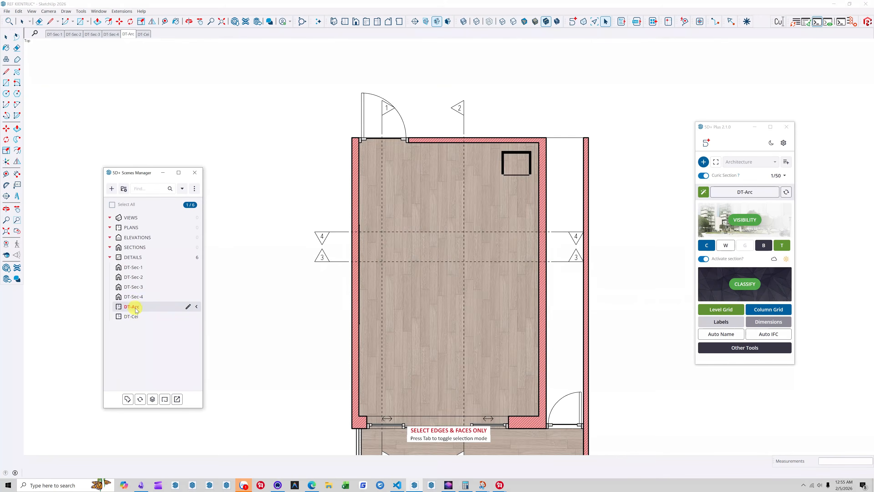
left_click(135, 317)
left_click(134, 307)
left_click(136, 297)
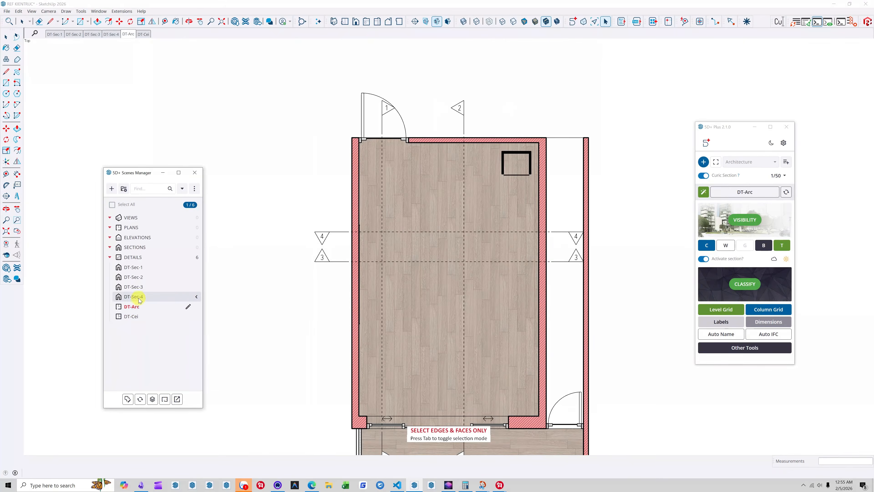
left_click(138, 288)
left_click(136, 277)
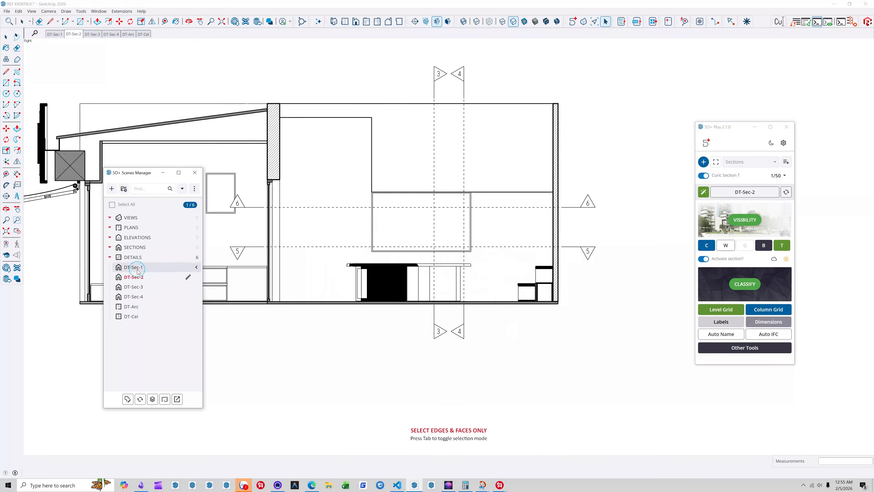
left_click(136, 268)
- Return to the DT-Arc plan scene and reapply the Architecture template to show its furniture
left_click(132, 307)
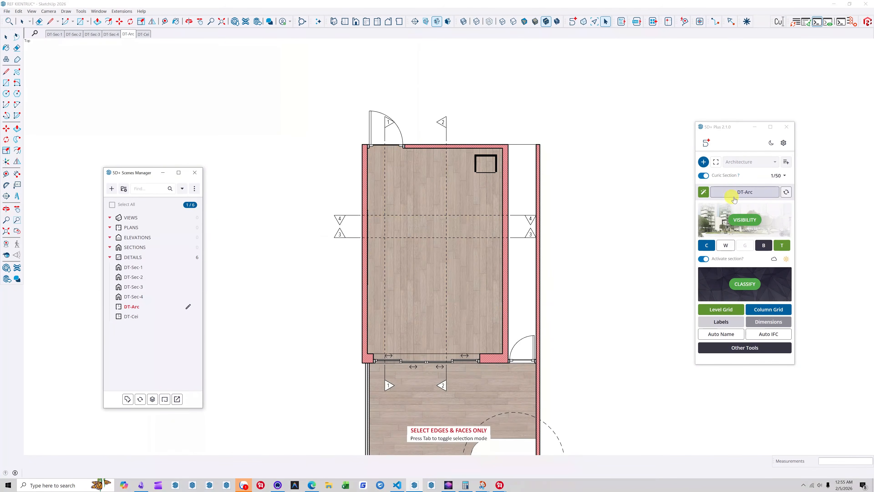
left_click_drag(729, 132, 667, 130)
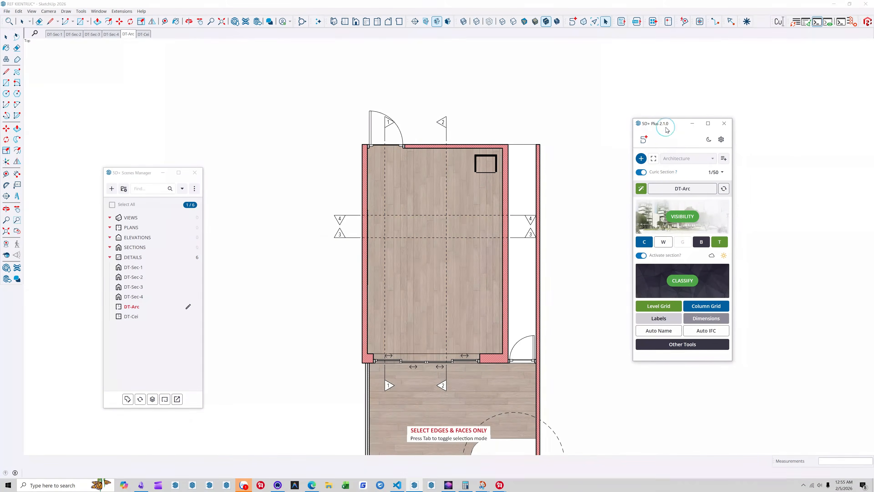
left_click(680, 159)
left_click(662, 193)
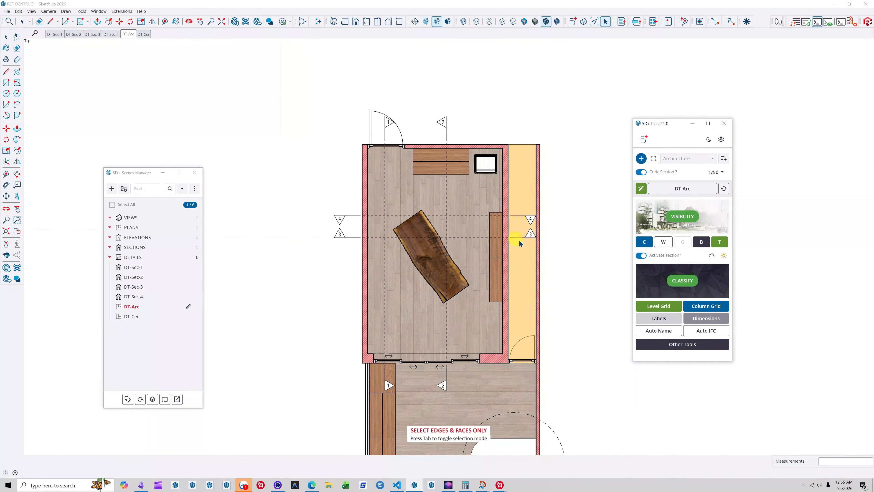
- Start a column grid for the DT-Arc plan and go to the building information setup to initialize the missing grid data
scroll(521, 228, "down", 1)
scroll(571, 280, "up", 1)
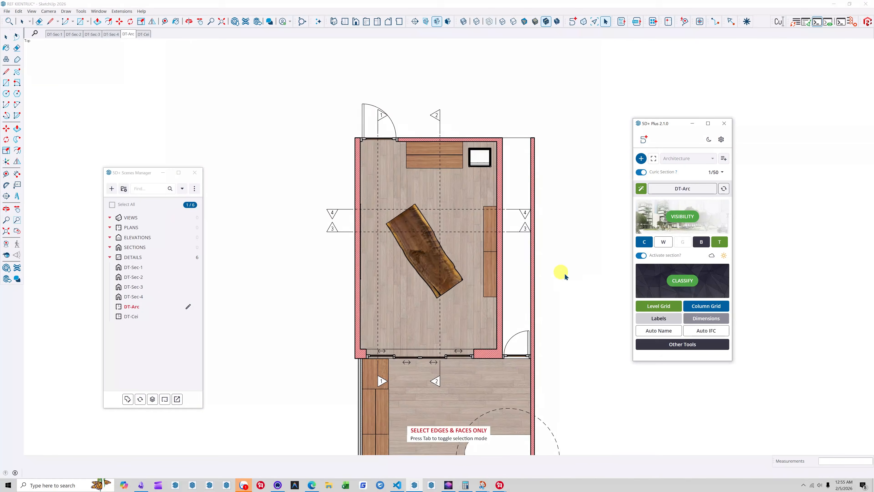
scroll(585, 194, "down", 1)
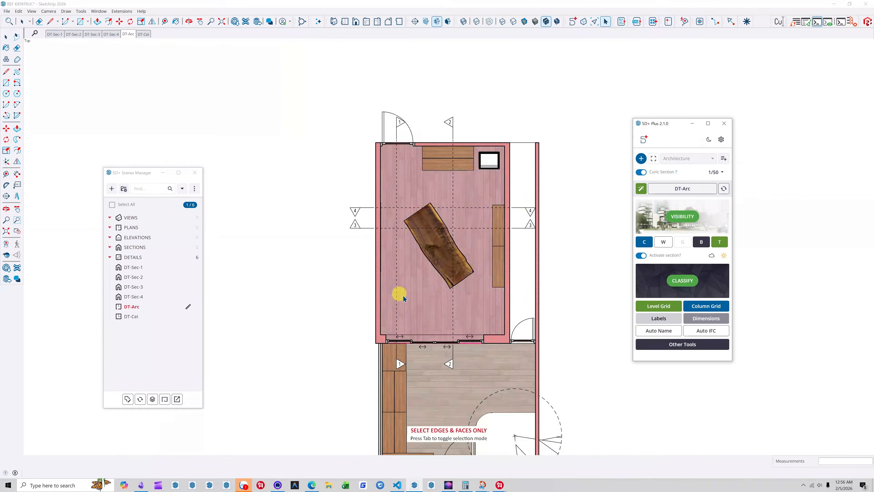
scroll(346, 156, "down", 1)
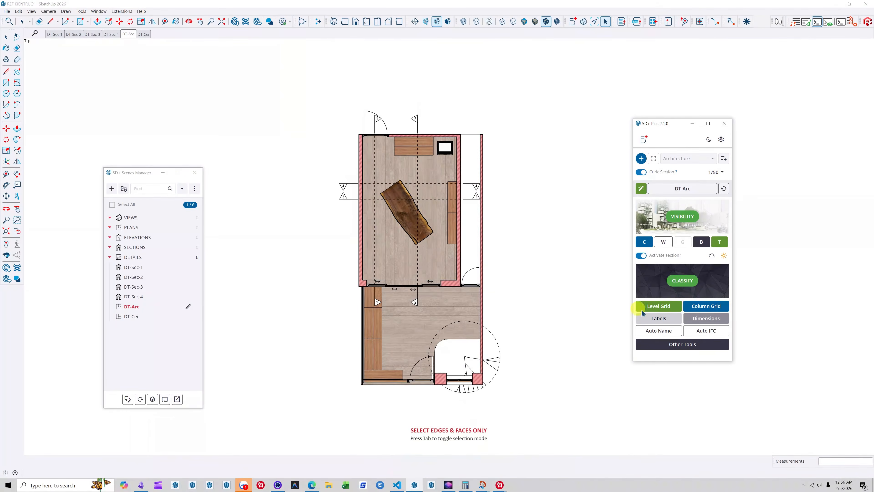
left_click(708, 306)
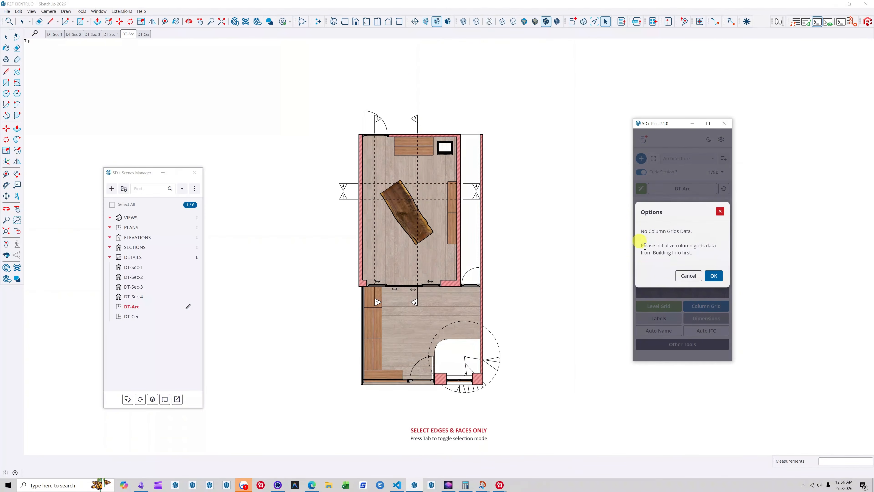
left_click_drag(641, 246, 703, 253)
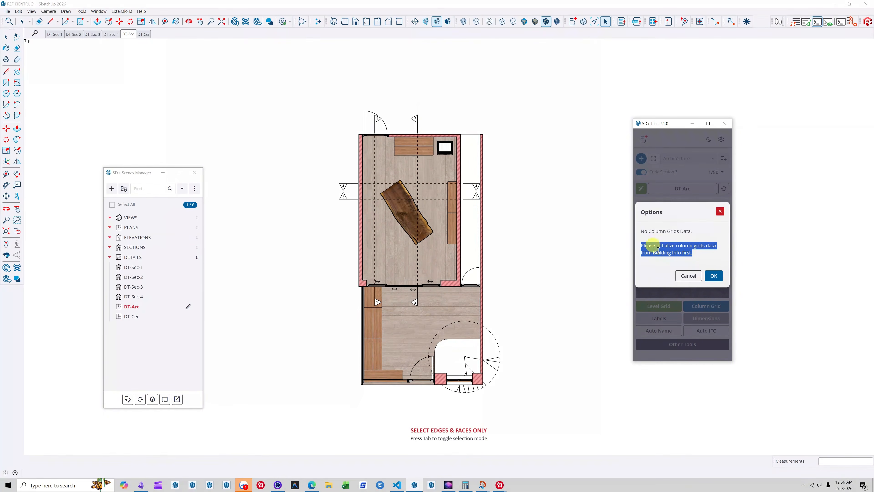
left_click(668, 261)
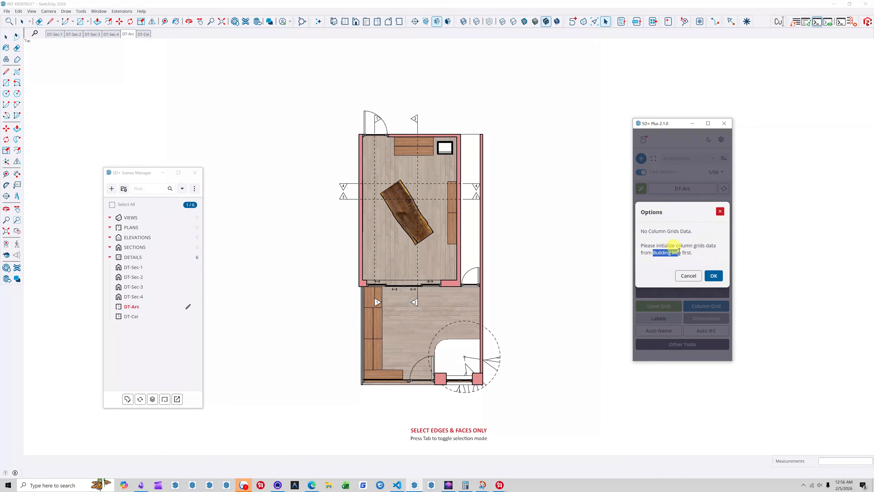
left_click(711, 275)
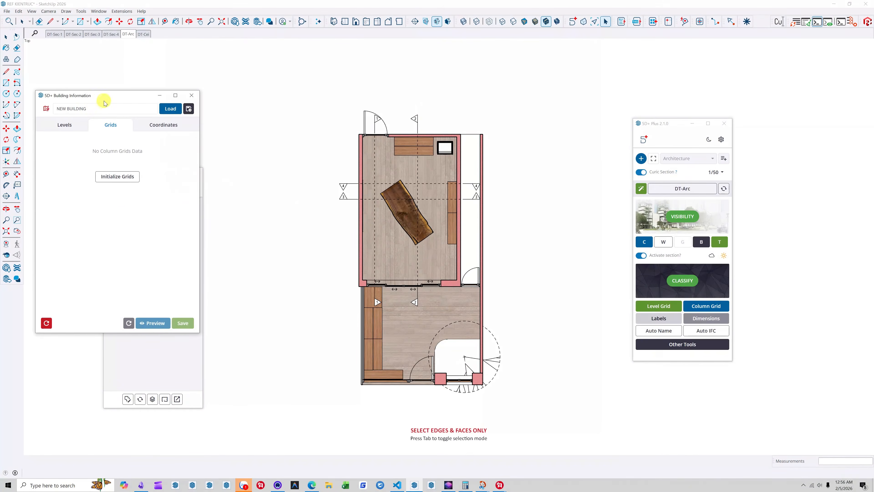
- Arrange the Building Information and Scenes Manager windows clear of the plan, and initialize the column grids as a rectangular set
left_click_drag(104, 103, 246, 81)
left_click_drag(128, 174, 62, 180)
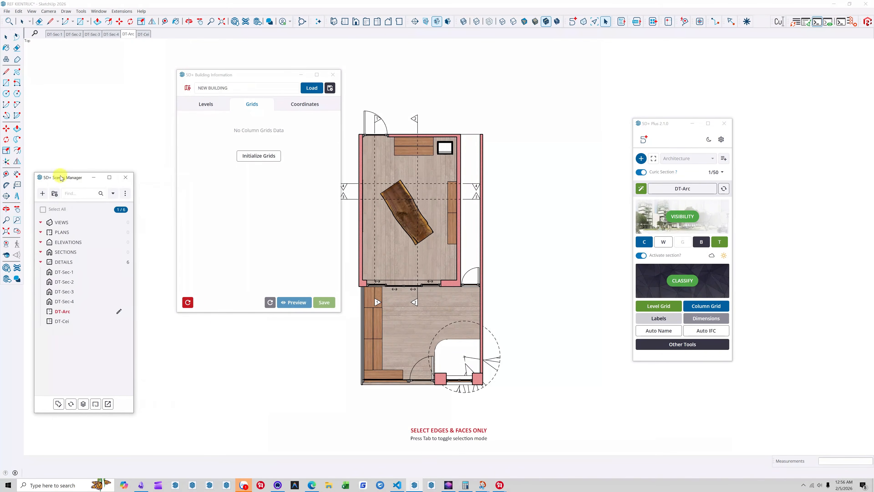
left_click_drag(240, 75, 221, 76)
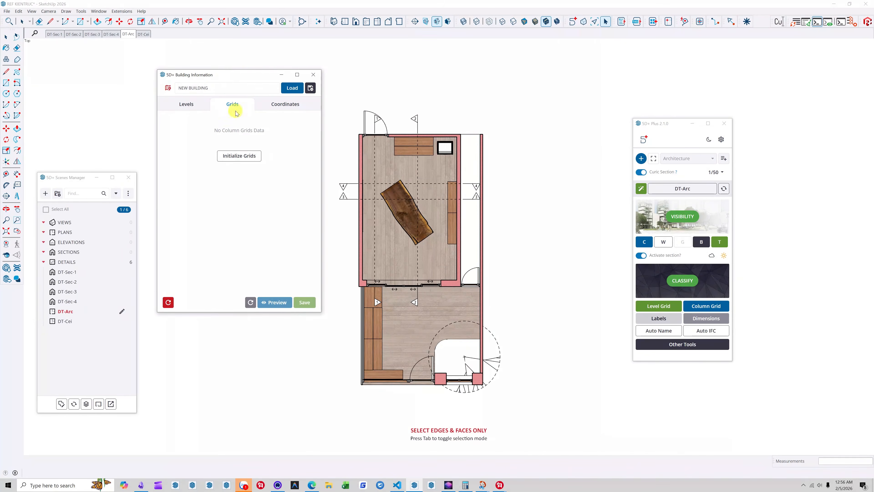
left_click(188, 109)
left_click(234, 108)
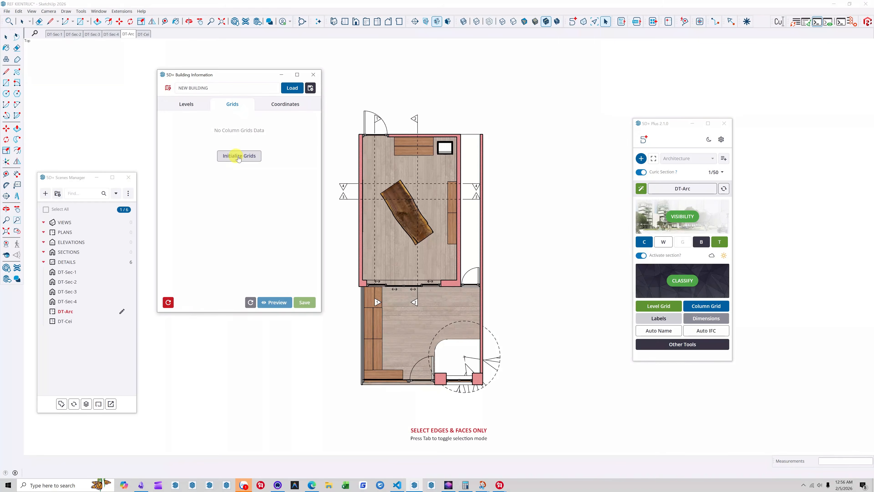
left_click(239, 156)
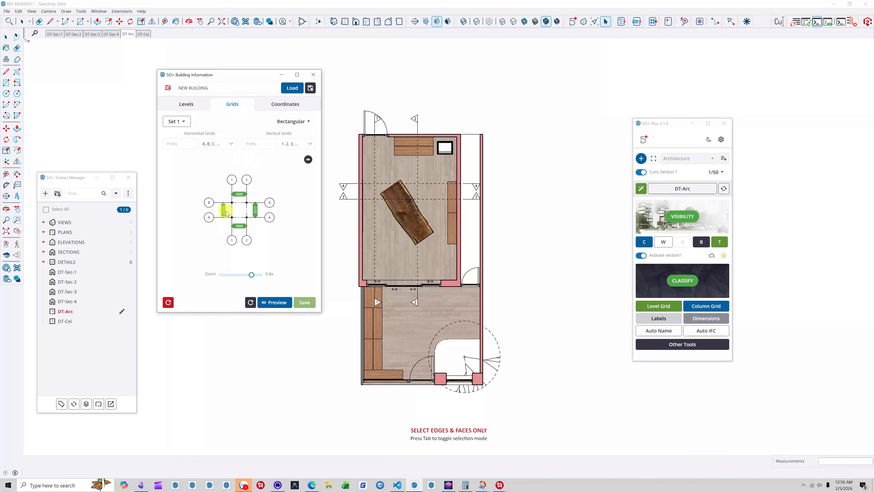
left_click_drag(236, 76, 228, 73)
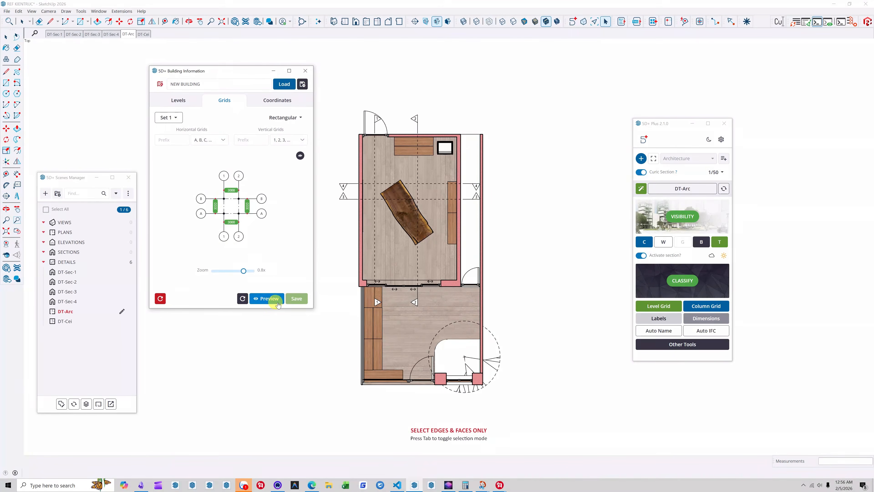
- Preview the grid in the model and move the whole system so the 1/A intersection sits on the rear room's outer front corner
left_click(270, 298)
scroll(523, 226, "down", 3)
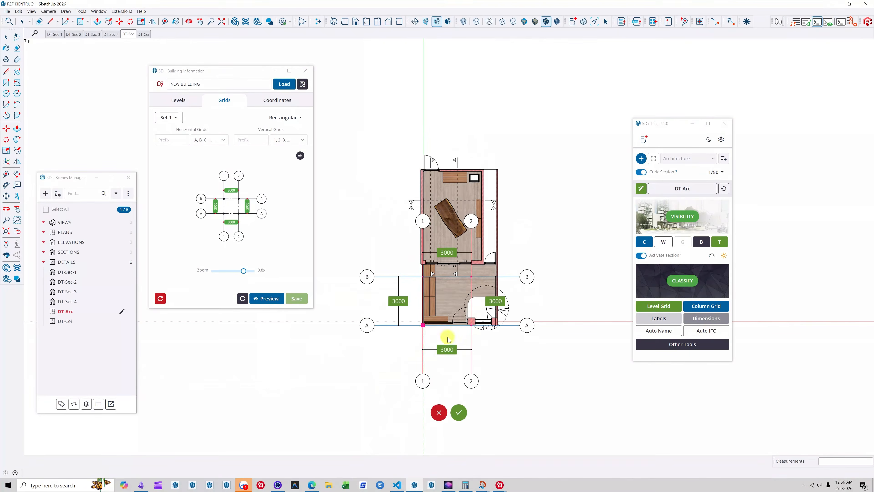
scroll(423, 327, "up", 3)
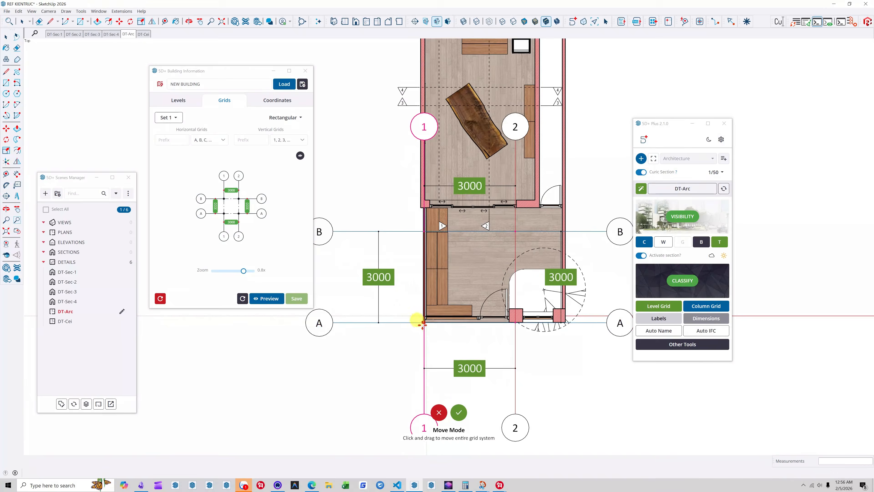
left_click(424, 322)
scroll(413, 213, "up", 4)
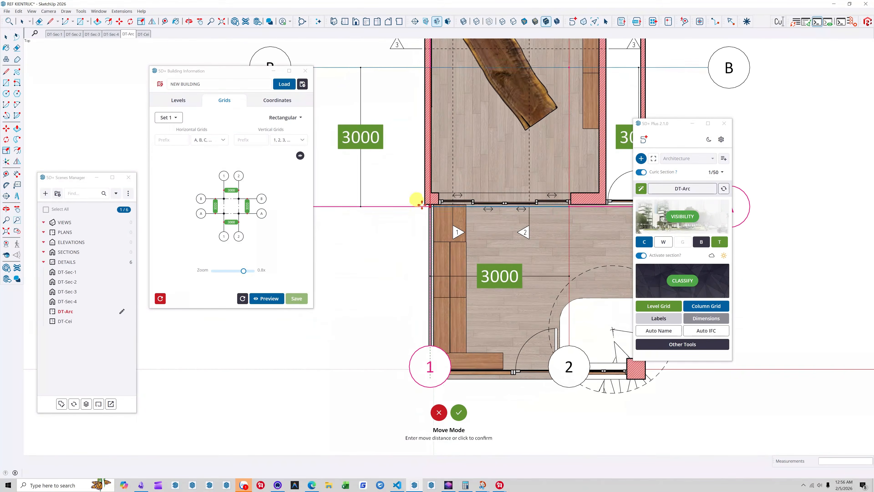
scroll(426, 203, "up", 3)
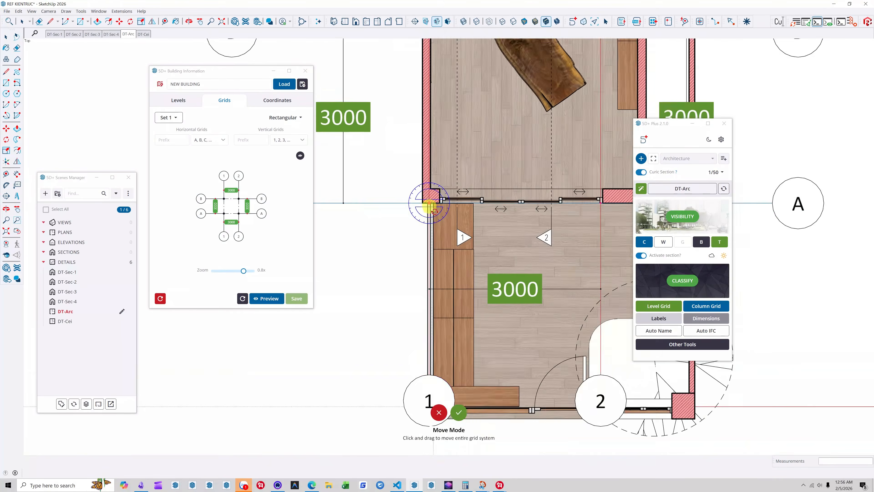
left_click(424, 196)
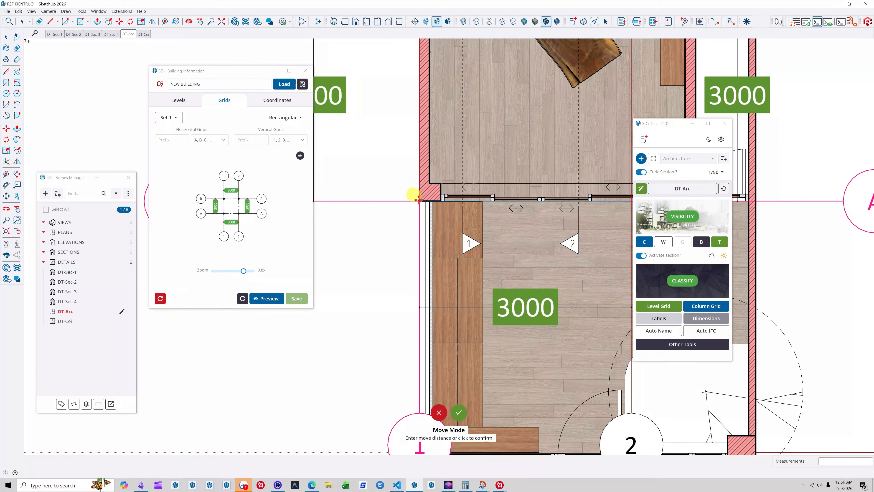
scroll(390, 251, "down", 4)
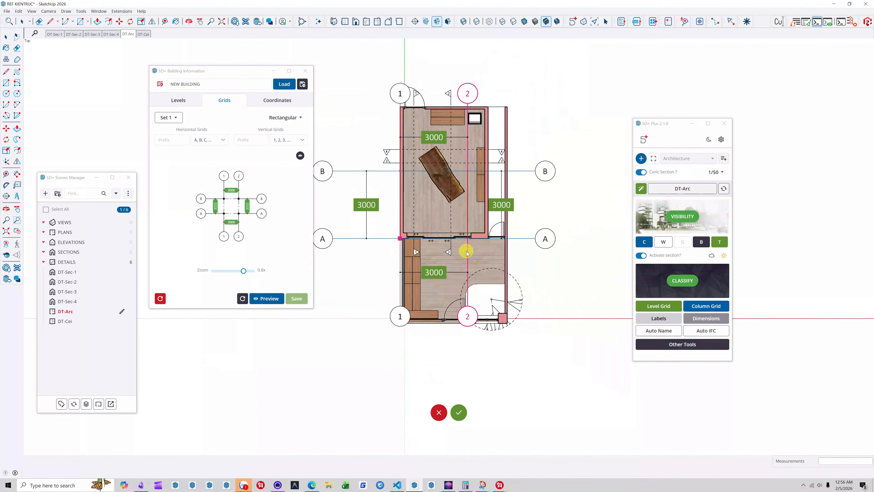
- Place grid line 2 on the room's corridor-side wall at 3910 mm, and add line 3 on the corridor's outer wall 850 mm further
left_click_drag(467, 248, 487, 242)
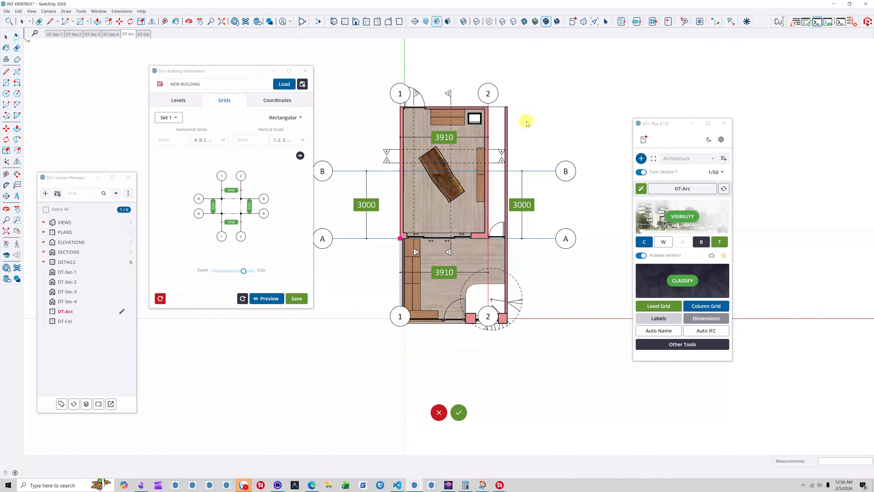
scroll(512, 117, "up", 1)
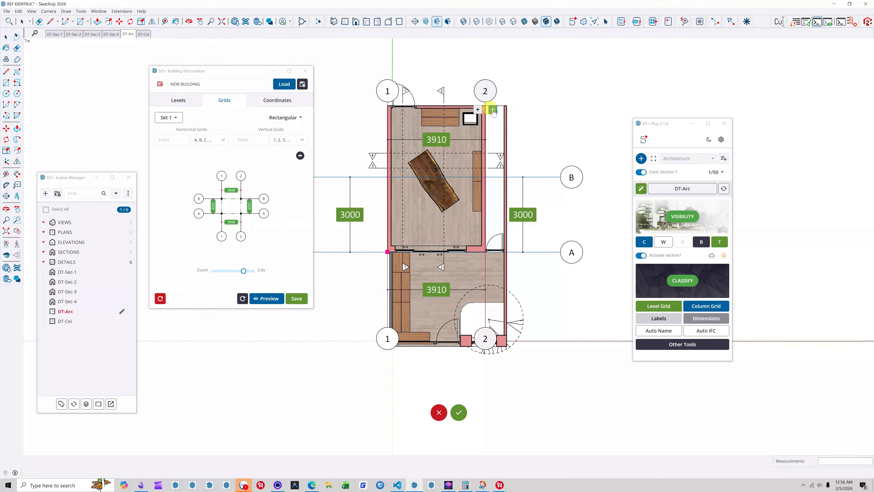
left_click(493, 110)
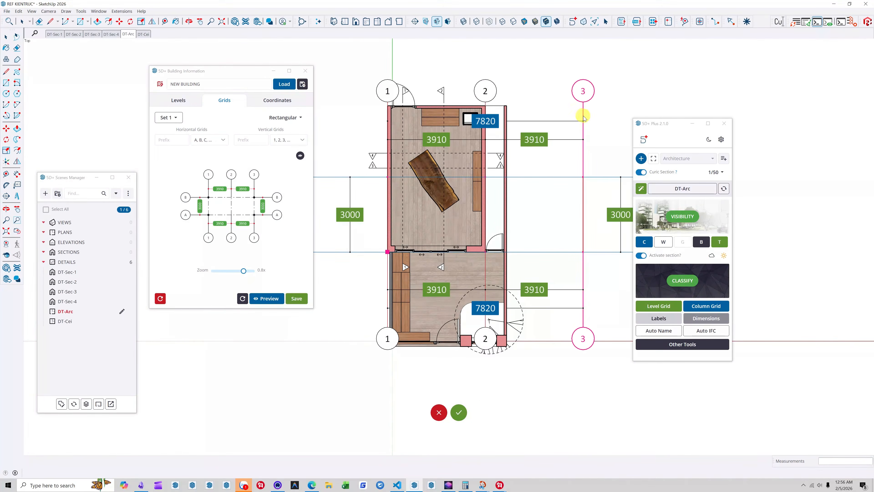
left_click_drag(583, 116, 506, 109)
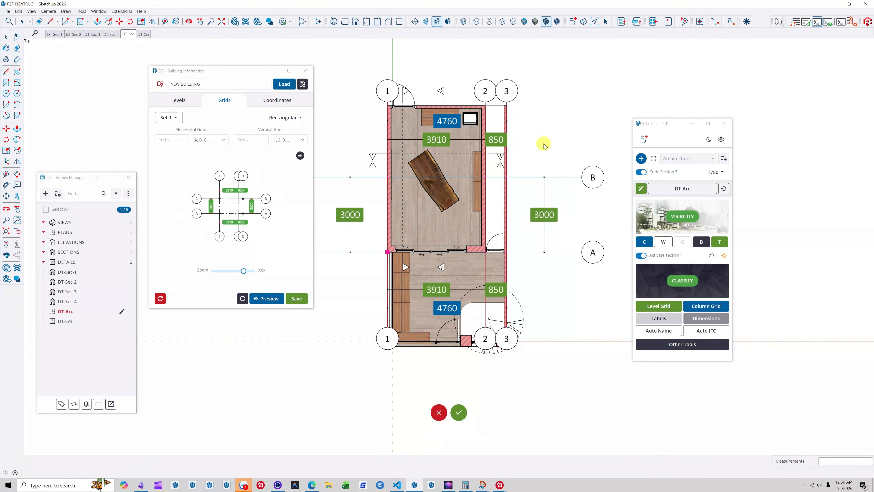
- Move grid line B to the rear wall, 5850 mm from line A, then save the grid layout and close Building Information
scroll(544, 149, "down", 2)
scroll(403, 174, "up", 2)
left_click_drag(408, 165, 450, 99)
scroll(455, 103, "down", 2)
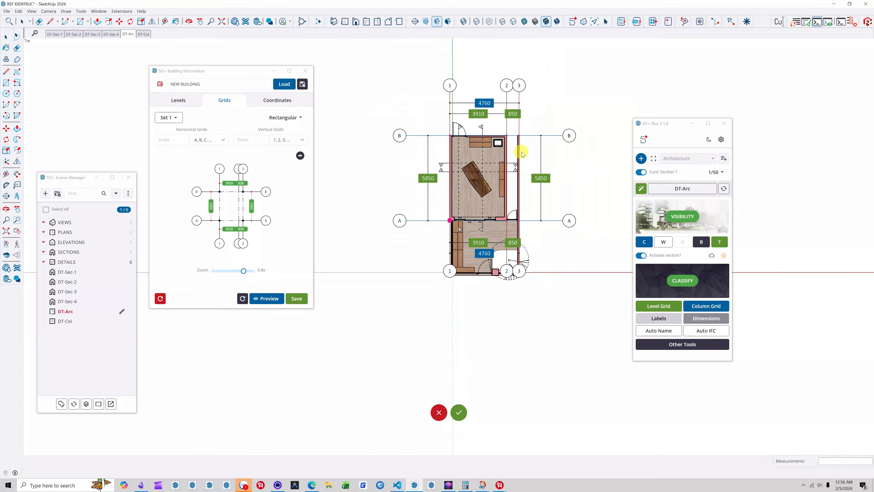
scroll(513, 107, "up", 2)
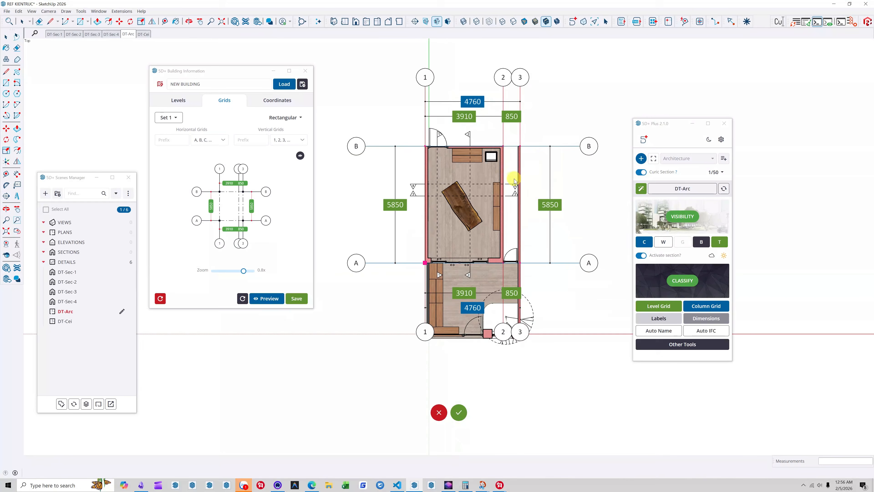
scroll(449, 237, "down", 1)
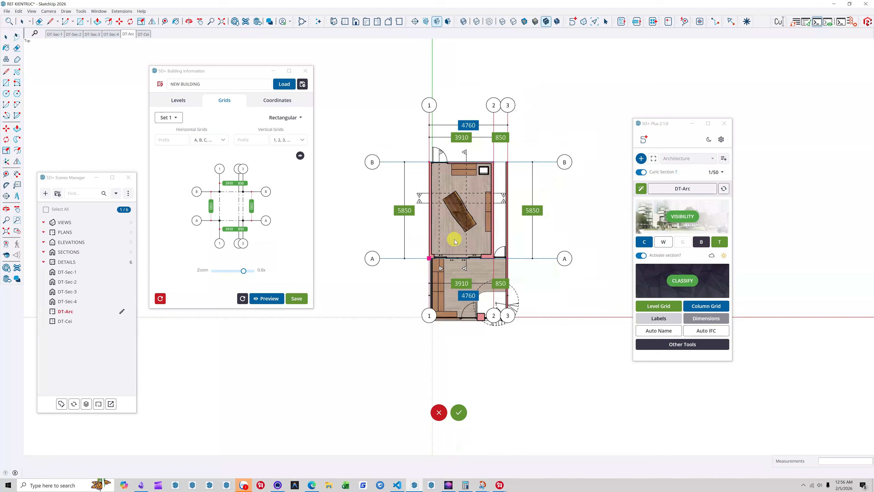
left_click(460, 413)
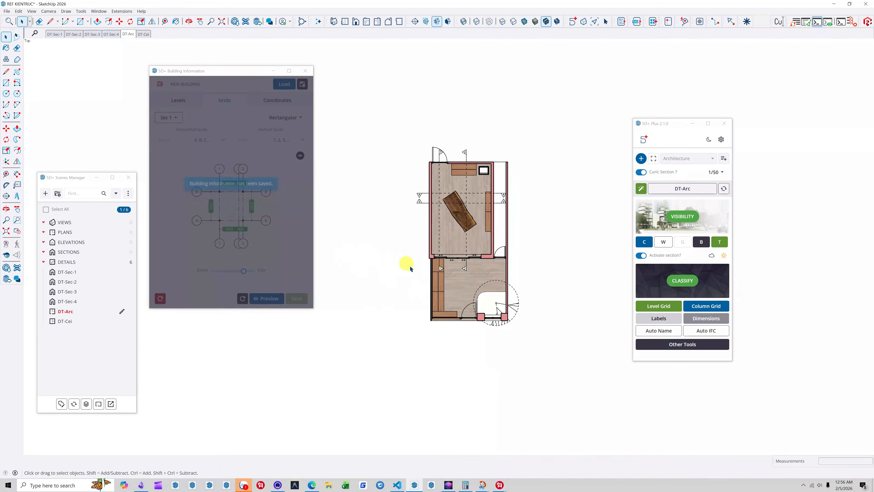
left_click(306, 71)
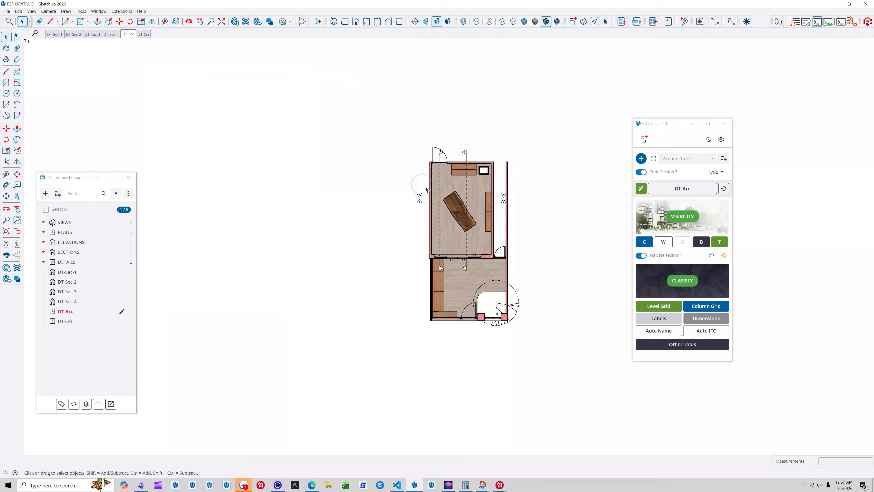
- Create column grids in DT-Arc from Set 1 within the grid bounds, with a 1200 mm offset and all dimensions shown
scroll(503, 186, "up", 4)
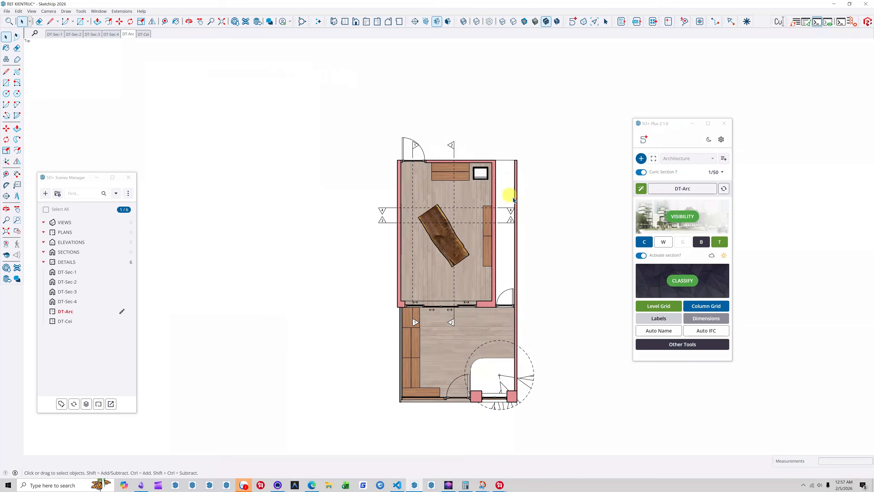
left_click(706, 306)
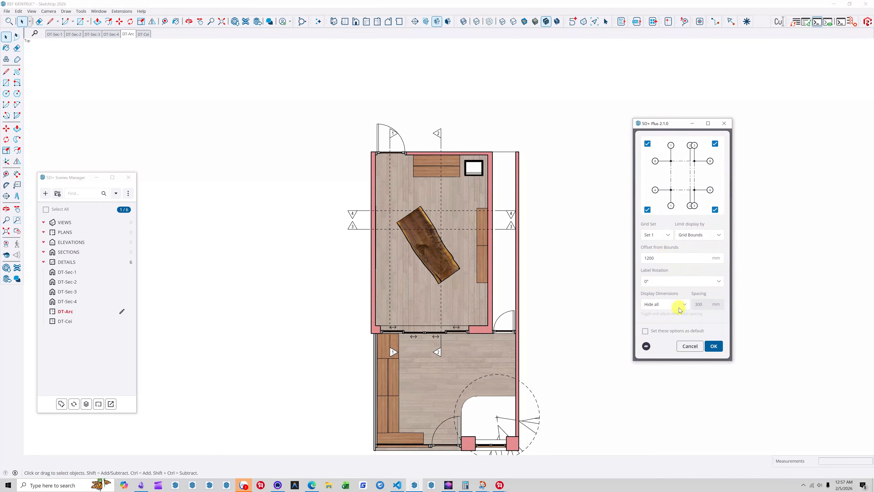
left_click(658, 305)
left_click(685, 317)
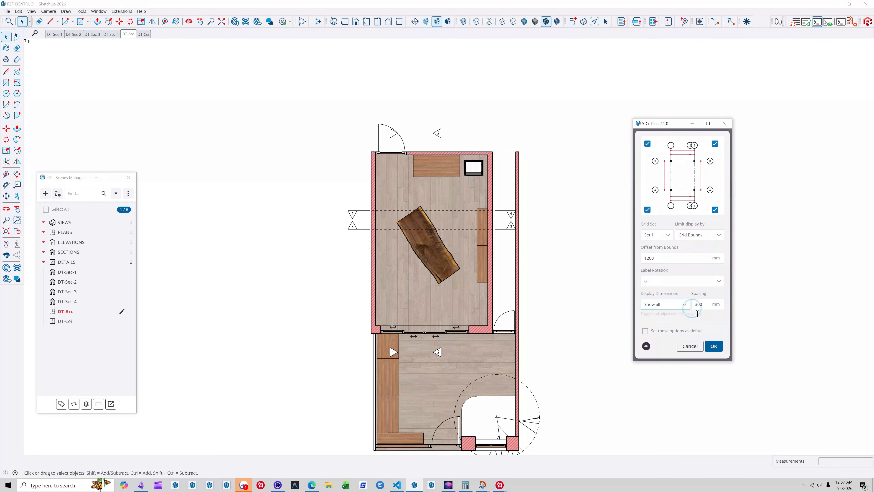
left_click(714, 347)
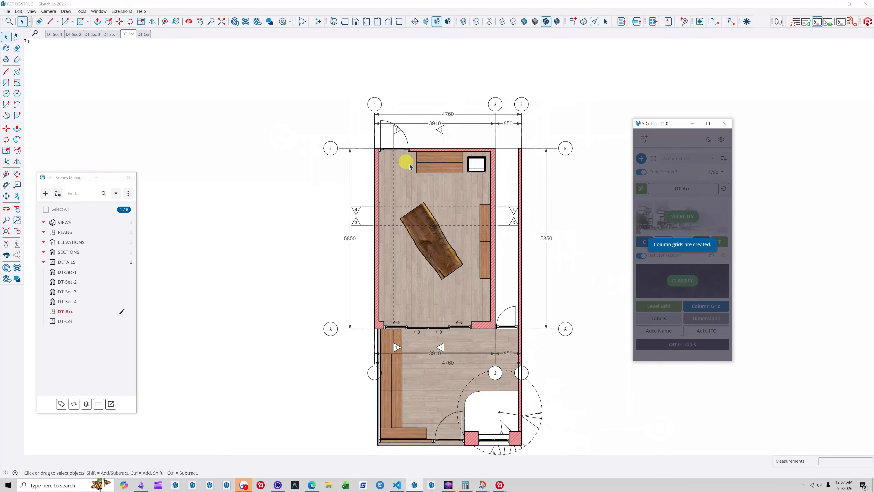
- Set the model's dimension style to align with the dimension line, centered, with Dot endpoints
scroll(515, 162, "up", 3)
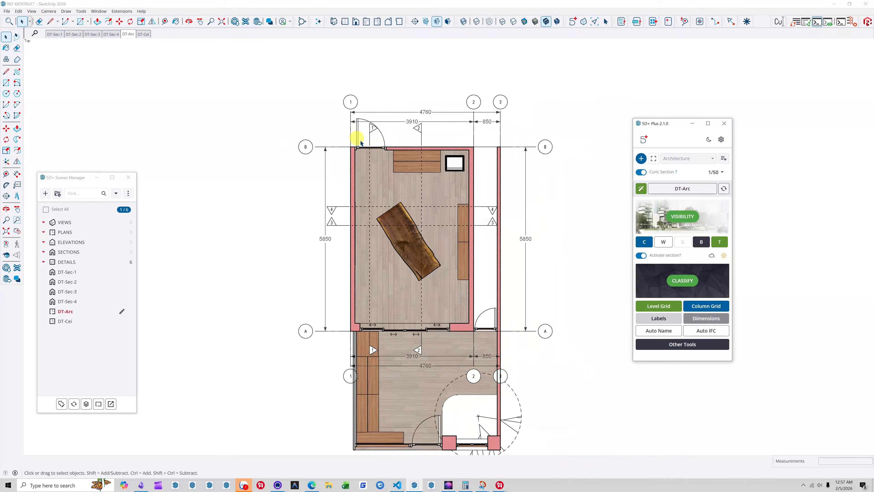
scroll(514, 219, "down", 2)
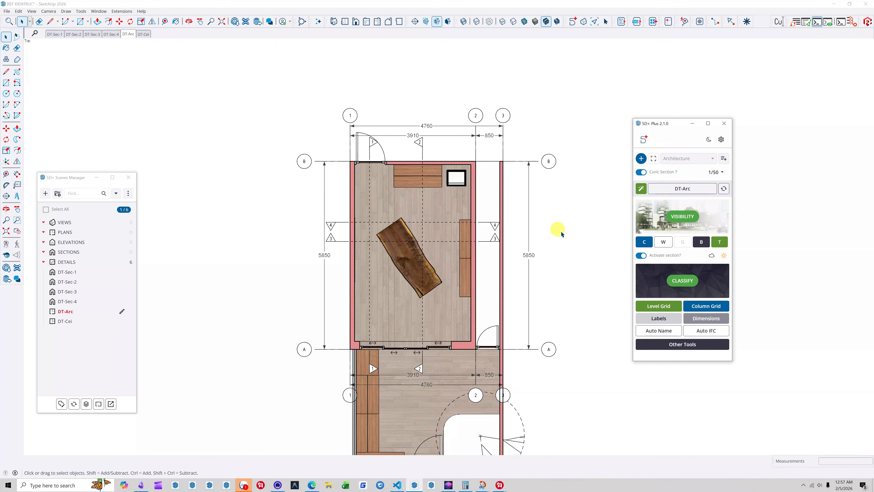
left_click(99, 11)
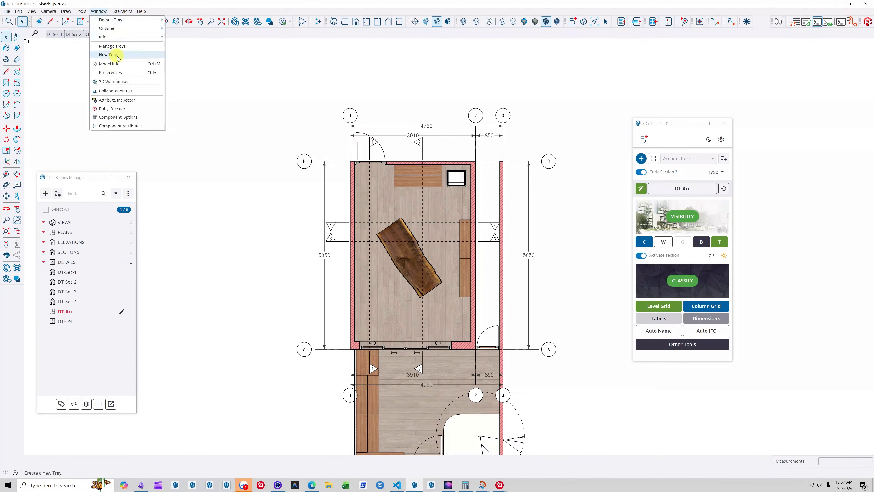
left_click(120, 65)
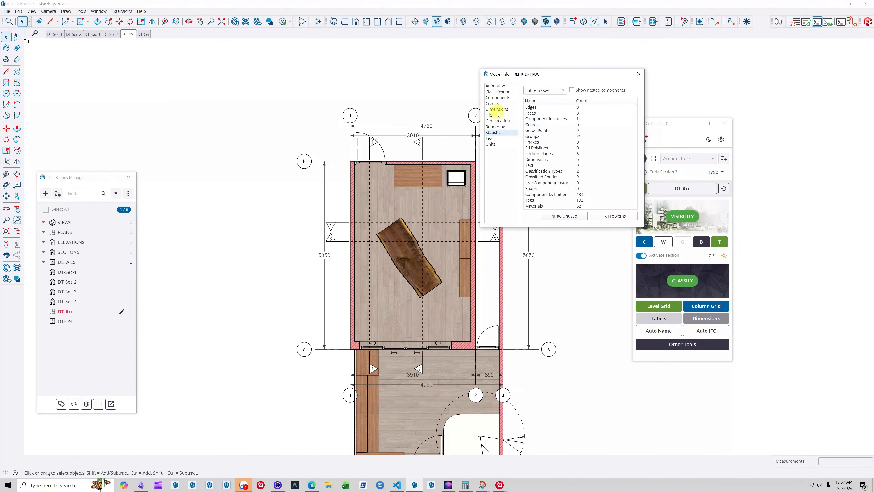
left_click(497, 109)
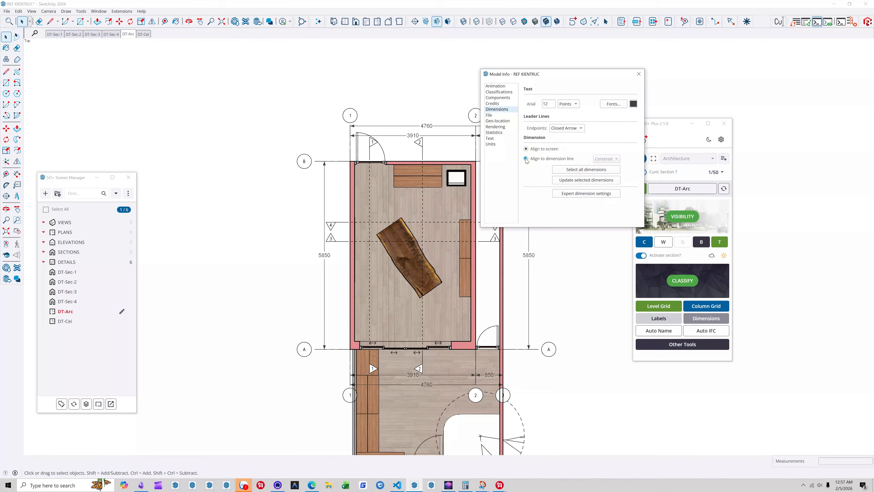
left_click(557, 162)
left_click(569, 134)
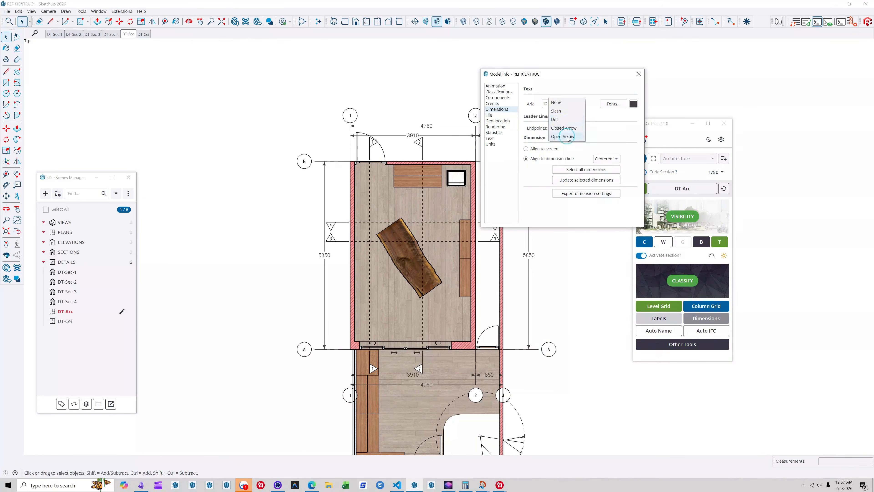
left_click(561, 122)
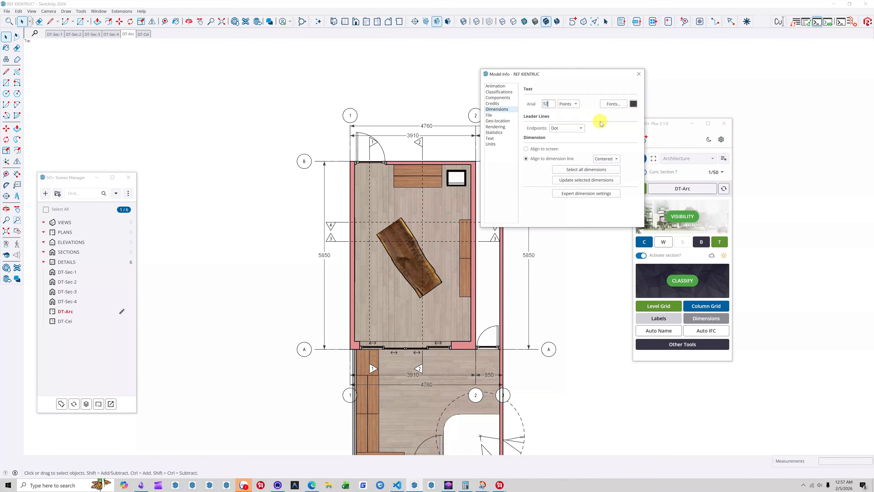
- Change the dimension text font to Bahnschrift Regular at 10 points and close Model Info
left_click(612, 105)
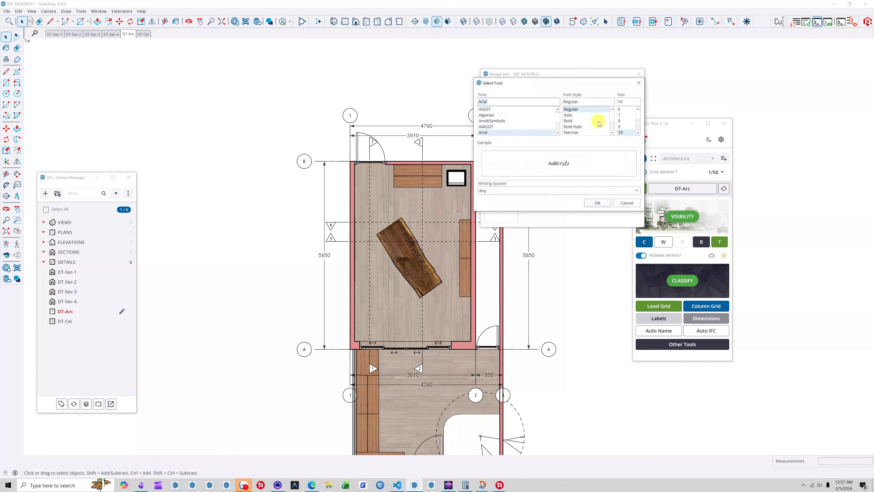
type("b")
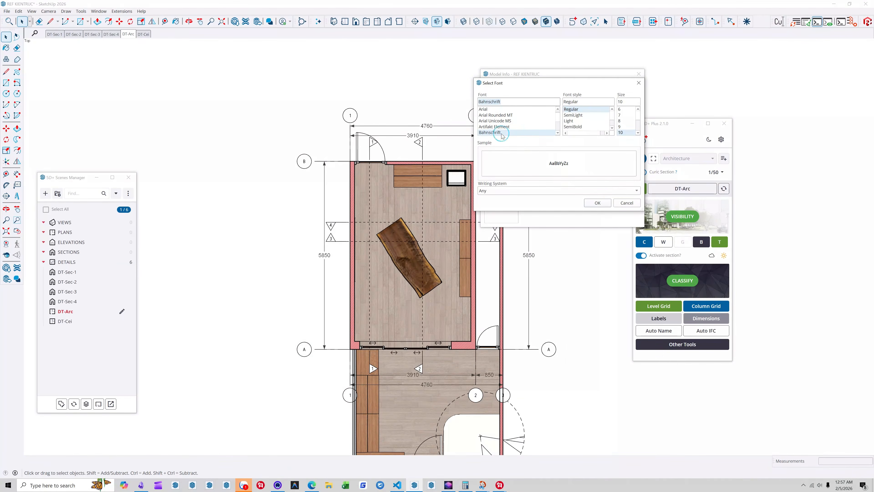
left_click(598, 203)
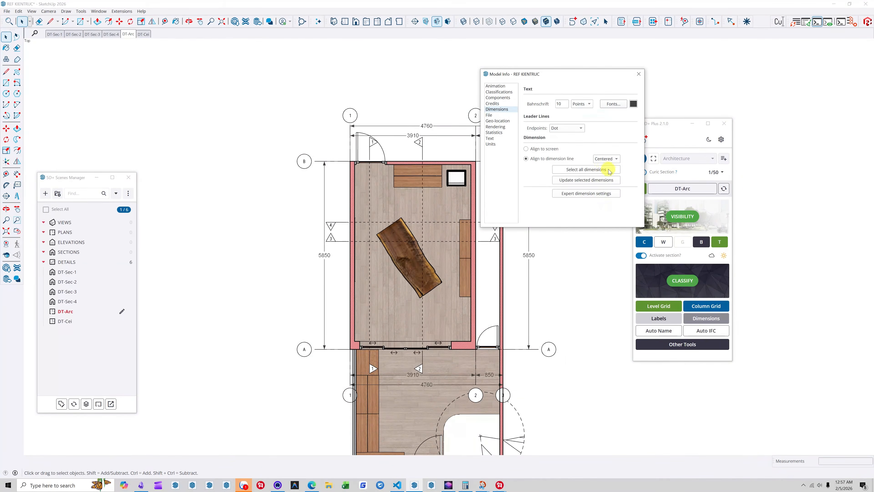
left_click(639, 75)
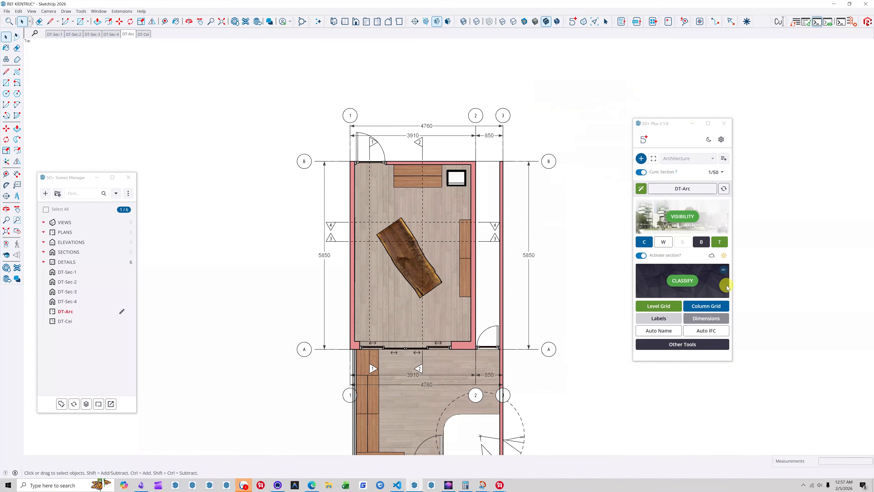
- Regenerate the DT-Arc column grids from Set 1 with the 1200 mm offset and 300 mm dimension spacing to apply the new dimension style
left_click(709, 308)
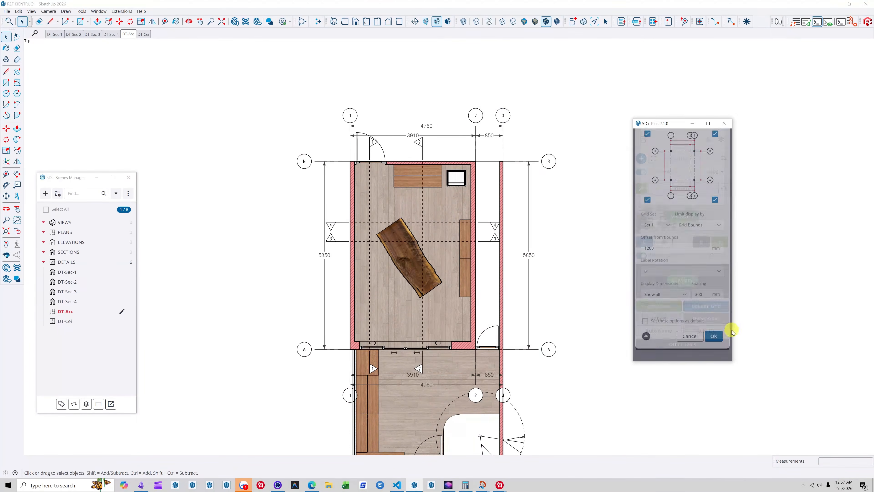
left_click(714, 344)
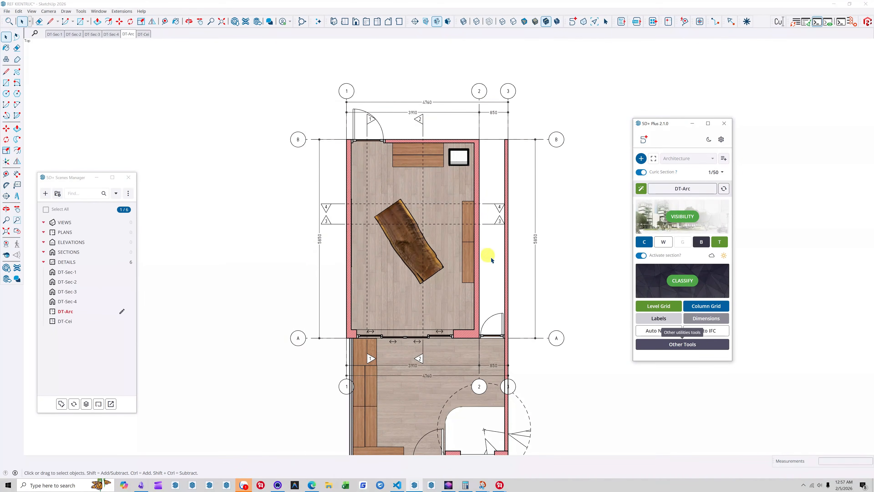
scroll(415, 250, "down", 1)
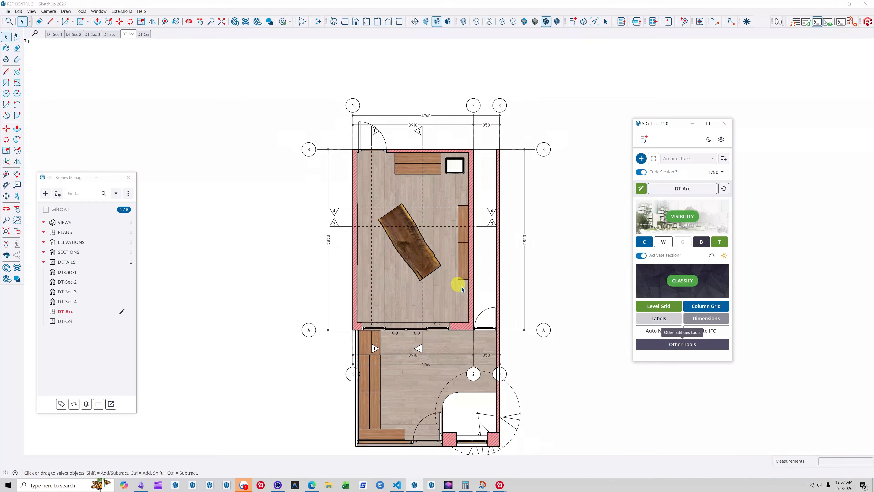
scroll(467, 290, "up", 1)
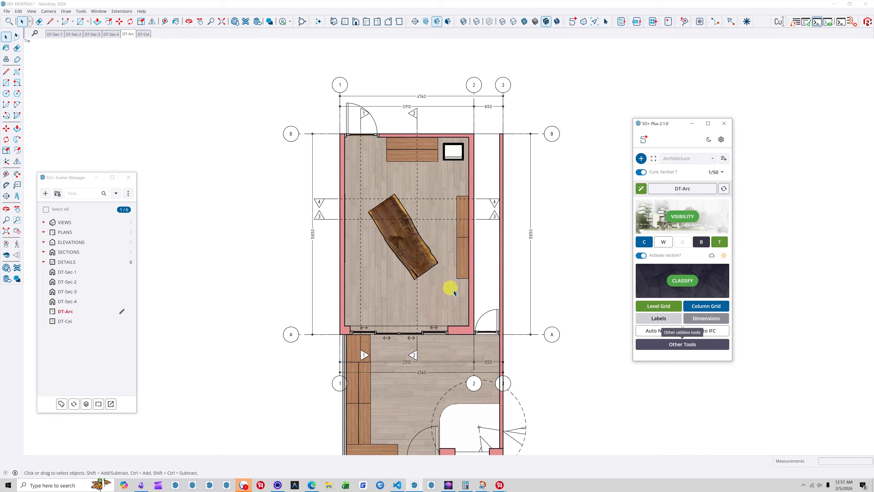
scroll(400, 201, "down", 2)
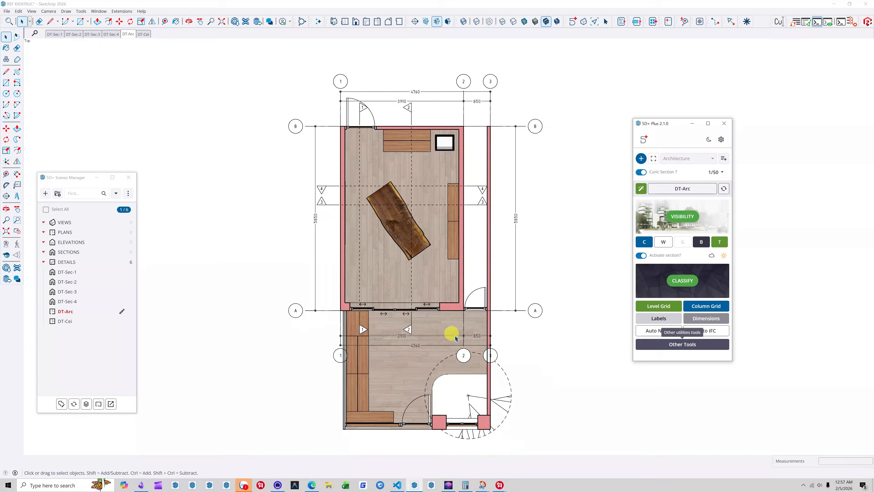
left_click(654, 161)
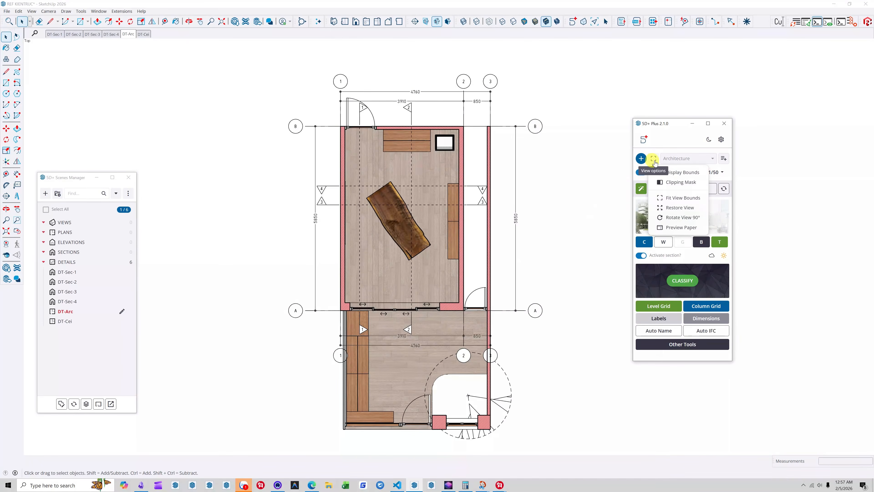
left_click(680, 185)
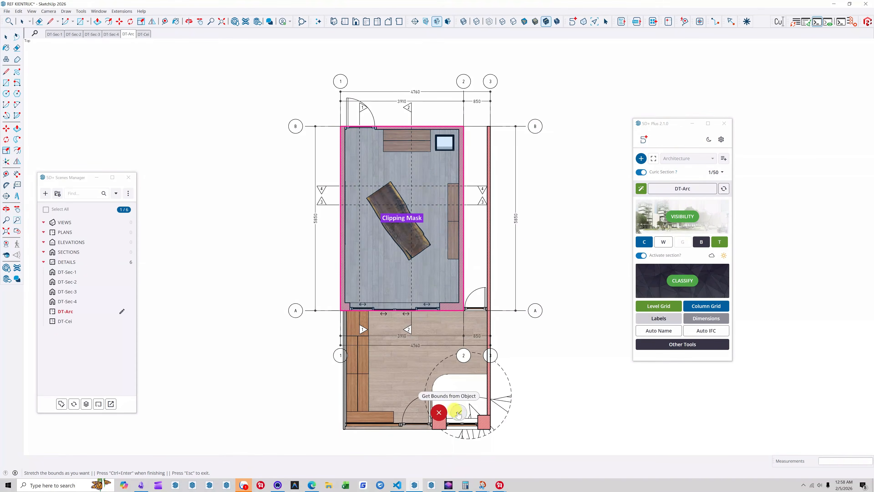
left_click(457, 417)
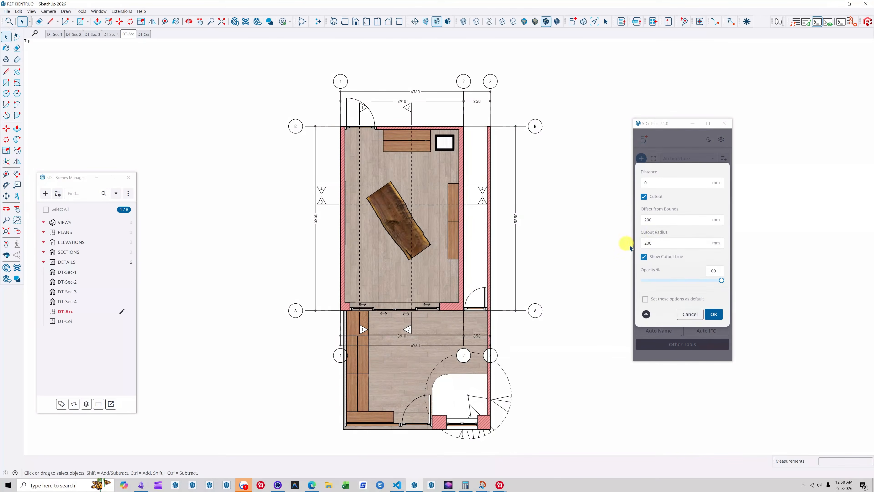
left_click_drag(655, 234, 672, 236)
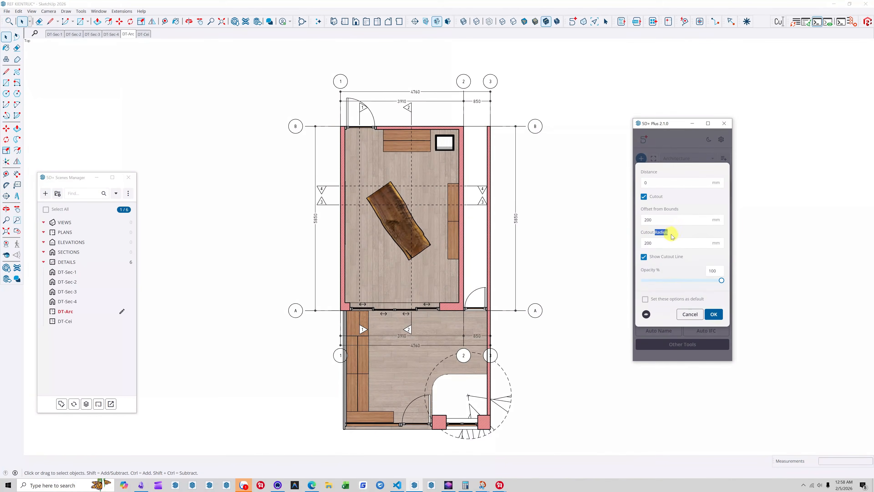
double_click(657, 217)
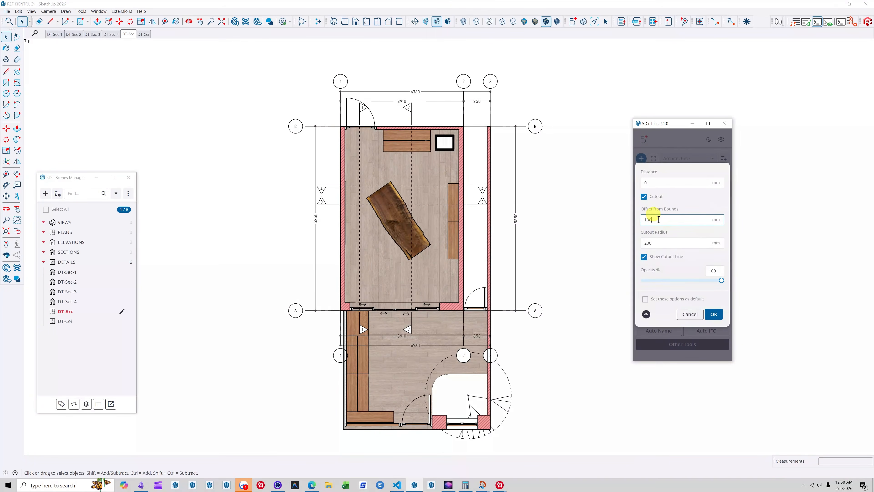
double_click(660, 243)
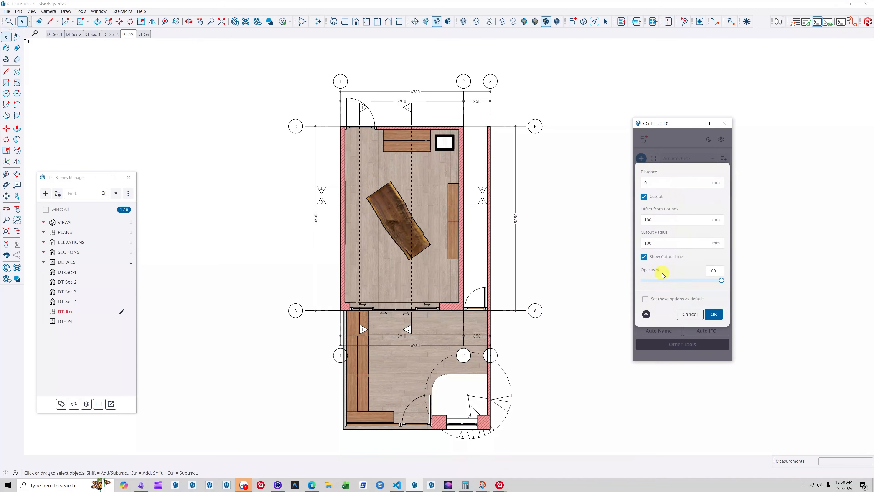
- Review the illustrated help for the Clipping Mask options and leave the mask settings without applying them
left_click(646, 315)
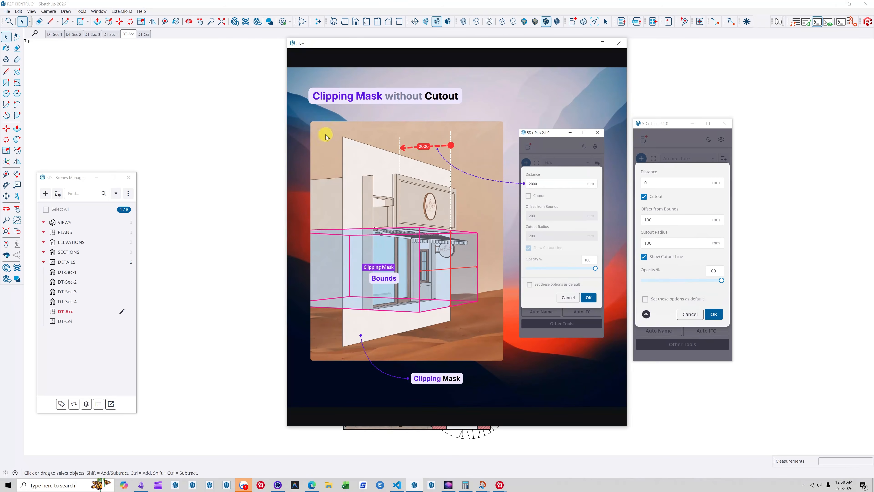
left_click(619, 43)
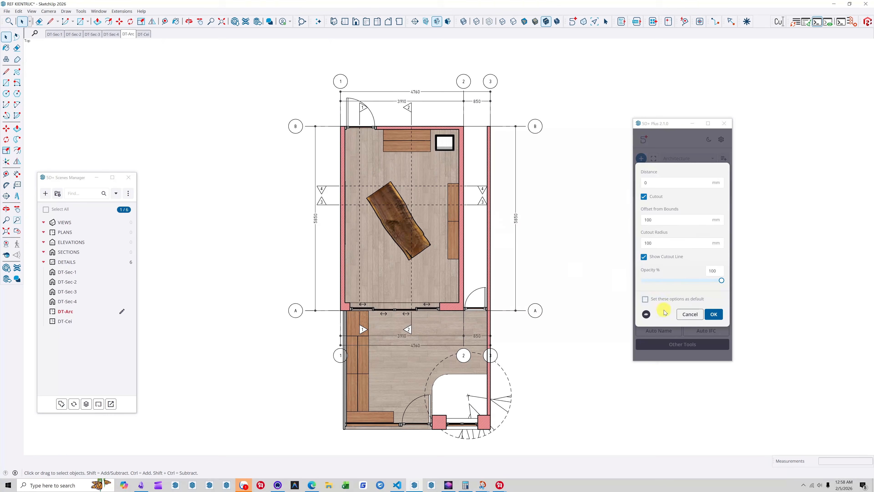
left_click(690, 314)
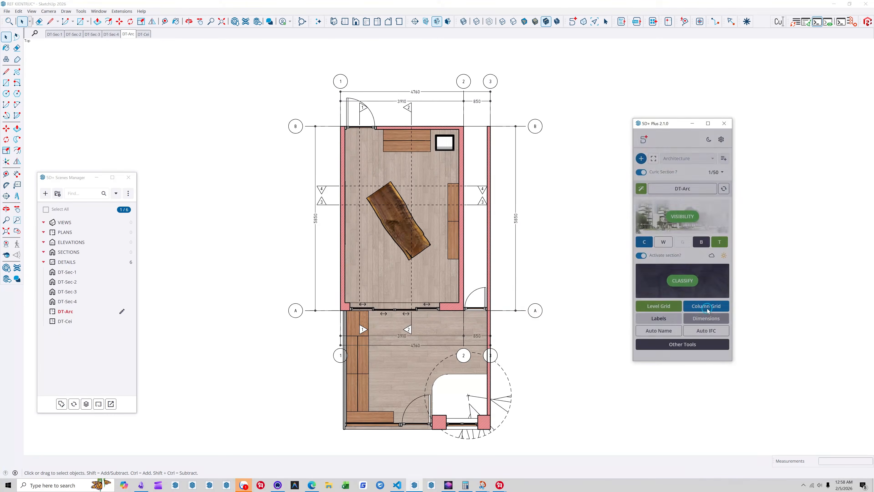
- Review the illustrated help for the column grid's edit, offset and dimension options, and cancel without changing the grid
left_click(707, 318)
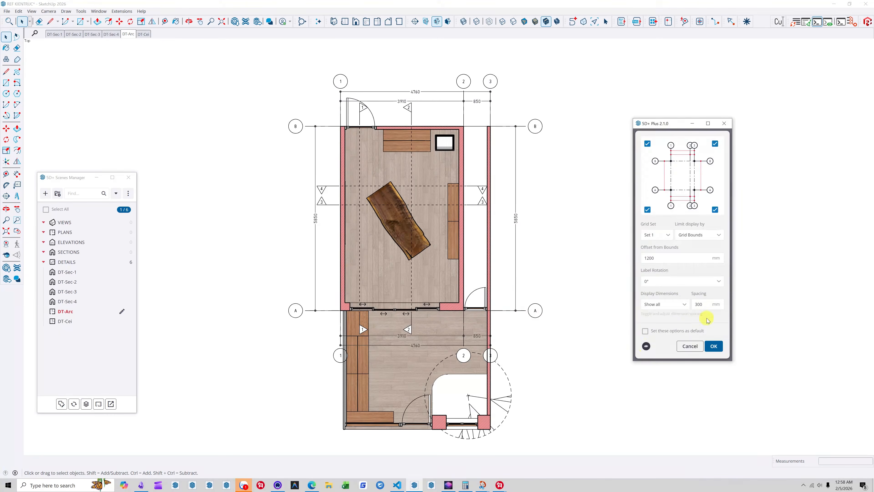
left_click(646, 347)
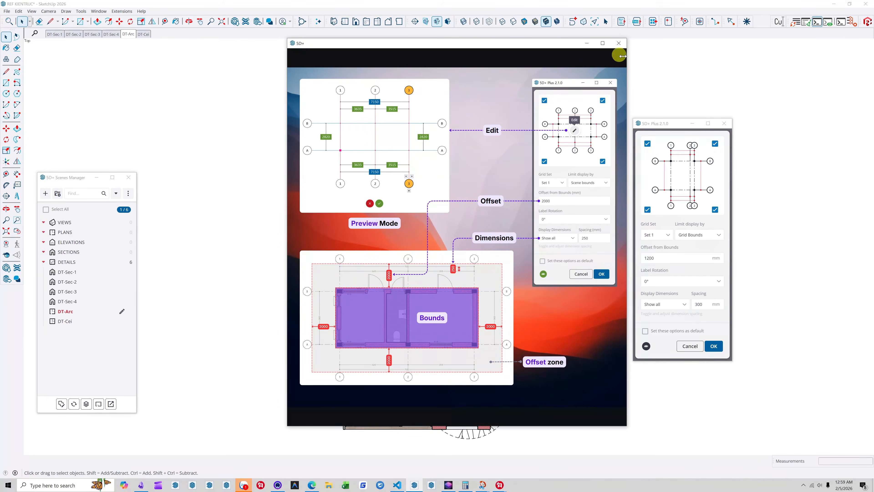
left_click(619, 43)
scroll(463, 162, "down", 2)
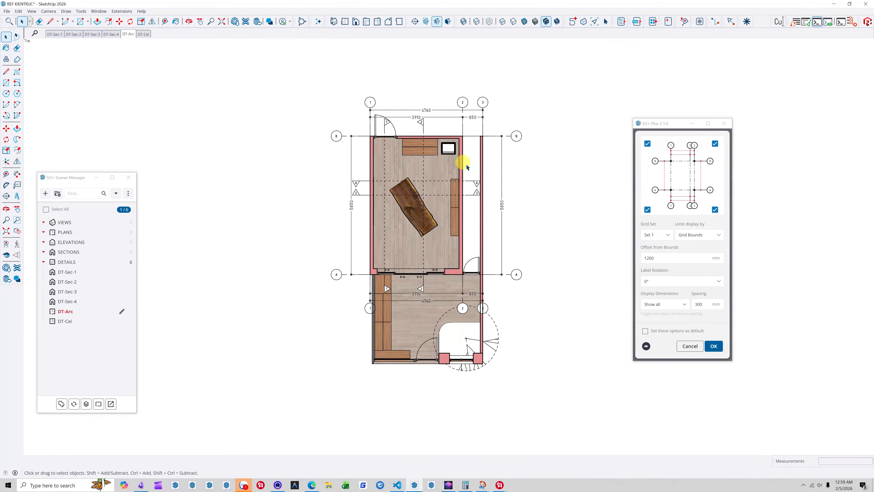
scroll(409, 175, "up", 3)
scroll(600, 251, "down", 2)
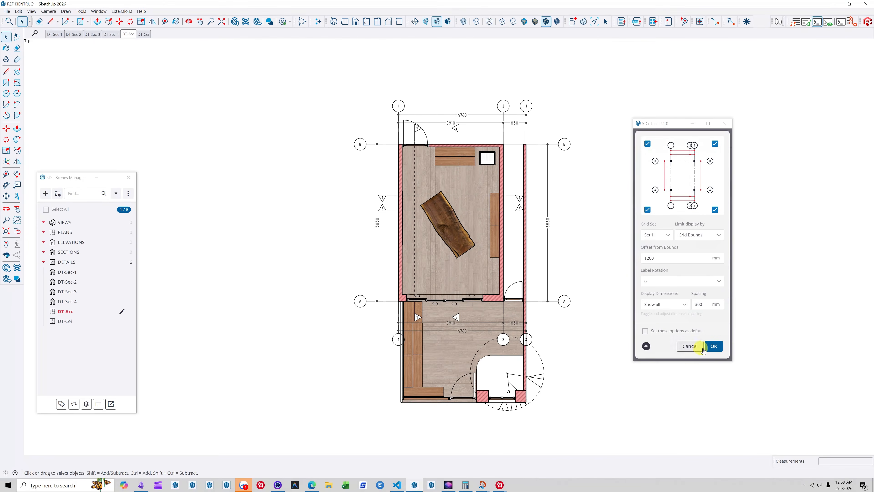
left_click(689, 346)
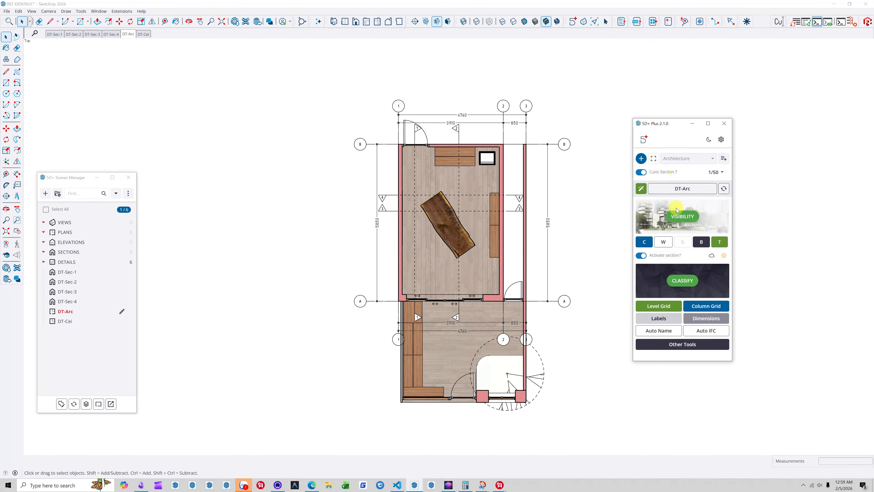
- Apply a clipping mask with cutout around the rear room in DT-Arc, with 100 mm offset and 100 mm cutout radius, saving these options as default
left_click(656, 160)
left_click(678, 182)
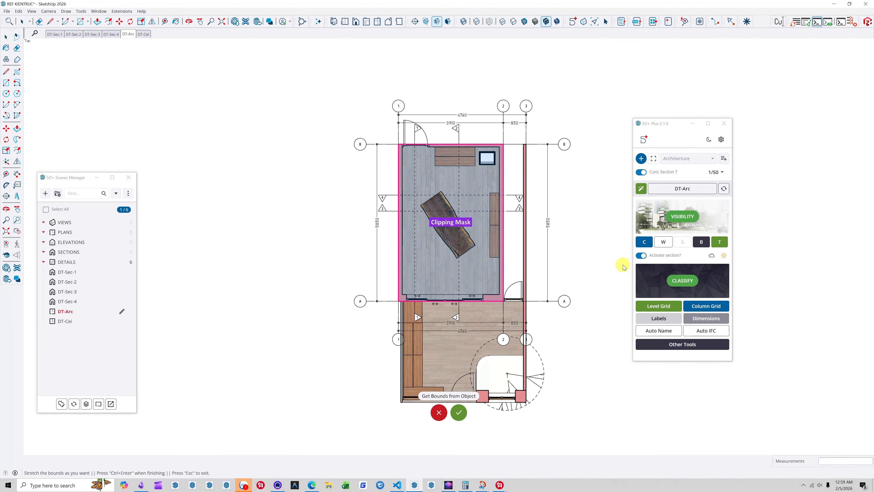
left_click(458, 413)
left_click(655, 219)
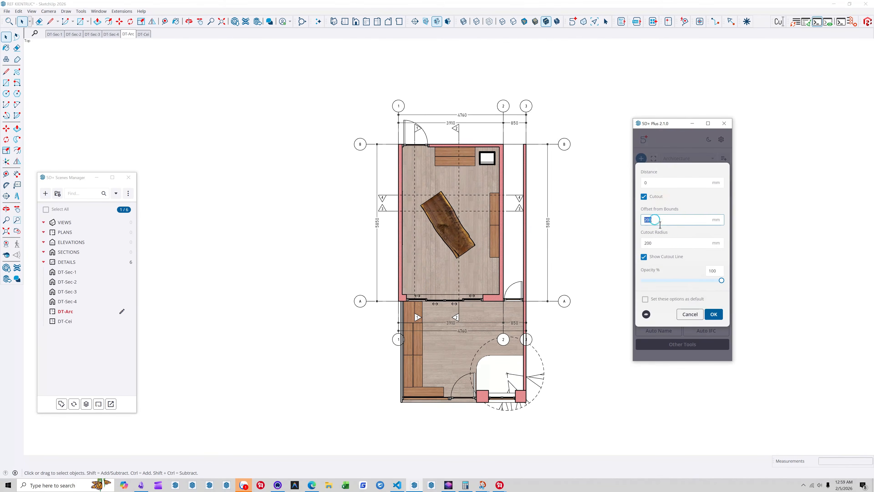
double_click(654, 242)
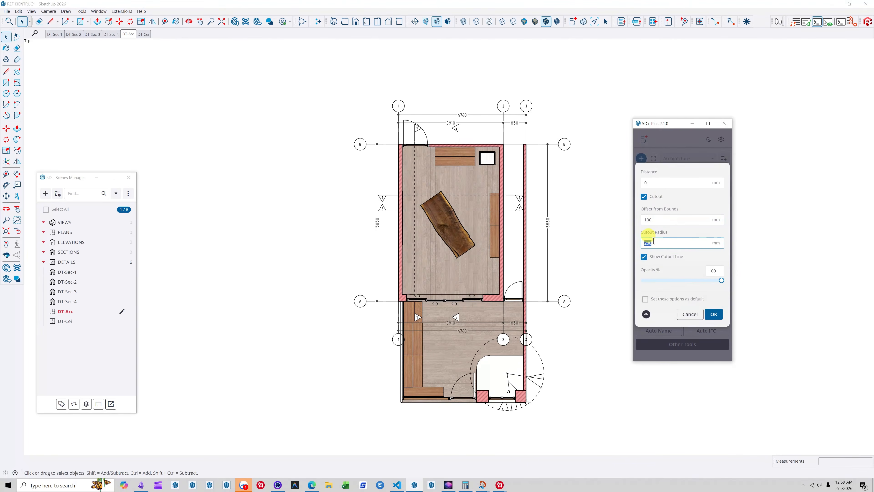
left_click(651, 300)
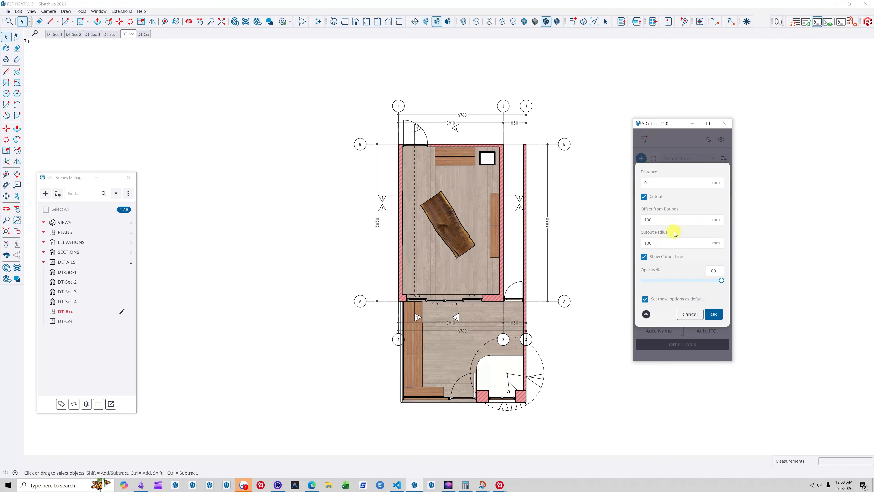
left_click(708, 312)
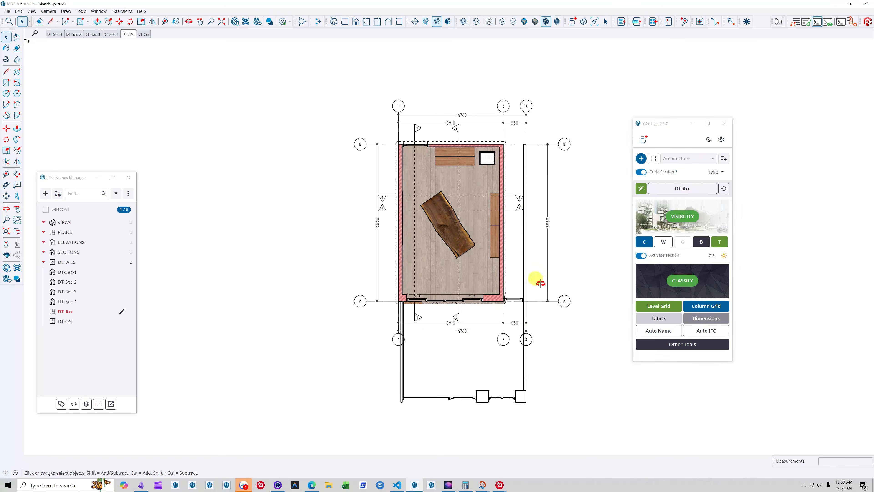
- Examine the clipped DT-Arc scene in 3D around the mask boundary, then return to the top view
middle_click_drag(541, 283, 381, 248)
scroll(376, 256, "up", 5)
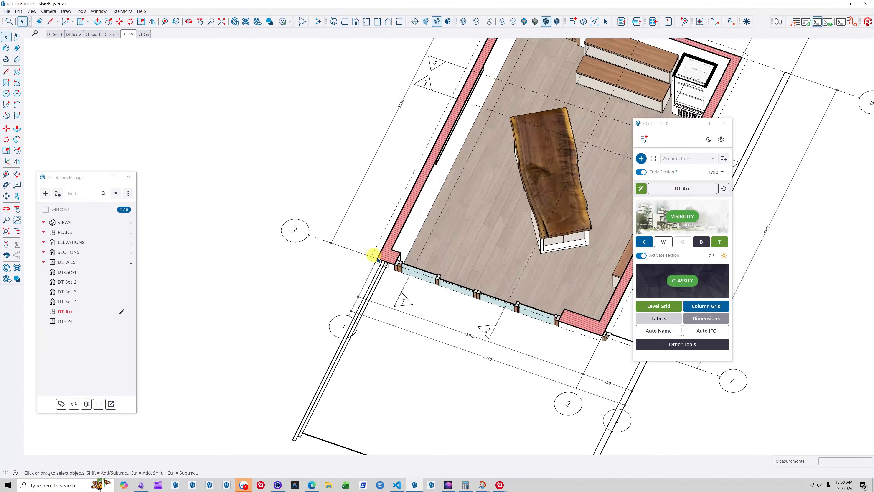
scroll(374, 254, "up", 2)
scroll(377, 294, "down", 6)
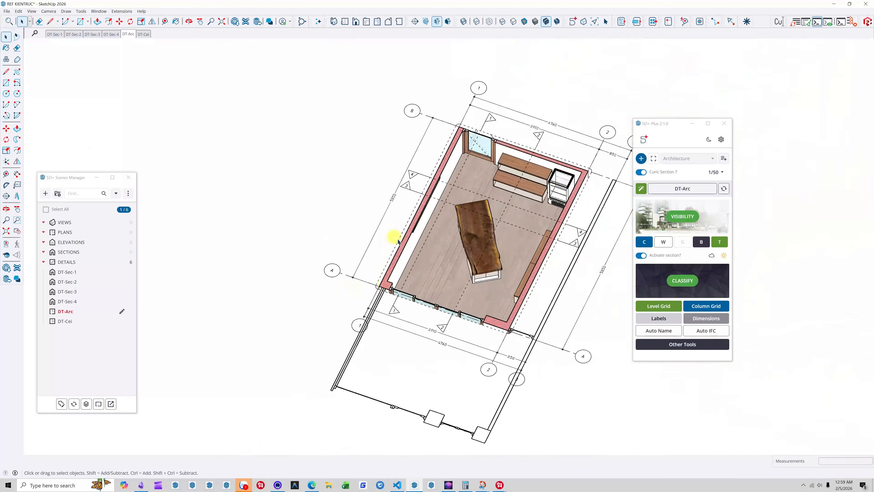
middle_click_drag(398, 242, 463, 270)
scroll(458, 299, "down", 3)
scroll(464, 270, "up", 2)
key("F2")
scroll(478, 221, "down", 2)
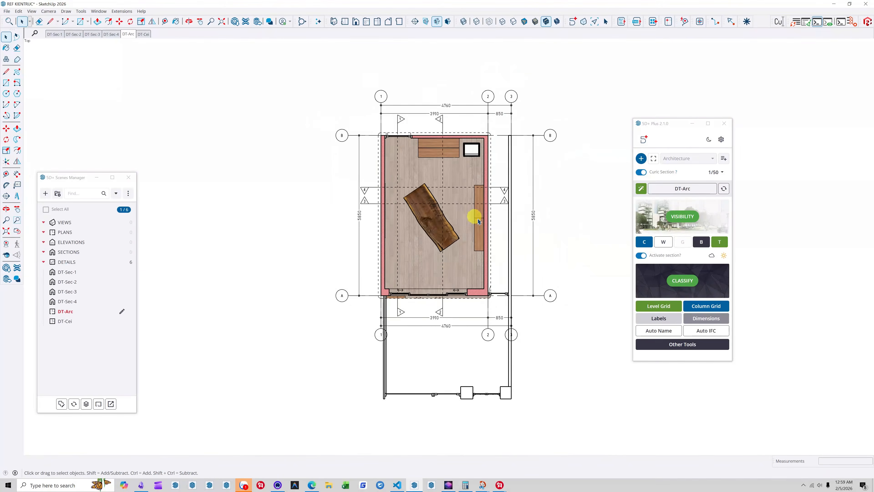
scroll(475, 260, "down", 2)
scroll(481, 269, "up", 2)
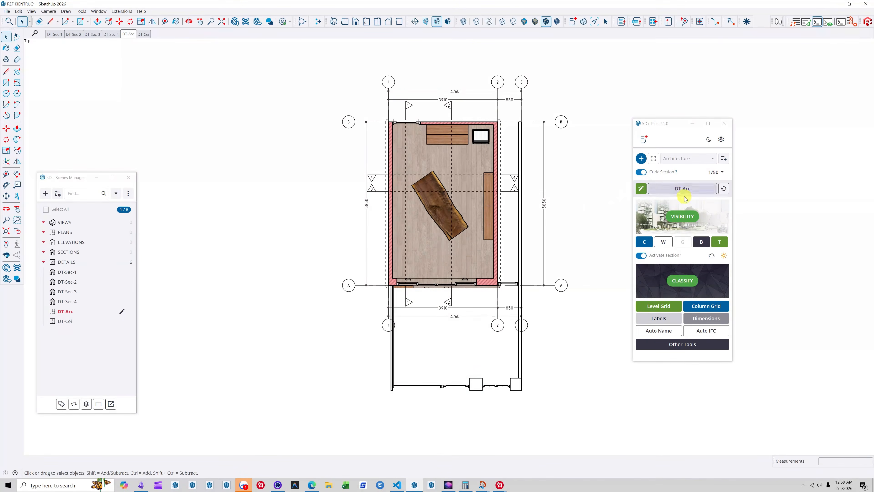
- Reorder the custom style settings so WHSL and CHSL follow Grey and precede Black, and save the order
left_click(721, 139)
left_click(694, 190)
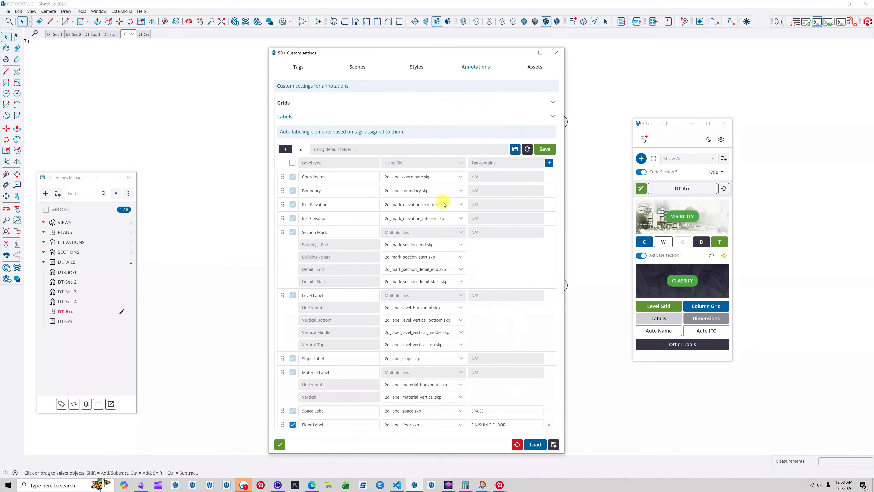
left_click(425, 66)
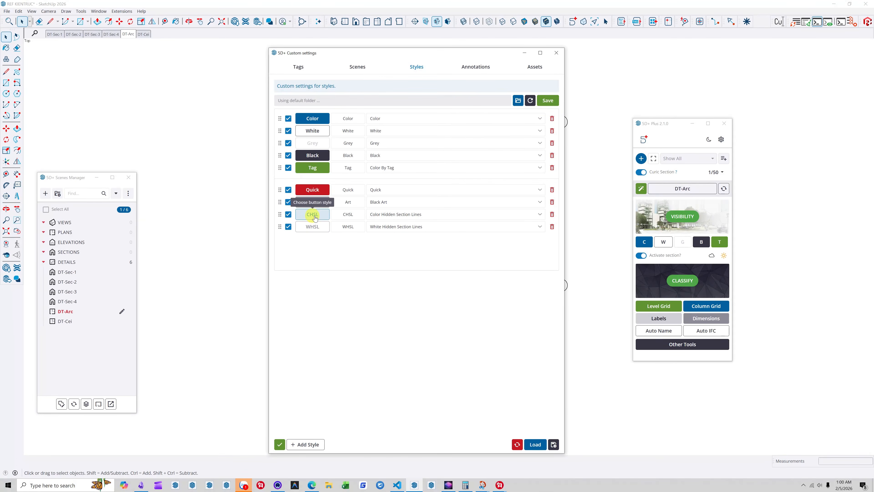
left_click_drag(280, 214, 280, 171)
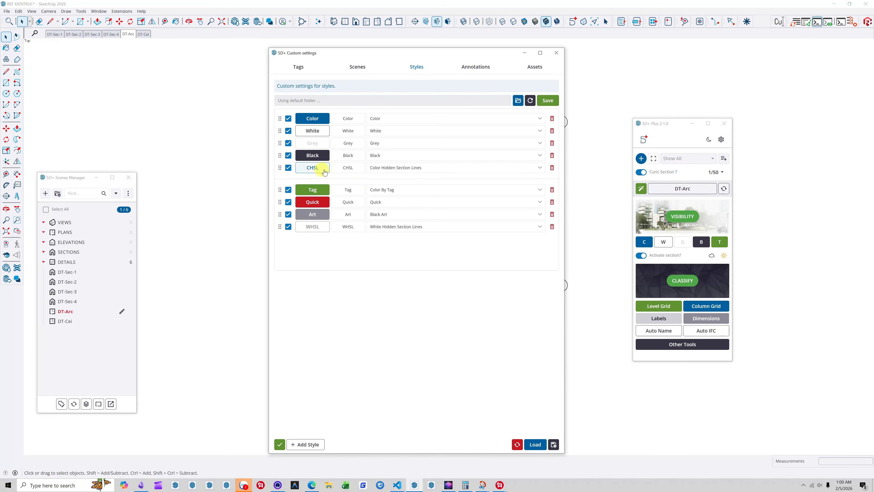
left_click_drag(280, 227, 279, 170)
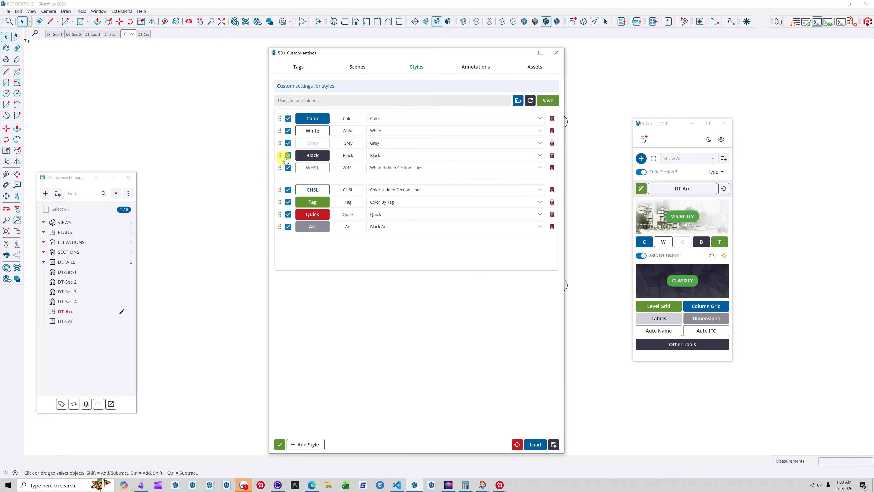
left_click_drag(280, 155, 280, 189)
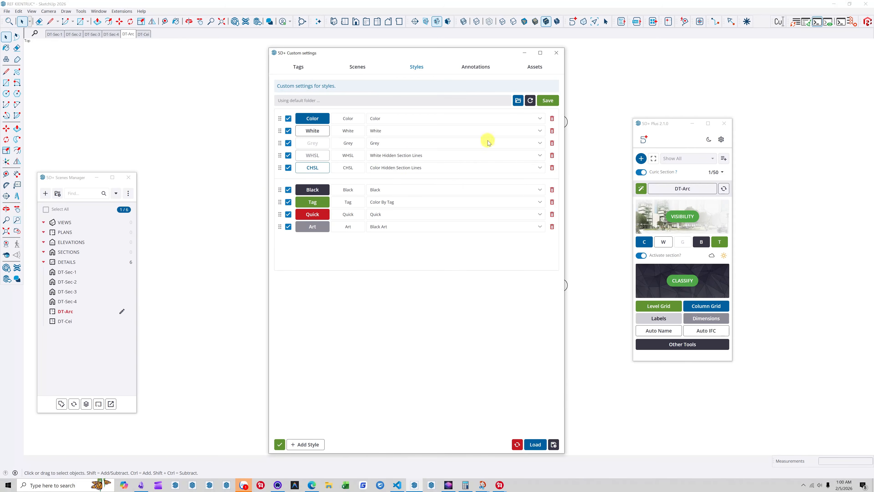
left_click(547, 100)
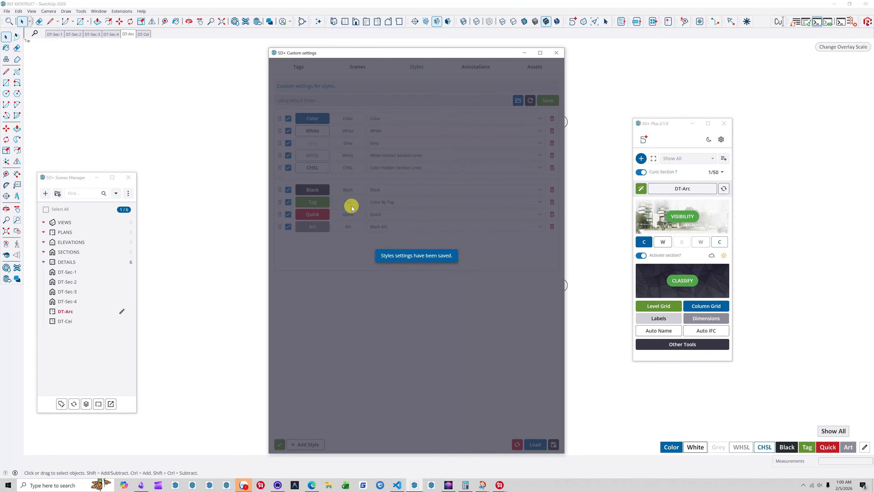
- Give the CHSL style button a solid orange look and WHSL a solid green one, then save and close the settings
left_click(313, 167)
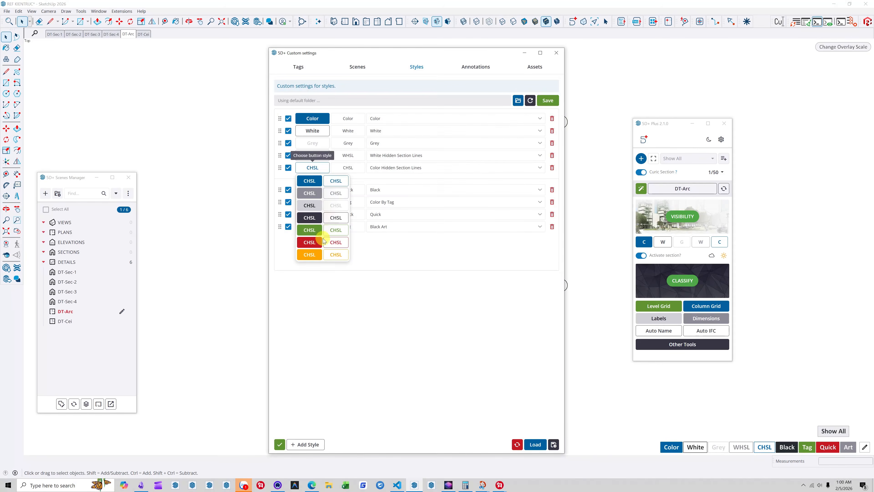
left_click(313, 250)
left_click(320, 159)
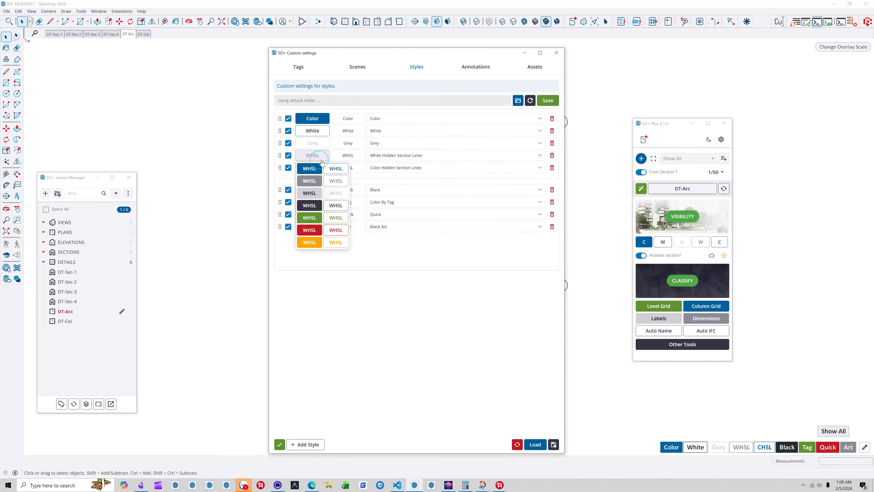
left_click(310, 217)
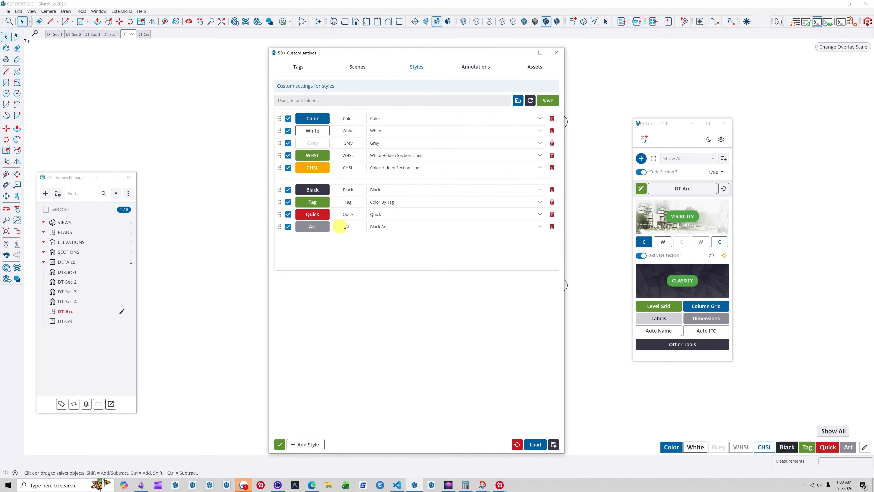
left_click(544, 101)
left_click(557, 53)
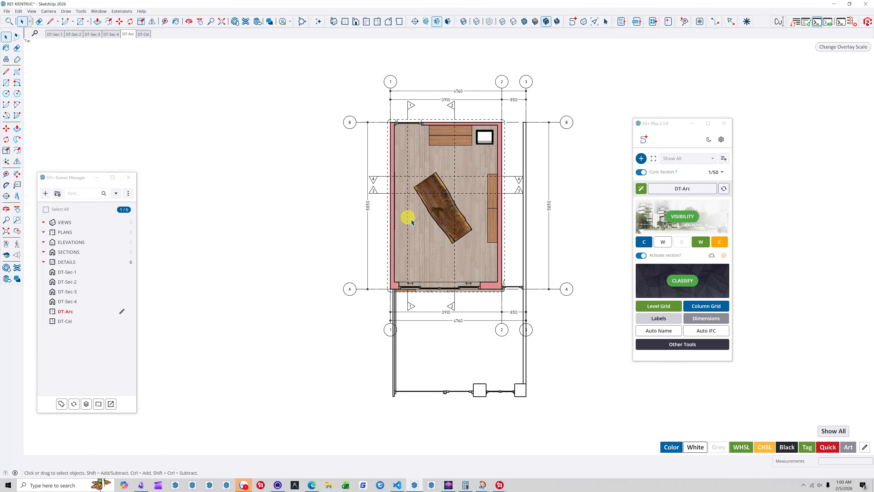
- Apply the Color Hidden Section Lines style to DT-Arc and view the clipped room in 3D
left_click(720, 244)
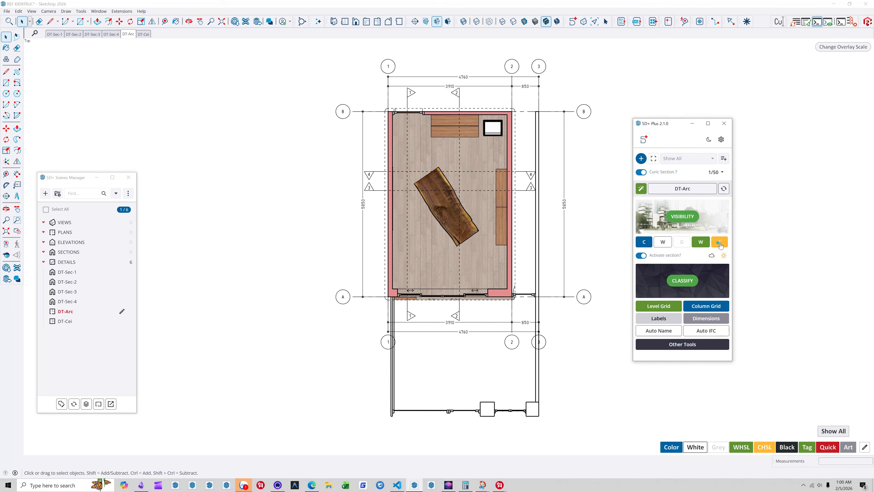
scroll(430, 207, "down", 3)
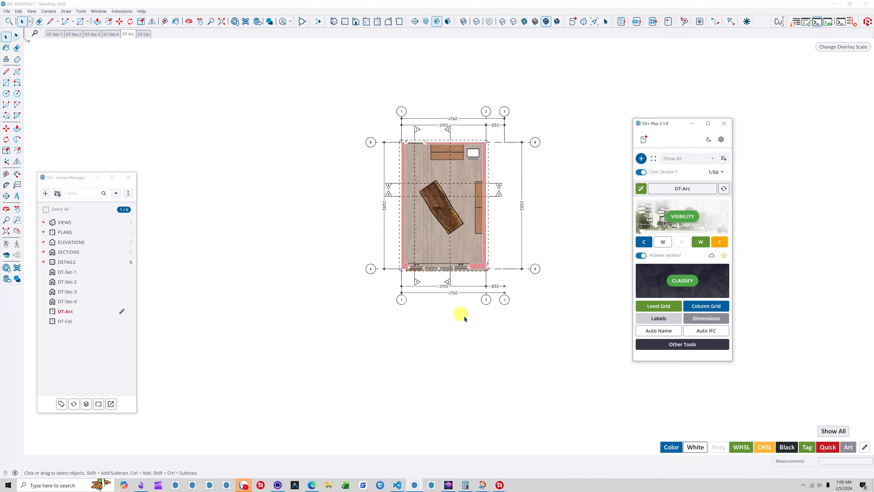
middle_click_drag(461, 312, 527, 400)
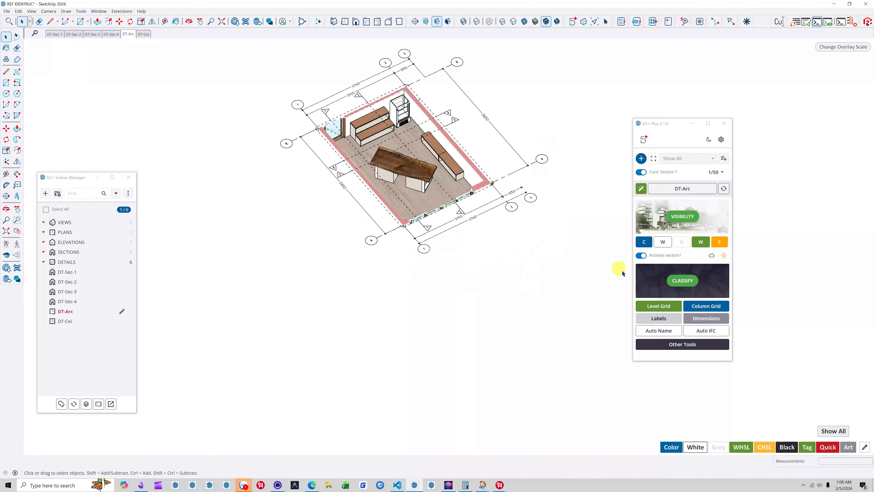
- Switch DT-Arc back to the Color style and examine closely the wall section lines crossing the clipping mask's edge near grid 1
left_click(645, 243)
scroll(447, 259, "up", 5)
scroll(413, 246, "up", 4)
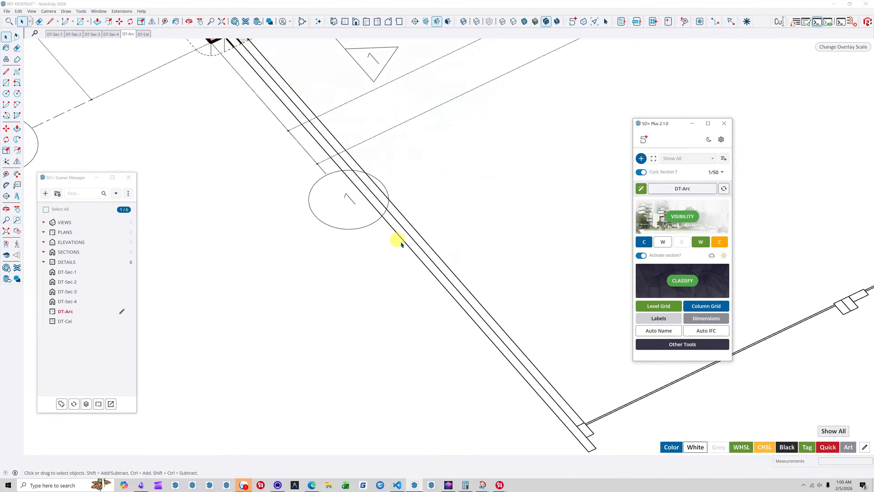
scroll(489, 293, "down", 3)
scroll(336, 160, "up", 5)
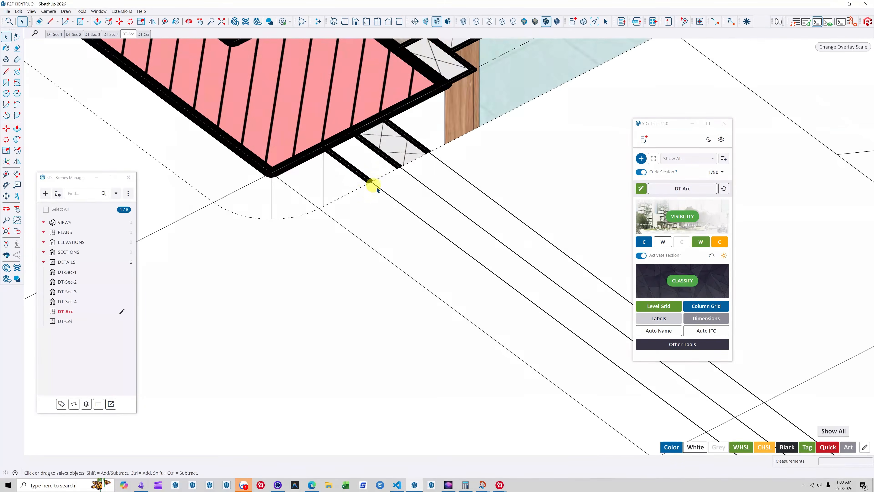
scroll(375, 187, "up", 8)
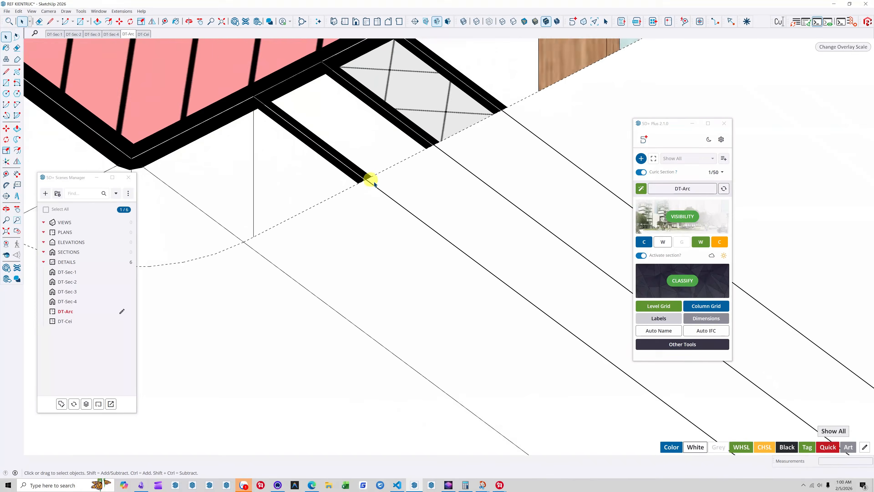
middle_click_drag(329, 164, 385, 245)
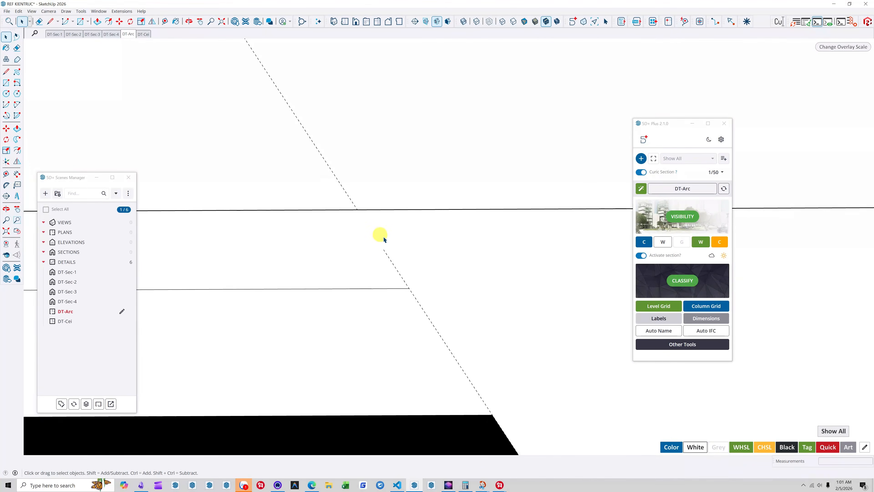
scroll(391, 258, "down", 2)
scroll(394, 262, "down", 2)
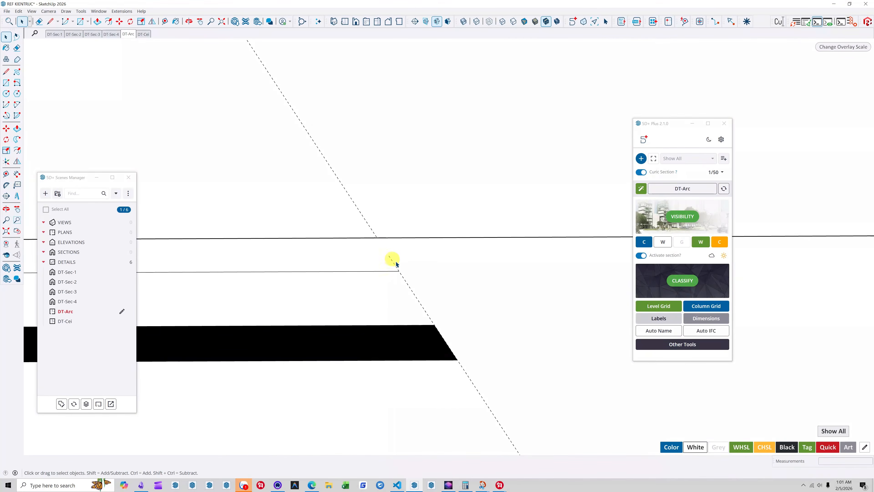
scroll(389, 242, "down", 2)
scroll(386, 247, "down", 5)
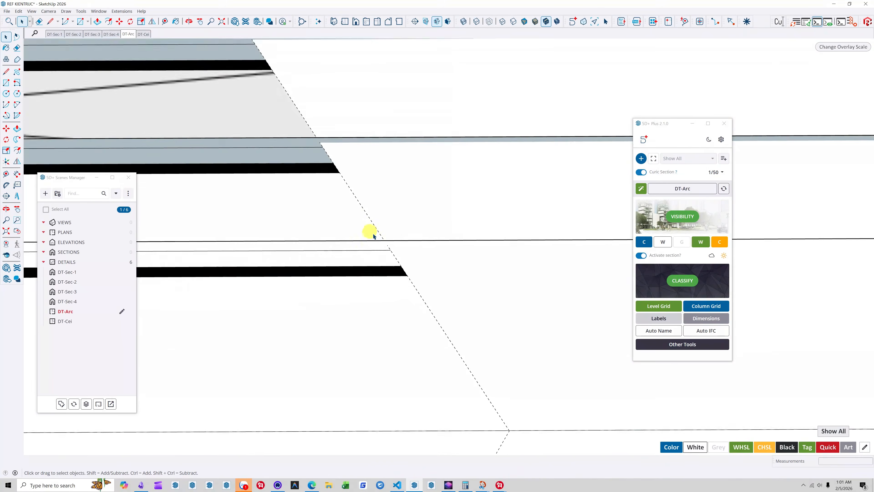
scroll(389, 247, "down", 8)
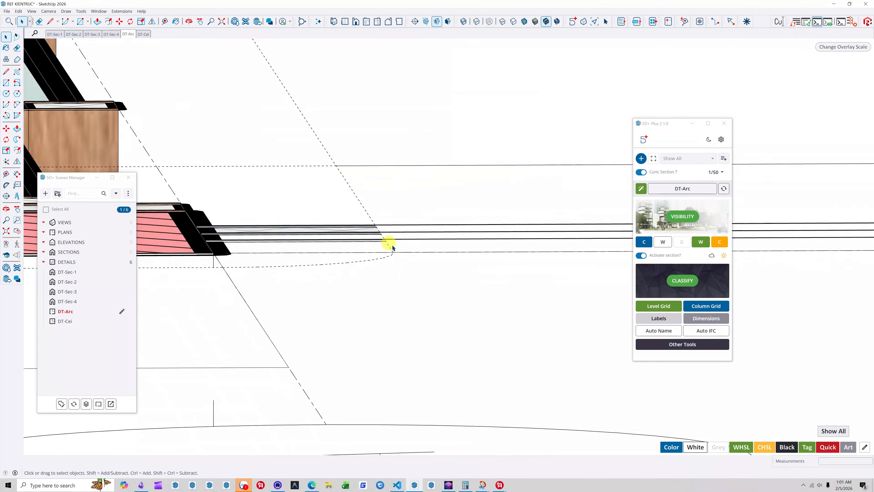
- Examine the hatched wall corner and the lines running out from it in the DT-Arc scene
middle_click_drag(421, 216, 389, 368)
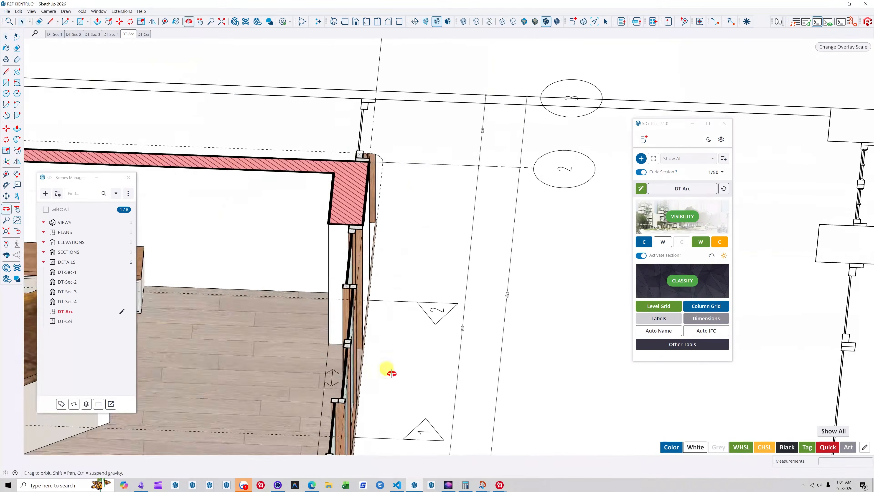
scroll(432, 138, "down", 4)
scroll(425, 292, "up", 5)
scroll(367, 306, "up", 4)
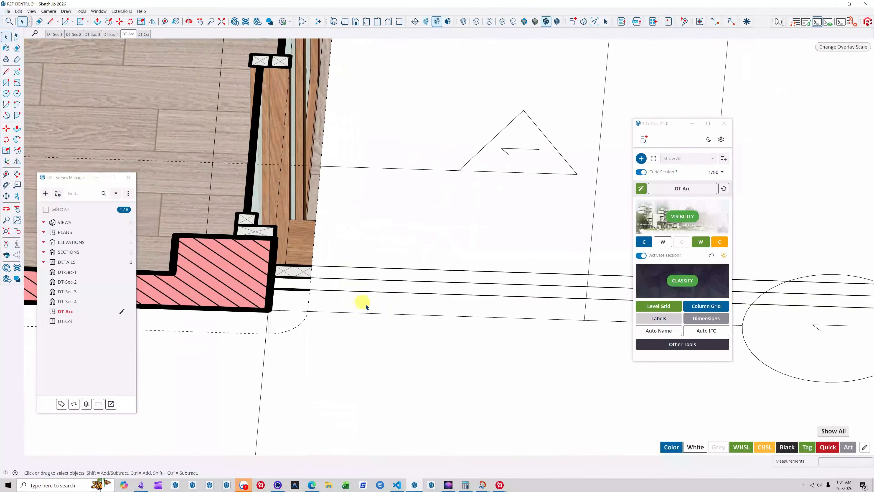
middle_click_drag(391, 308, 491, 280)
middle_click_drag(491, 279, 293, 313, "shift")
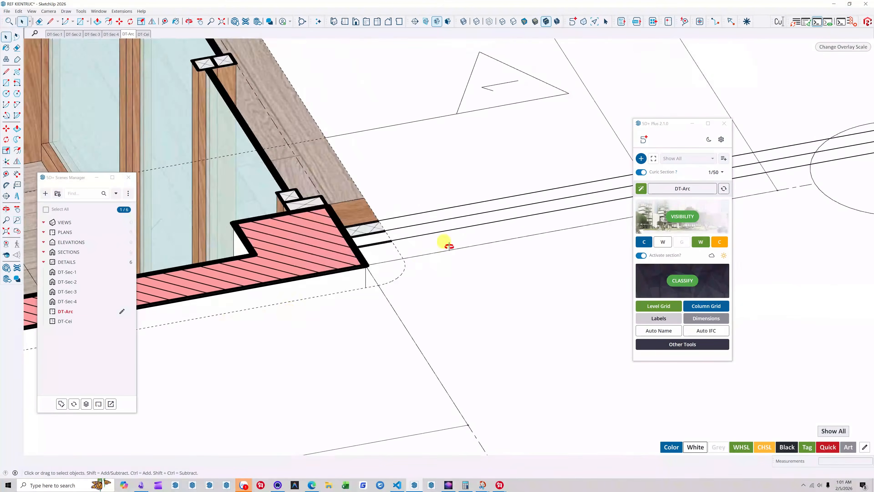
middle_click_drag(445, 244, 493, 309)
scroll(493, 309, "up", 8)
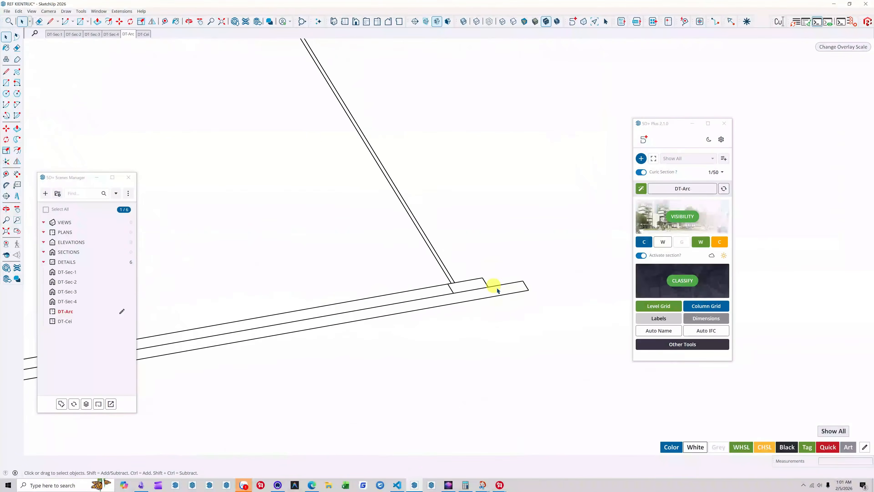
scroll(556, 281, "up", 5)
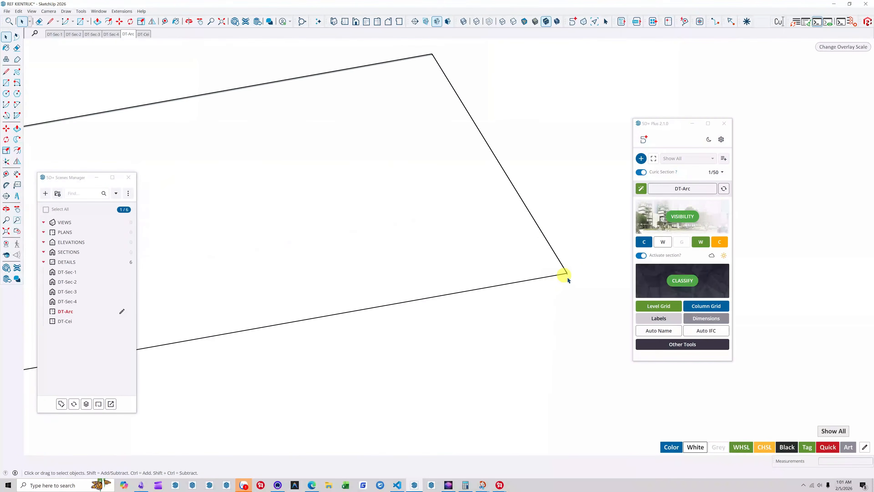
- Apply the WHSL style to the DT-Arc scene and check how the linework outside the room is drawn
left_click(641, 256)
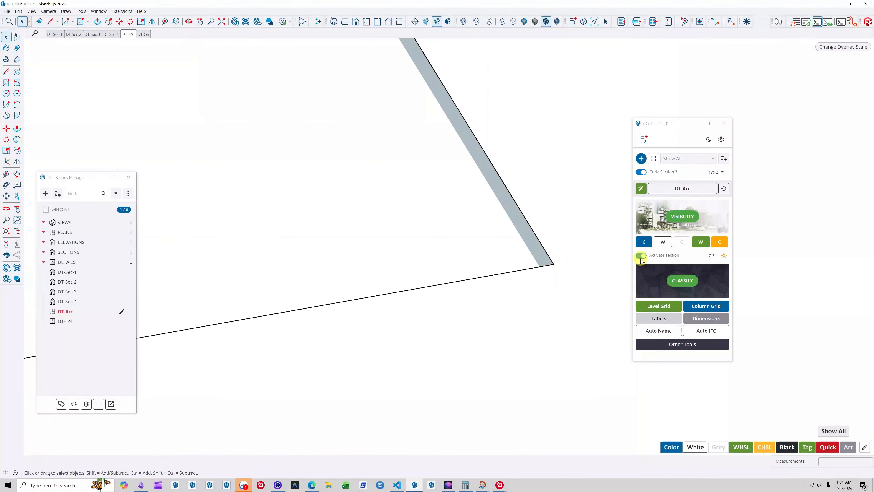
left_click(700, 242)
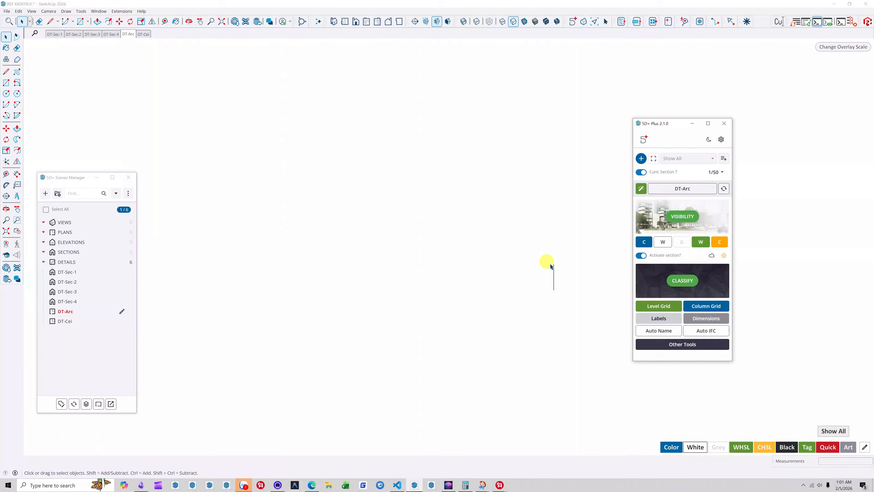
scroll(533, 267, "down", 6)
left_click(681, 242)
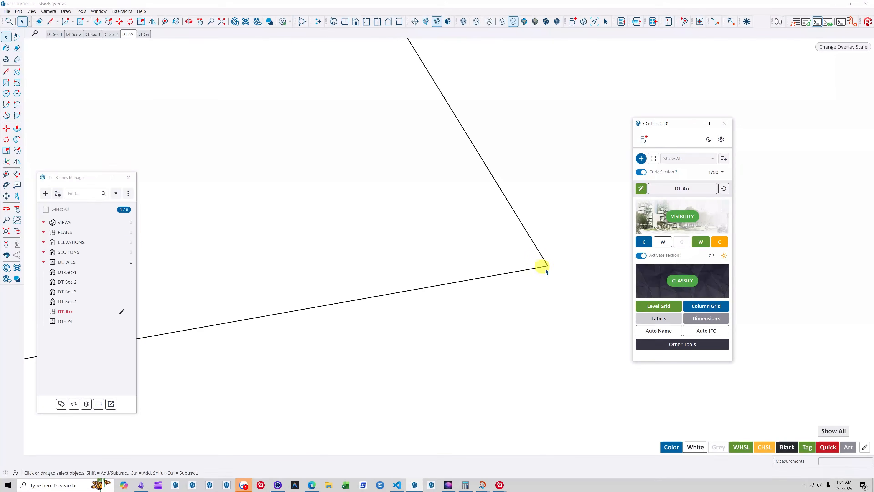
left_click(701, 242)
scroll(584, 245, "down", 5)
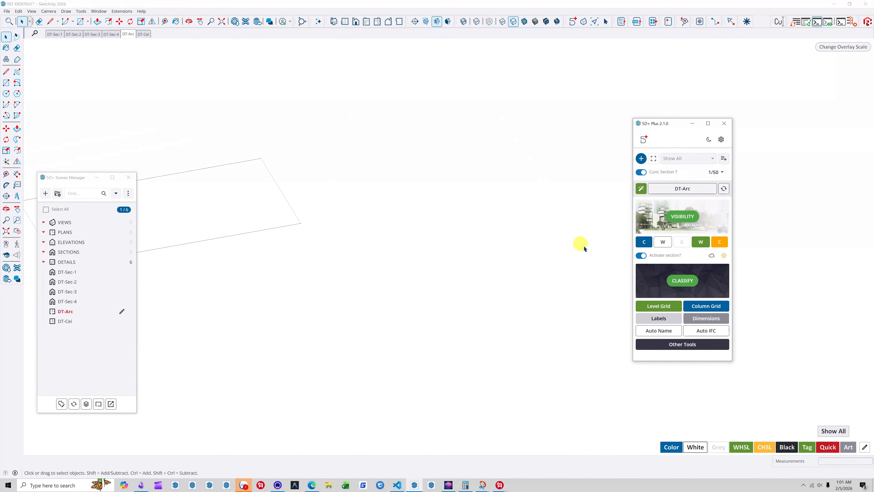
scroll(584, 249, "down", 5)
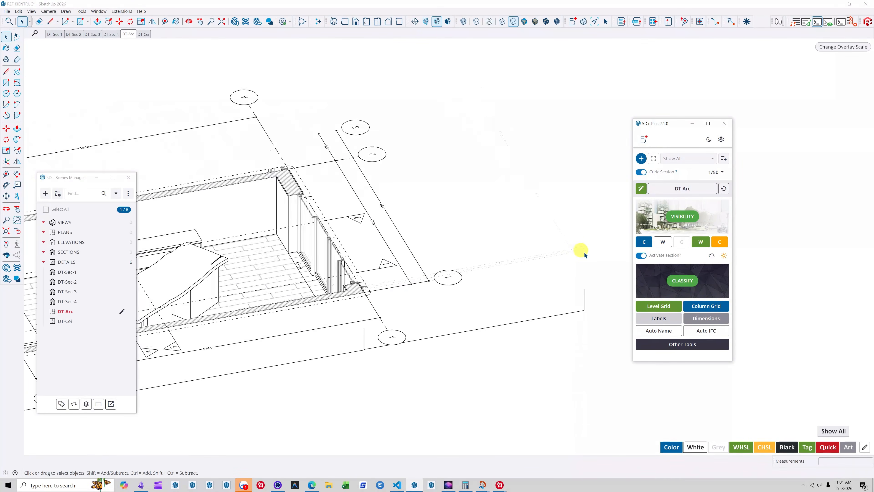
middle_click_drag(580, 250, 510, 305)
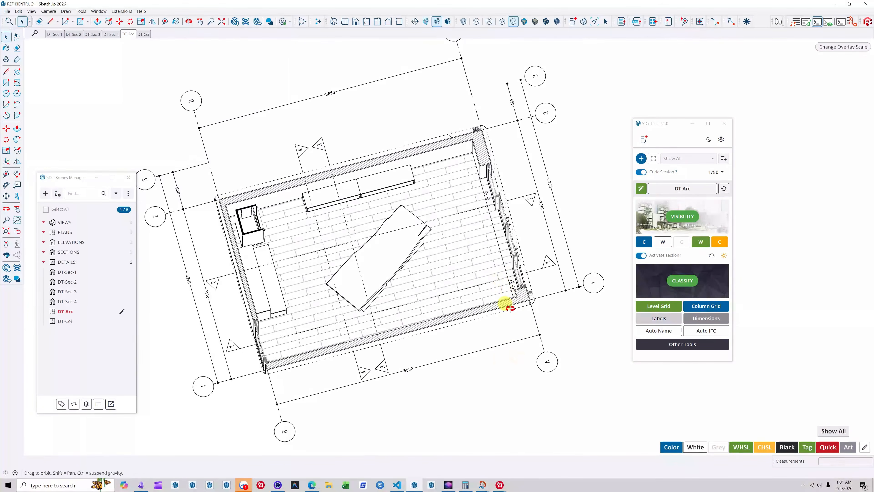
- Switch to the top view of the plan and inspect the section lines at the wall corner near axes 1 and B
key("F2")
scroll(511, 298, "down", 3)
scroll(433, 93, "up", 3)
scroll(416, 168, "down", 1)
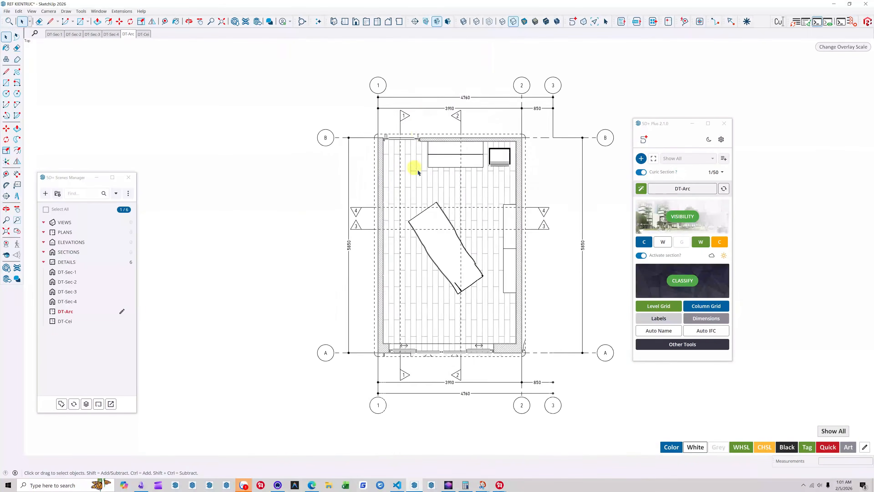
scroll(373, 117, "up", 10)
scroll(344, 96, "down", 6)
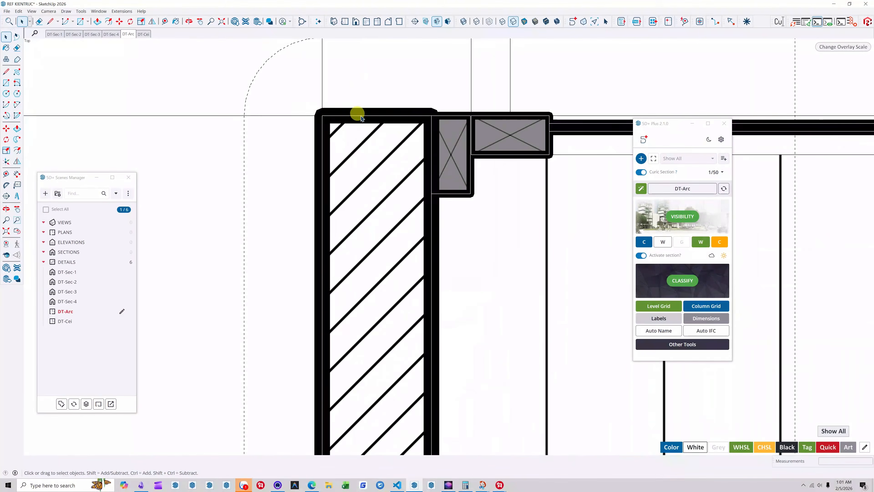
- Apply the CHSL style to the plan and inspect the cut walls at corners 1-B and 2-A
left_click(716, 243)
scroll(333, 95, "up", 5)
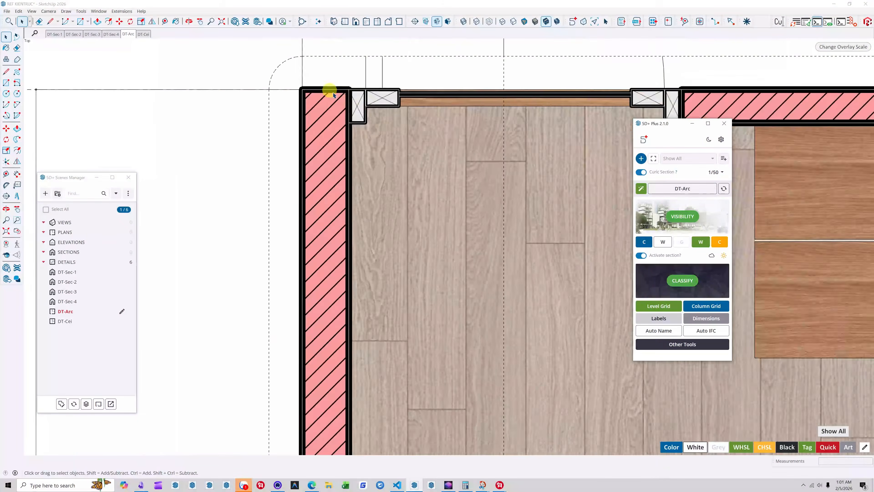
scroll(316, 93, "up", 5)
scroll(342, 102, "down", 4)
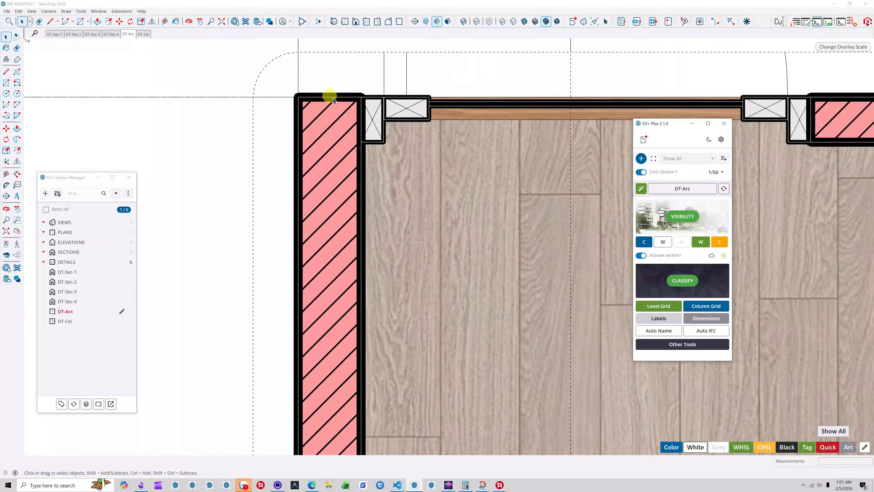
scroll(334, 100, "down", 6)
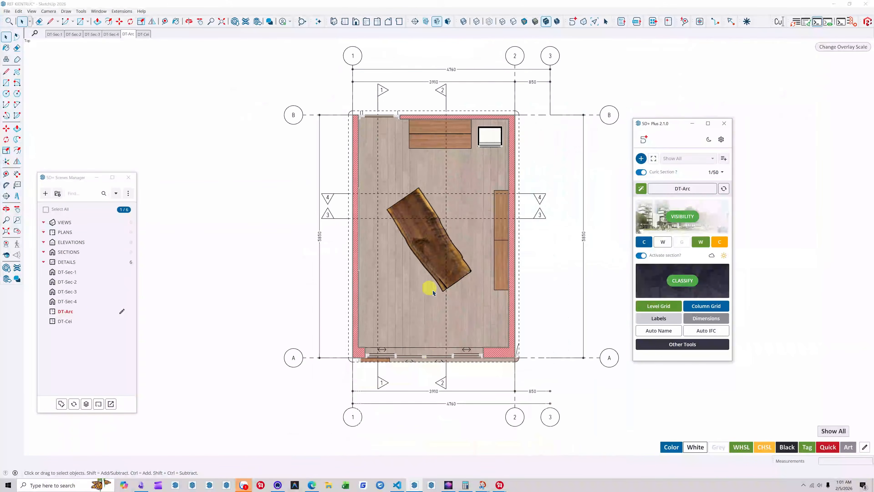
scroll(517, 390, "up", 5)
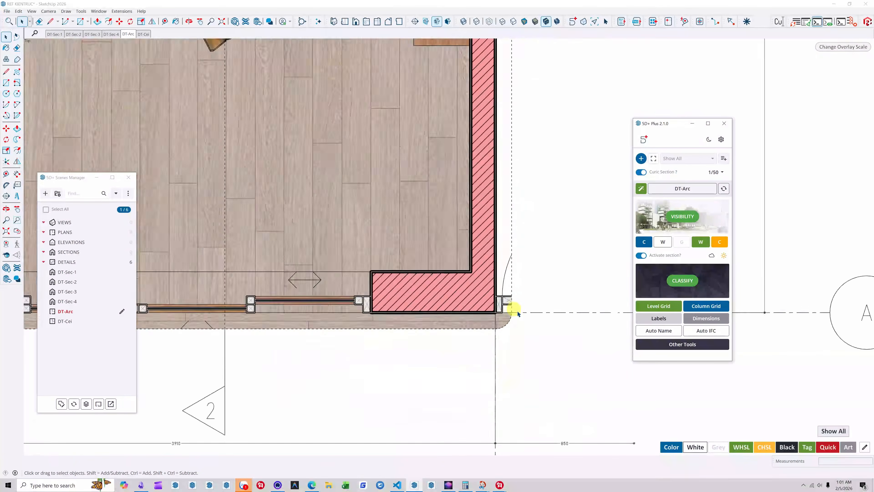
scroll(510, 303, "up", 3)
scroll(469, 297, "down", 3)
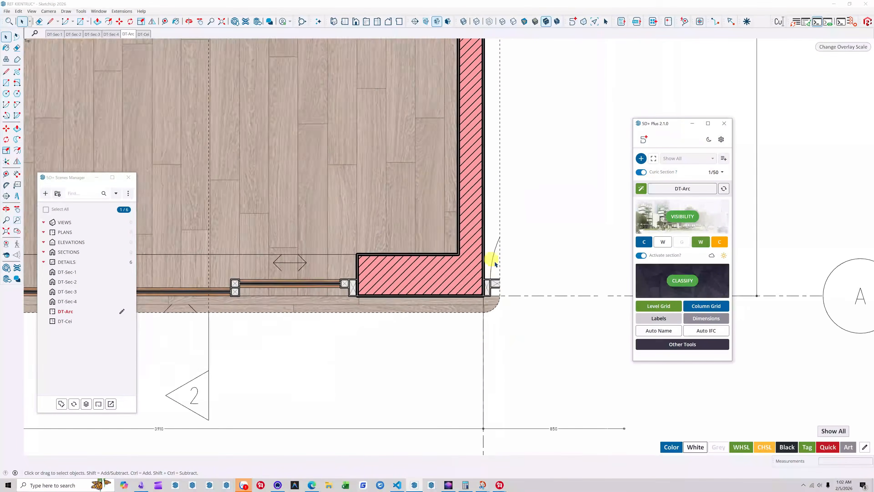
scroll(495, 264, "down", 3)
scroll(360, 336, "down", 5)
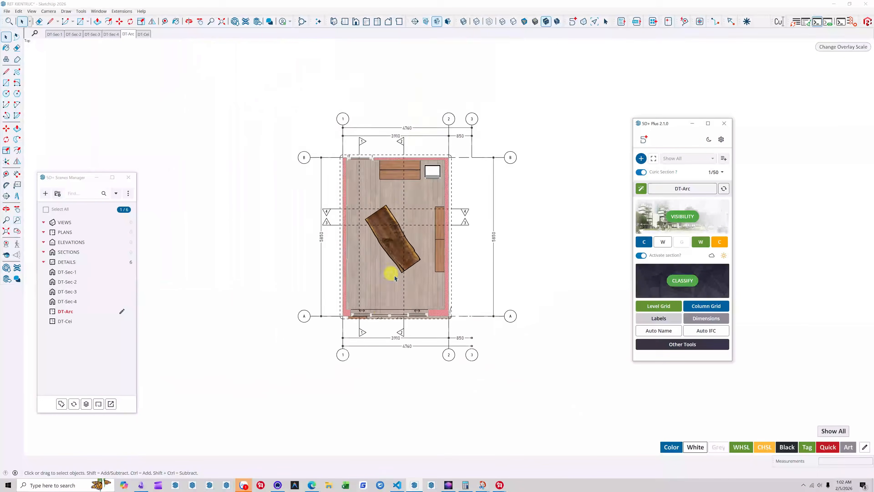
scroll(328, 192, "up", 2)
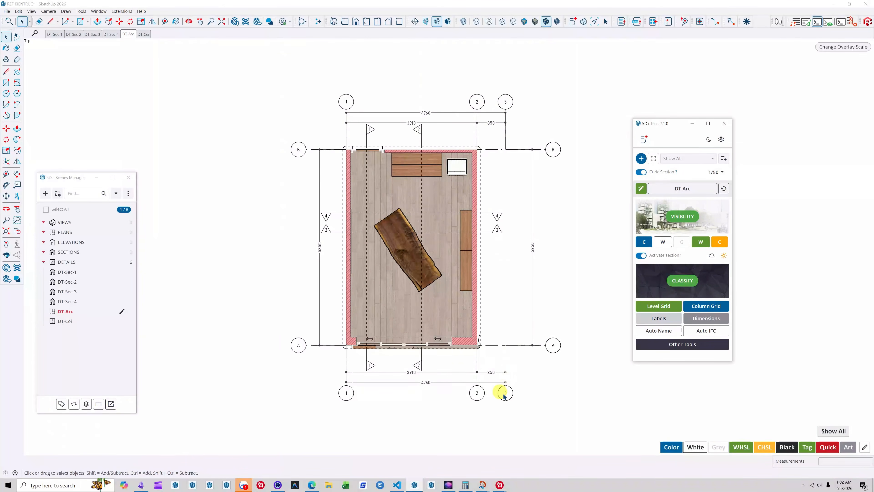
- Apply the Color style to the scene and regenerate the Set 1 column grid with its display limited by Scene bounds
left_click(644, 242)
scroll(468, 164, "down", 1)
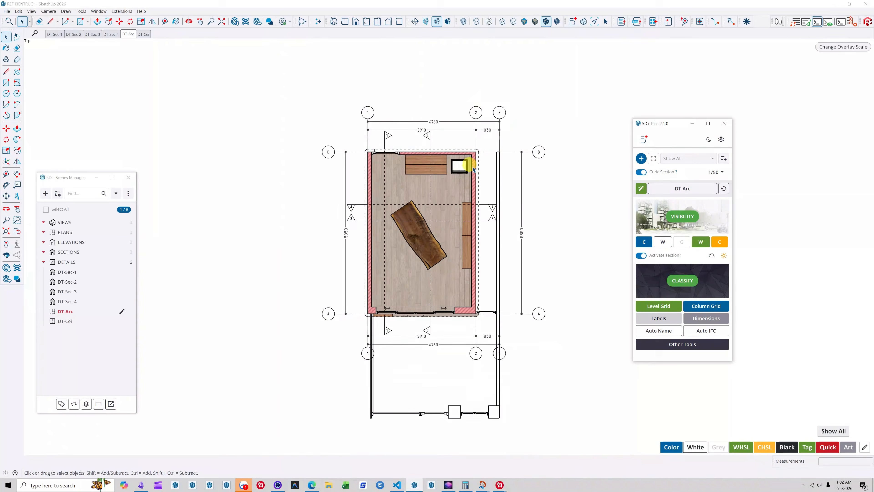
left_click(687, 321)
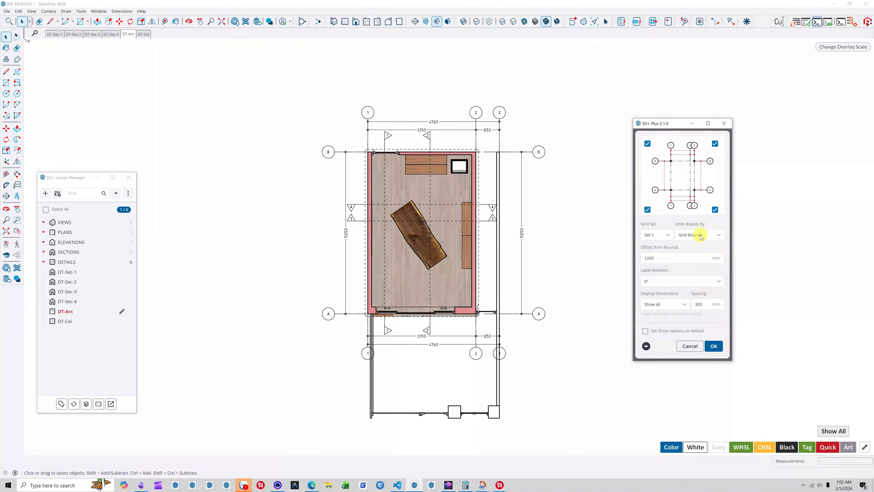
left_click(704, 238)
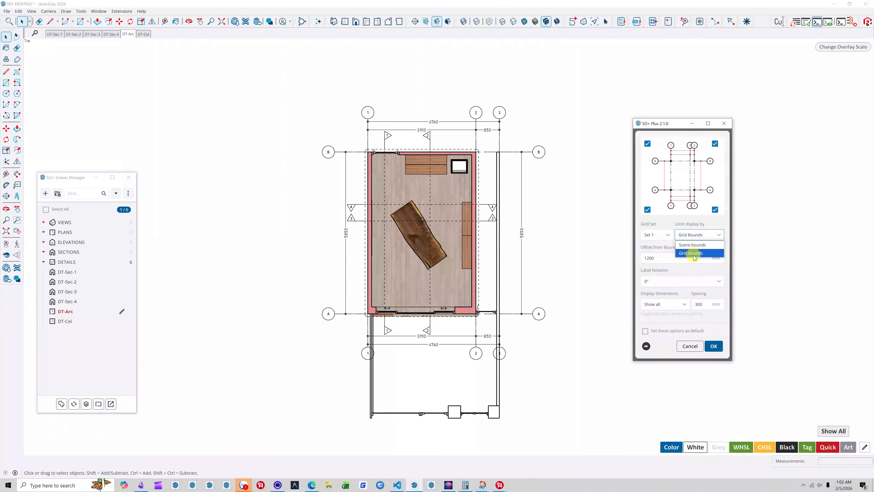
left_click(689, 267)
left_click(535, 218)
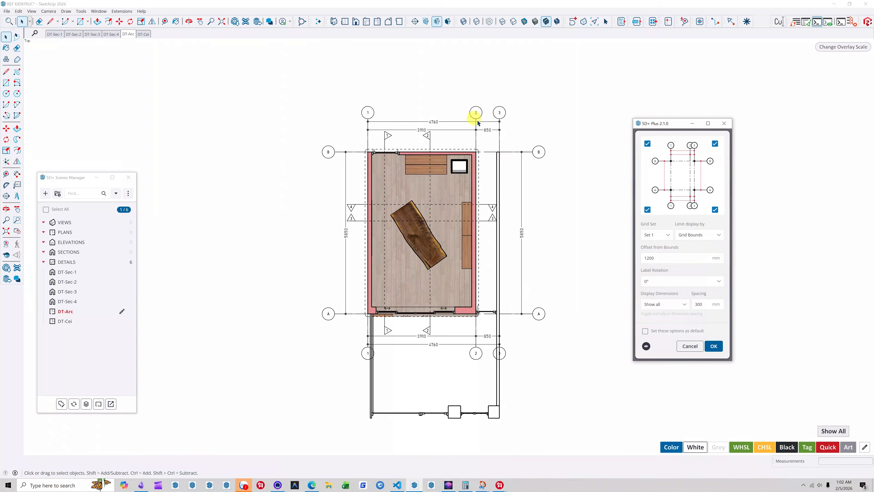
left_click(686, 236)
left_click(690, 249)
left_click(714, 346)
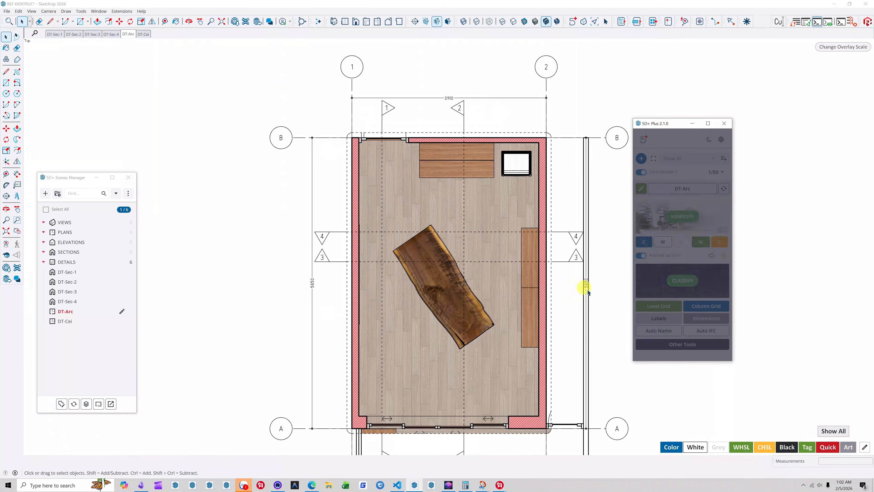
- Read the column grid notification and examine which axes are drawn around the plan
scroll(343, 76, "down", 1)
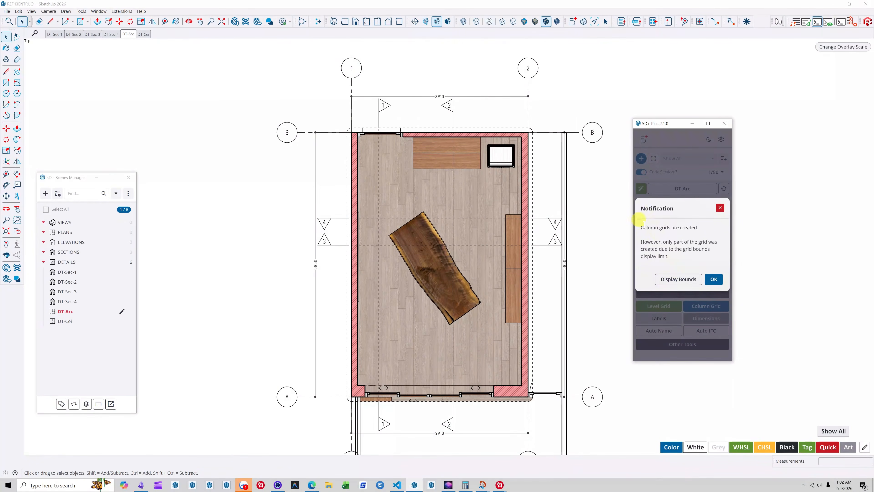
left_click_drag(642, 227, 697, 230)
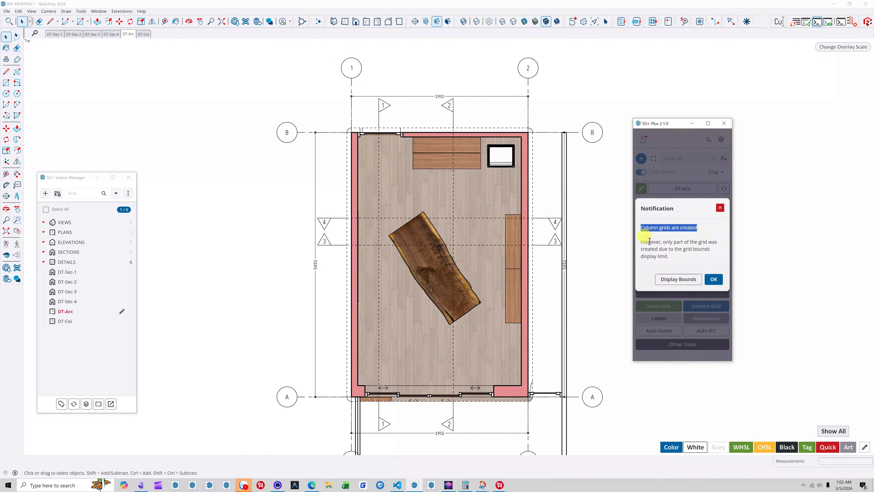
left_click_drag(642, 242, 655, 242)
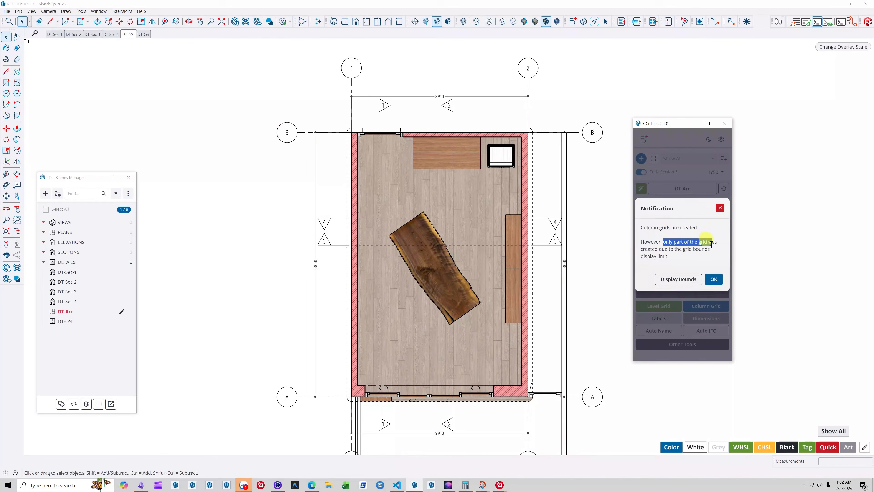
left_click(681, 250)
left_click_drag(684, 249, 693, 264)
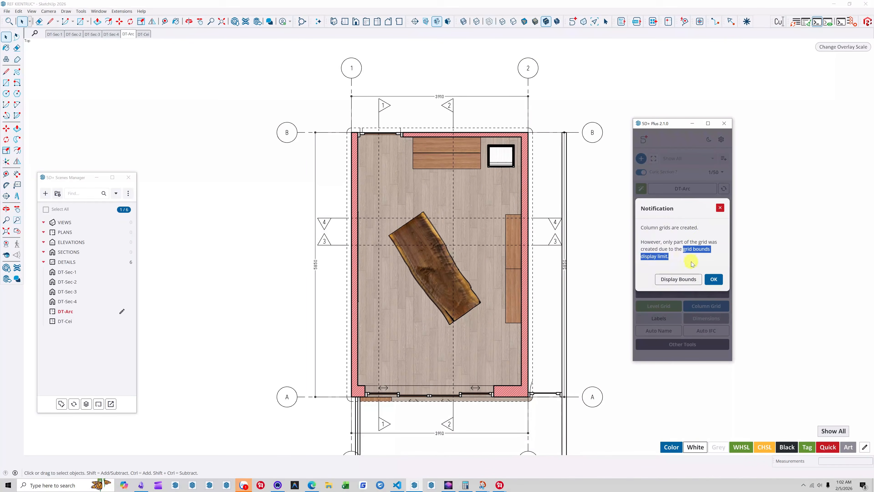
left_click(685, 266)
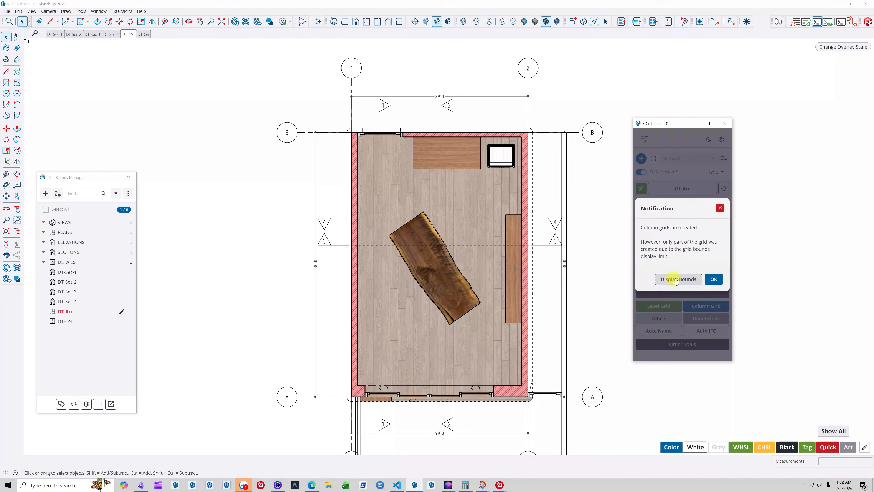
scroll(494, 221, "down", 3)
scroll(542, 262, "up", 1)
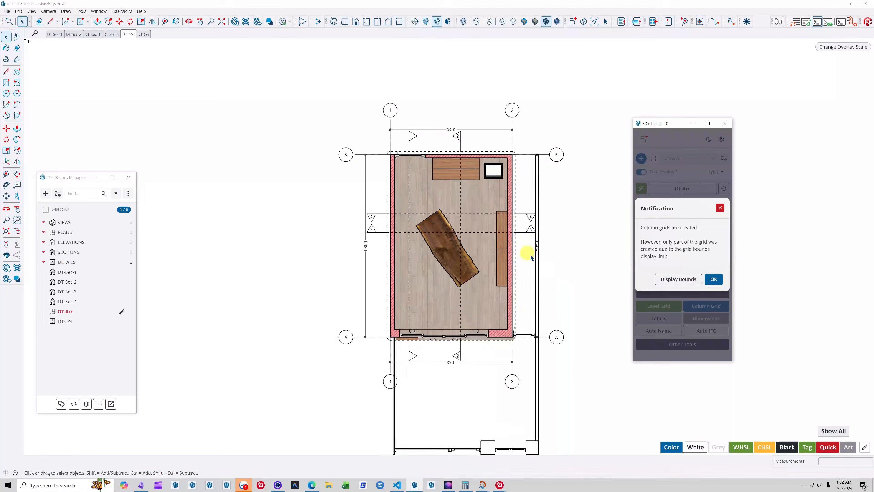
- Show the scene bounds over the plan and exit without adjusting them
left_click(695, 285)
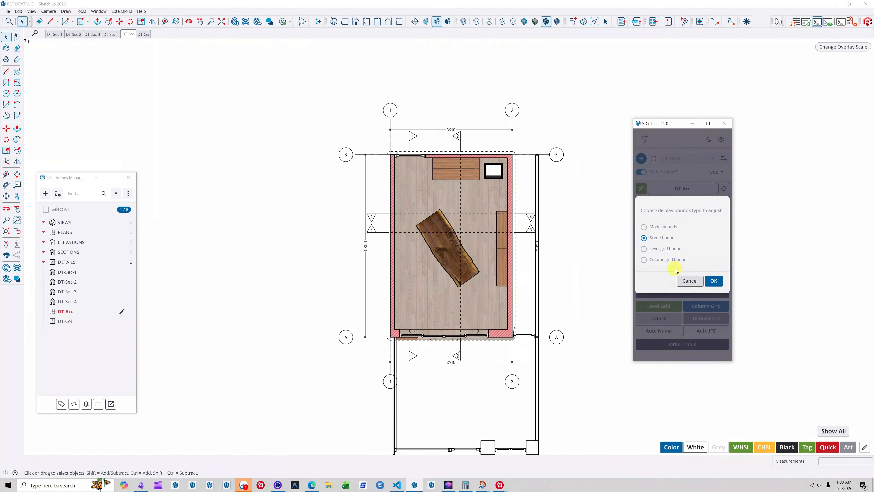
left_click(716, 281)
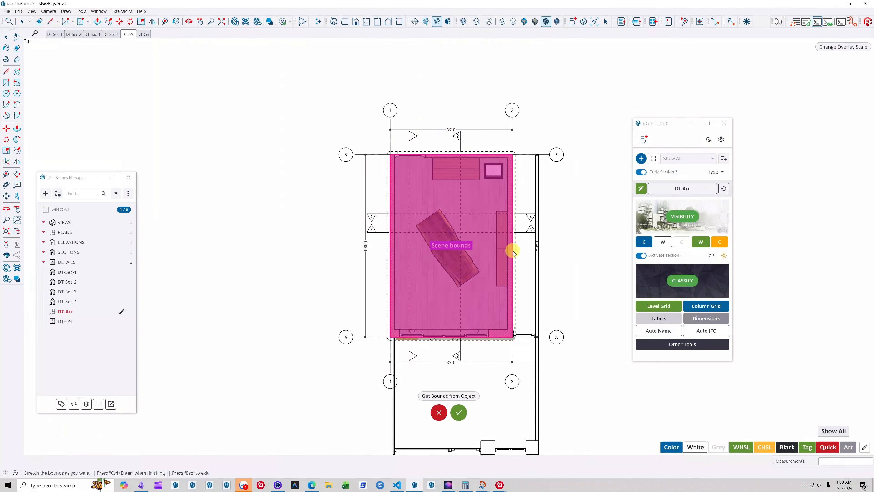
left_click(439, 413)
- Examine the column grid's display limit choices, Scene bounds and Grid bounds, against the plan and leave the grid settings without applying them
left_click(716, 305)
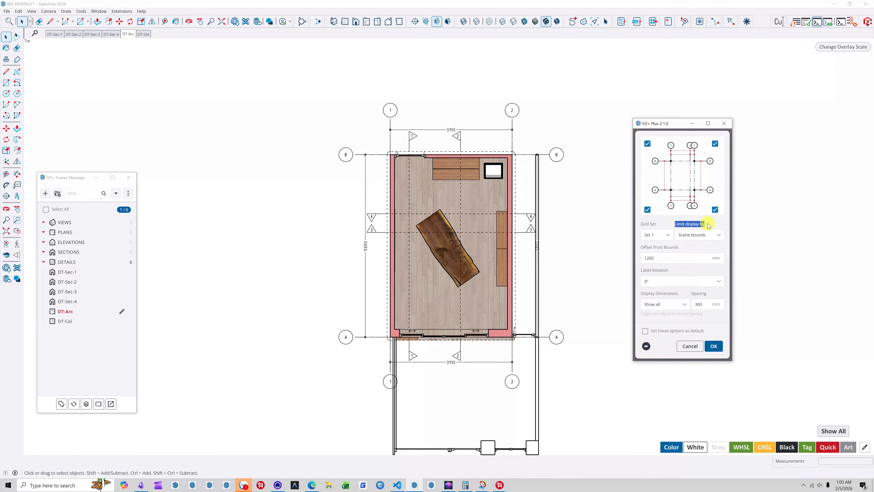
left_click(691, 235)
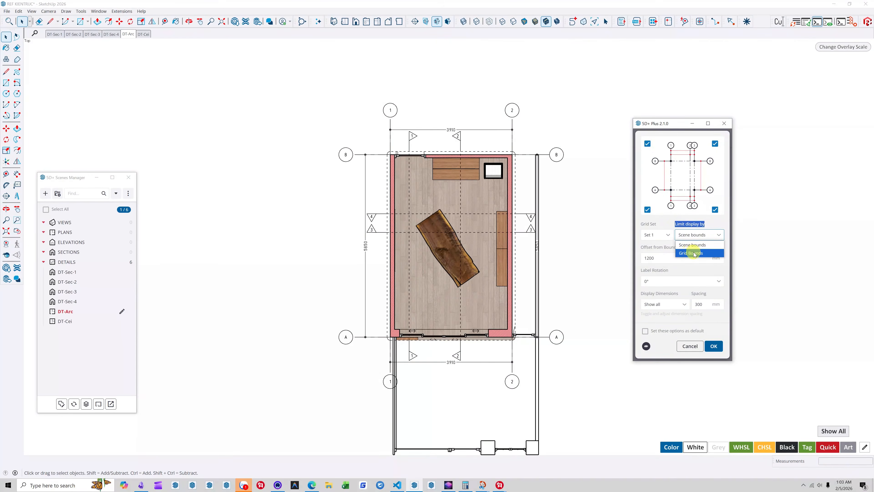
left_click(693, 245)
scroll(452, 189, "down", 2)
scroll(479, 203, "up", 2)
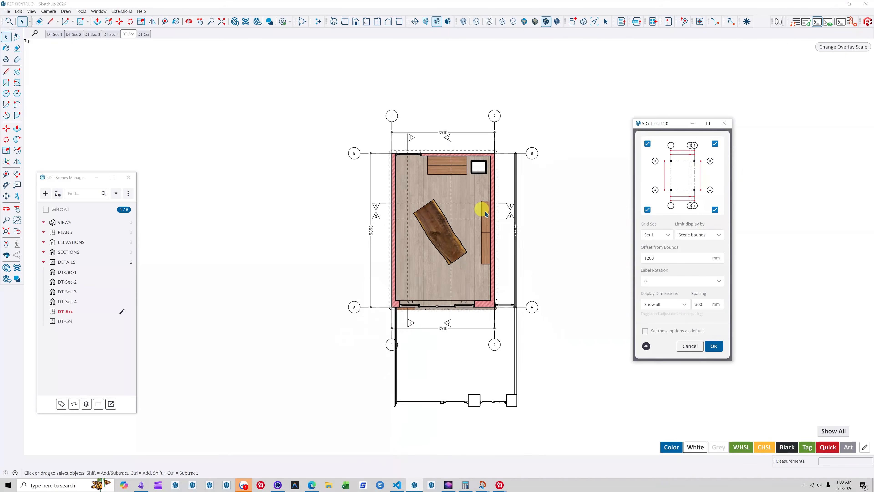
scroll(383, 224, "down", 2)
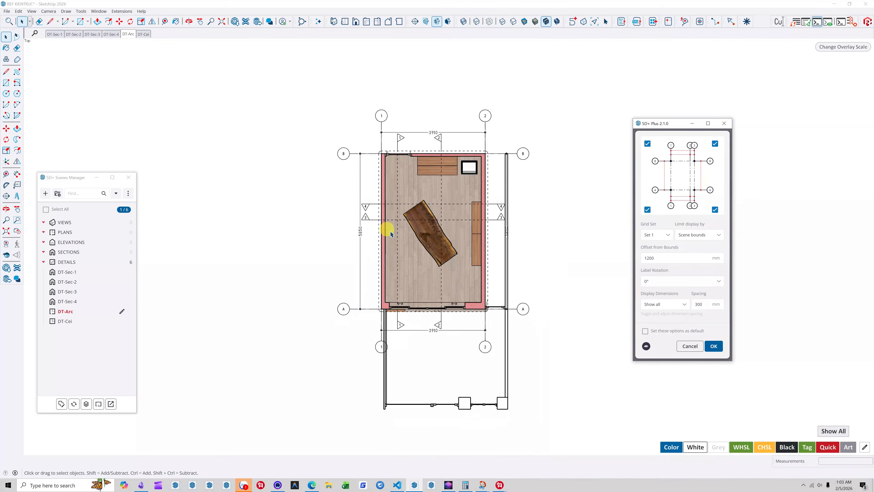
scroll(410, 310, "up", 2)
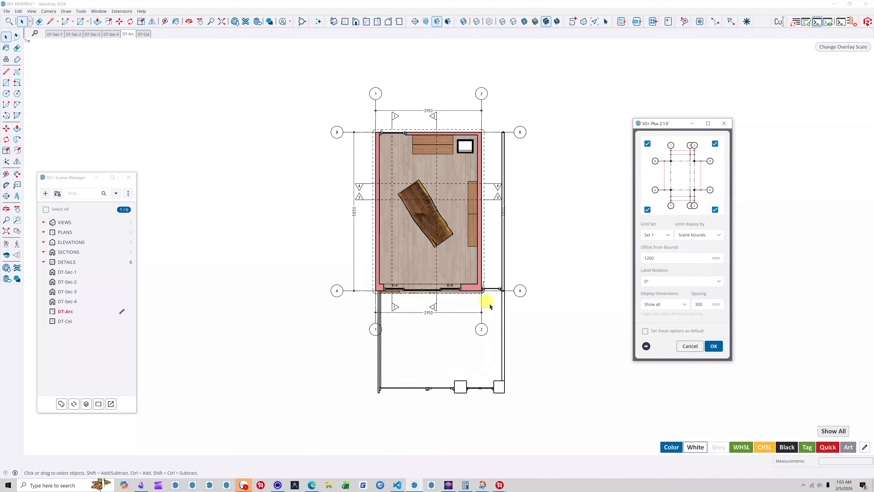
left_click(688, 345)
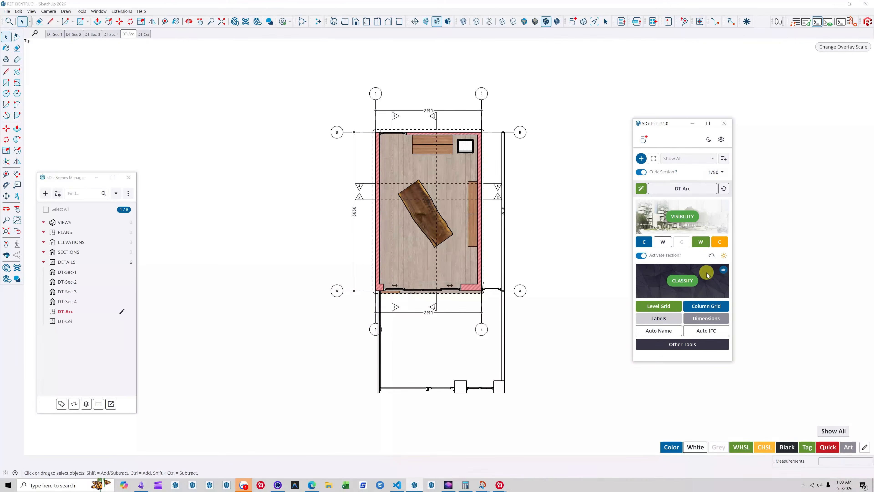
- Apply the CHSL style to the DT-Arc plan and look through the DT-Sec-1 to DT-Sec-4 and DT-Cei scenes
left_click(719, 242)
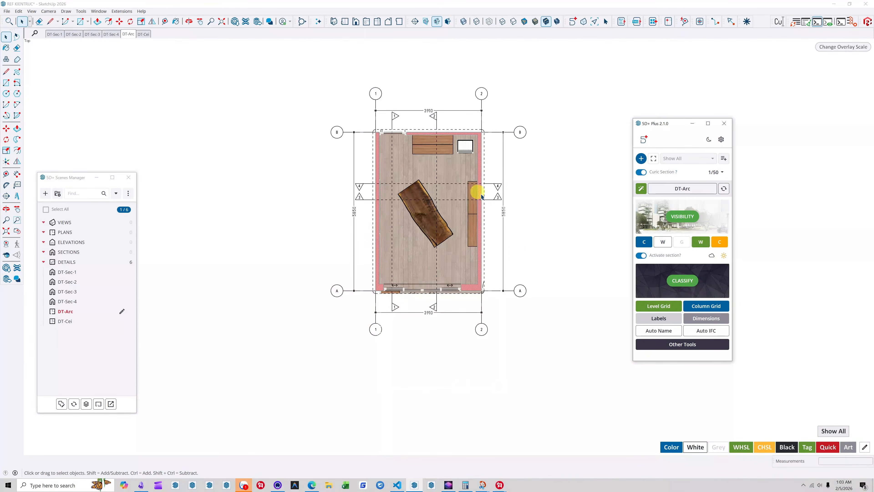
scroll(415, 231, "down", 1)
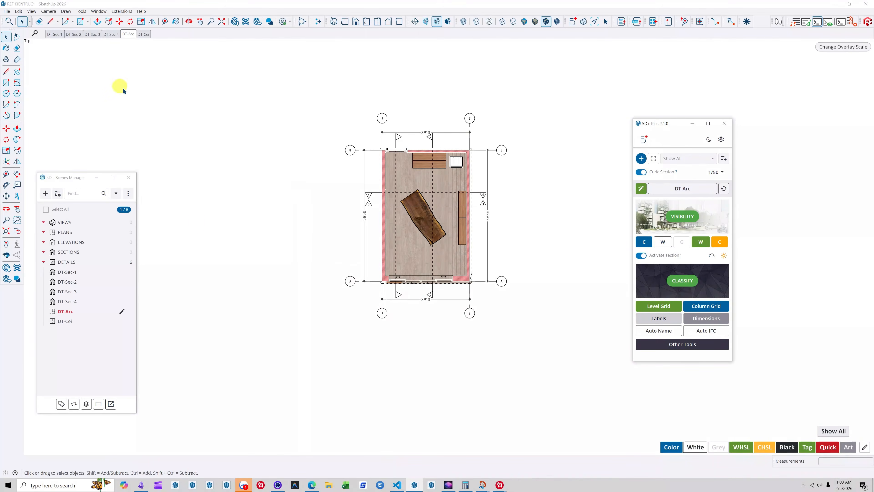
left_click(61, 34)
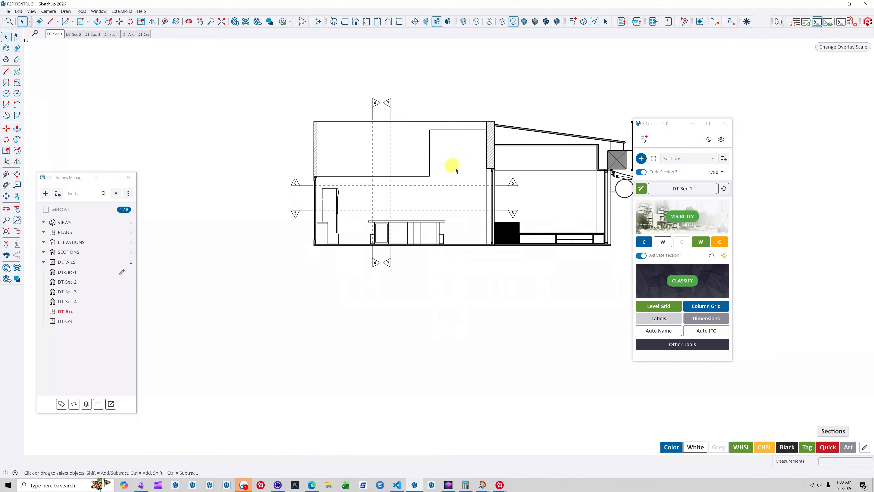
left_click(75, 40)
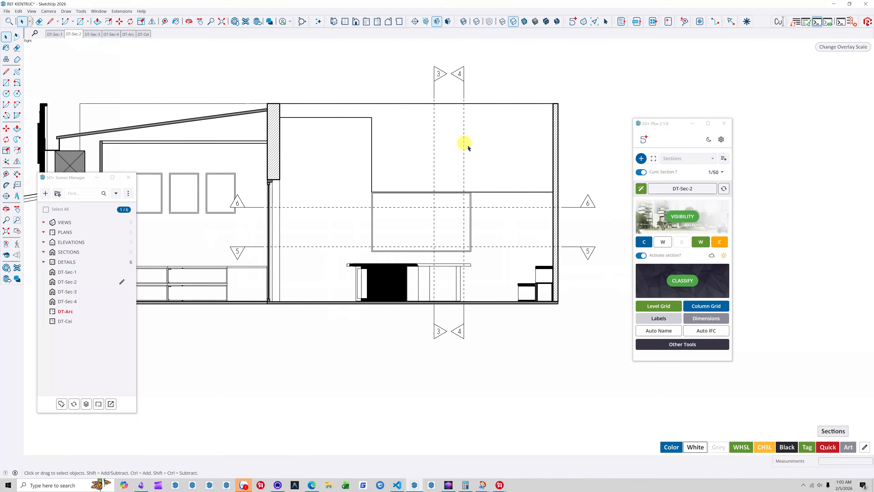
left_click(98, 34)
left_click(111, 35)
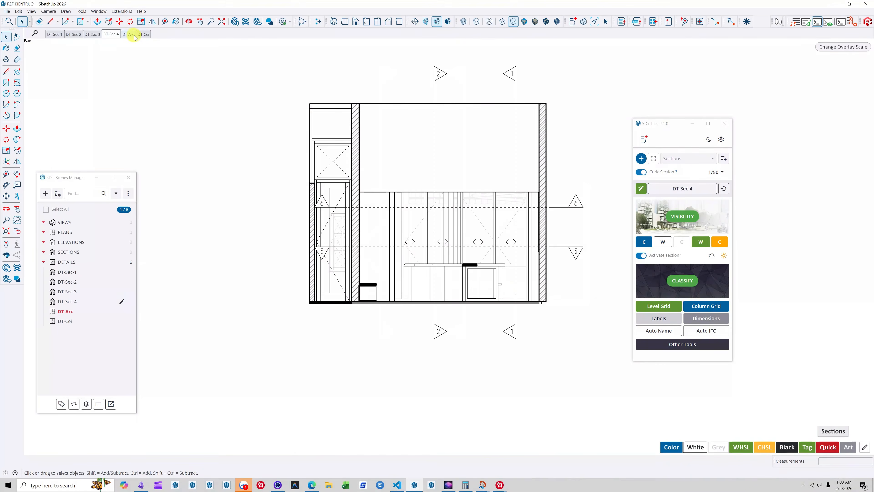
left_click(144, 34)
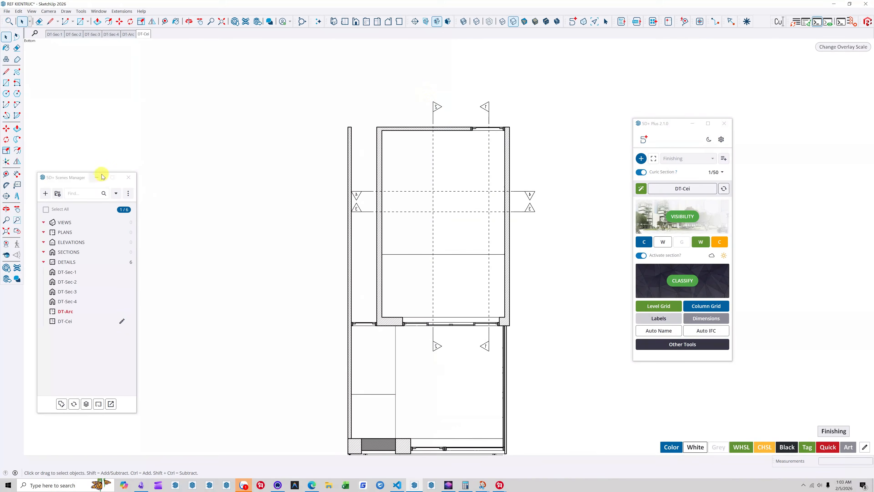
- Select all scenes in the DETAILS group for bulk actions and exclude Create Section Hatches
left_click_drag(102, 176, 157, 110)
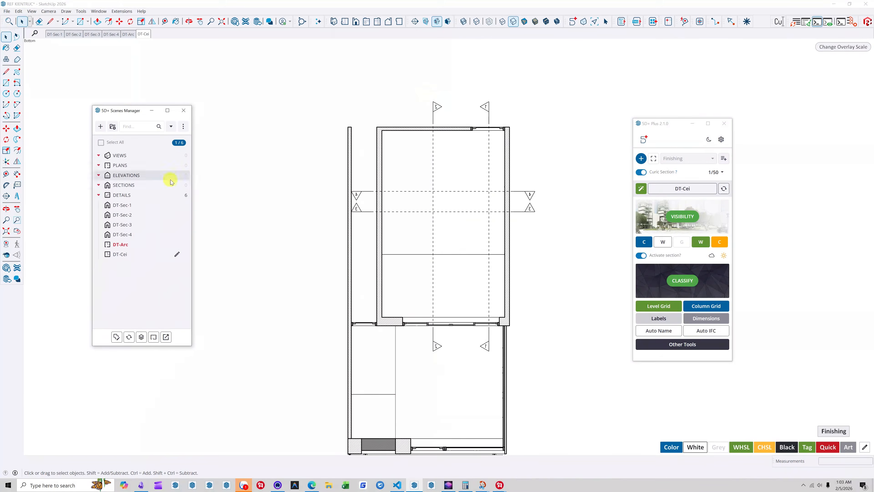
left_click(124, 195)
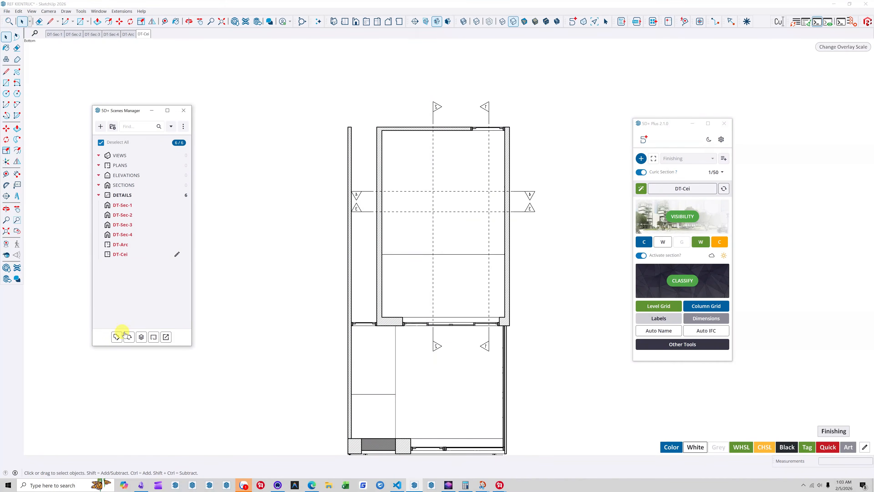
left_click(116, 337)
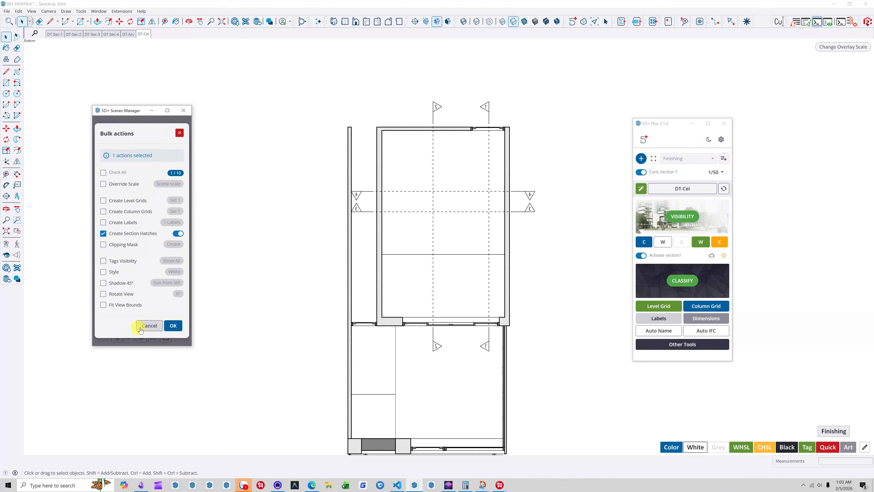
left_click(108, 236)
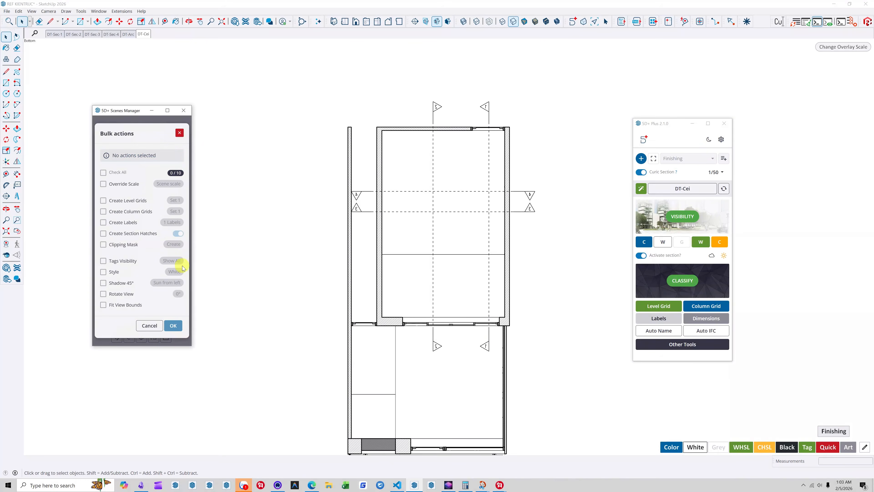
- Include Set 1 level grids, Set 1 column grids, Section Mark labels and a clipping mask in the bulk actions
left_click(104, 212)
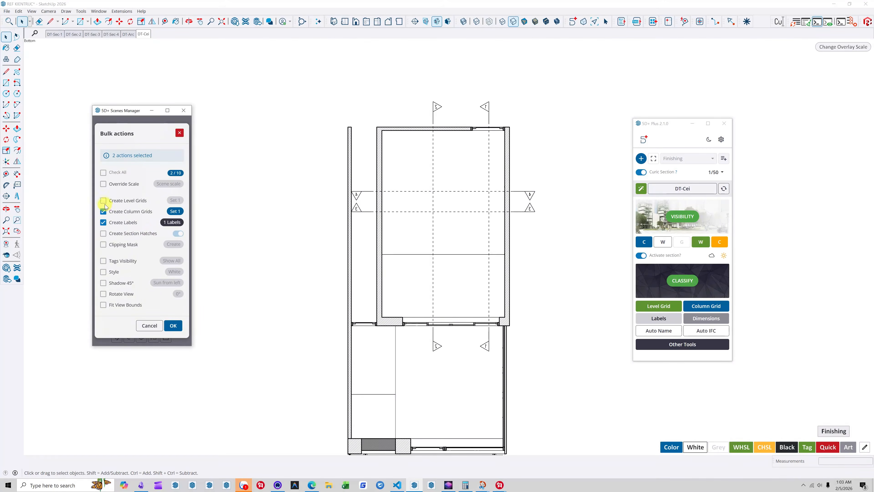
left_click(173, 223)
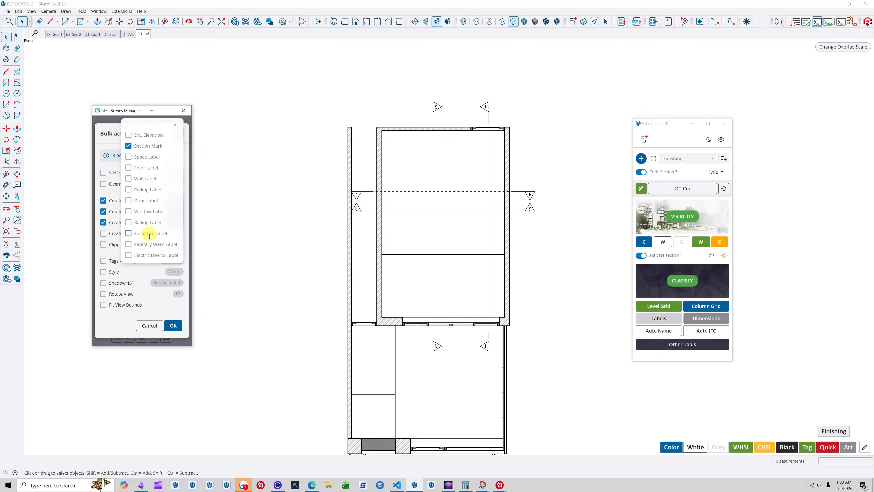
left_click(175, 126)
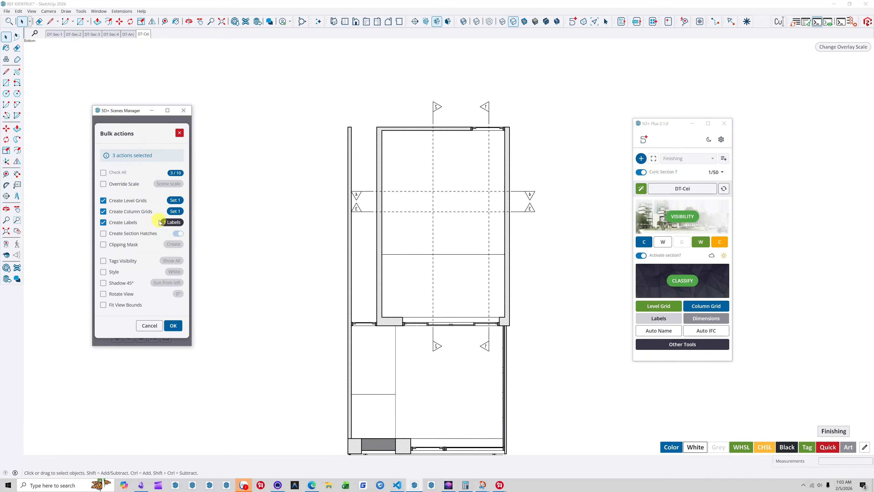
left_click(103, 244)
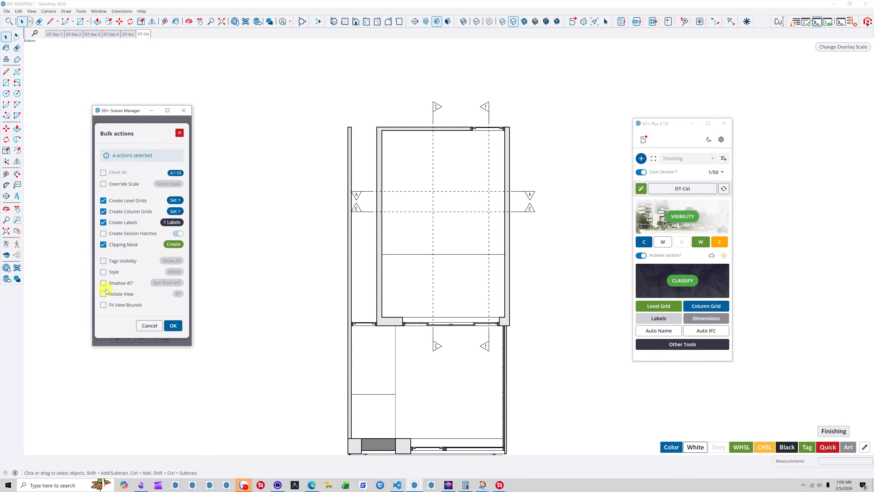
- Run the bulk actions with the Color Hidden Section Lines style and the scale overridden to 1/50
left_click(167, 272)
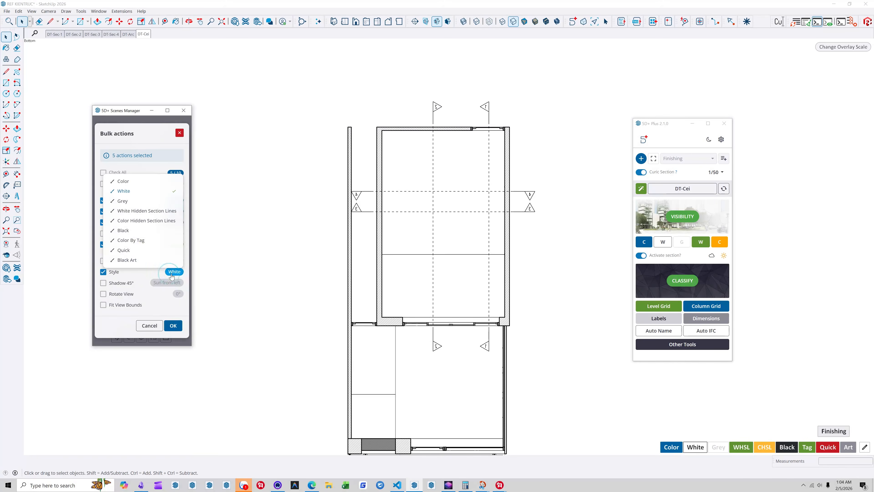
left_click(137, 222)
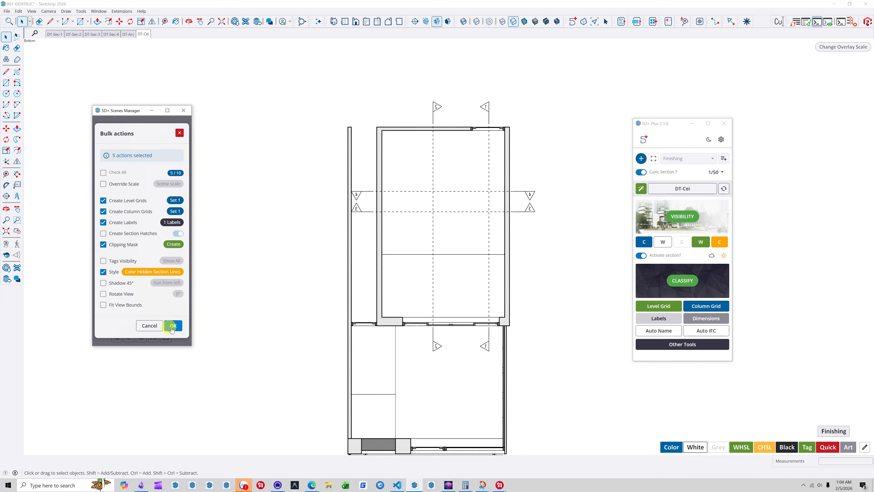
left_click(104, 184)
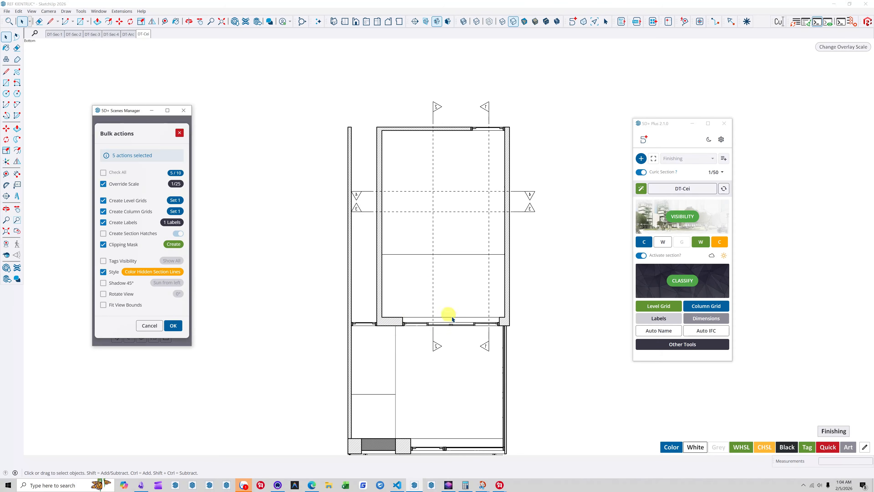
left_click(176, 186)
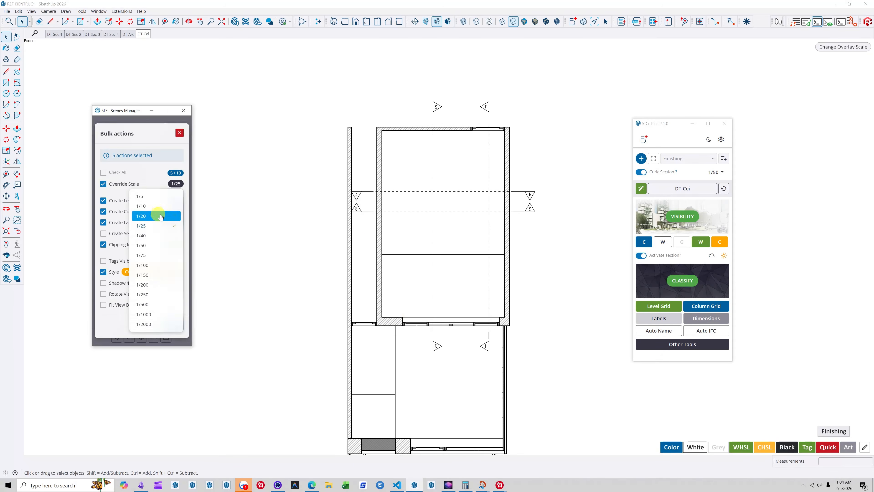
left_click(152, 246)
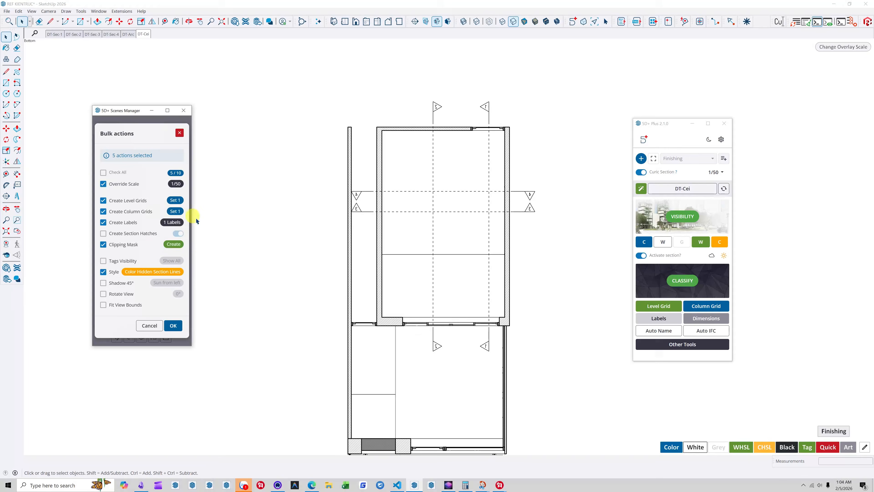
left_click(174, 326)
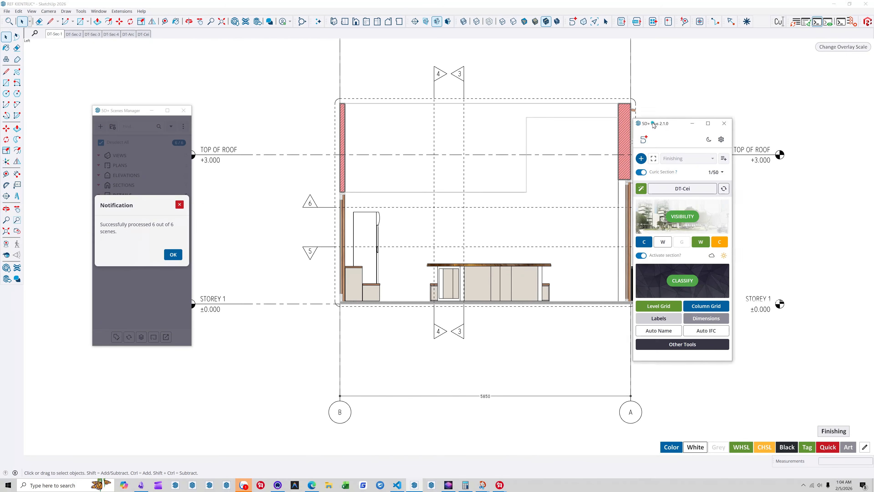
- Dismiss the bulk processing notification, move the SD+ Plus window clear of the drawing and open the DT-Sec-1 scene
left_click_drag(650, 123, 727, 136)
scroll(376, 299, "down", 4)
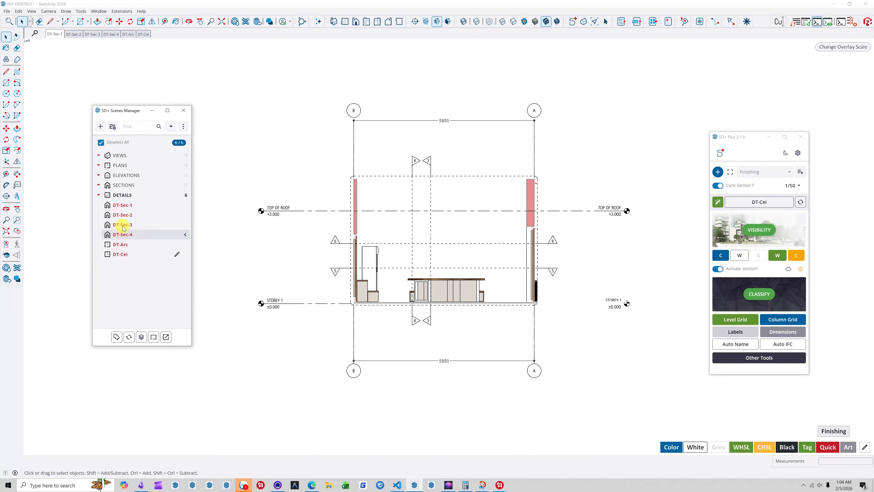
left_click(122, 205)
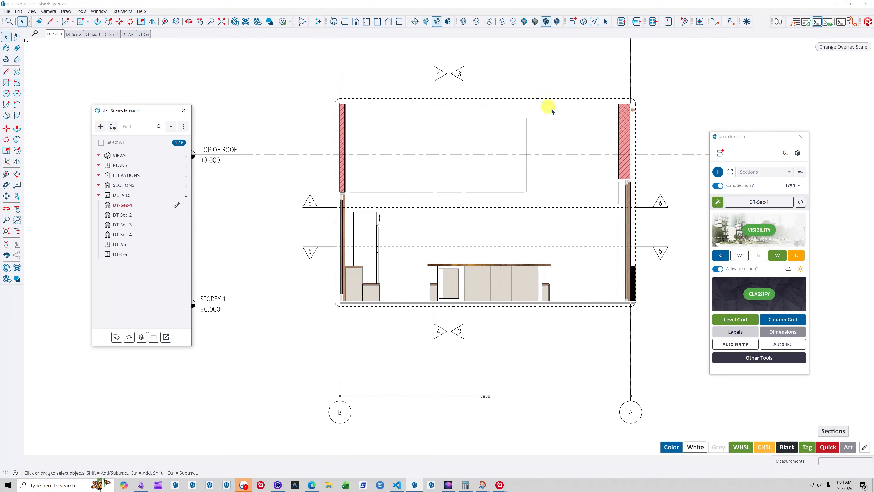
scroll(301, 245, "down", 3)
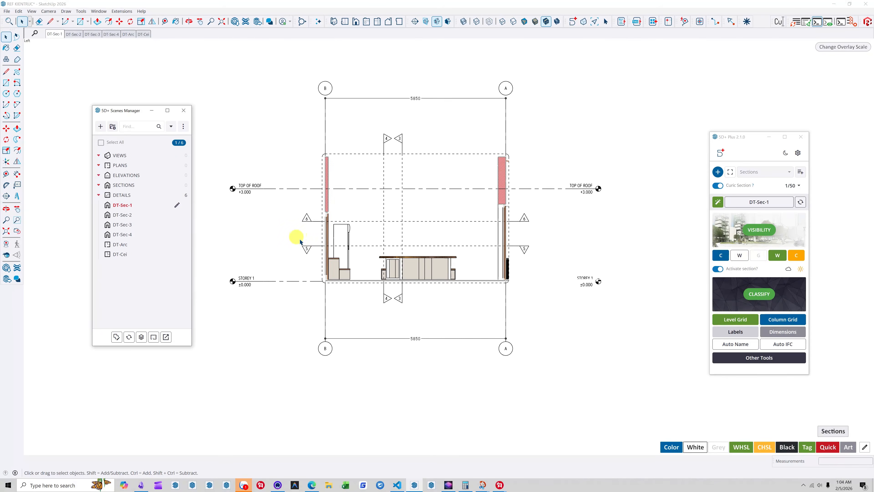
- Compare the Color and WHSL styles with CHSL on the DT-Sec-1 section, ending on CHSL
left_click(721, 255)
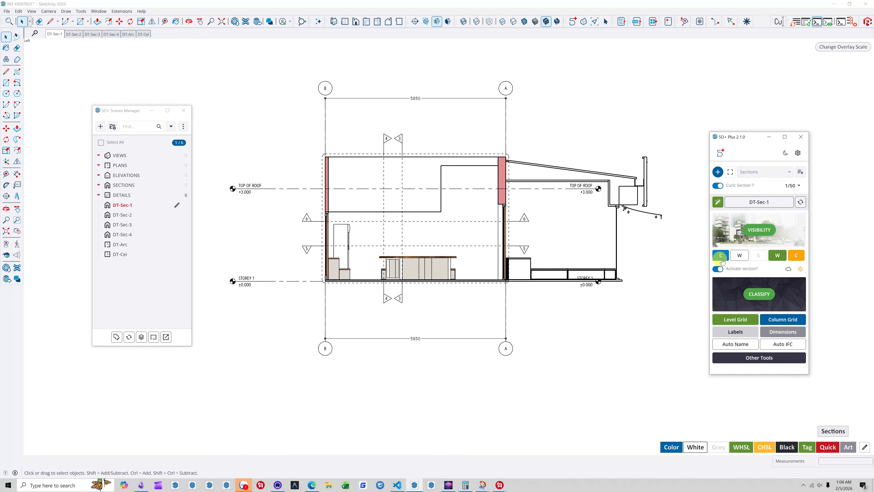
left_click(796, 255)
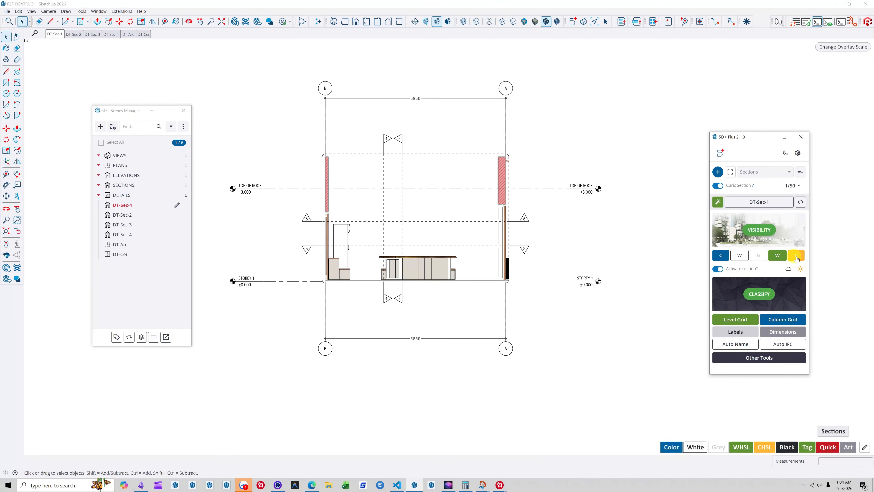
left_click(780, 256)
left_click(794, 256)
- Examine the DT-Sec-1 section's level marks and the floor corner at axis A beside the STOREY 1 mark
scroll(427, 233, "up", 3)
scroll(335, 98, "up", 1)
scroll(396, 174, "down", 3)
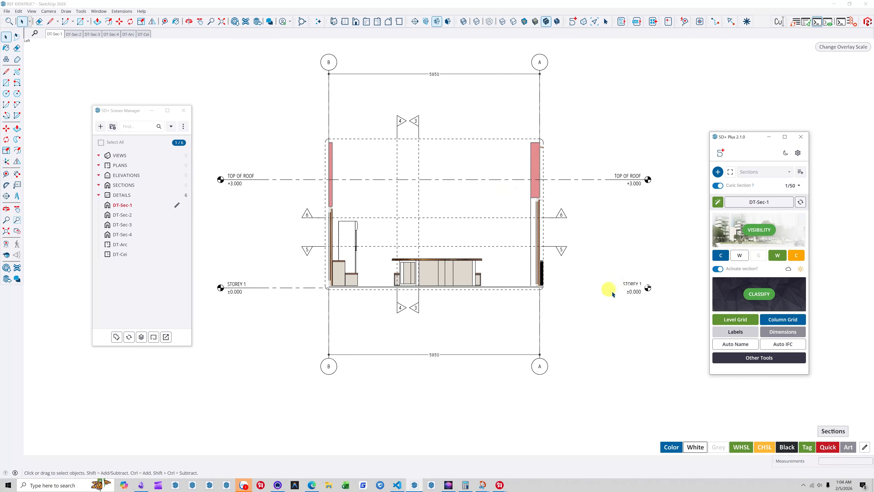
scroll(631, 290, "up", 5)
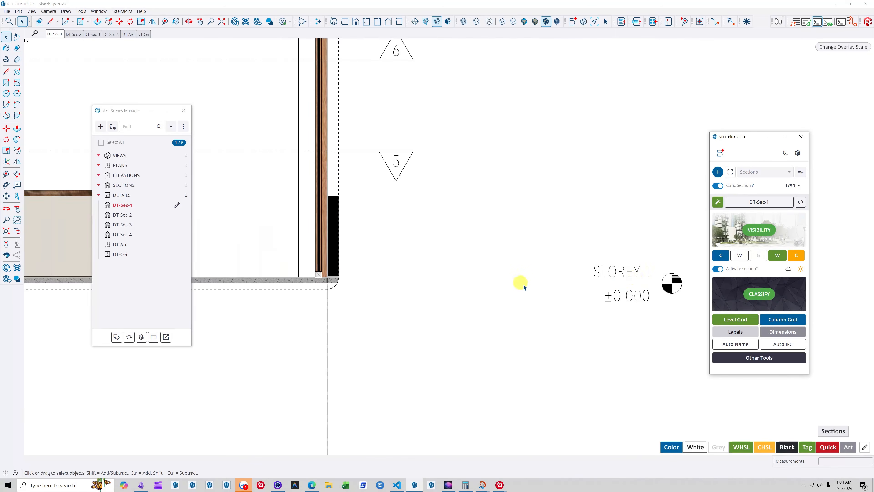
scroll(523, 287, "down", 2)
scroll(587, 280, "up", 2)
scroll(588, 282, "down", 1)
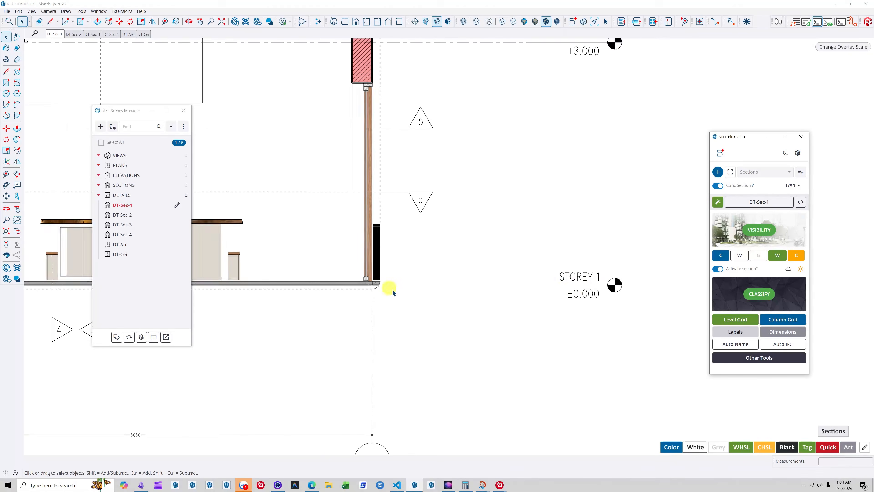
scroll(358, 287, "up", 4)
scroll(348, 277, "down", 2)
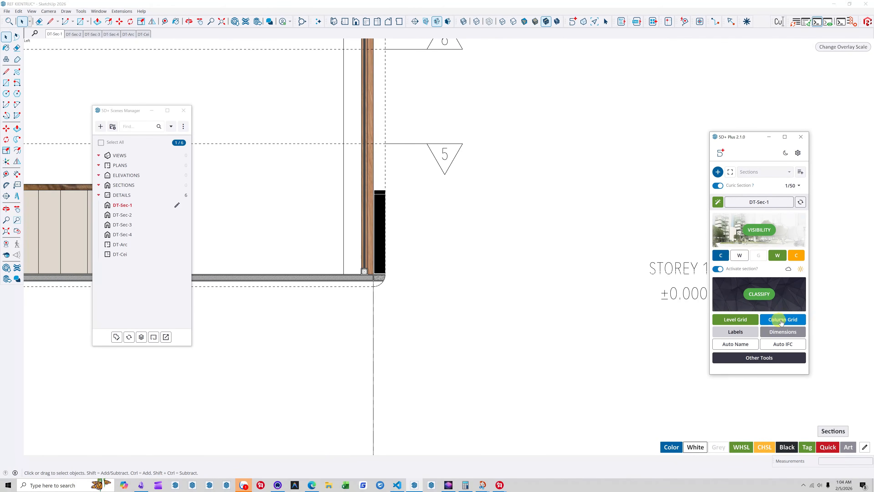
- Examine the geometry behind the STOREY 1 mark in DT-Sec-1, then reapply the CHSL style
scroll(654, 284, "down", 2)
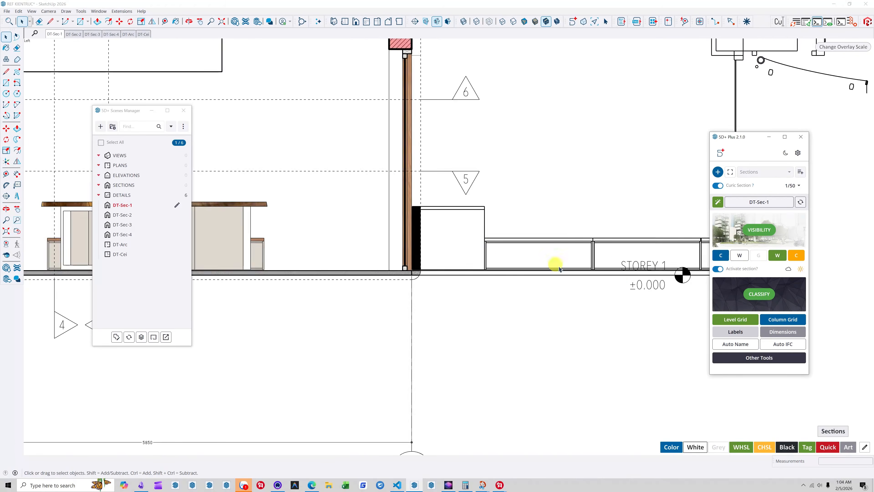
scroll(639, 271, "up", 3)
scroll(637, 264, "up", 1)
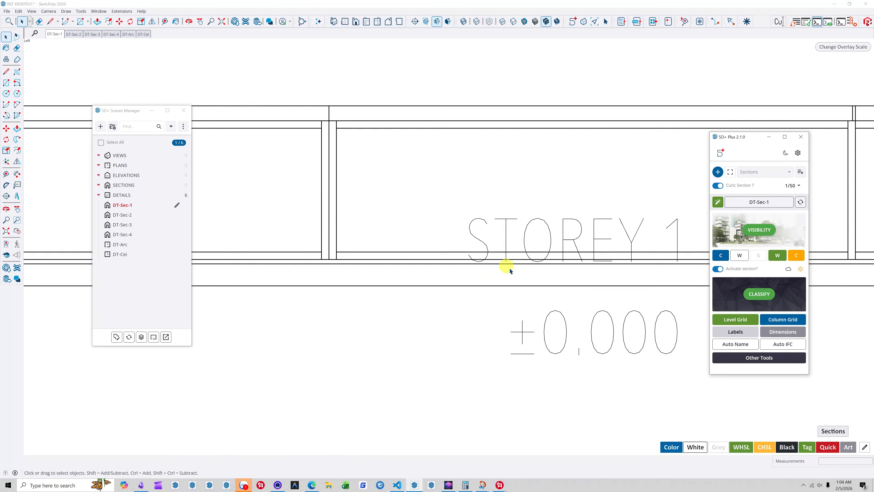
scroll(585, 246, "down", 4)
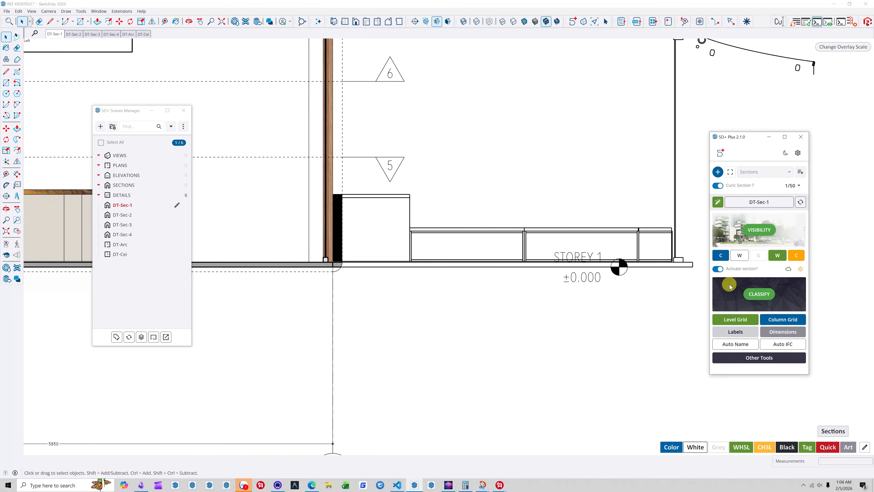
left_click(797, 256)
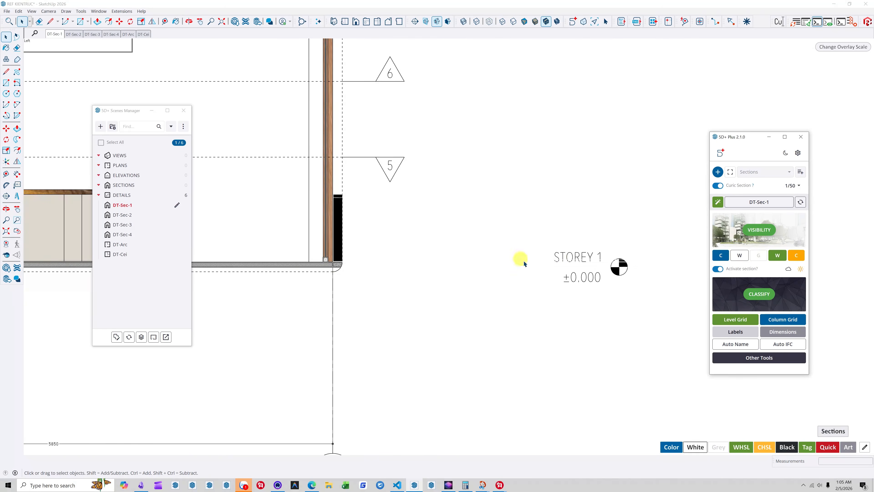
- Limit the DT-Sec-1 level grid to marks on the left end of the level lines only
scroll(524, 264, "down", 5)
scroll(562, 271, "up", 1)
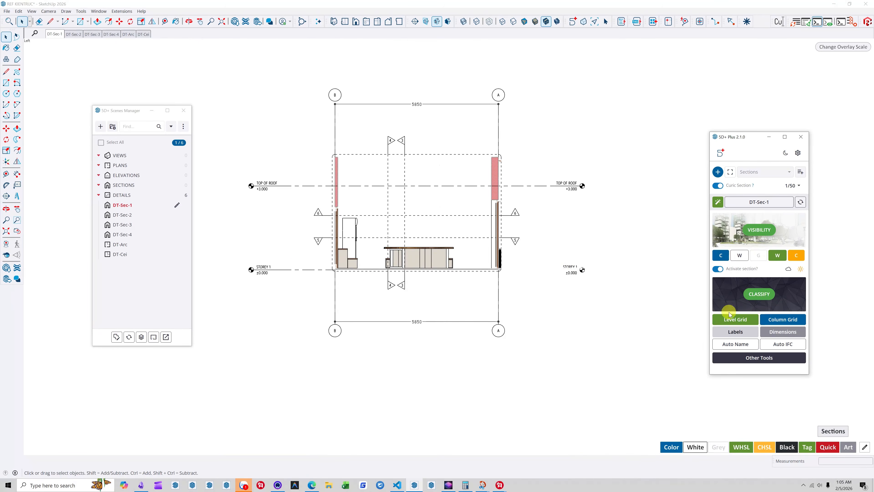
left_click(734, 319)
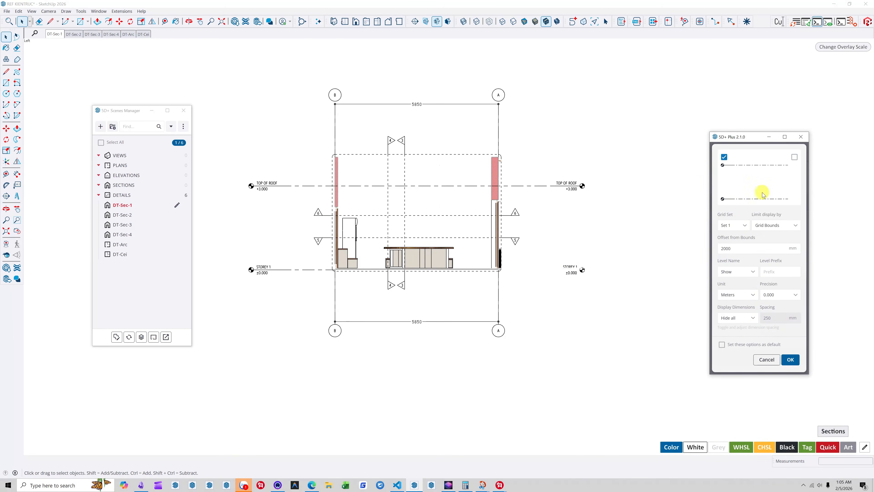
left_click(791, 359)
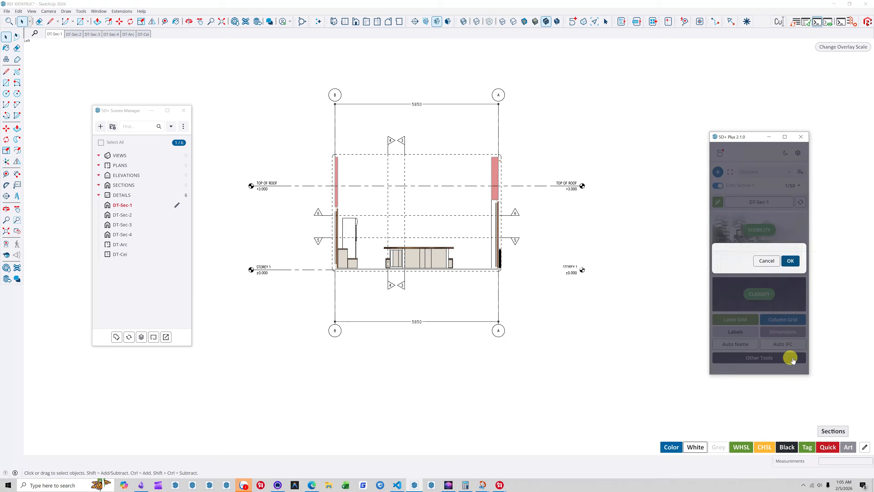
scroll(401, 299, "up", 3)
scroll(531, 273, "down", 3)
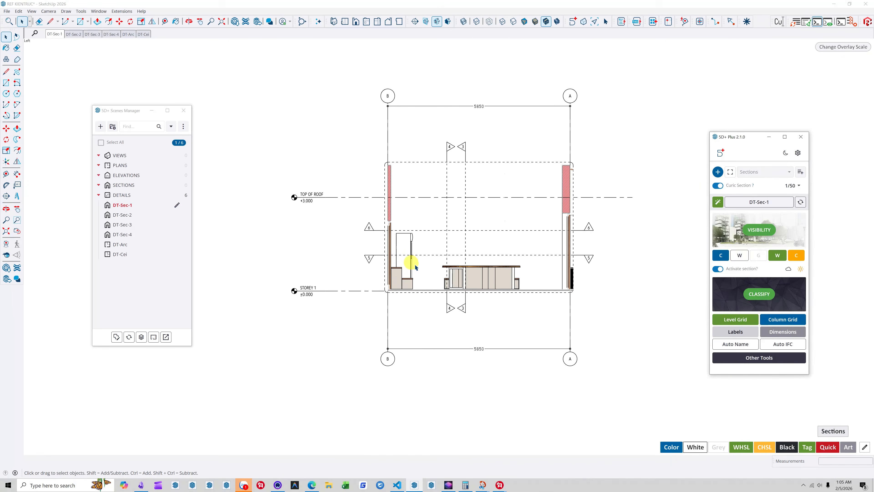
scroll(275, 222, "up", 4)
scroll(286, 172, "down", 2)
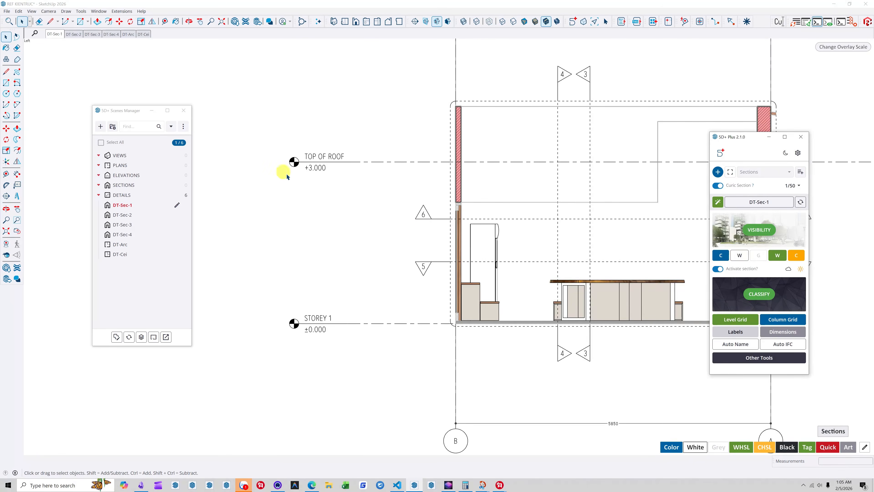
- Set Level Name to Hide for the DT-Sec-1 level grid and check the remaining elevation marks
left_click(741, 320)
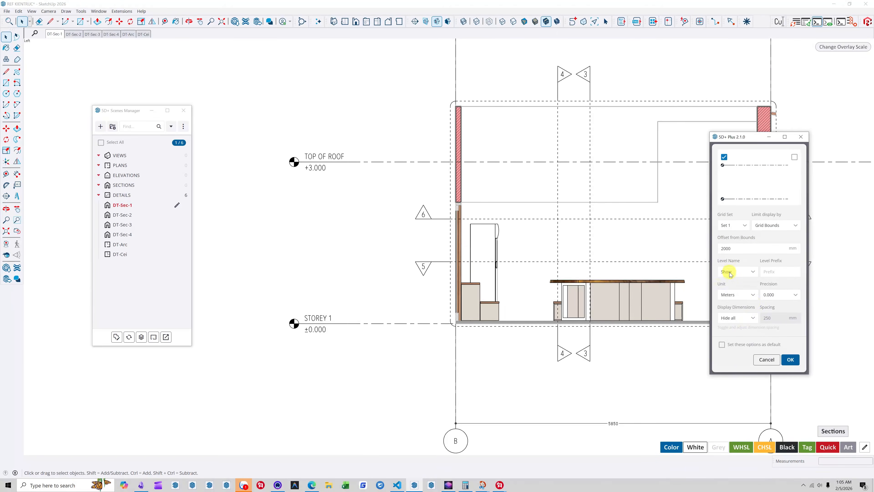
left_click(739, 272)
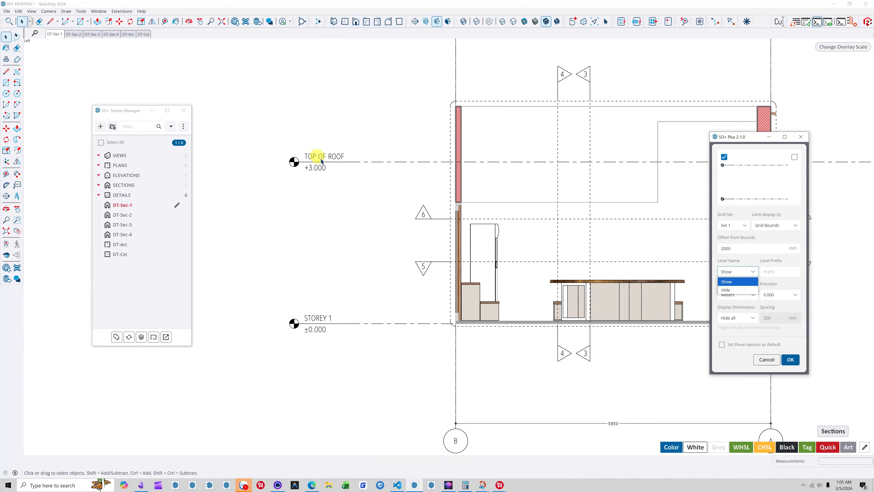
left_click(737, 290)
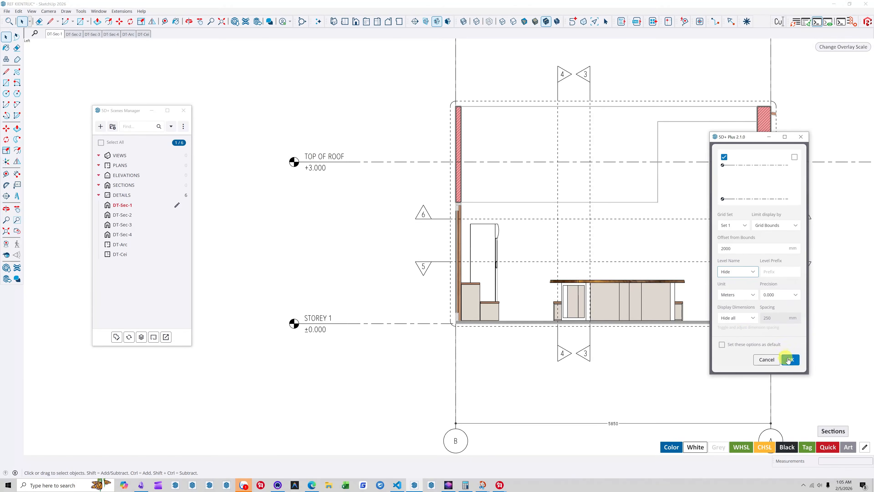
left_click(789, 360)
scroll(514, 225, "down", 3)
scroll(307, 166, "up", 5)
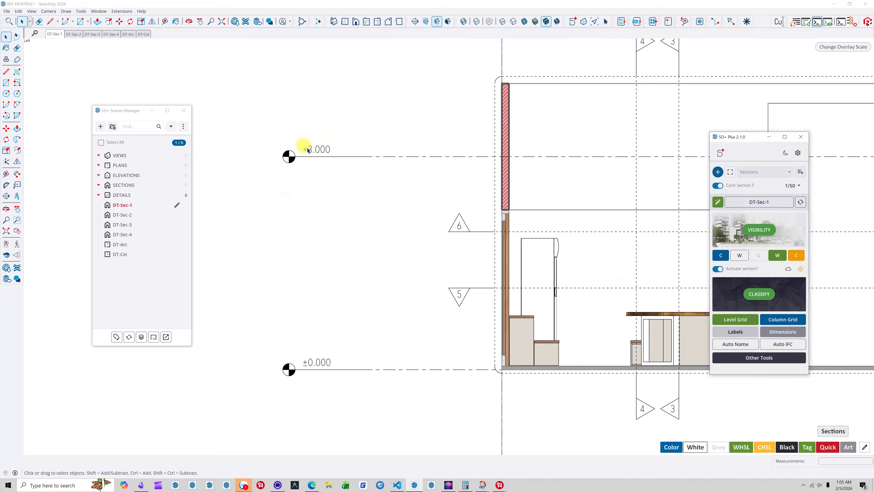
scroll(308, 150, "down", 3)
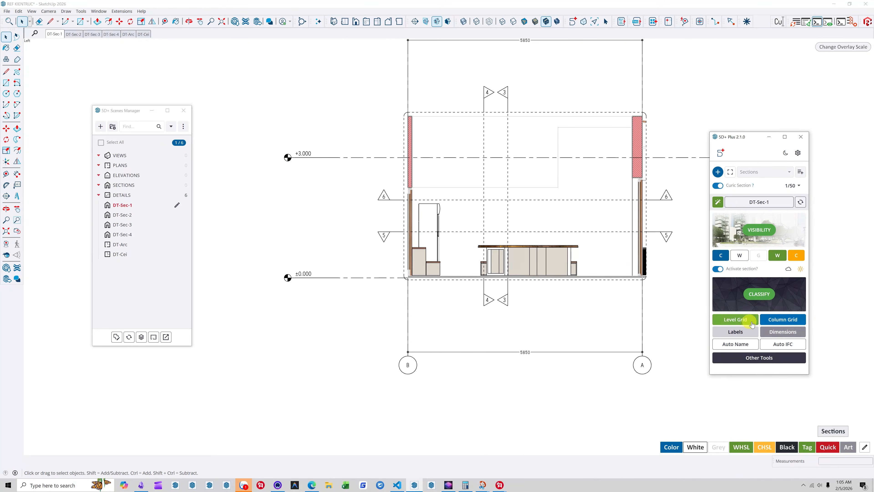
scroll(432, 272, "down", 1)
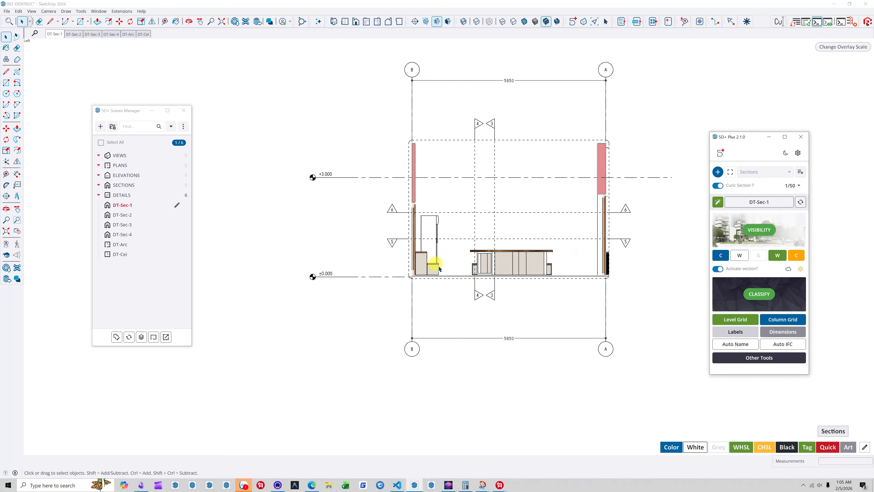
scroll(388, 231, "down", 1)
scroll(584, 326, "up", 2)
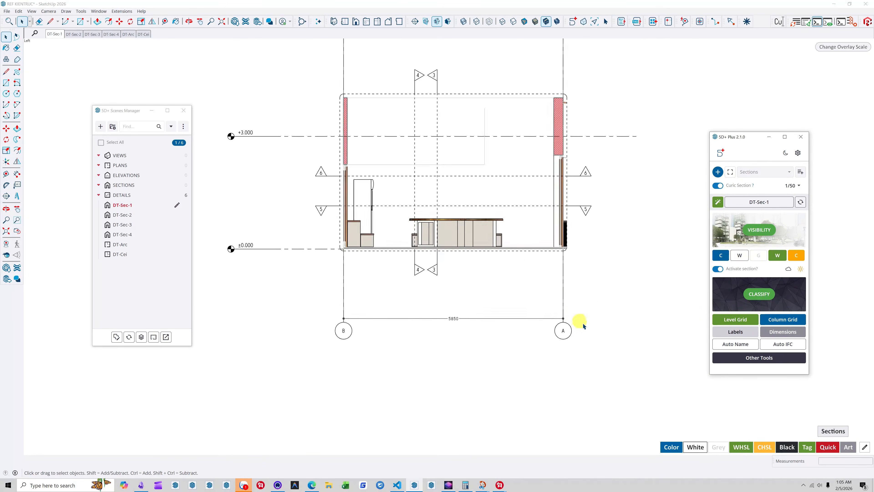
scroll(583, 326, "down", 2)
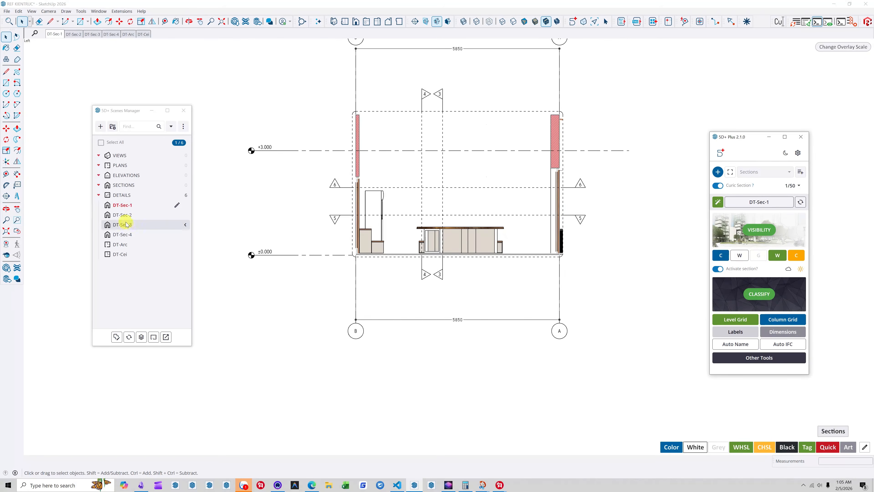
- Review the DT-Sec-2, DT-Sec-3 and DT-Sec-4 scenes and return to DT-Sec-1
left_click(123, 214)
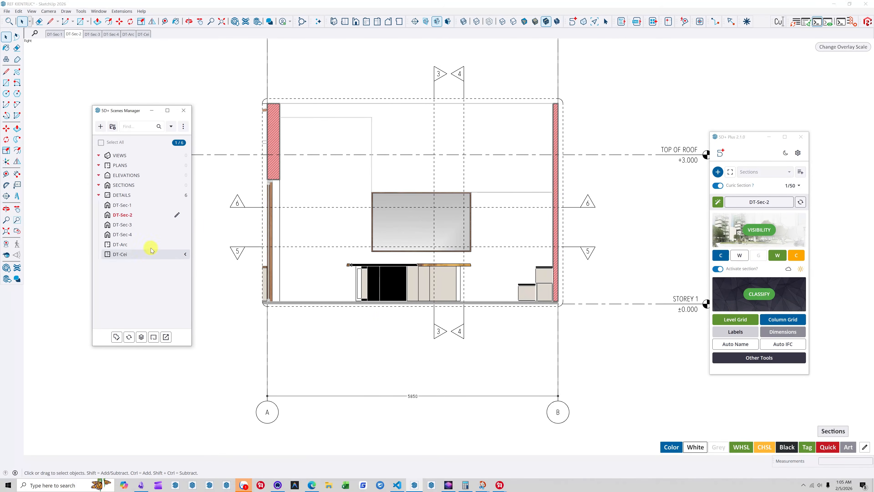
left_click(121, 225)
left_click(124, 237)
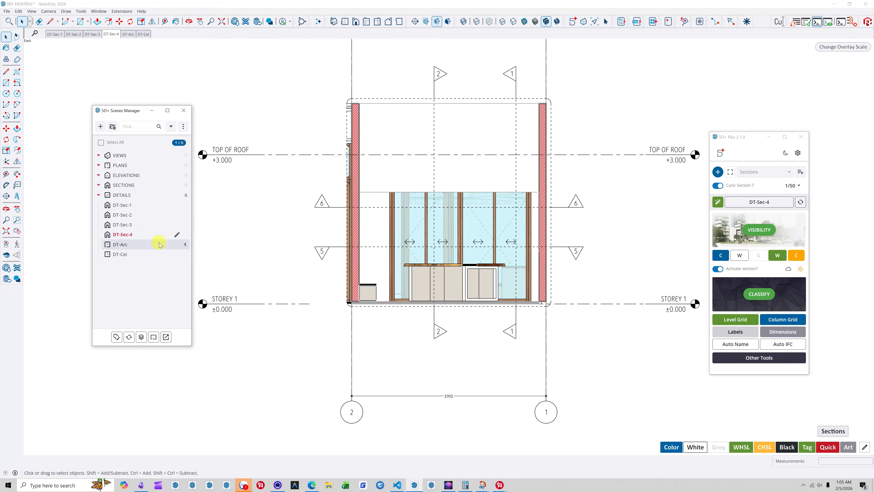
left_click(126, 206)
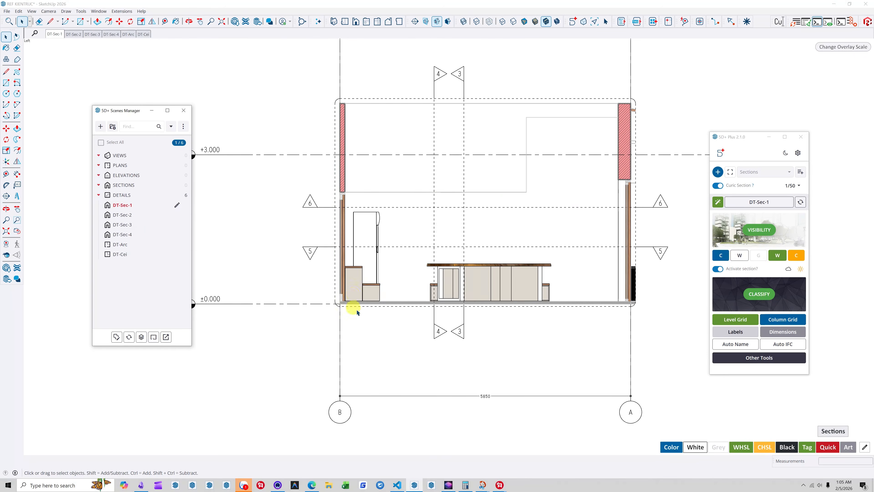
- Apply the DT-Sec-1 column grid with a 500 mm offset, all dimensions shown at 250 mm spacing, and save these options as default
scroll(352, 305, "down", 2)
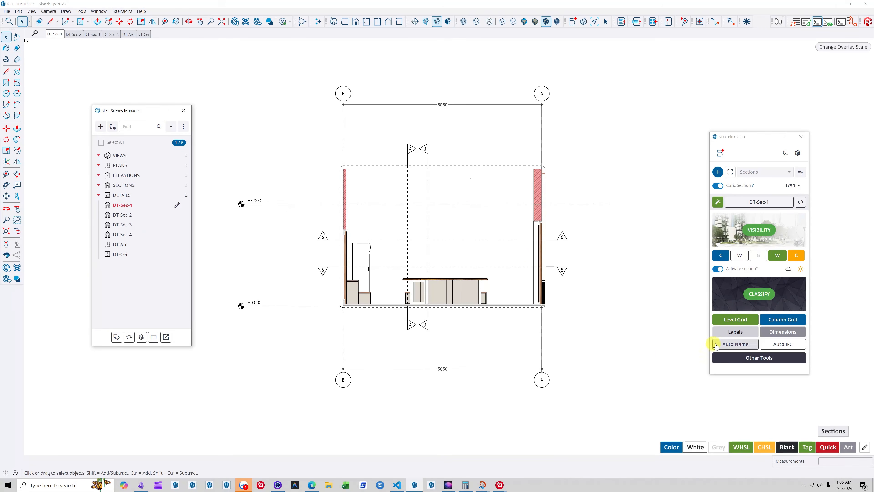
left_click(736, 321)
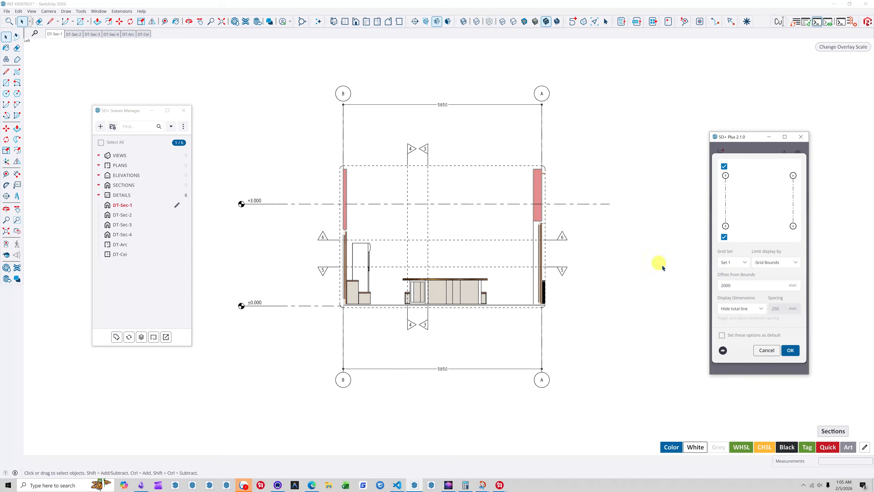
double_click(737, 286)
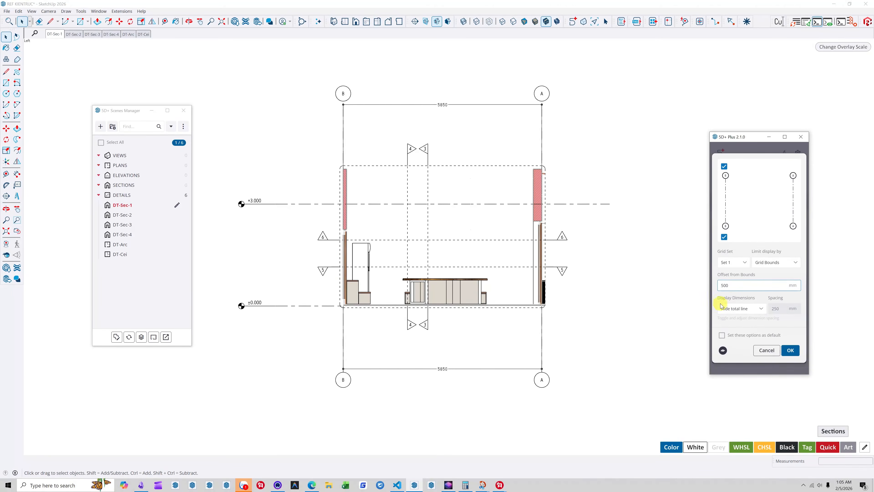
left_click(752, 314)
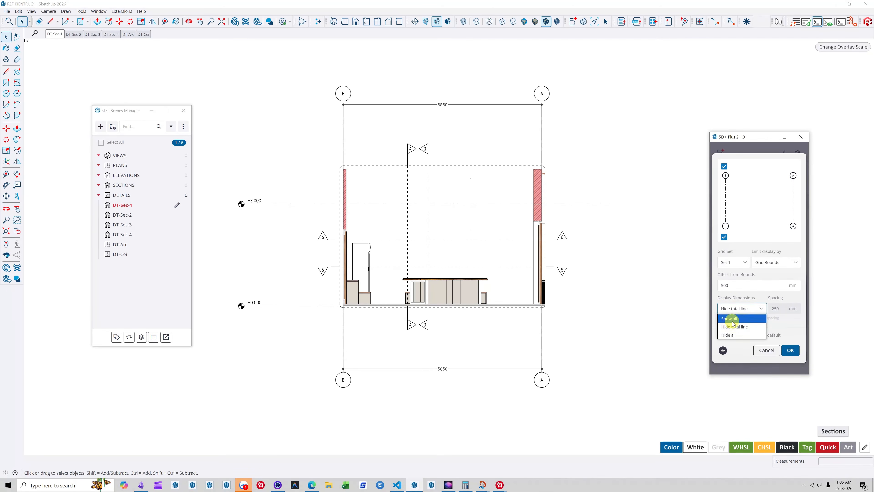
left_click(744, 326)
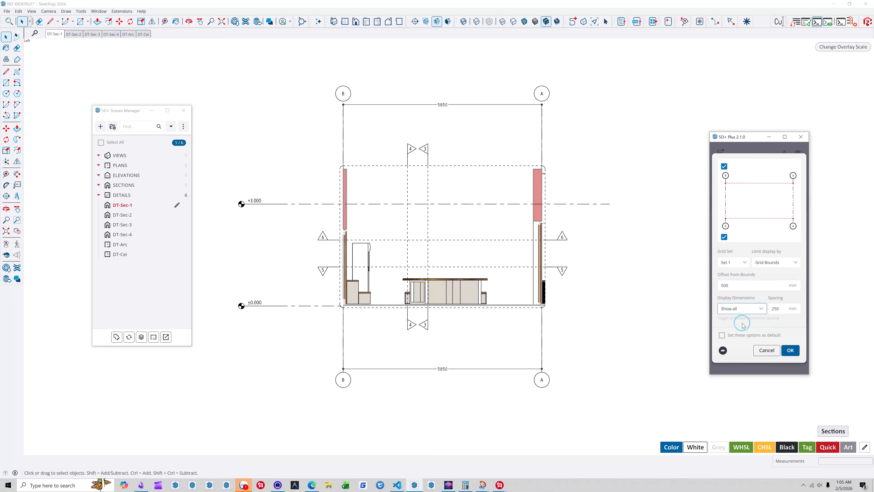
double_click(781, 309)
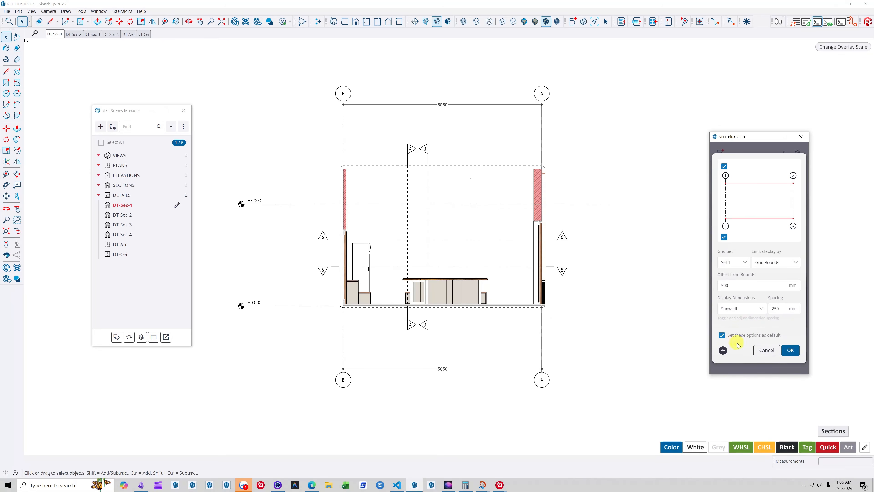
left_click(790, 350)
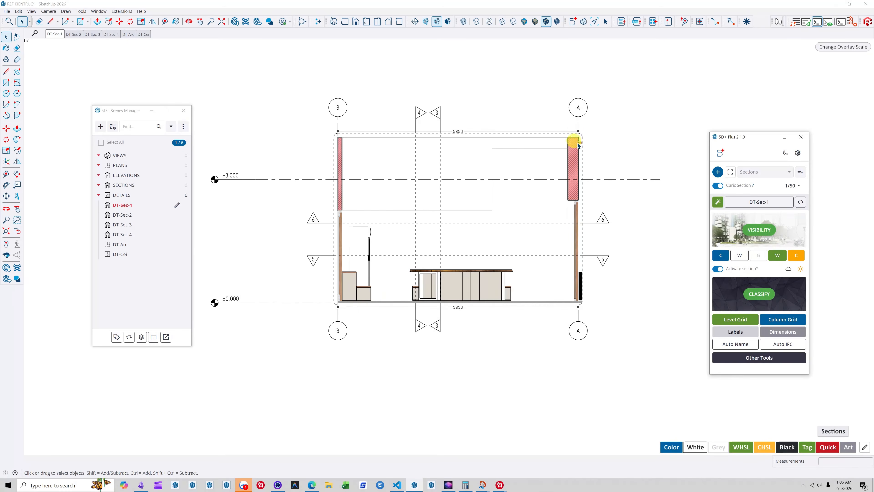
scroll(578, 132, "up", 3)
scroll(579, 133, "up", 3)
scroll(579, 138, "down", 2)
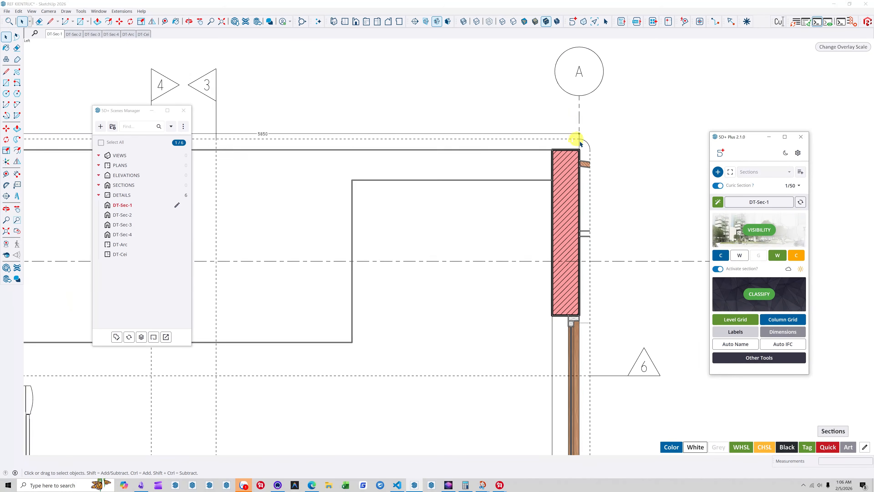
scroll(580, 134, "up", 1)
scroll(578, 107, "down", 4)
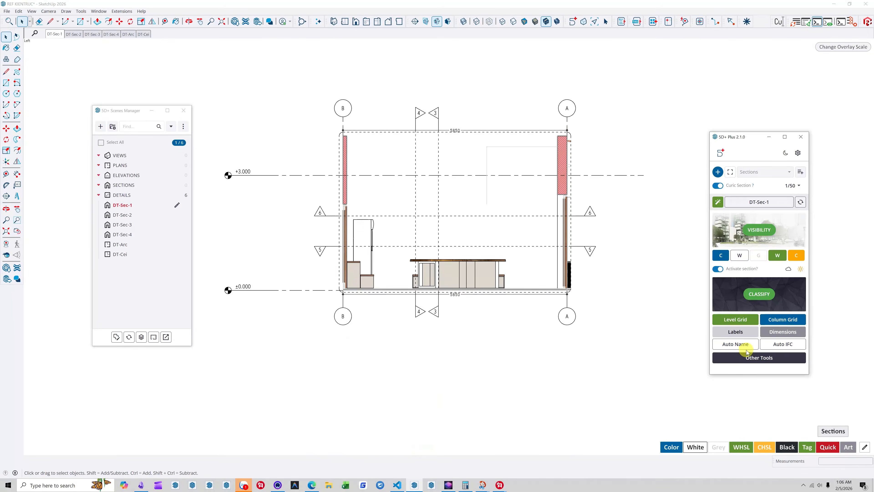
- Consult the illustrated guide to the column grid's offset and dimension options, then close it
left_click(776, 320)
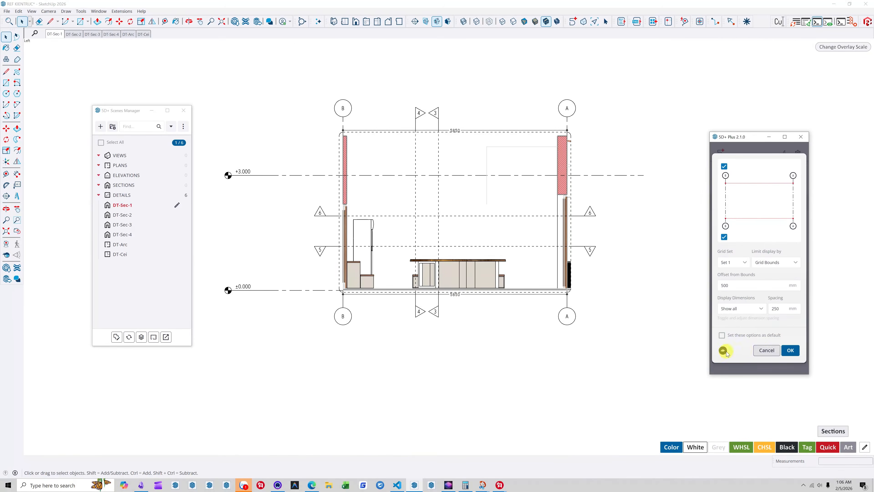
left_click(723, 351)
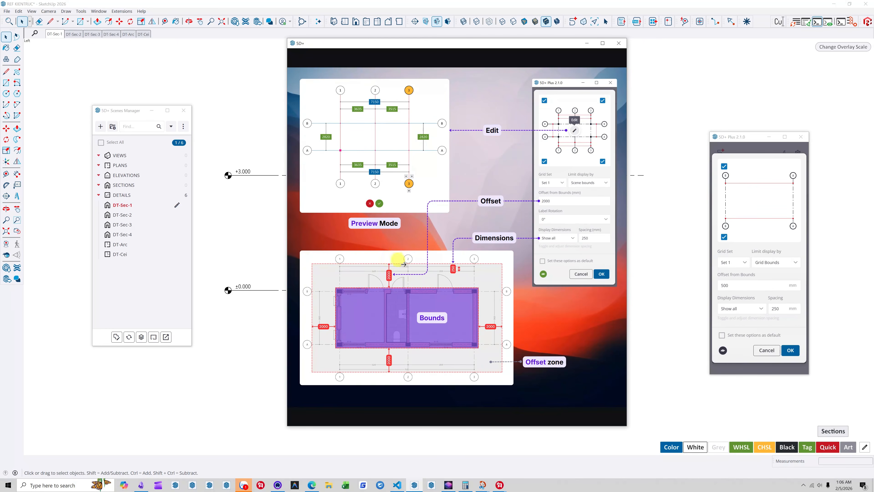
left_click(619, 43)
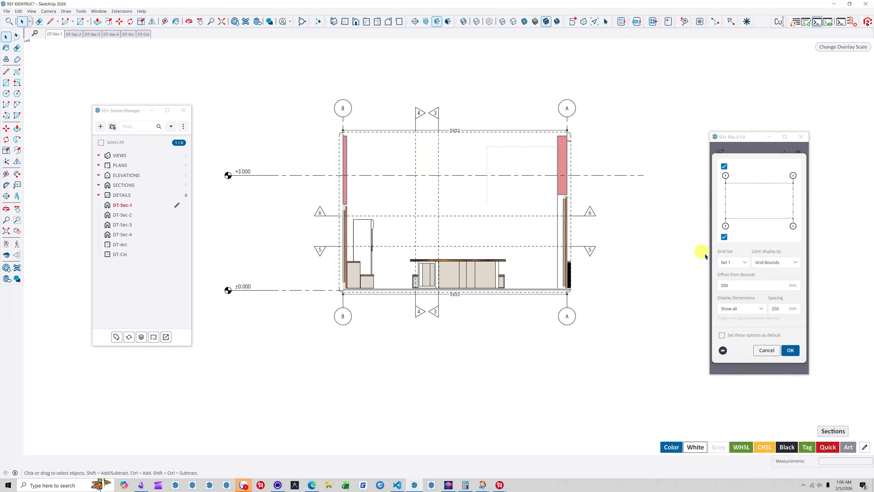
- Increase the DT-Sec-1 column grid's offset from bounds, save the options as default and check the repositioned grid
left_click(726, 282)
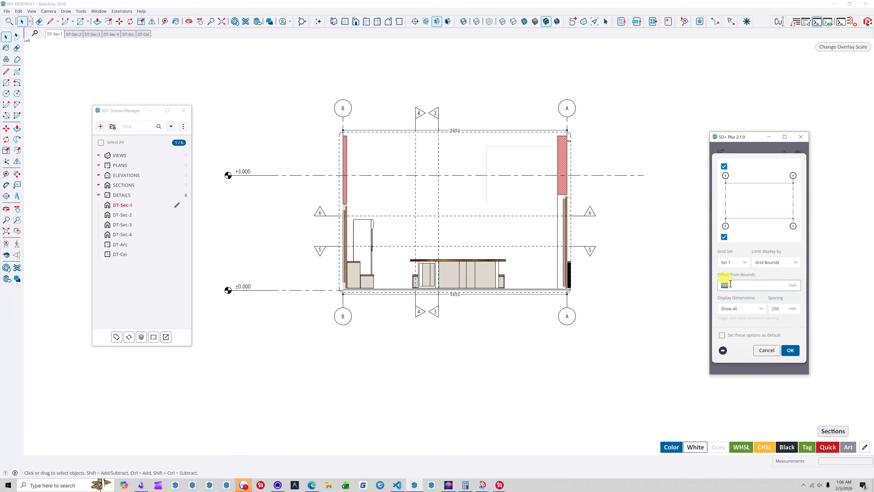
left_click(722, 335)
left_click(790, 350)
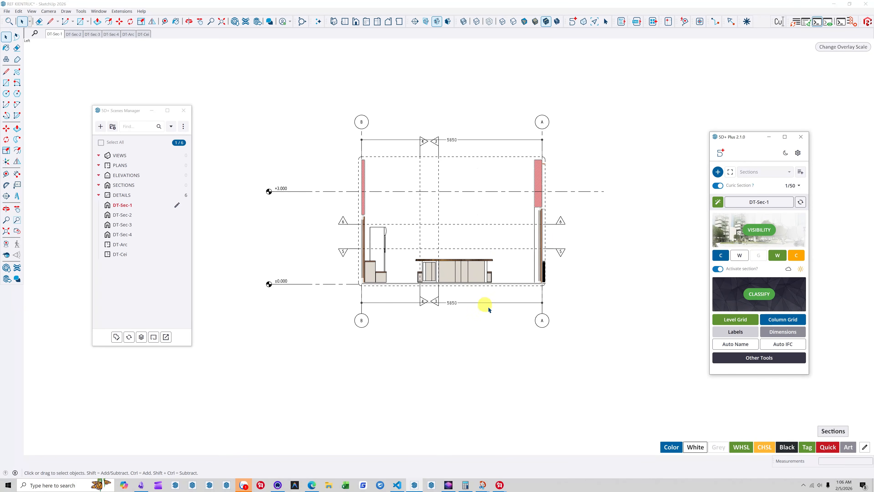
scroll(548, 236, "up", 2)
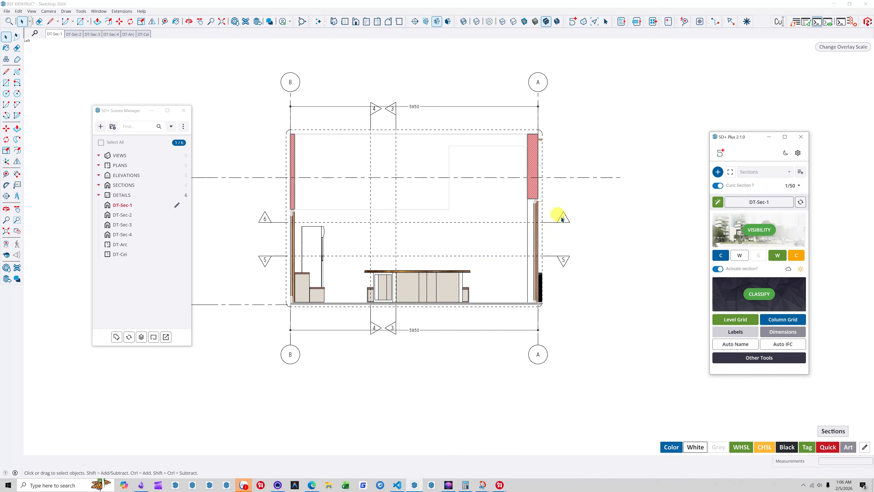
- Create section marks for DT-Sec-1 with a 1200 mm offset from bounds and save these options as default
scroll(558, 217, "down", 2)
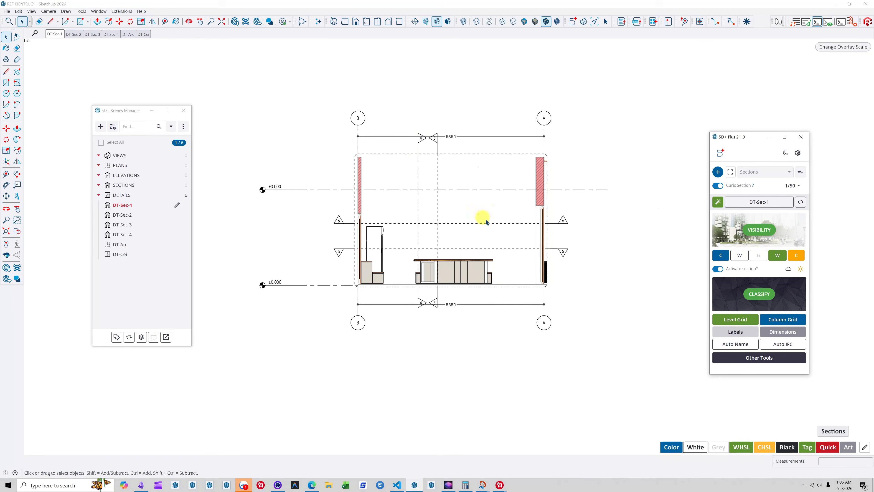
left_click(736, 332)
left_click(770, 348)
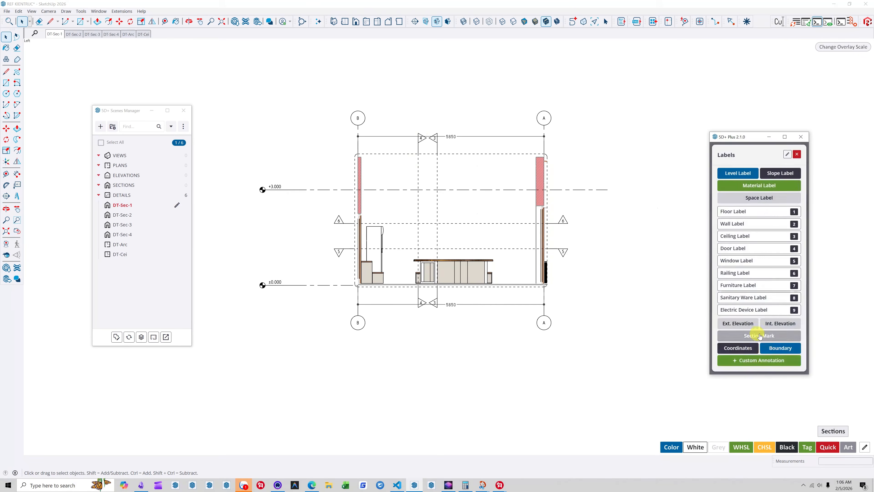
double_click(731, 223)
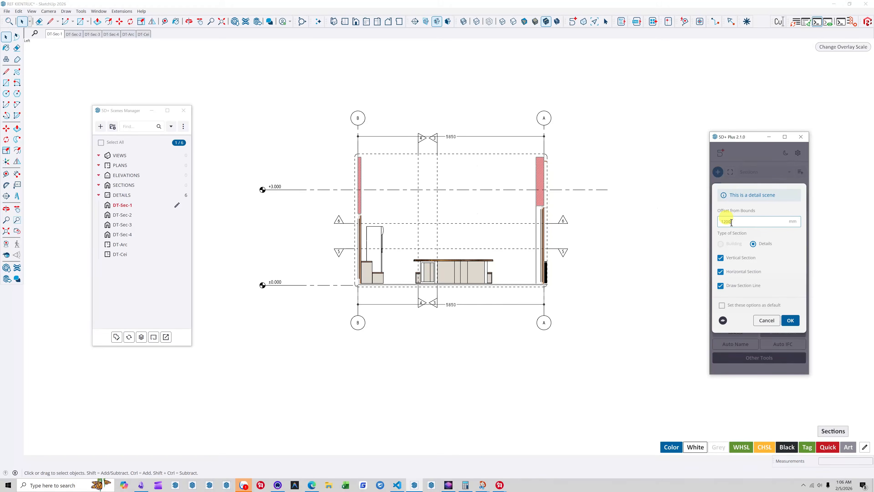
type("1200")
left_click(722, 305)
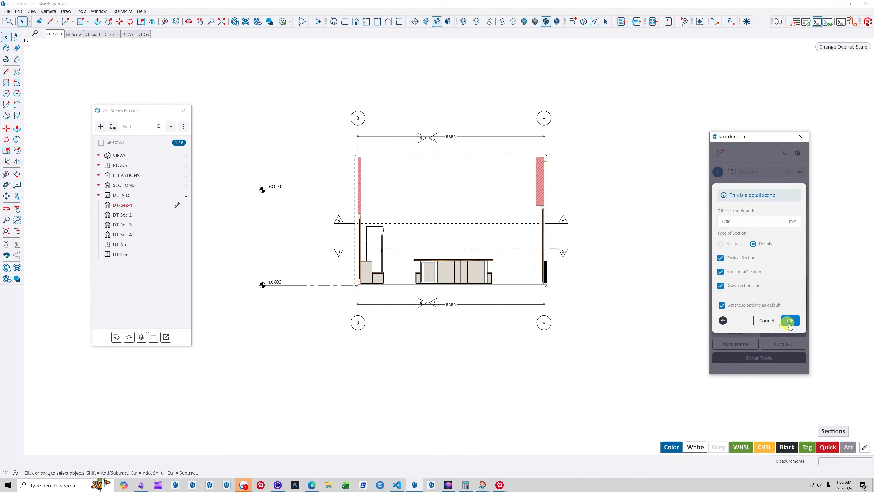
left_click(791, 320)
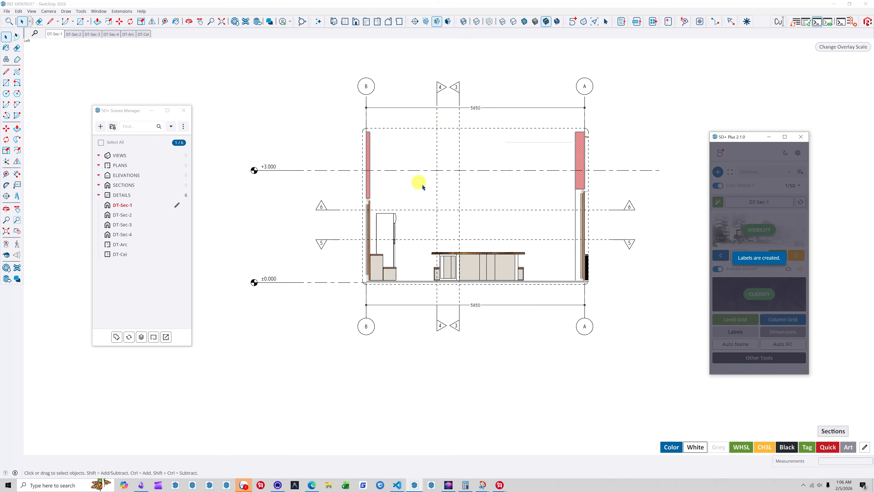
- Run bulk actions on all DETAILS scenes to create column grids with Set 1 and the one selected label type
left_click(127, 196)
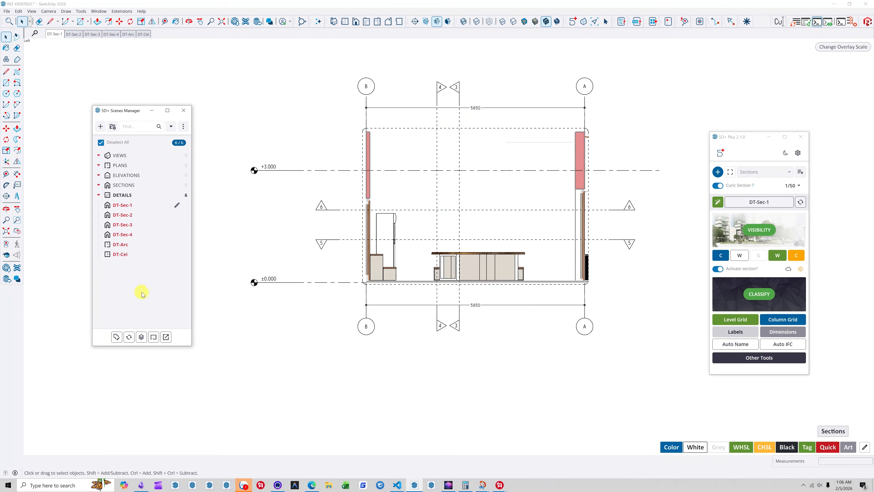
left_click(117, 337)
left_click(103, 173)
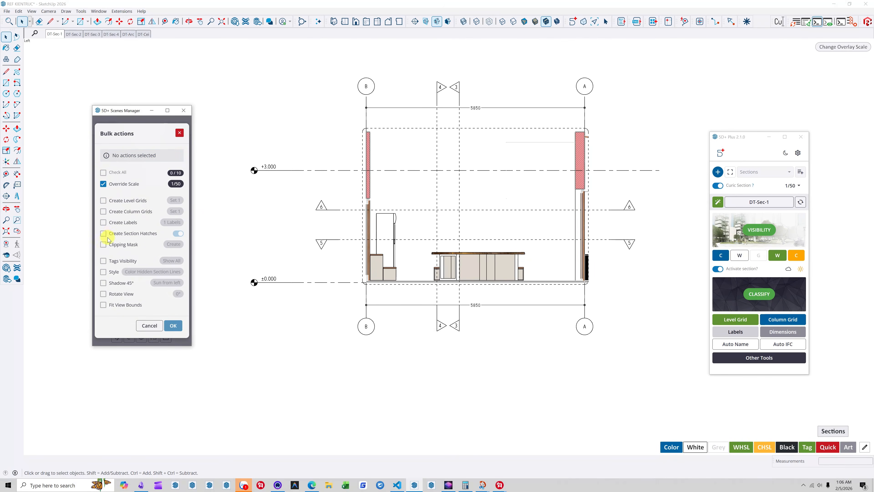
left_click(102, 224)
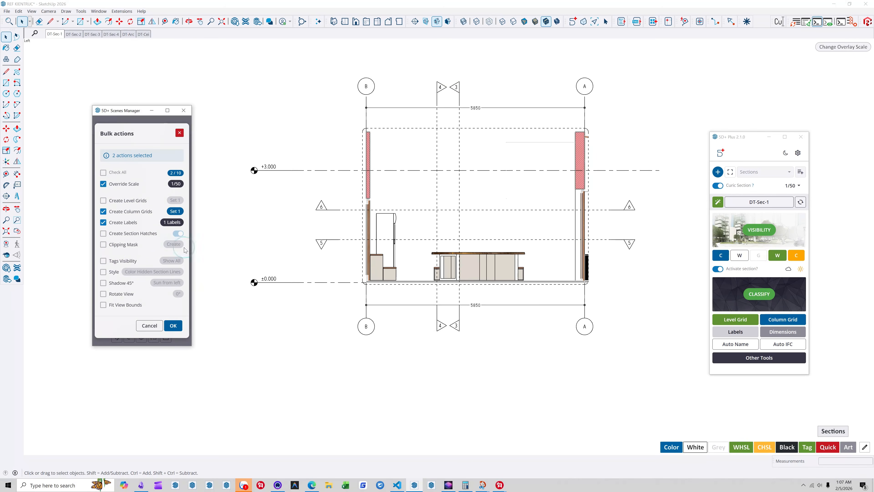
left_click(103, 184)
left_click(174, 325)
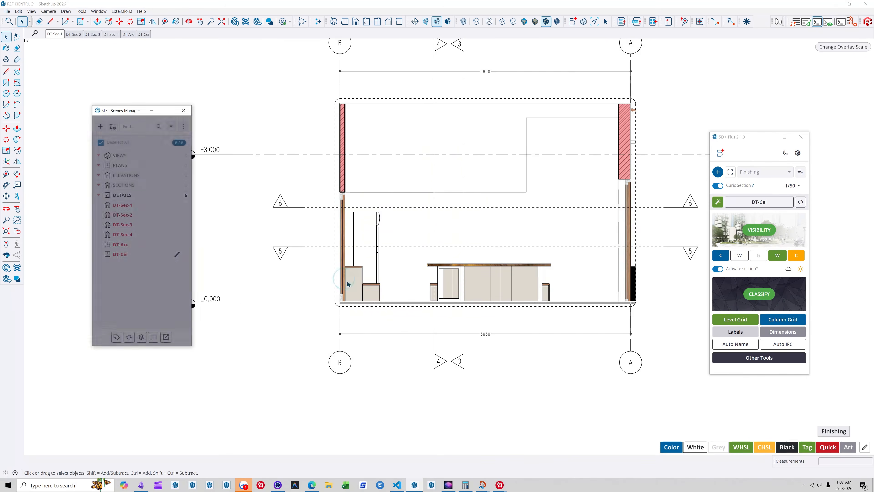
- Examine the regenerated section marks and column grid on DT-Sec-1, including from an angled 3D view
scroll(378, 285, "down", 2)
scroll(440, 115, "up", 1)
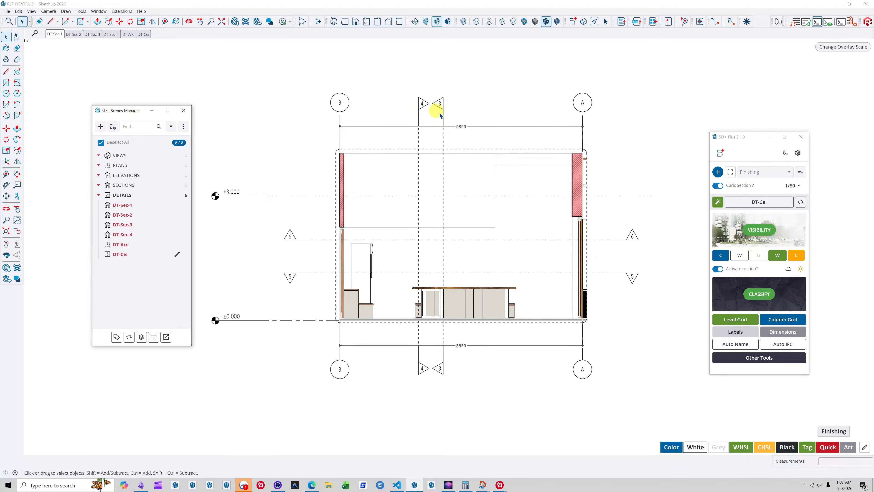
scroll(389, 263, "down", 1)
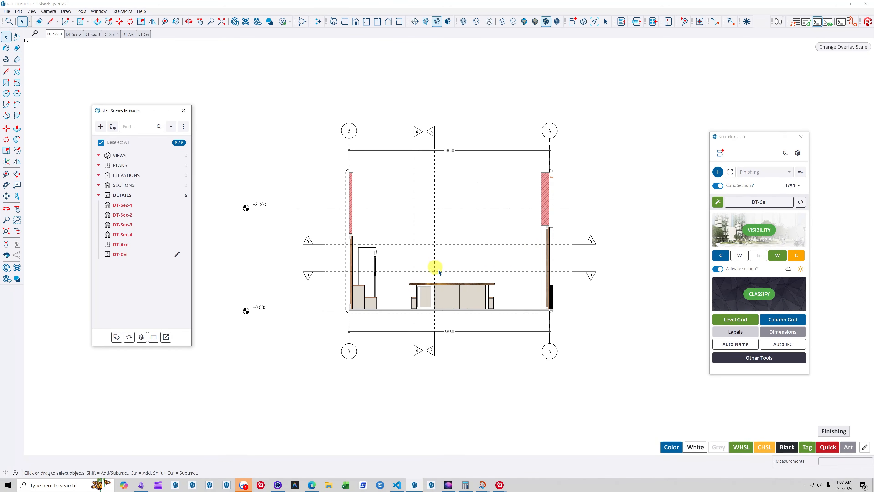
middle_click_drag(458, 305, 437, 355)
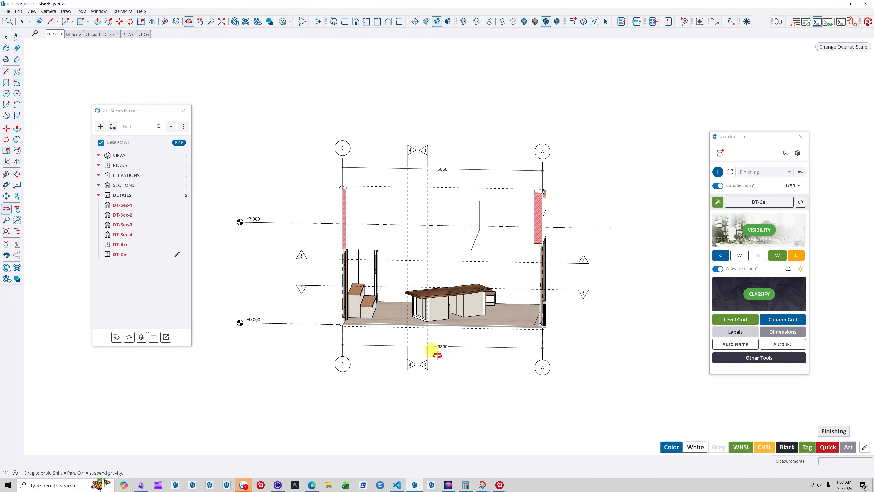
left_click_drag(449, 313, 541, 340)
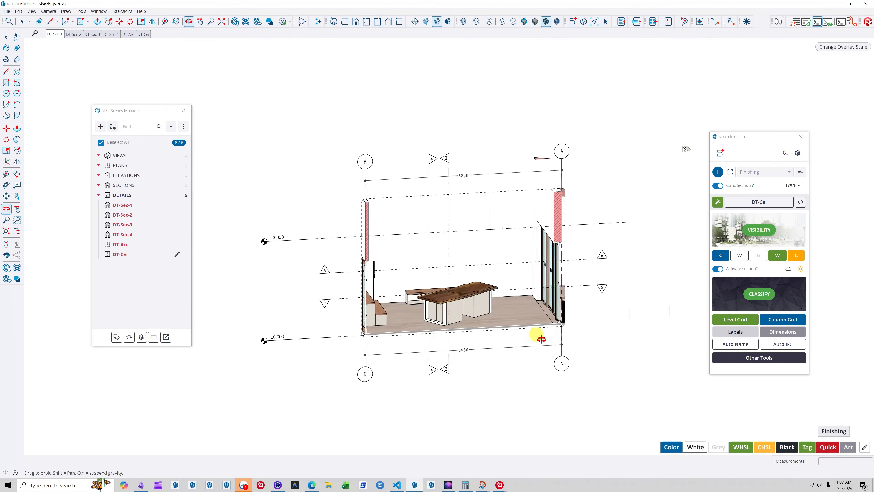
middle_click_drag(542, 340, 475, 328)
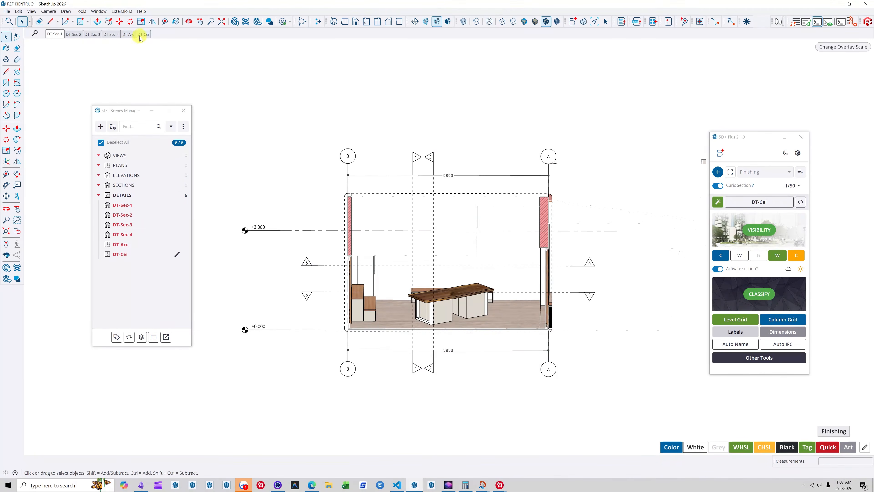
- Open the DT-Arc plan scene and select the live-edge table, both wooden cabinets and the refrigerator
left_click(130, 34)
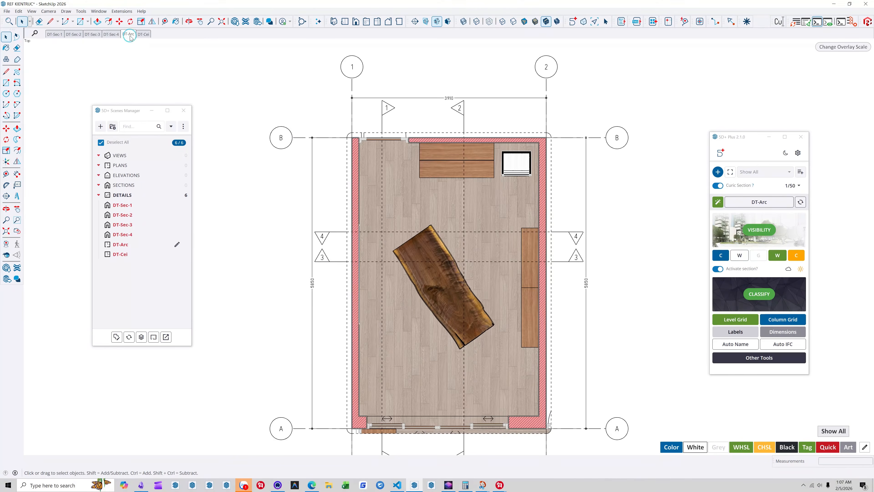
left_click(443, 244)
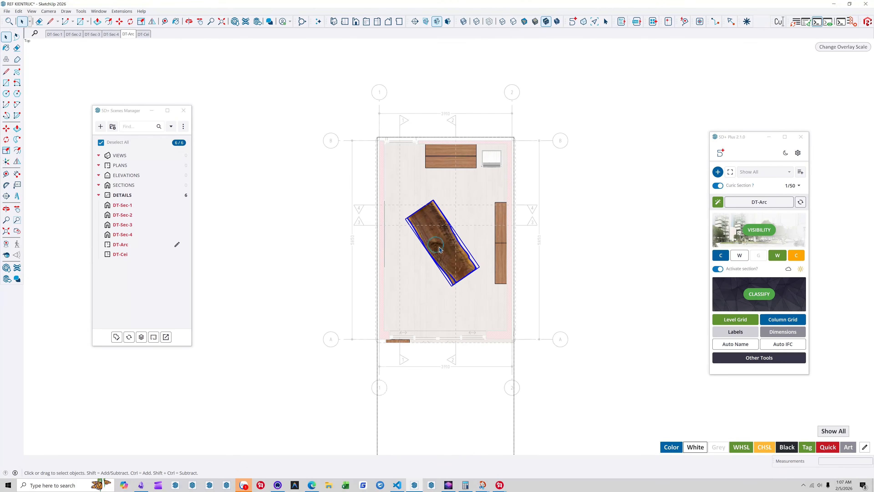
left_click(442, 153, "ctrl")
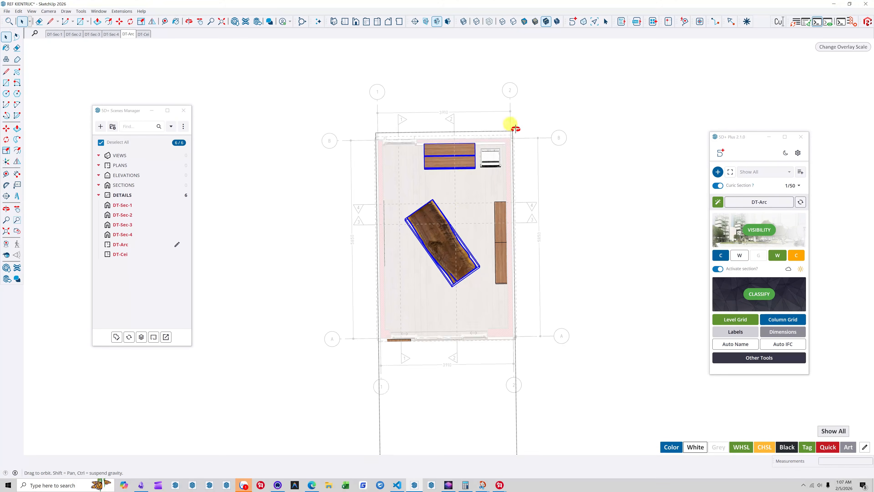
middle_click_drag(513, 123, 516, 207)
left_click(465, 174, "ctrl")
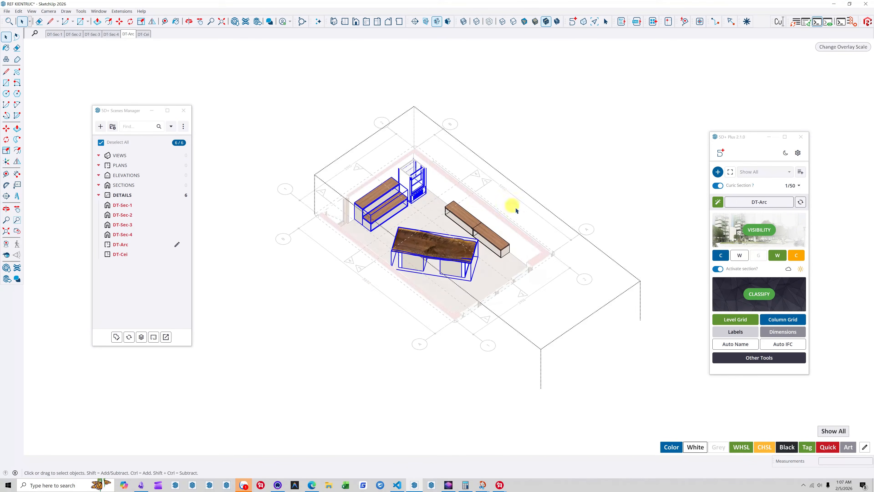
left_click(470, 224, "ctrl")
middle_click_drag(413, 271, 479, 149)
middle_click_drag(507, 293, 610, 344)
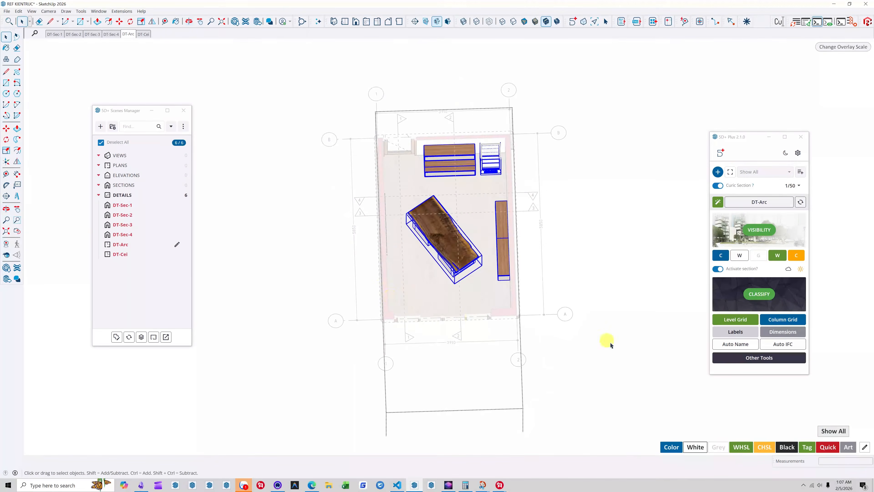
- Start Furniture Label for the selected pieces, try the edge label positions and settle on Center
left_click(743, 335)
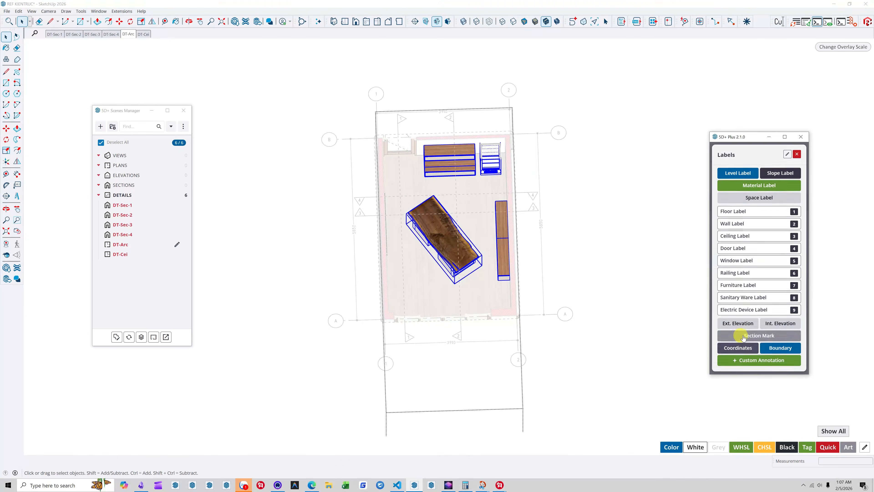
left_click(740, 286)
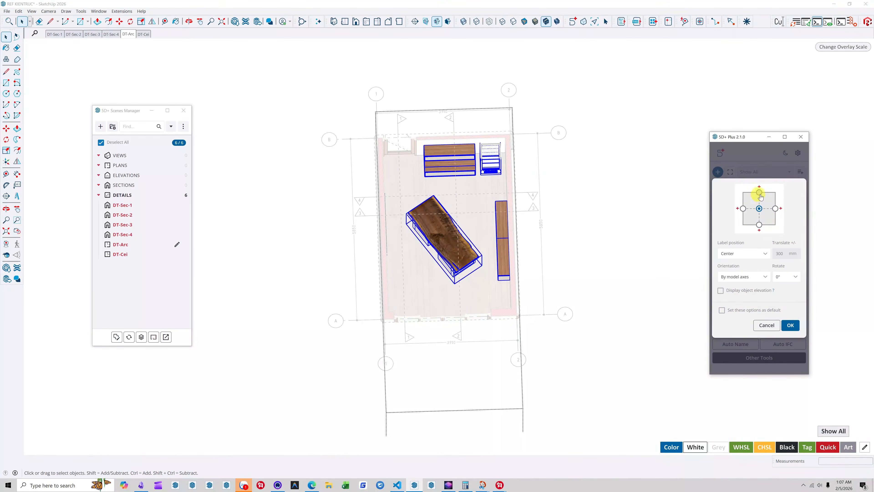
left_click(760, 193)
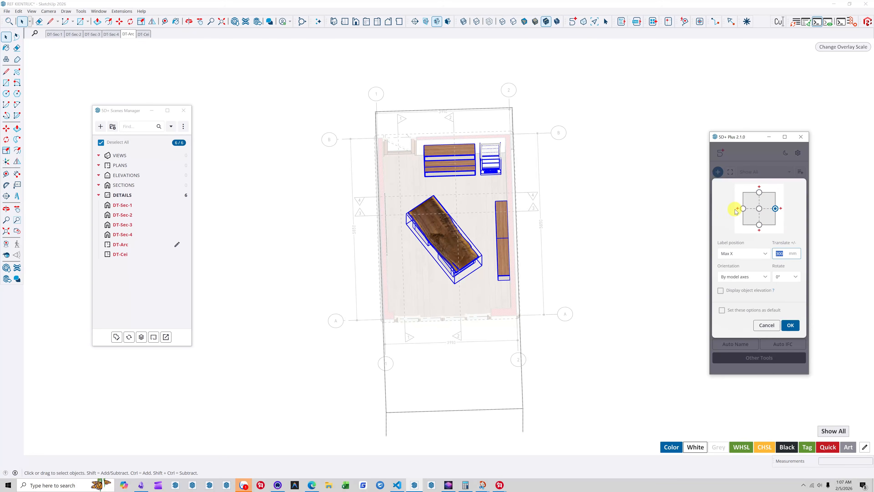
left_click(745, 208)
left_click(758, 208)
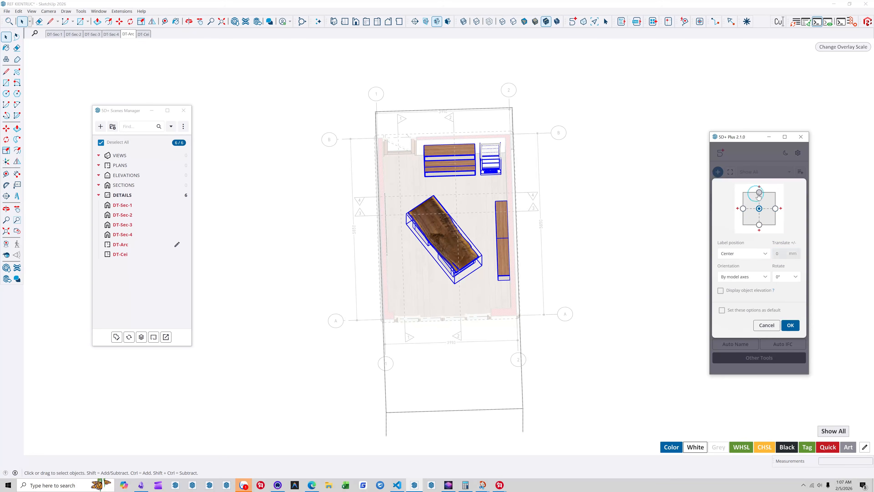
left_click(757, 193)
left_click(759, 209)
- Look at the object elevation options, create the furniture labels without elevation, check them and clear the selection
left_click(721, 291)
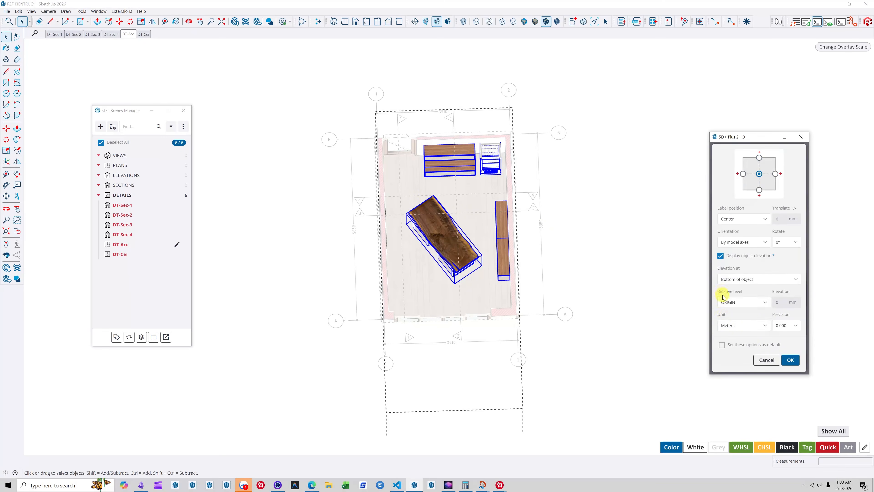
left_click(721, 256)
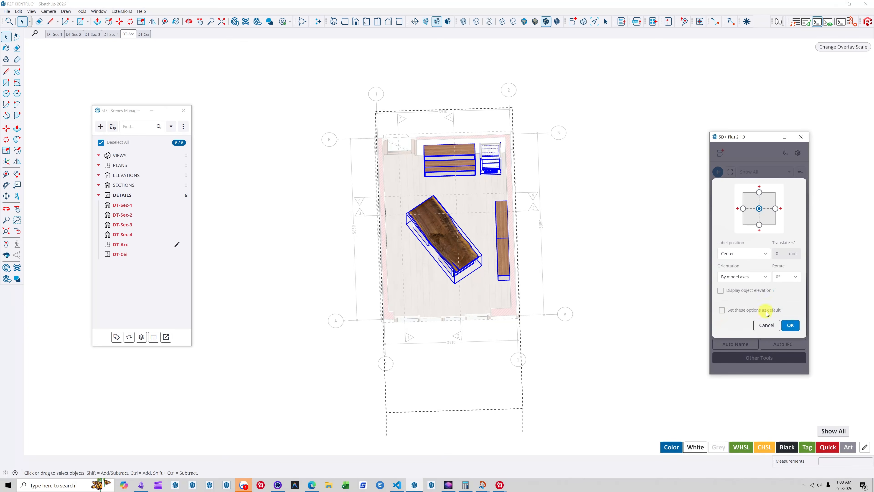
left_click(791, 325)
scroll(467, 172, "up", 2)
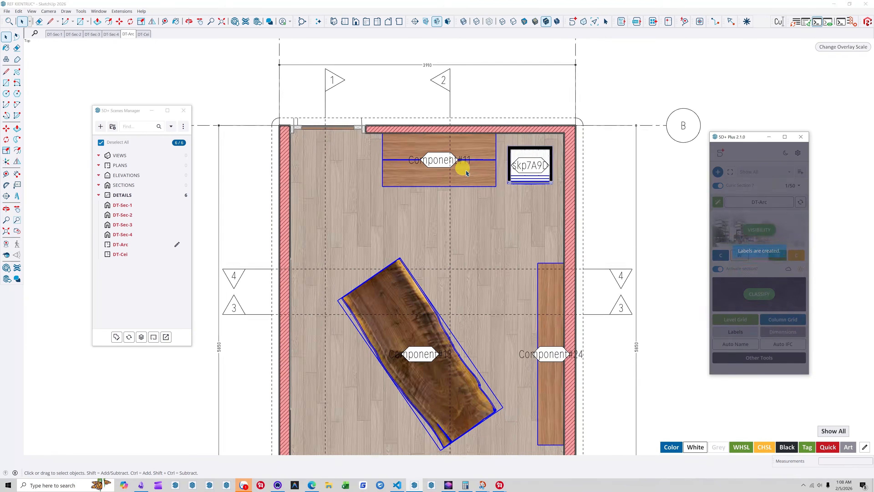
scroll(466, 172, "down", 3)
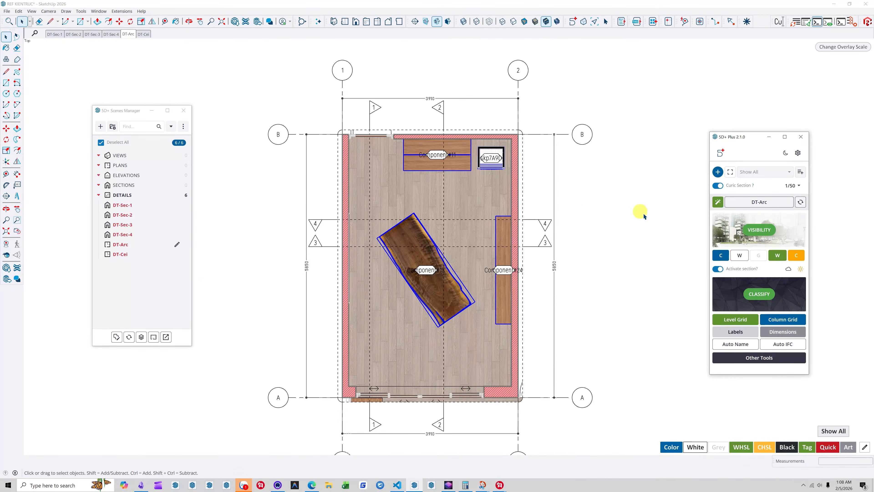
left_click(644, 212)
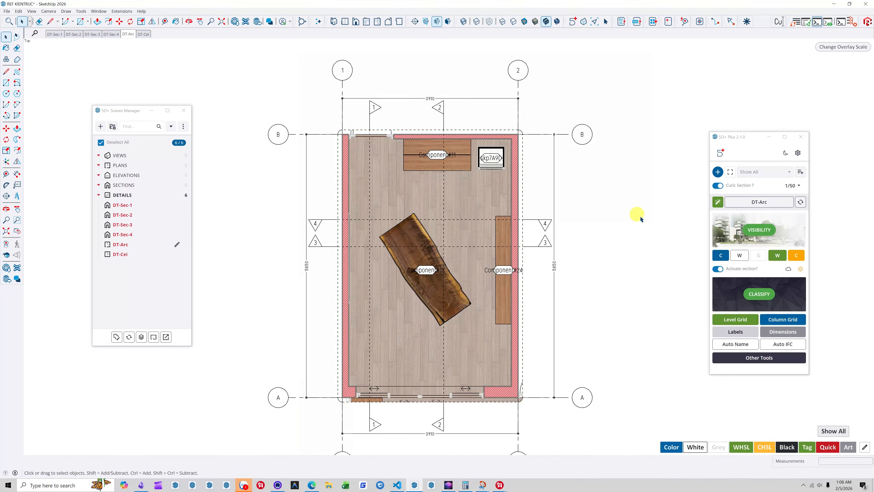
- Use the label selection tool to set the live-edge table label's definition name to TA
scroll(425, 290, "up", 2)
scroll(530, 182, "down", 2)
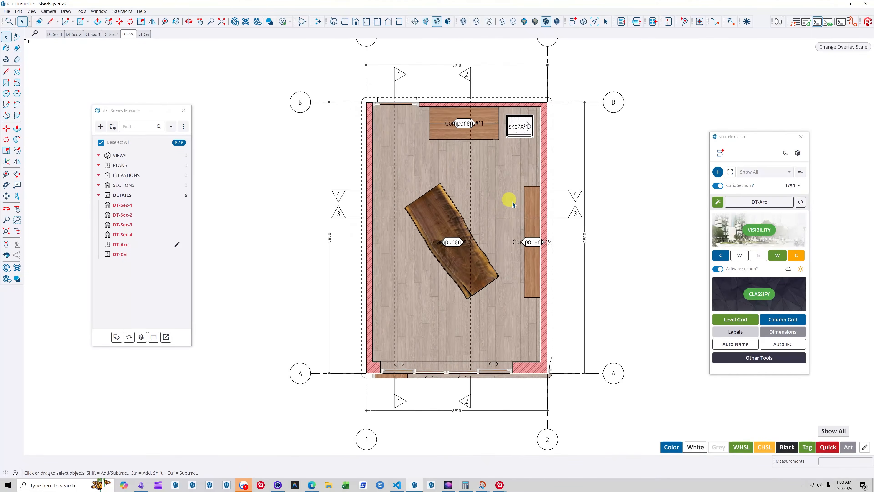
scroll(478, 207, "down", 1)
scroll(486, 178, "up", 1)
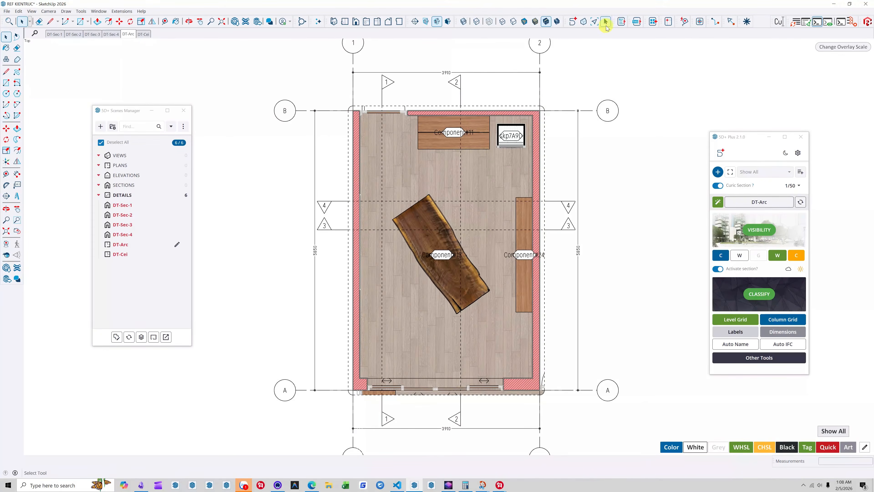
left_click(607, 22)
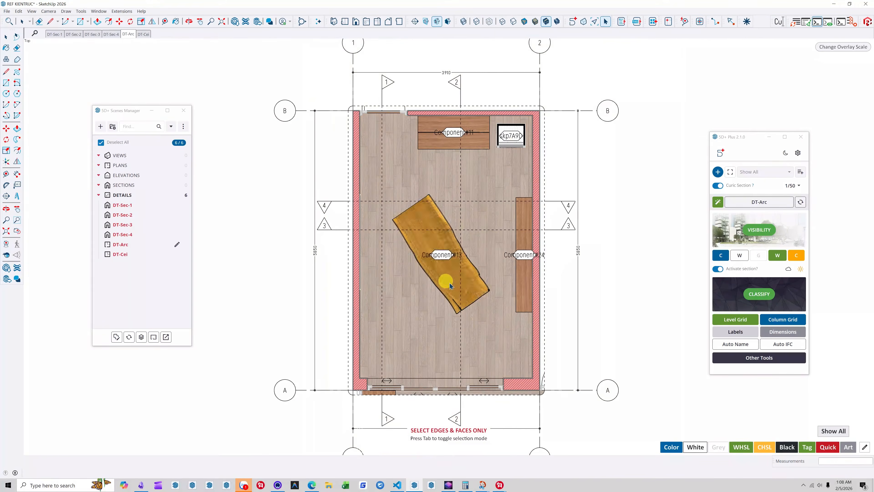
scroll(446, 259, "up", 3)
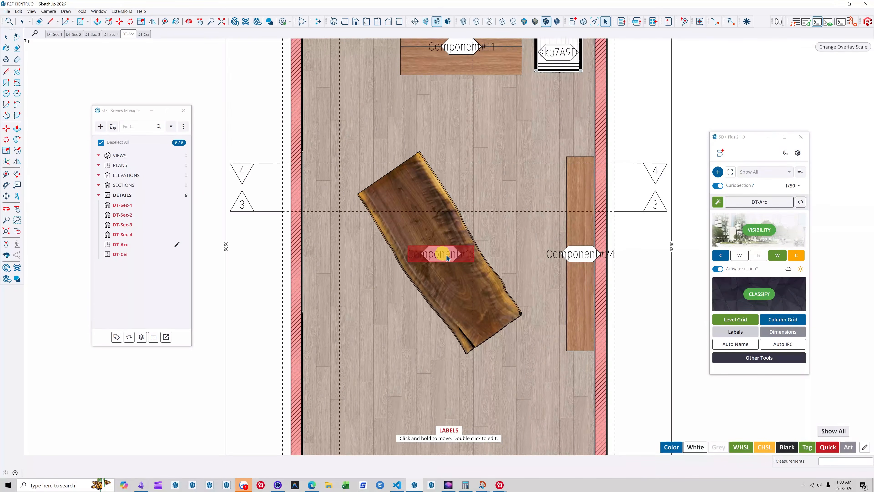
scroll(444, 255, "up", 1)
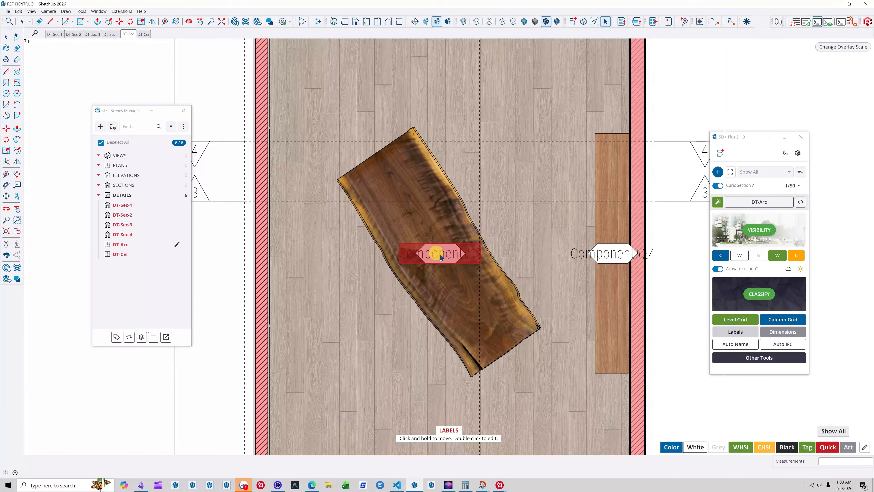
double_click(440, 254)
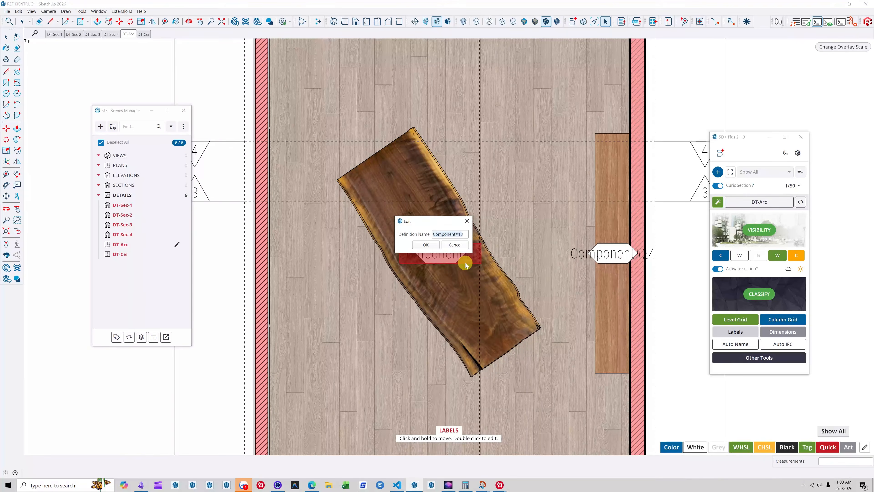
left_click(426, 244)
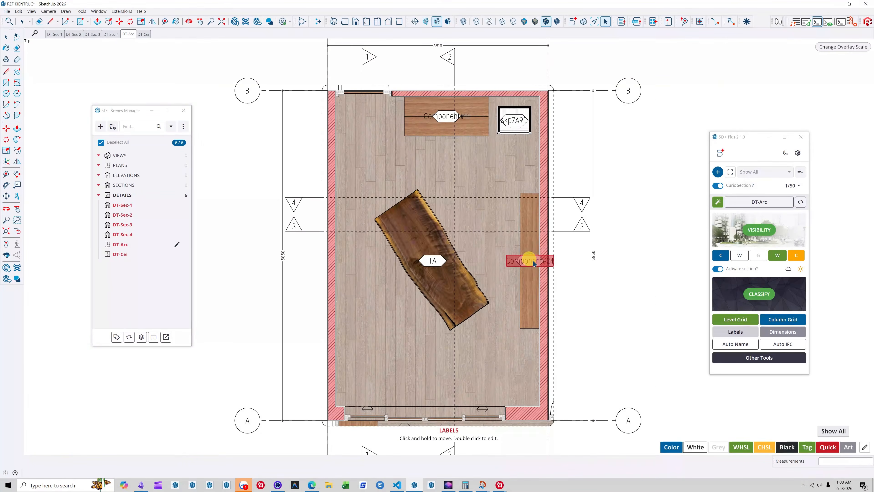
- Set the definition names of the long wall cabinet's label to S1 and the cabinet label beside the refrigerator to S2
double_click(533, 261)
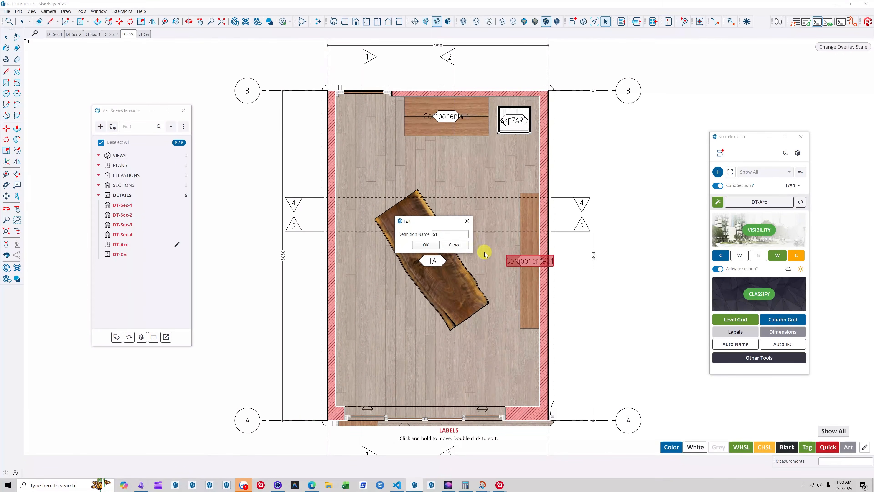
left_click(426, 244)
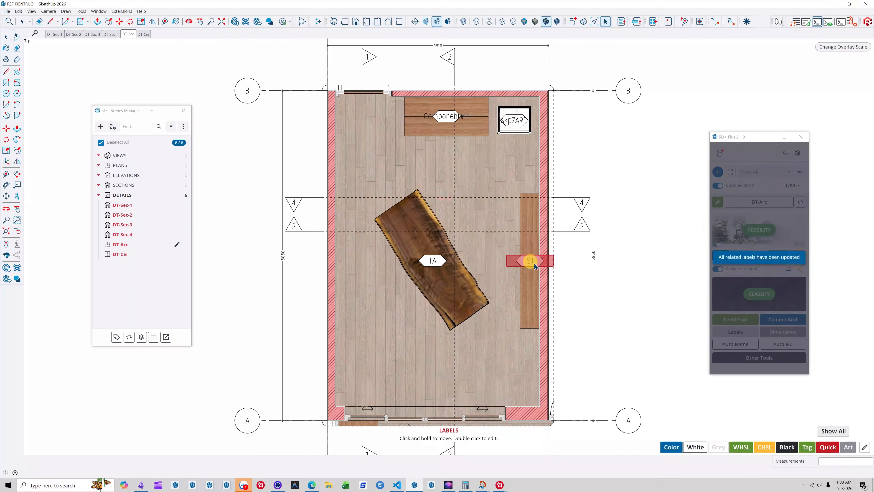
double_click(446, 116)
type("S2")
left_click(425, 244)
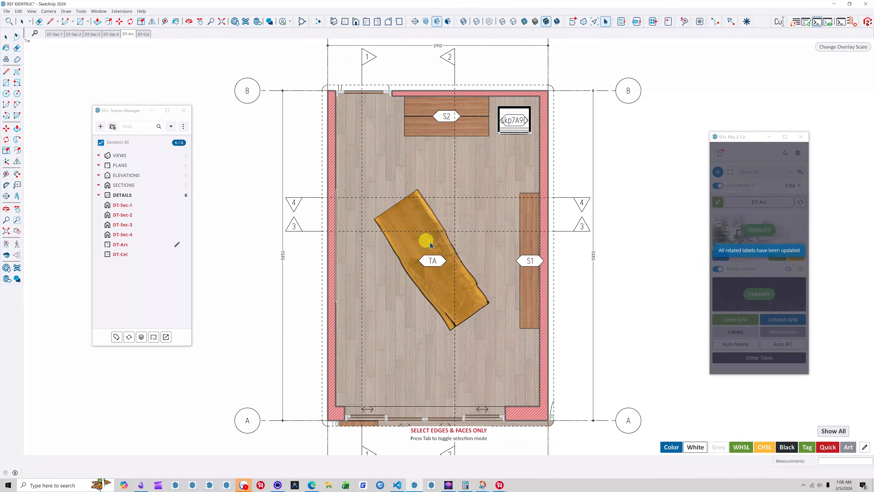
- Set the refrigerator label's definition name to M1
double_click(527, 126)
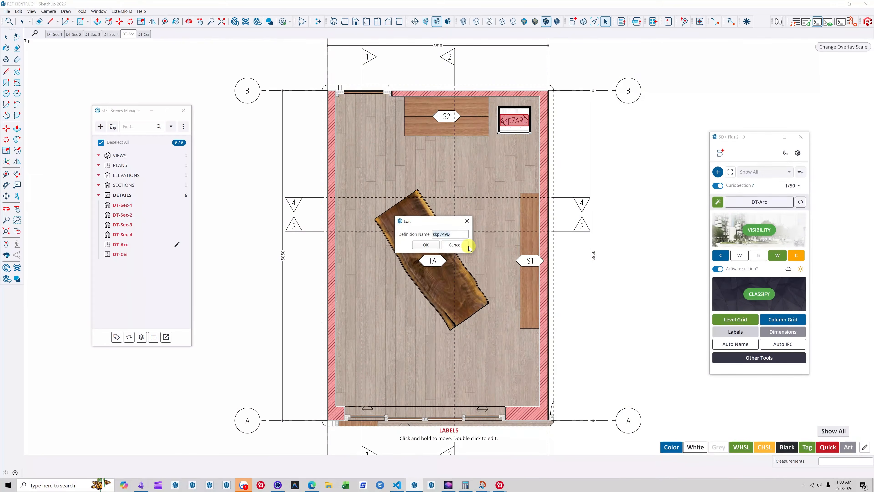
type("M1")
left_click(437, 246)
scroll(534, 175, "down", 3)
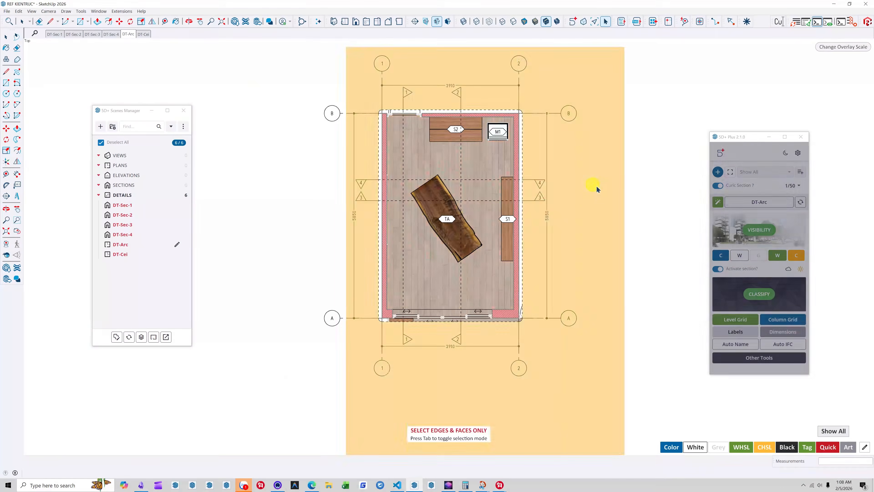
- Move the M1 label off the refrigerator to the clear floor just in front of it
scroll(467, 229, "up", 2)
scroll(462, 231, "up", 1)
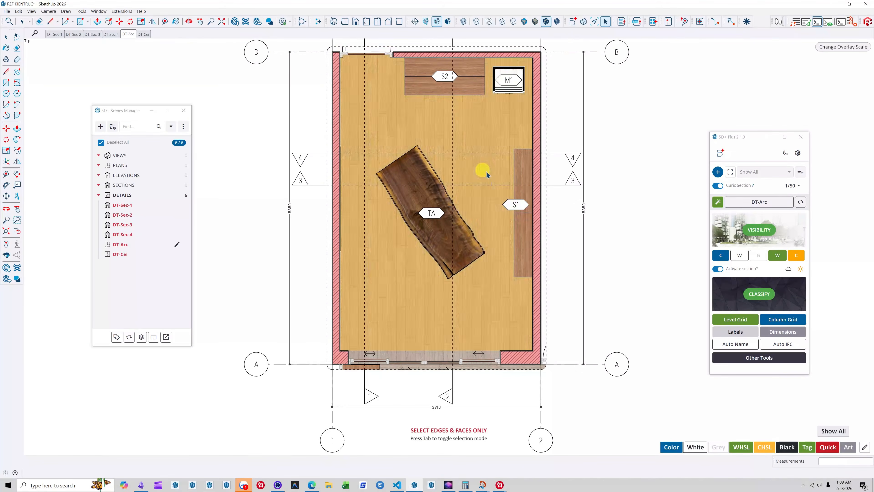
scroll(490, 170, "down", 2)
scroll(508, 104, "up", 4)
left_click_drag(506, 114, 508, 147)
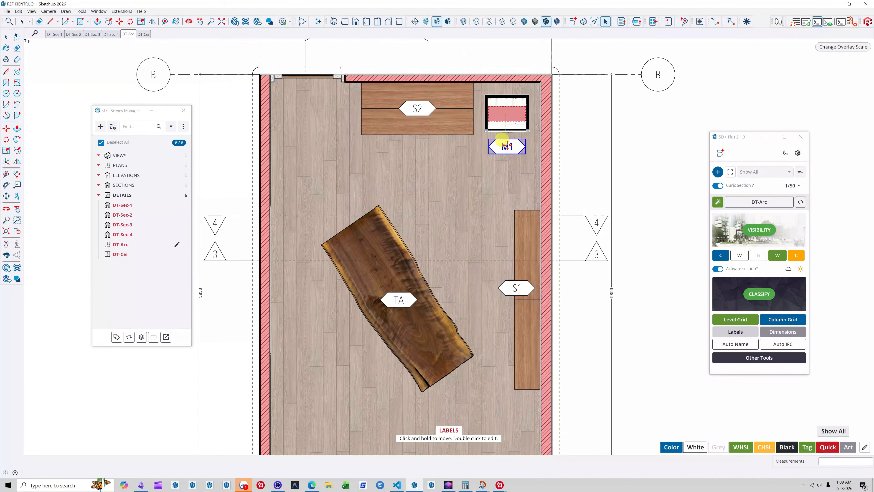
scroll(454, 170, "down", 3)
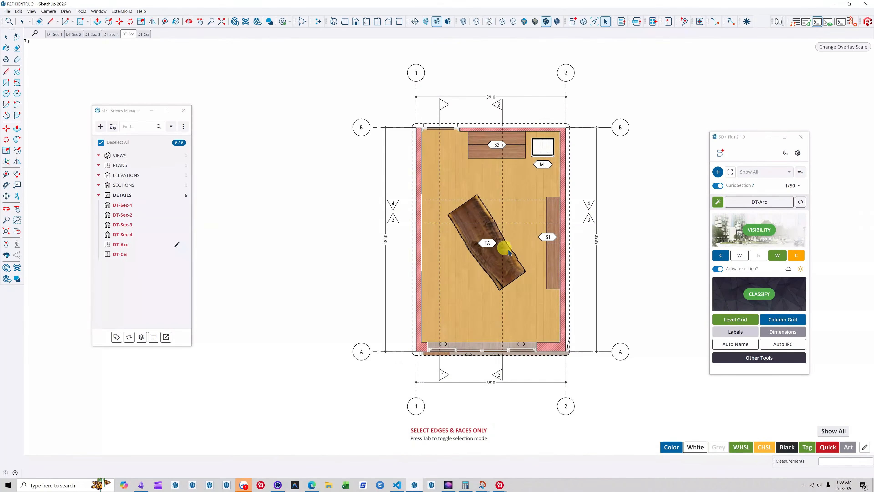
middle_click_drag(504, 244, 523, 328)
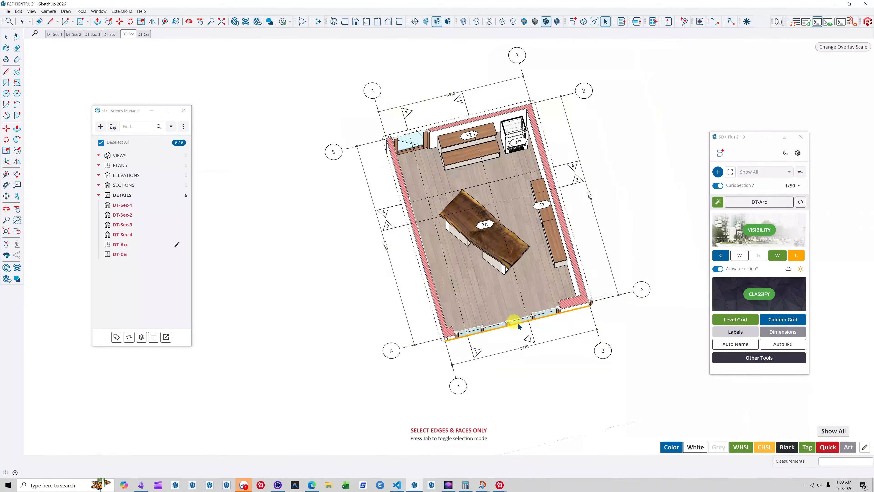
scroll(518, 324, "up", 3)
key("space")
scroll(518, 318, "down", 3)
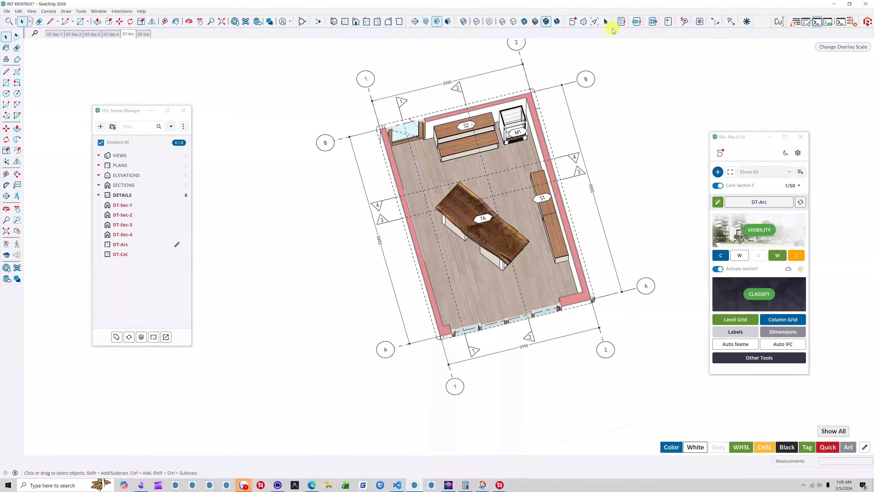
left_click(606, 23)
scroll(424, 136, "up", 1)
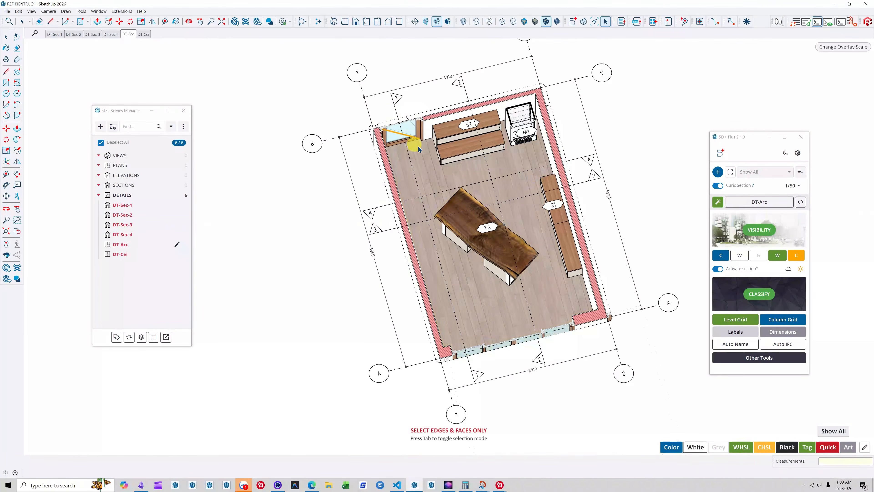
scroll(403, 147, "down", 1)
scroll(415, 136, "up", 1)
key("Tab")
middle_click_drag(415, 136, 415, 141)
key("space")
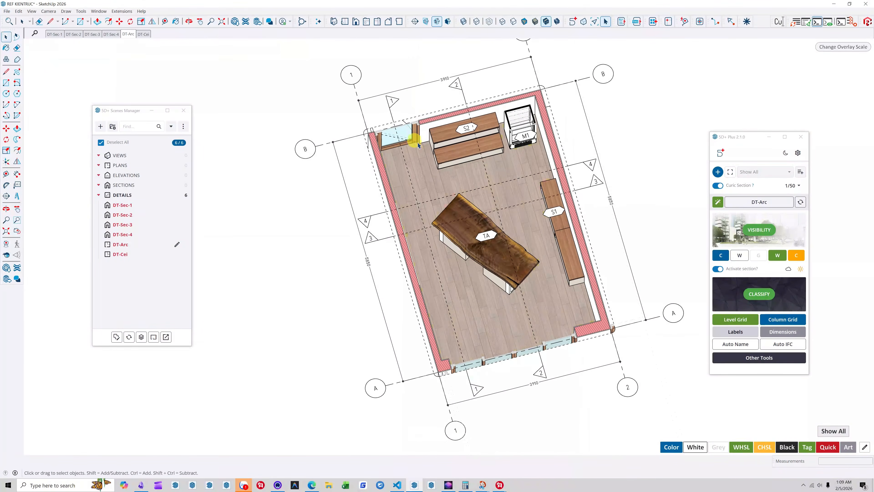
- Select the hinged door and the sliding door and create door labels at the Center position, without object elevation
left_click(416, 138)
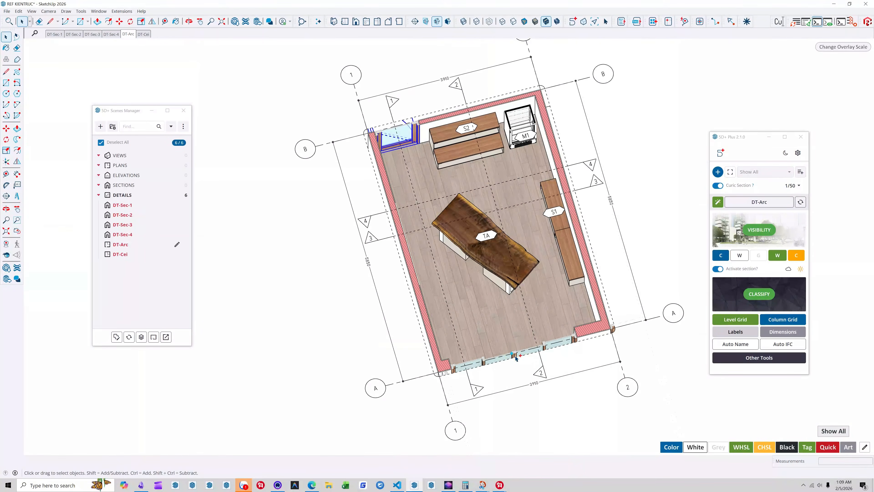
left_click(729, 334)
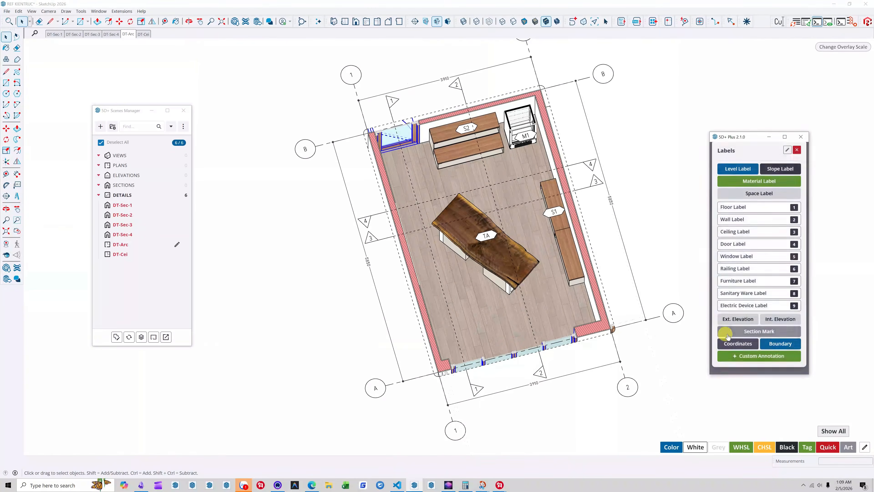
left_click(729, 248)
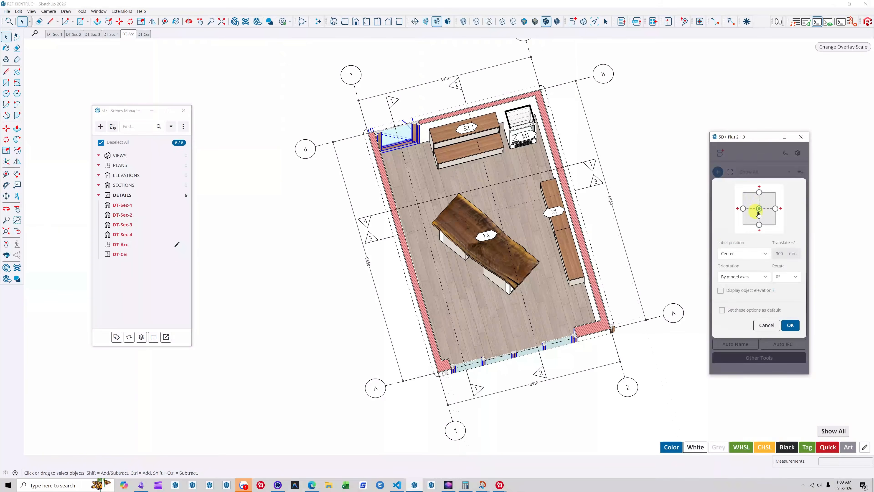
left_click(790, 325)
- Use the label selection tool to move the sliding door's D2 label inside the room, clear of the door
scroll(482, 330, "up", 2)
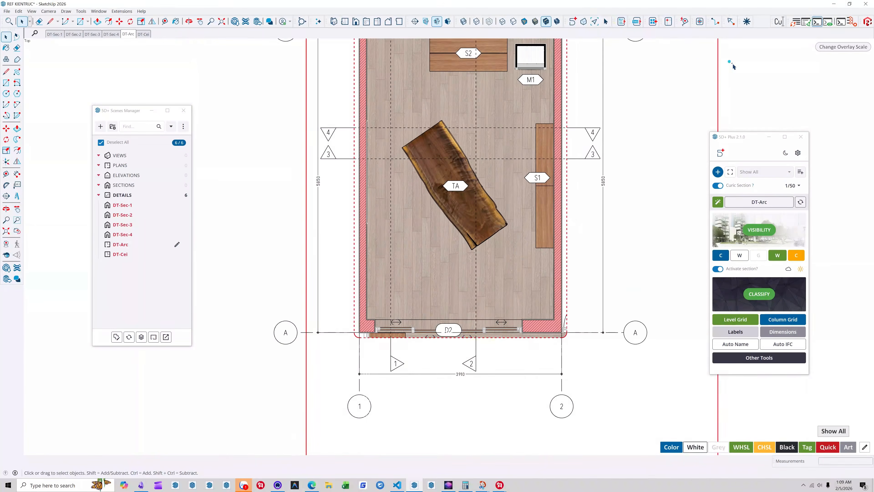
left_click(605, 21)
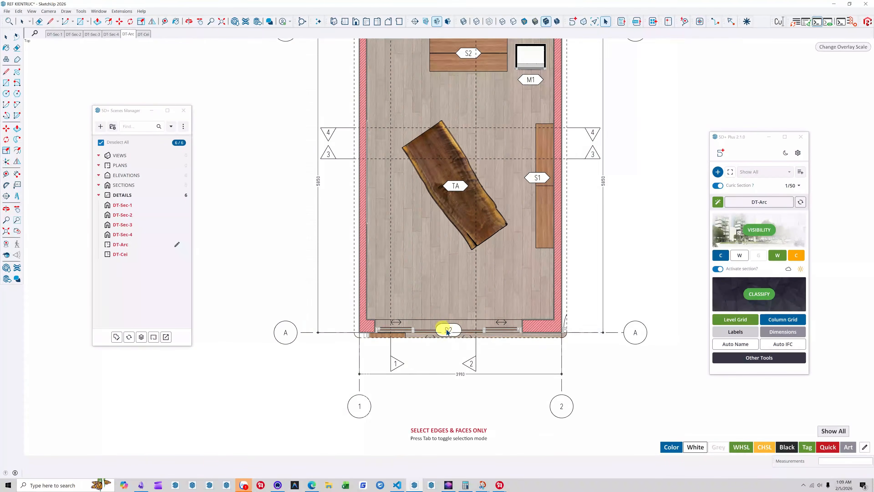
scroll(447, 330, "up", 2)
left_click_drag(447, 330, 447, 308)
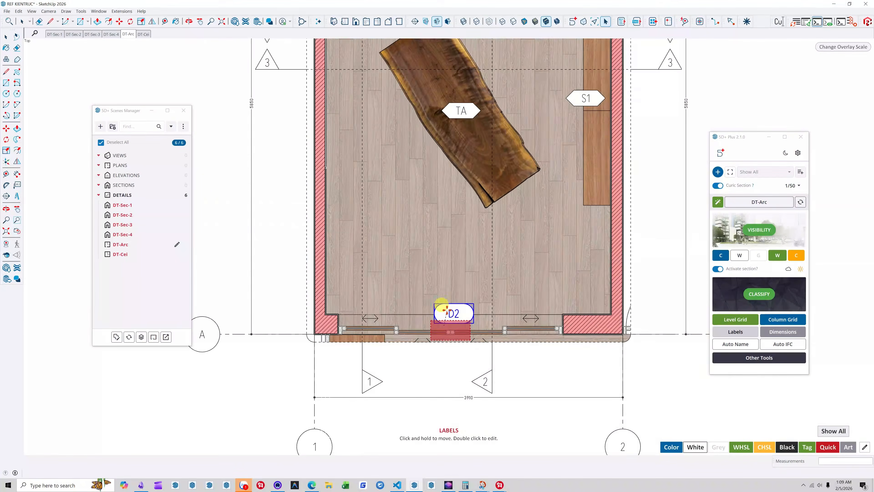
- Move the hinged door's label from outside the wall to just inside the room below the door
scroll(523, 351, "down", 3)
scroll(453, 137, "up", 4)
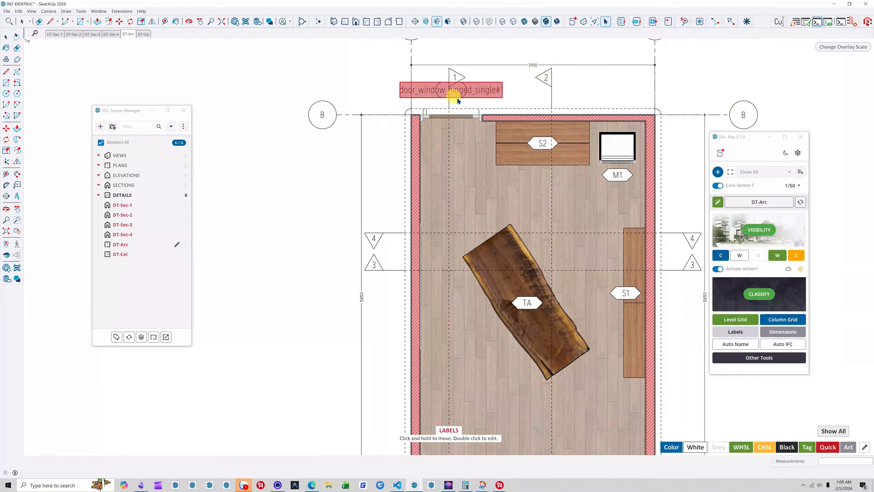
left_click_drag(458, 100, 458, 137)
scroll(458, 137, "up", 2)
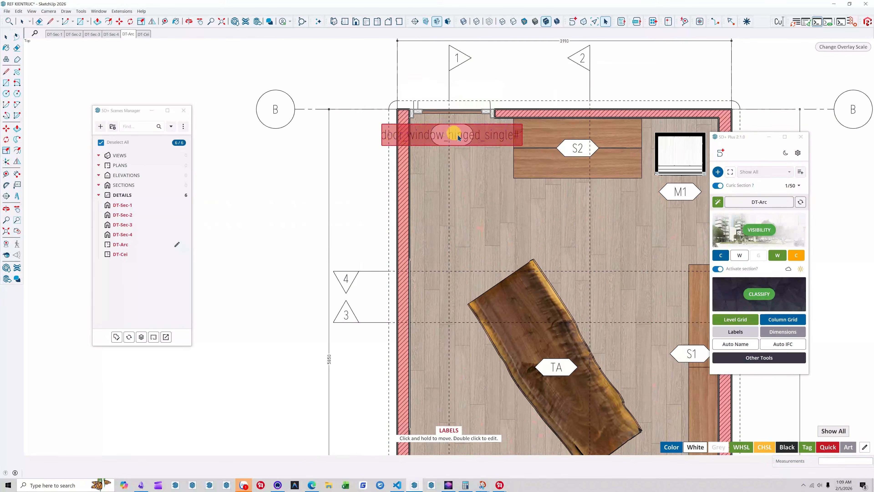
- Try D2 and D3 as the definition name of the hinged door's label
double_click(458, 137)
type("D2")
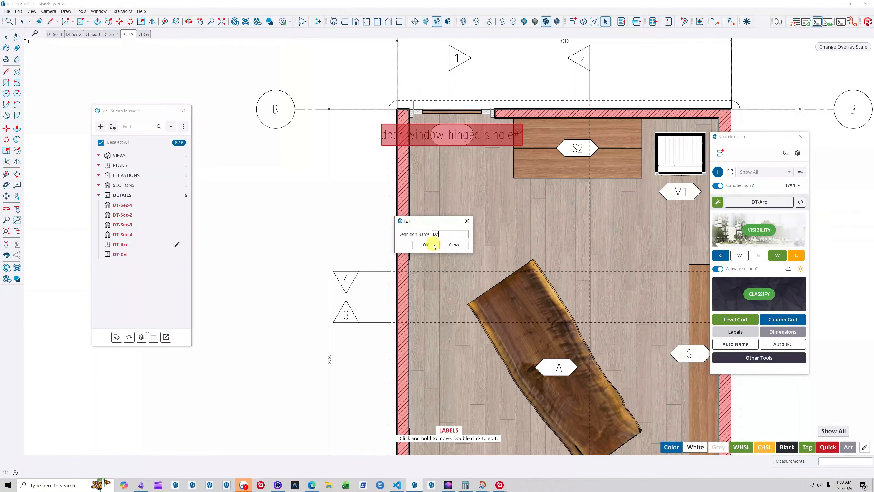
left_click(426, 244)
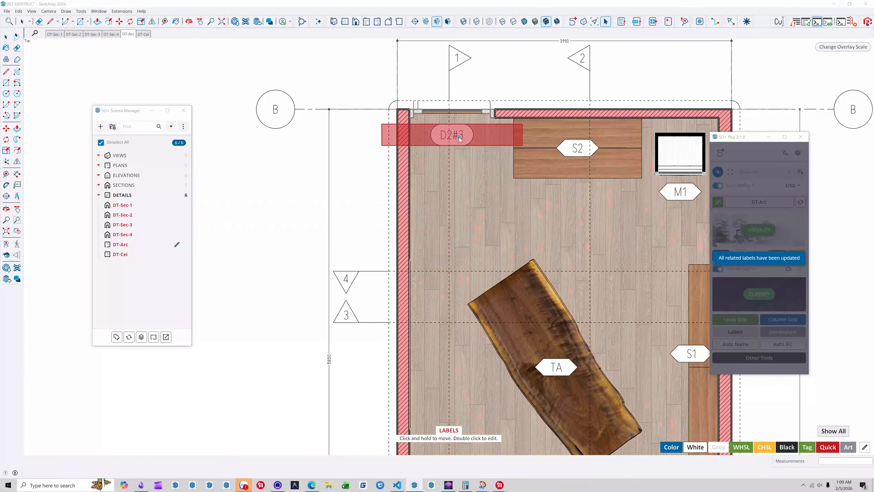
double_click(452, 134)
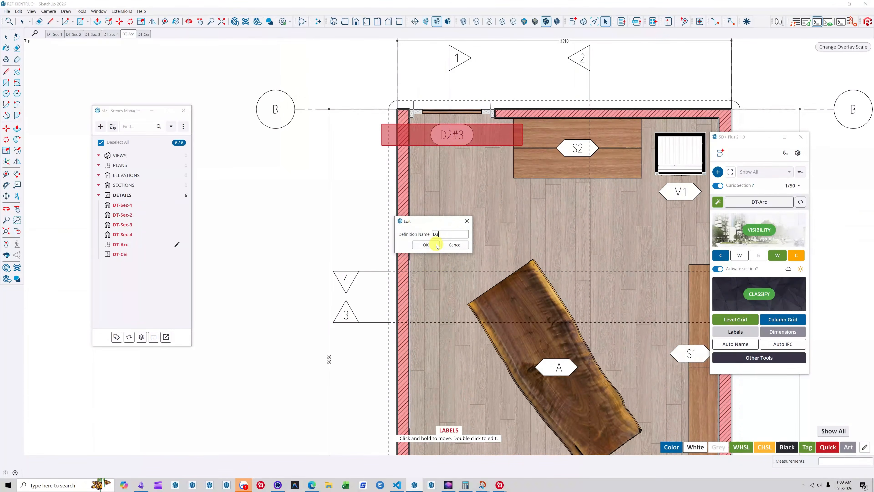
left_click(426, 244)
- Set the hinged door label's definition name to D4
double_click(452, 134)
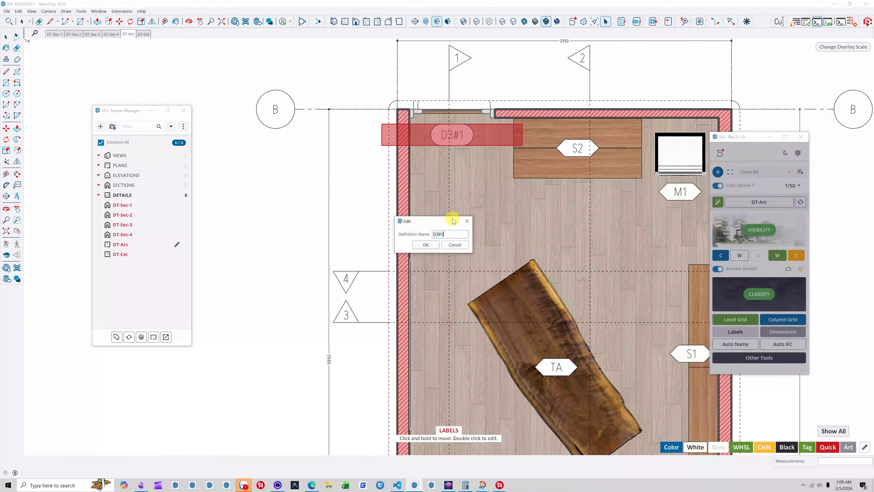
left_click(438, 238)
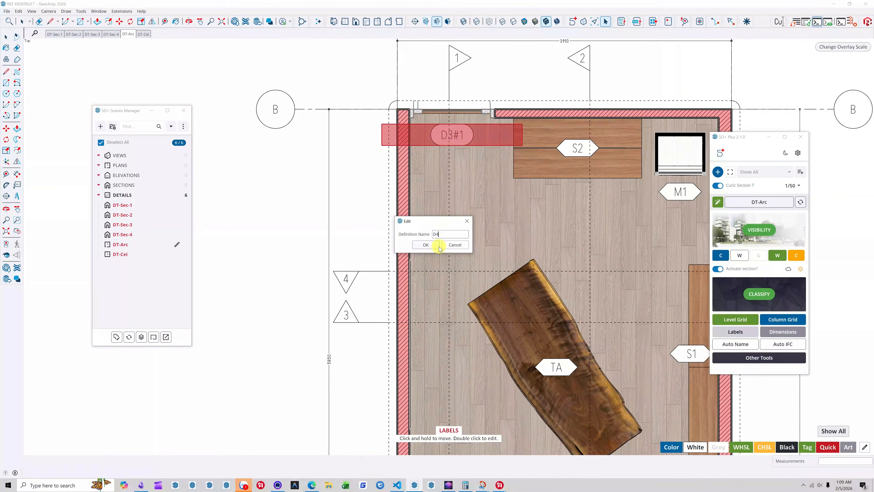
left_click(431, 245)
key("space")
scroll(397, 114, "down", 3)
scroll(430, 133, "up", 3)
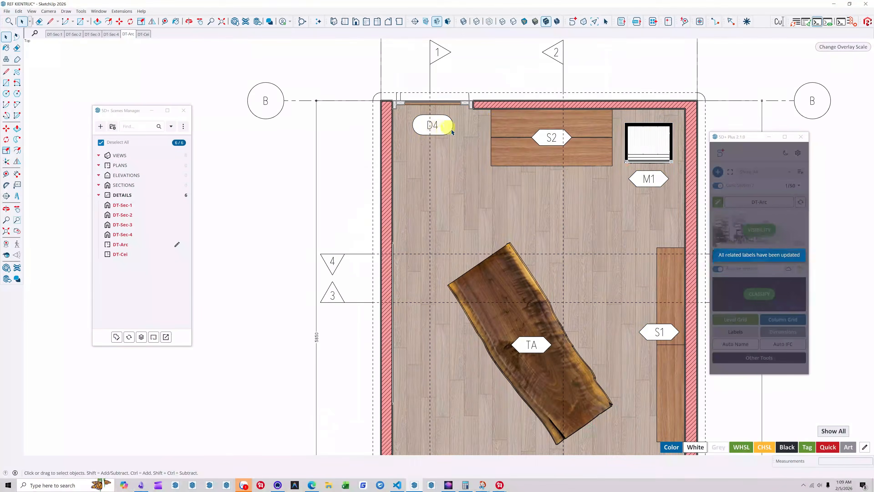
- Move the D4 label sideways toward cabinet S2 so it is clear of section line 1
left_click(606, 21)
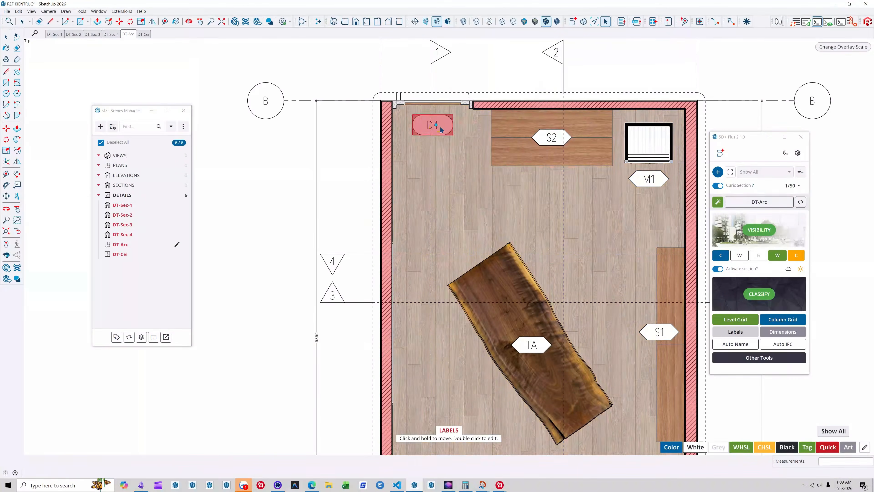
left_click_drag(441, 129, 460, 129)
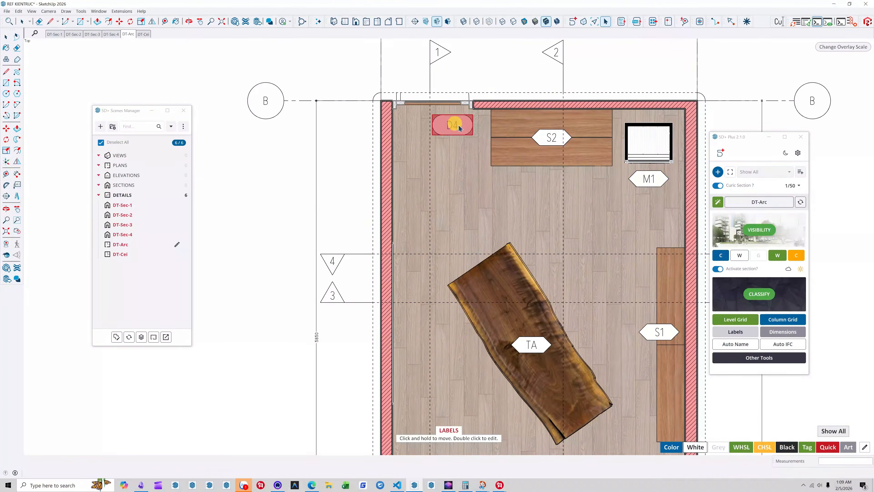
key("space")
scroll(372, 102, "down", 5)
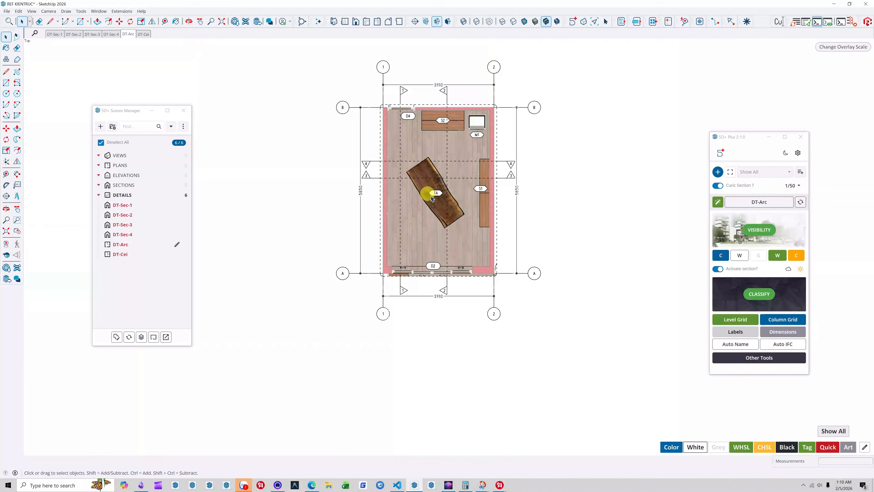
- Open the DT-Sec-3 scene from its section mark 3 on the plan, using the label selection tool
middle_click_drag(397, 153, 513, 198)
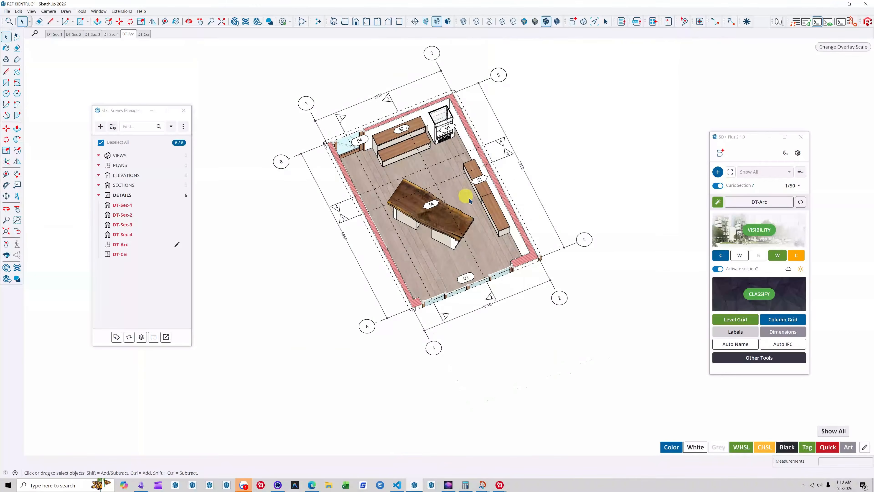
middle_click_drag(470, 200, 472, 231)
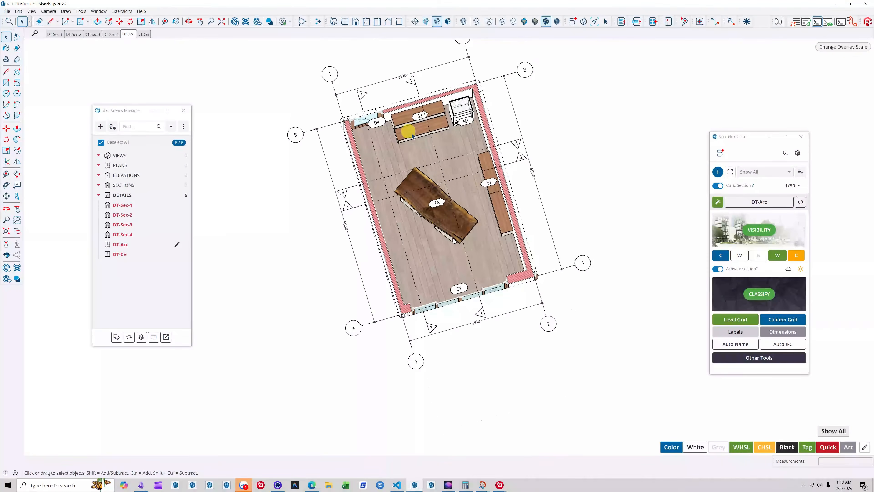
middle_click_drag(415, 114, 589, 192)
left_click(606, 22)
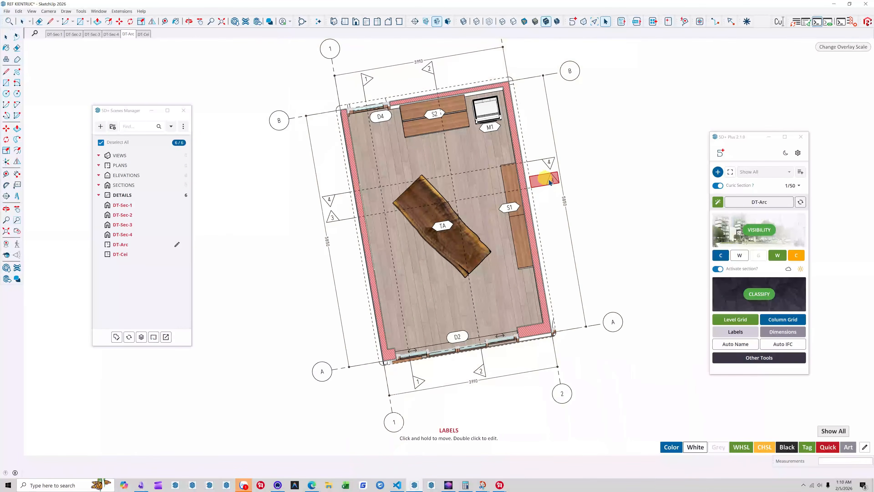
double_click(552, 181)
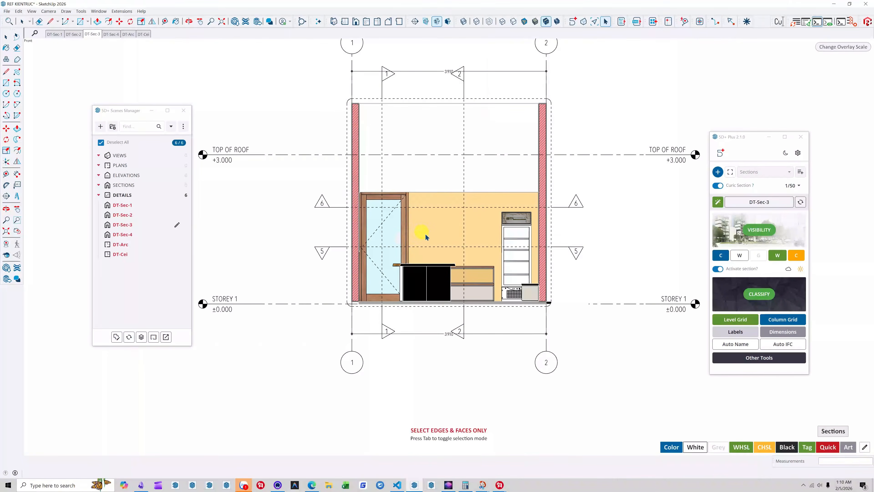
- Add a centred door label without object elevation to the hinged door in the DT-Sec-3 scene
key("Tab")
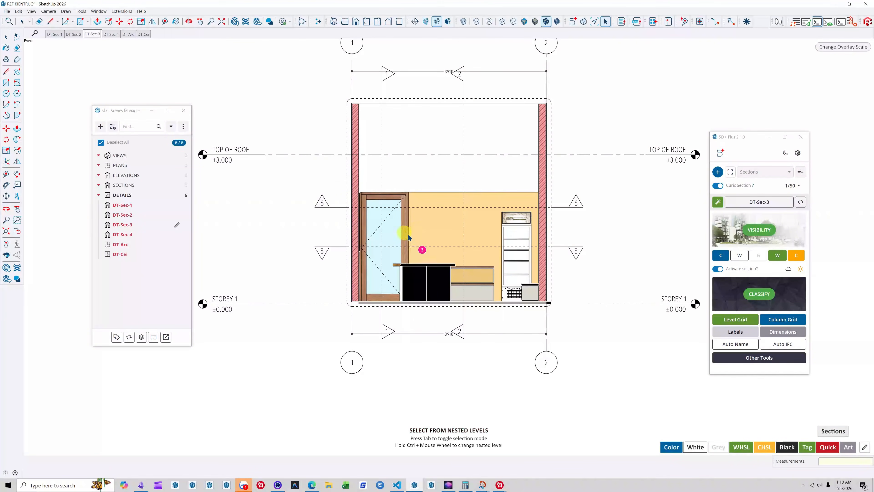
scroll(401, 236, "up", 1, "ctrl")
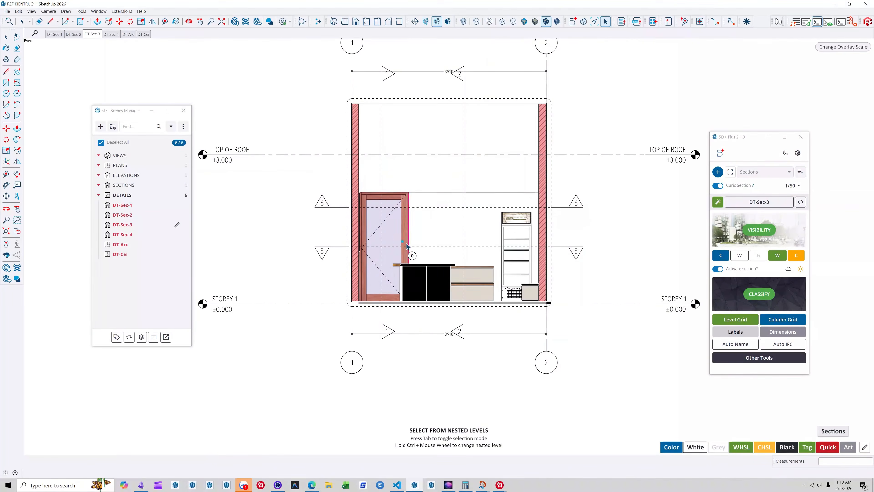
key("space")
left_click(413, 254)
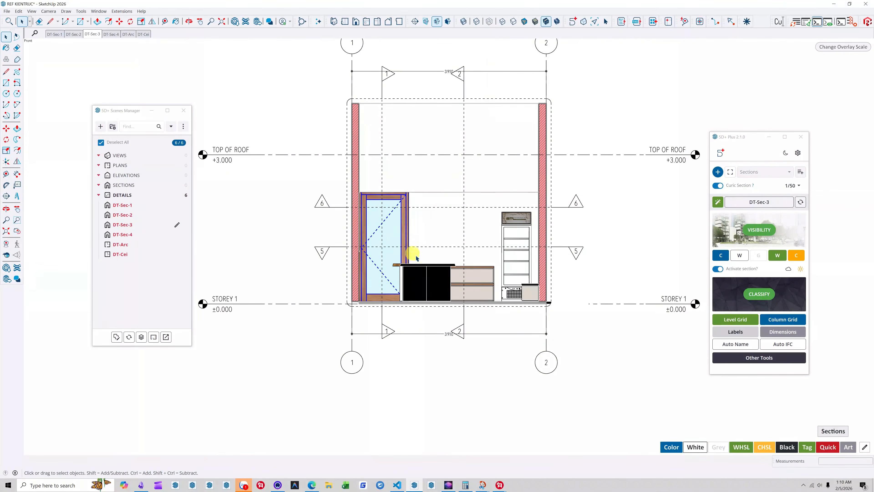
left_click(740, 331)
left_click(726, 249)
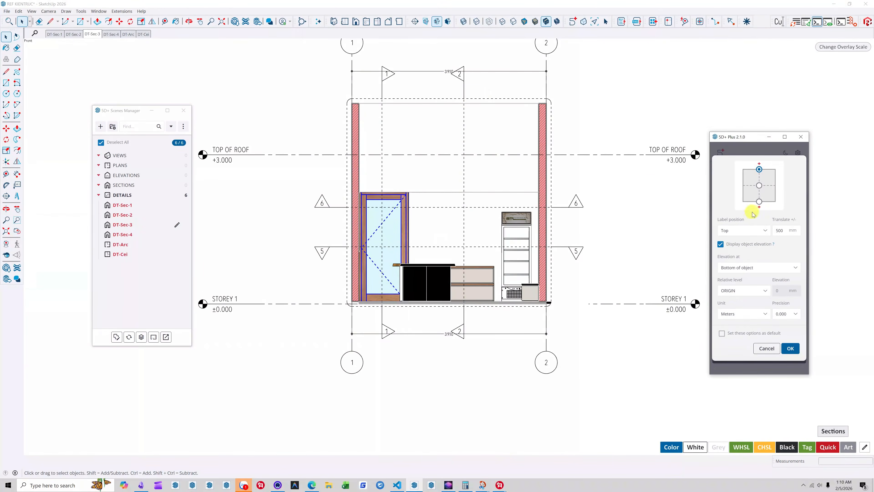
left_click(760, 186)
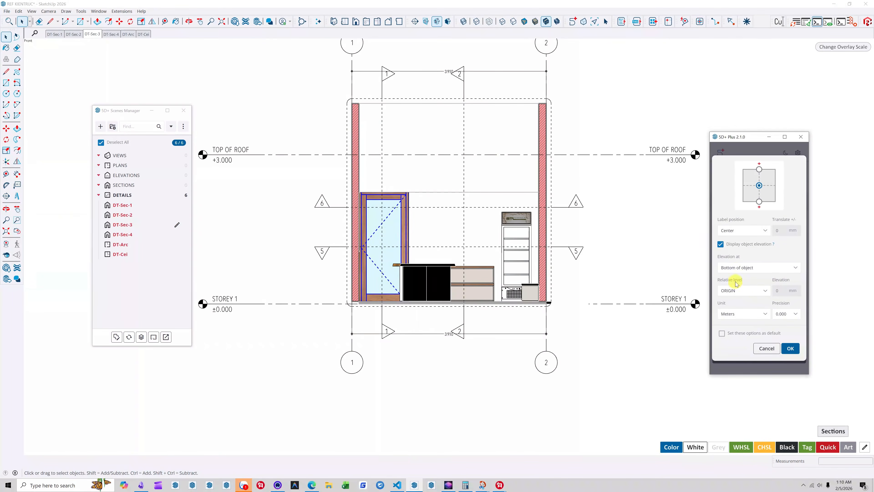
left_click(721, 245)
left_click(791, 314)
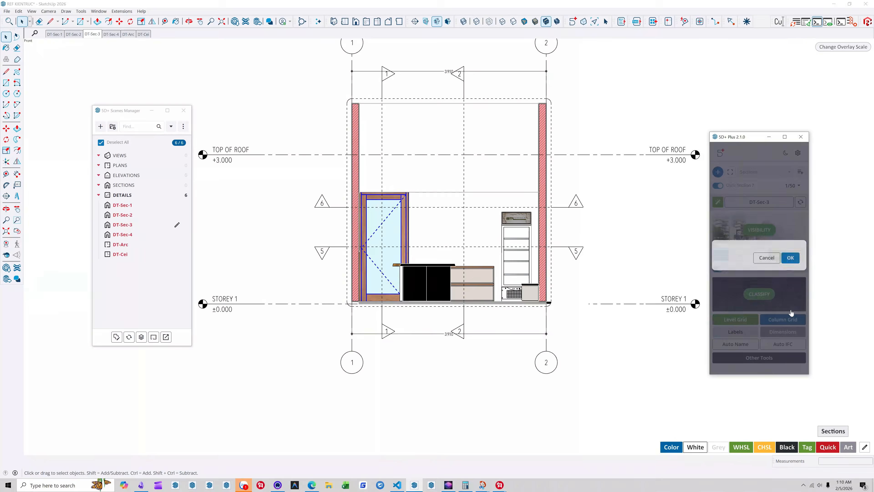
- Select the stepped shelf, display fridge, table and low cabinet, and add furniture labels without object elevation
scroll(384, 244, "up", 3)
scroll(392, 250, "down", 2)
scroll(393, 244, "down", 2)
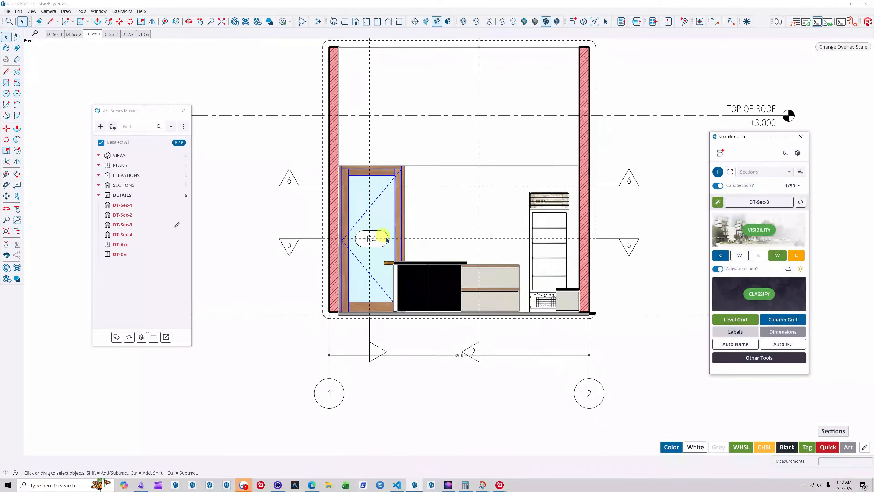
double_click(471, 278)
left_click(471, 278)
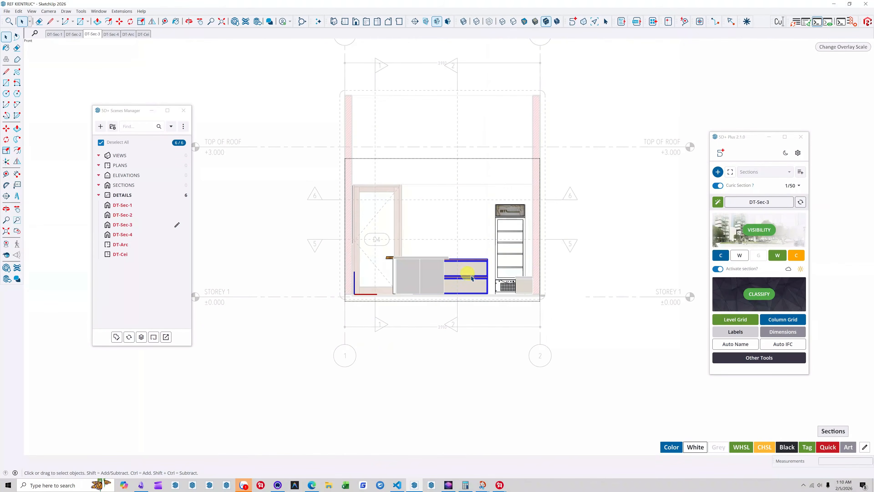
left_click(505, 271, "ctrl")
middle_click_drag(509, 275, 416, 264)
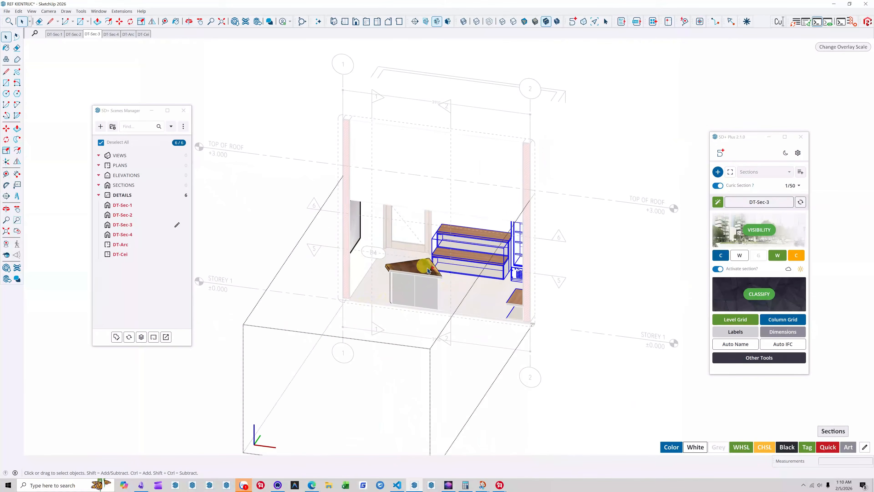
left_click(736, 332)
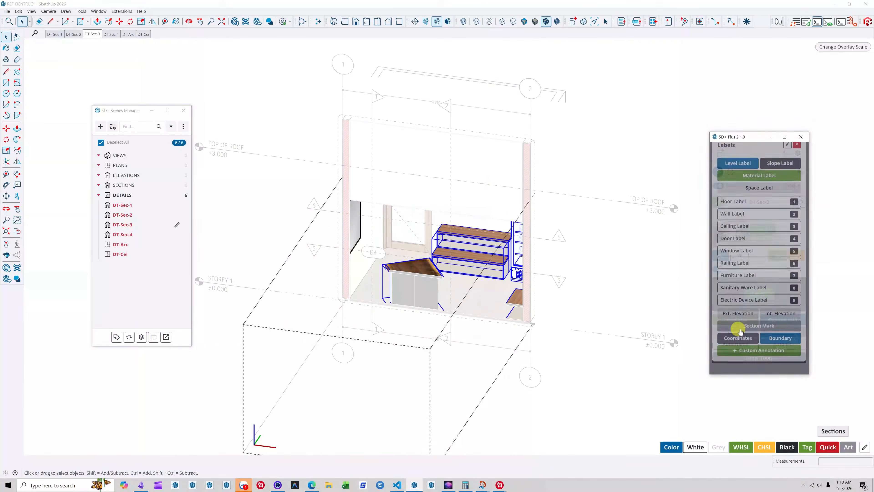
left_click(750, 284)
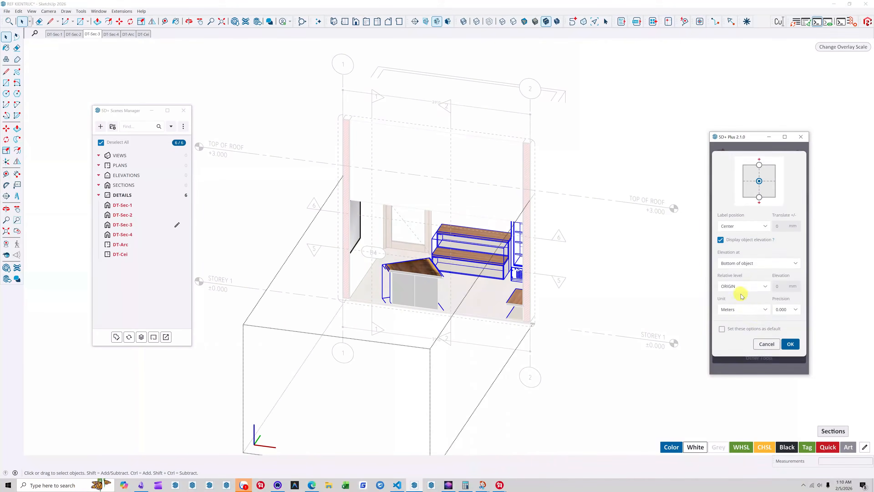
left_click(721, 246)
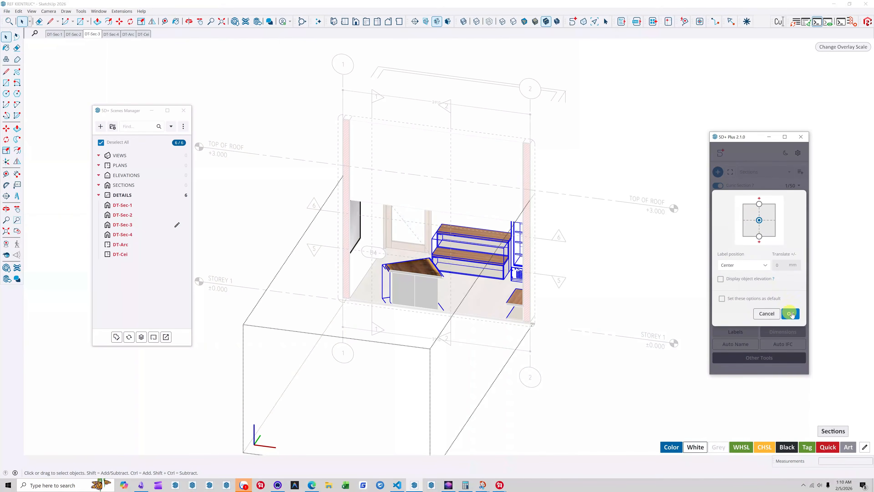
middle_click_drag(517, 273, 578, 205)
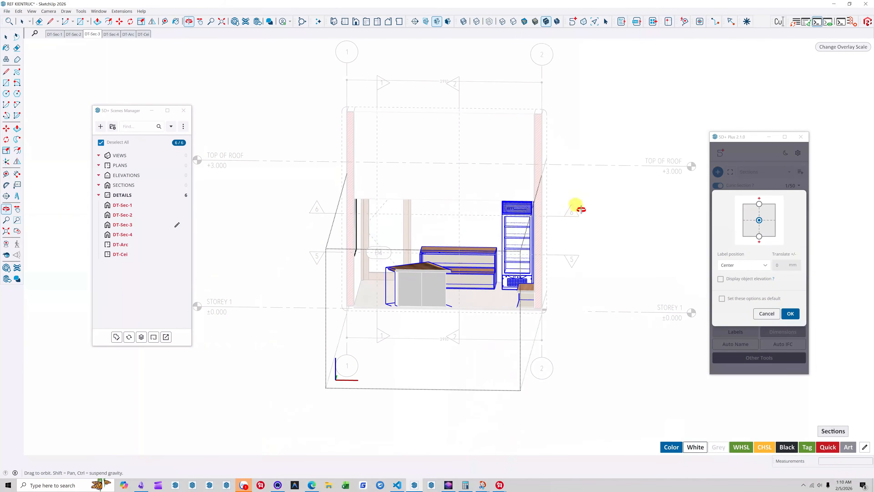
left_click(791, 314)
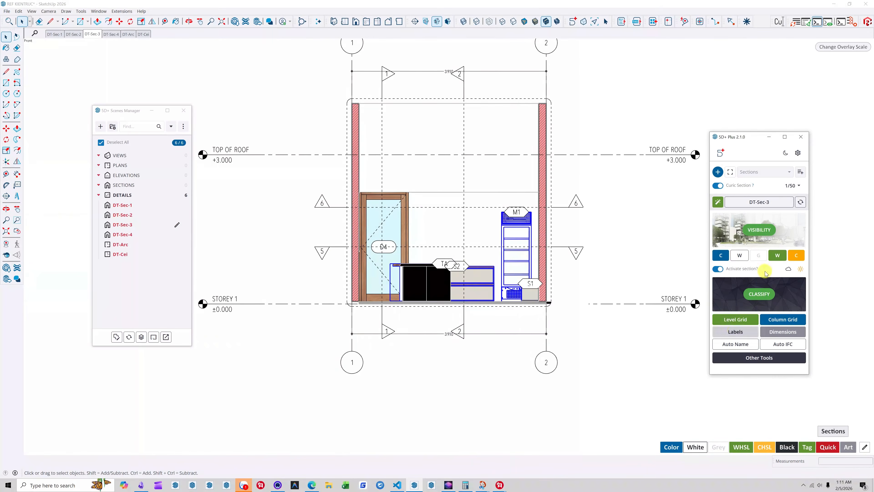
- Regenerate the selected furniture's labels at the Top position with an offset that lifts them above each object
left_click(736, 331)
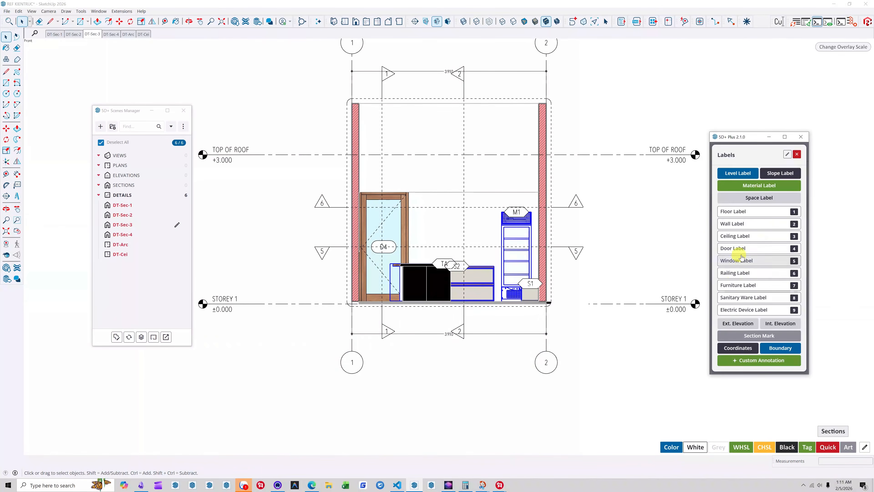
left_click(736, 288)
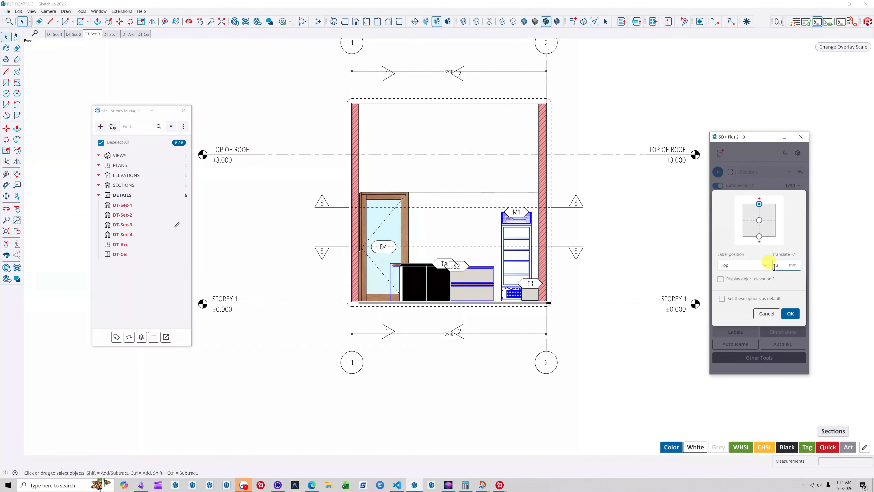
left_click(791, 313)
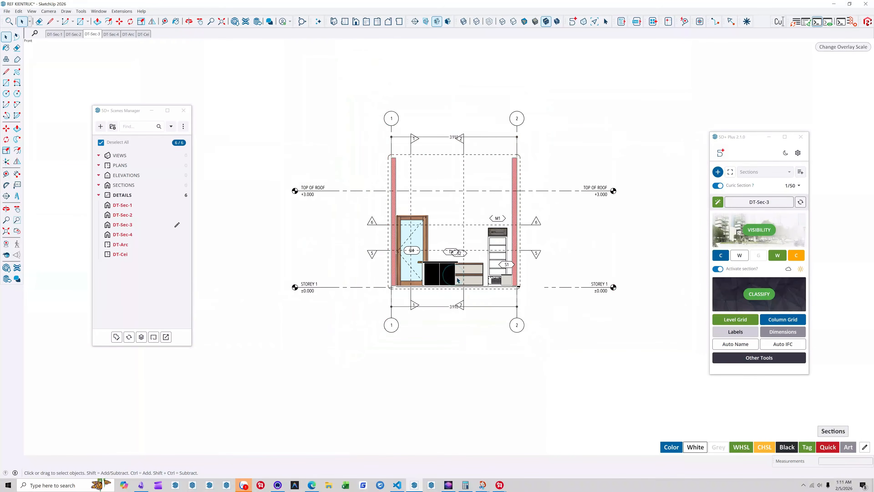
- Move the TA label down onto the table front and delete the S2 label from the section
scroll(453, 267, "up", 5)
left_click_drag(422, 242, 451, 285)
left_click(471, 242)
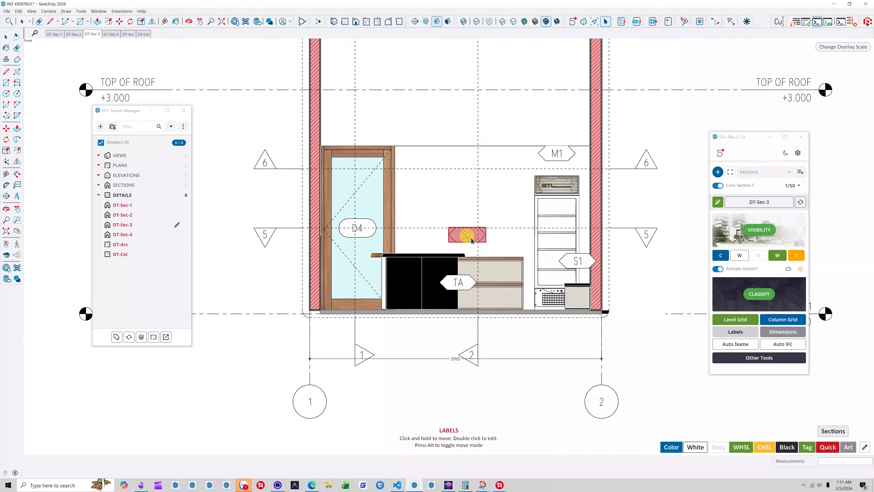
scroll(472, 241, "up", 3)
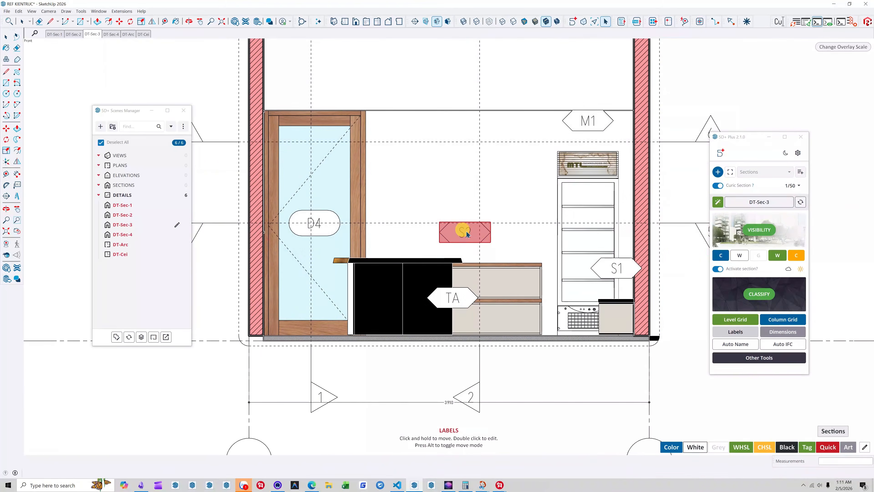
left_click(466, 229)
scroll(460, 236, "down", 2)
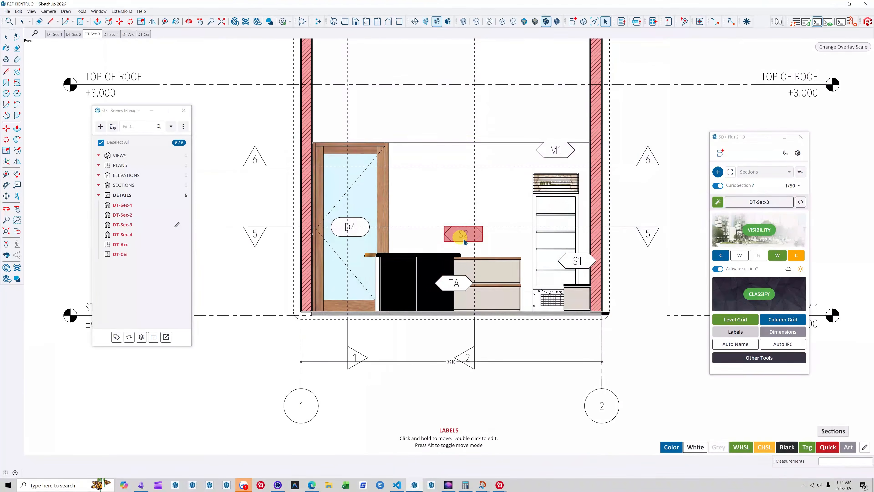
key("space")
left_click(464, 238)
double_click(464, 237)
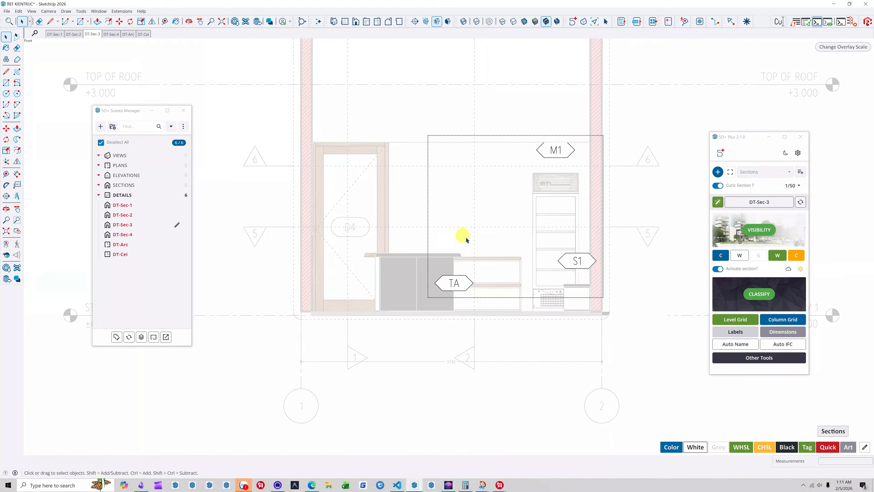
scroll(432, 242, "down", 3)
left_click(609, 229)
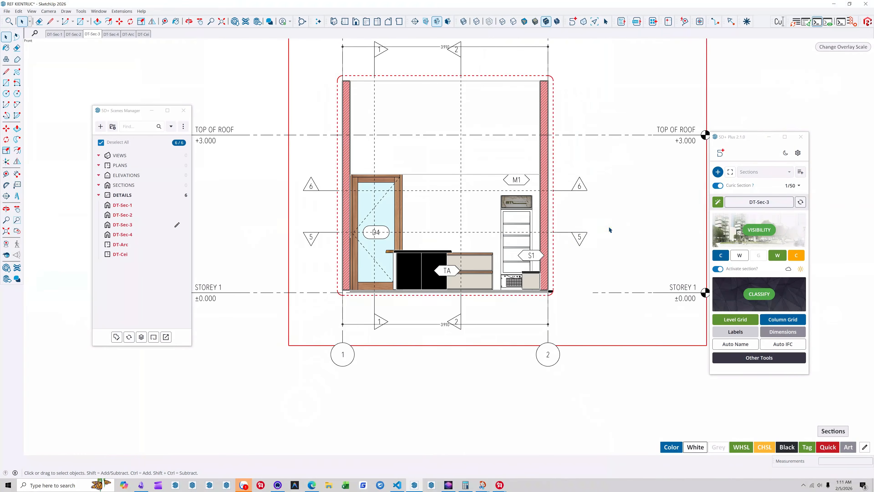
- Move the M1 label down onto the display fridge and shift the S1 label down toward the low cabinet
left_click(606, 21)
scroll(518, 183, "up", 4)
left_click_drag(500, 199, 495, 280)
left_click_drag(527, 339, 507, 355)
scroll(444, 270, "down", 5)
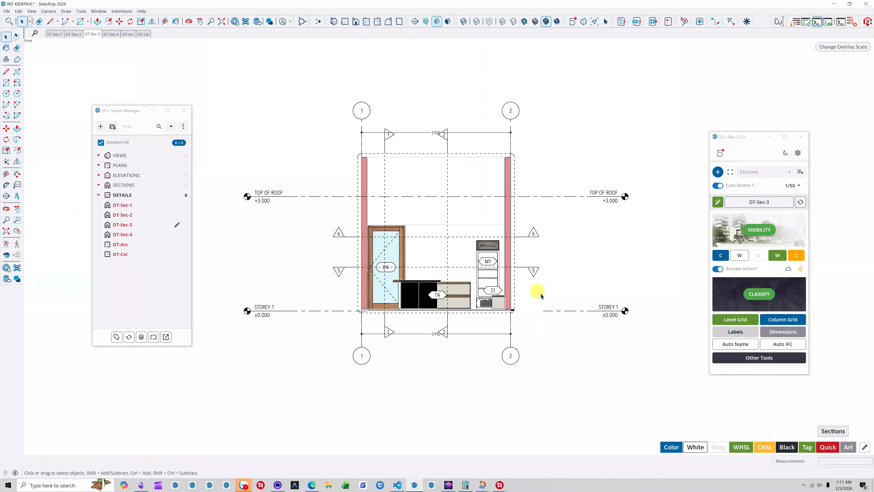
- Go to the DT-Arc scene from section mark 5 and examine in 3D where the cut passes through the display fridge
scroll(511, 287, "up", 1)
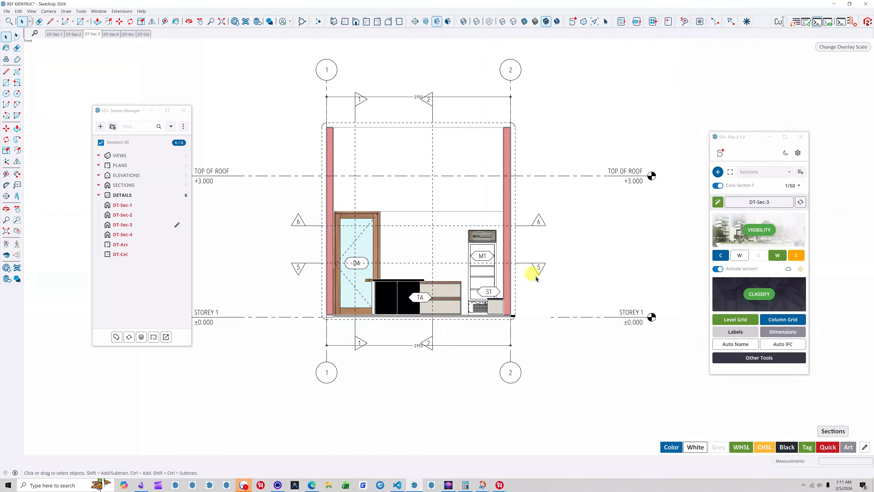
scroll(532, 265, "up", 3)
scroll(509, 267, "down", 2)
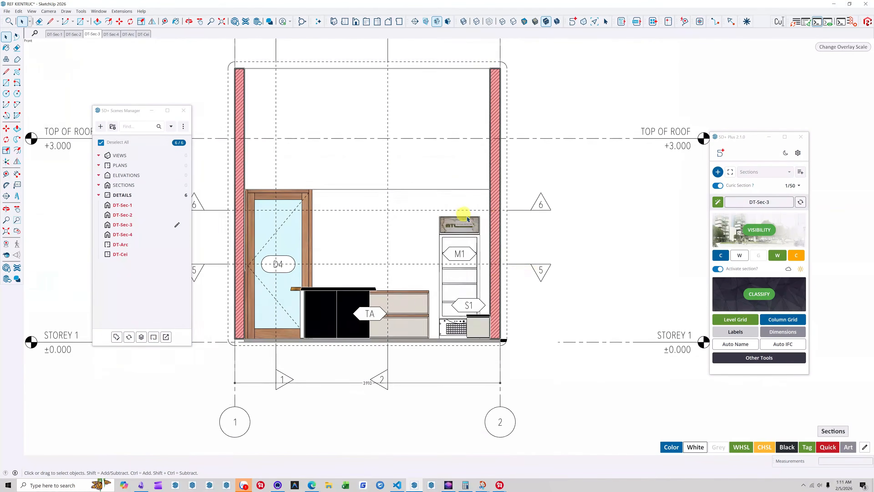
scroll(454, 217, "up", 2)
scroll(444, 214, "down", 3)
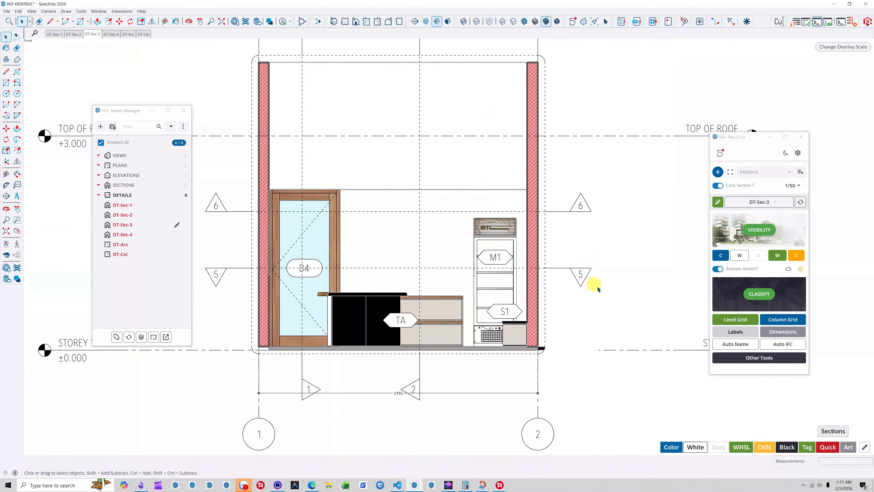
right_click(582, 276)
left_click(589, 280)
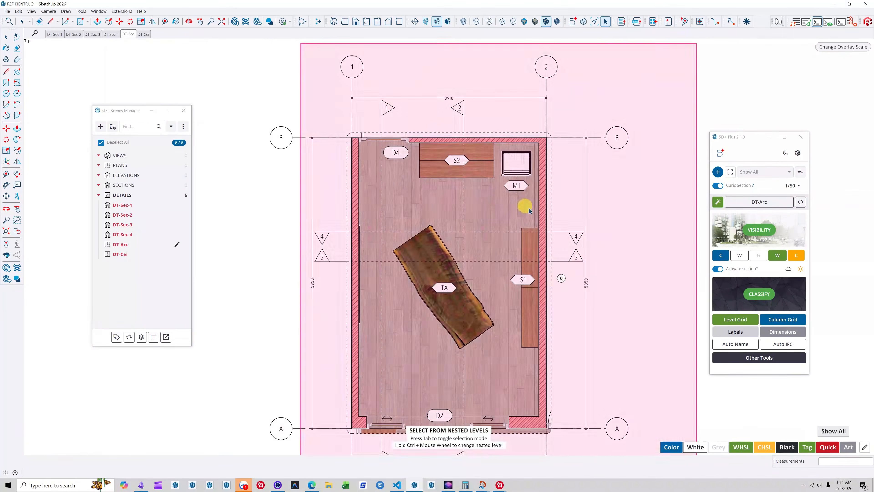
scroll(523, 157, "up", 3)
scroll(520, 140, "up", 3)
middle_click_drag(471, 259, 641, 105)
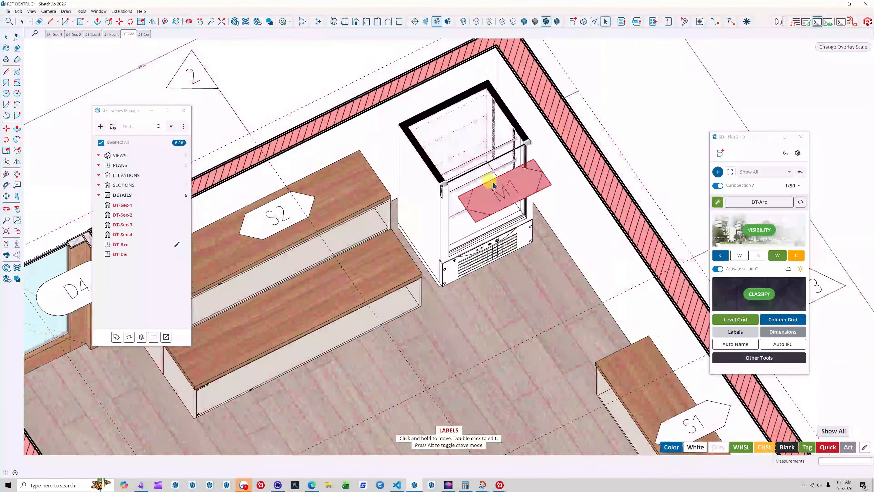
scroll(491, 193, "down", 5)
scroll(376, 141, "down", 3)
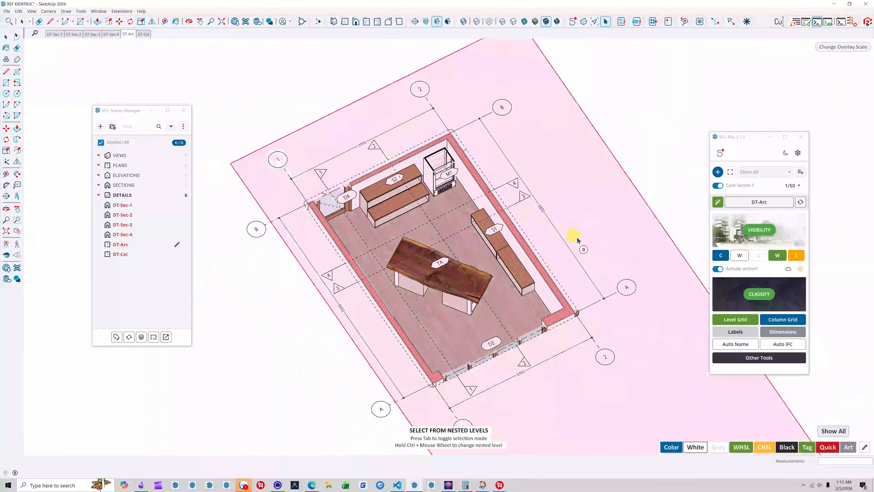
- Return to DT-Sec-3 from section mark 3, raise section cut 5 to just below section line 6, and update all affected scenes
right_click(530, 205)
left_click(537, 209)
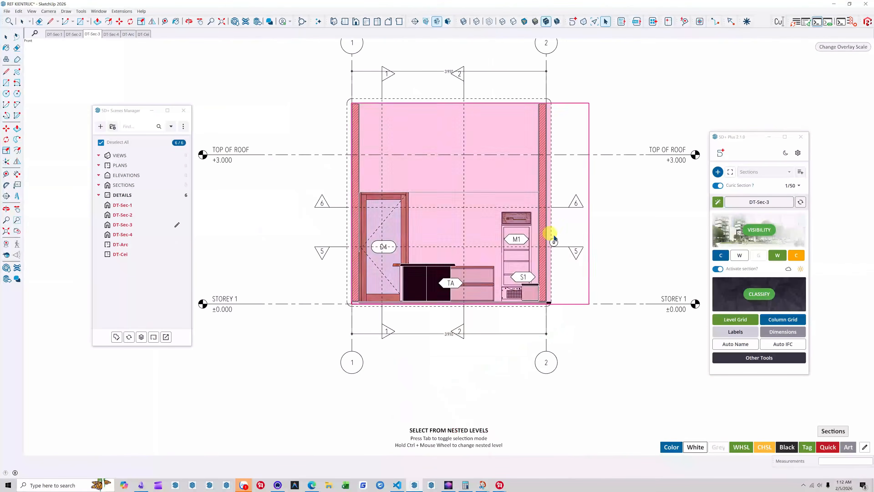
mouse_move(577, 252)
left_mouse_down()
mouse_move(574, 206)
mouse_move(576, 214)
left_mouse_up()
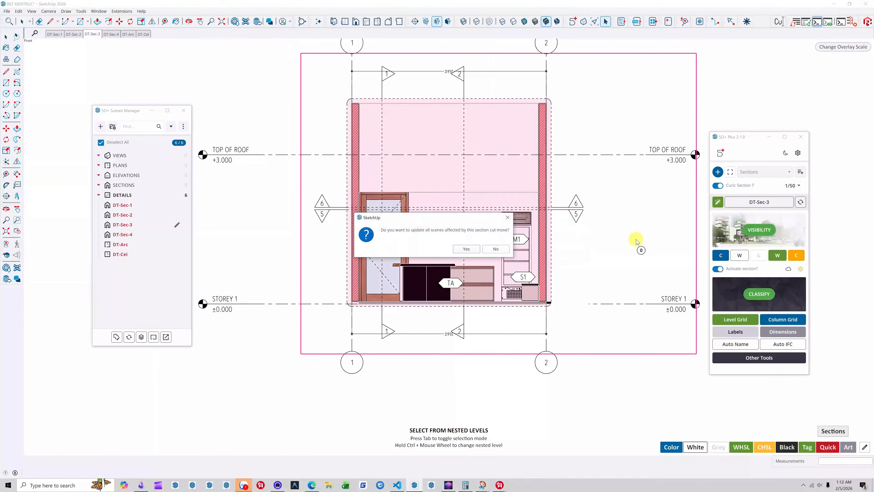
left_click(470, 249)
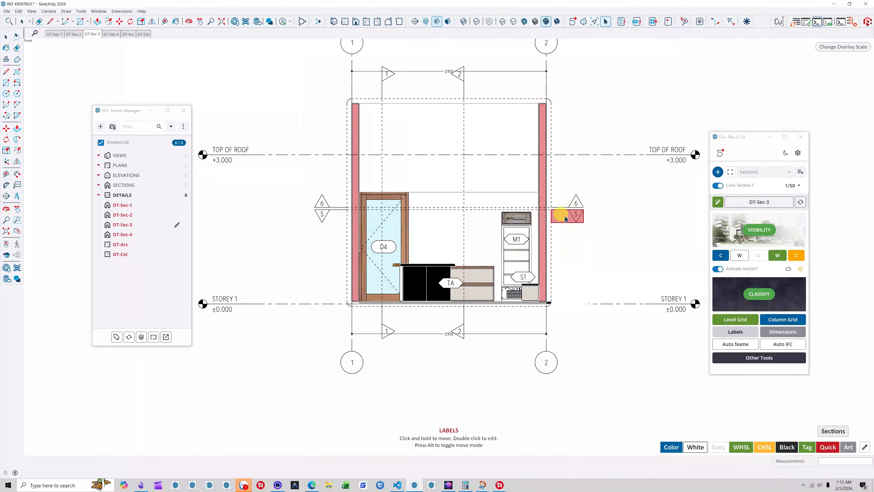
- Open DT-Sec-2, go to the DT-Arc scene from its section mark 5, and examine the furniture in 3D
left_click(131, 225)
left_click(126, 215)
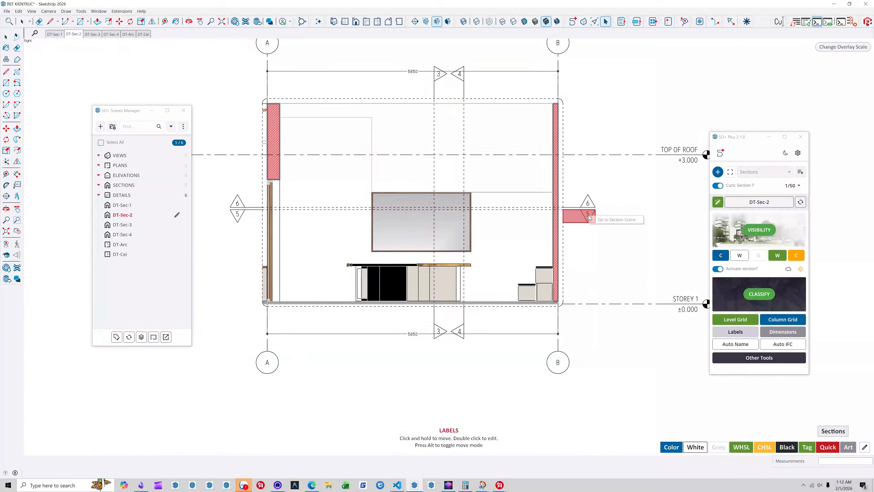
double_click(589, 217)
middle_click_drag(552, 247, 471, 310)
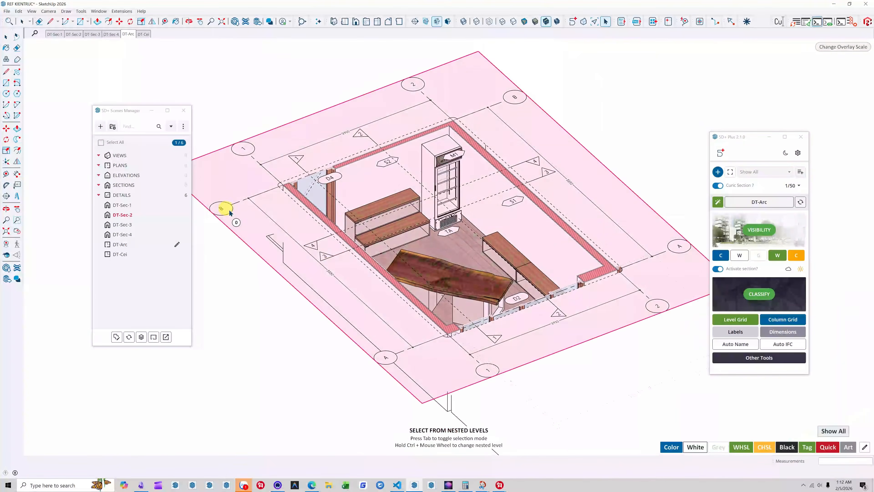
middle_click_drag(241, 273, 289, 254)
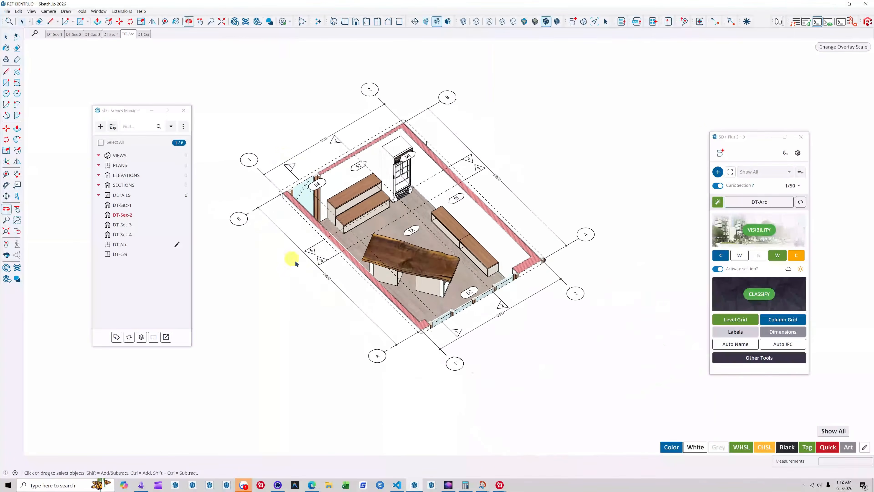
- Restore the DT-Arc plan, move section cut 3 to just past the table's end on the grid A side, and update all affected scenes
middle_click_drag(286, 156, 426, 242)
left_click_drag(426, 242, 500, 259)
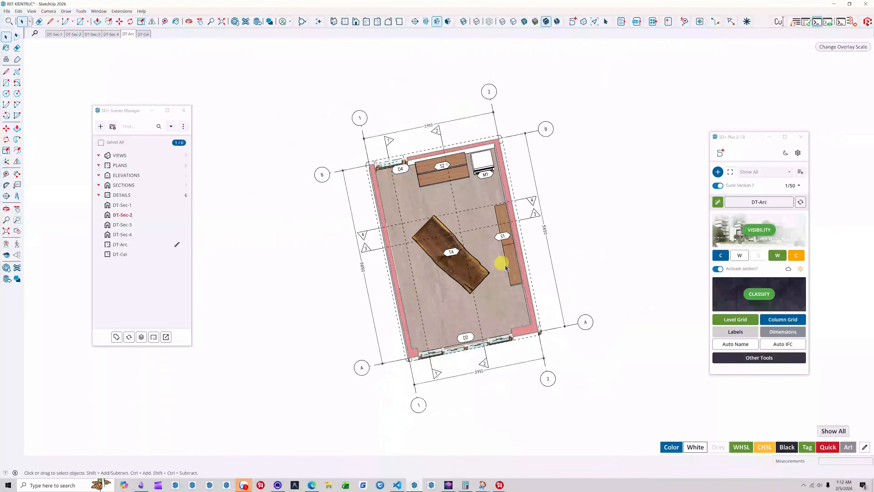
key("space")
left_click(128, 34)
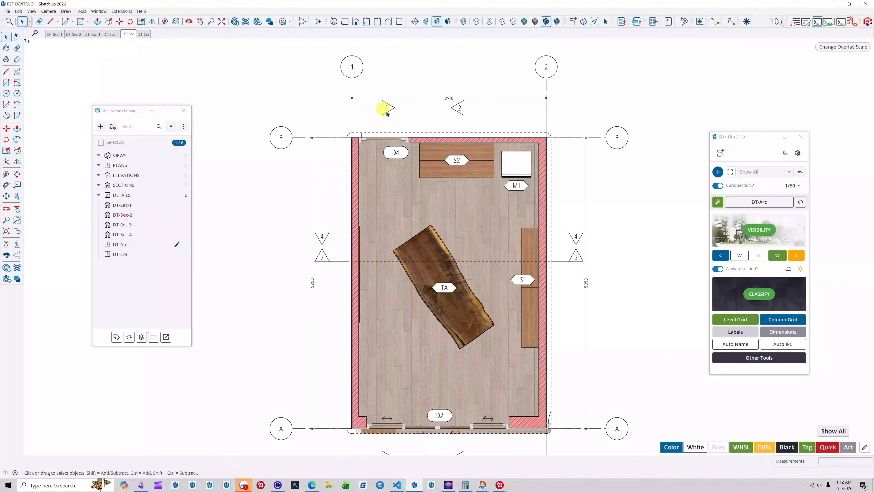
scroll(465, 227, "up", 2)
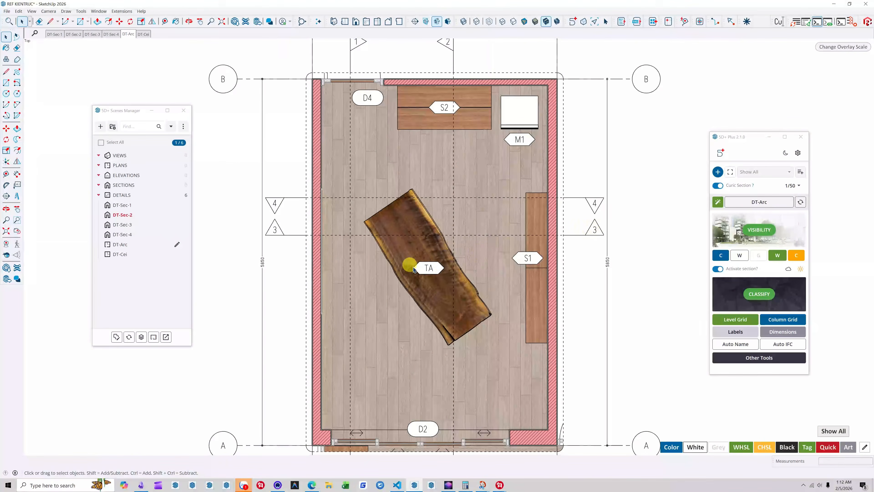
scroll(492, 184, "down", 3)
key("space")
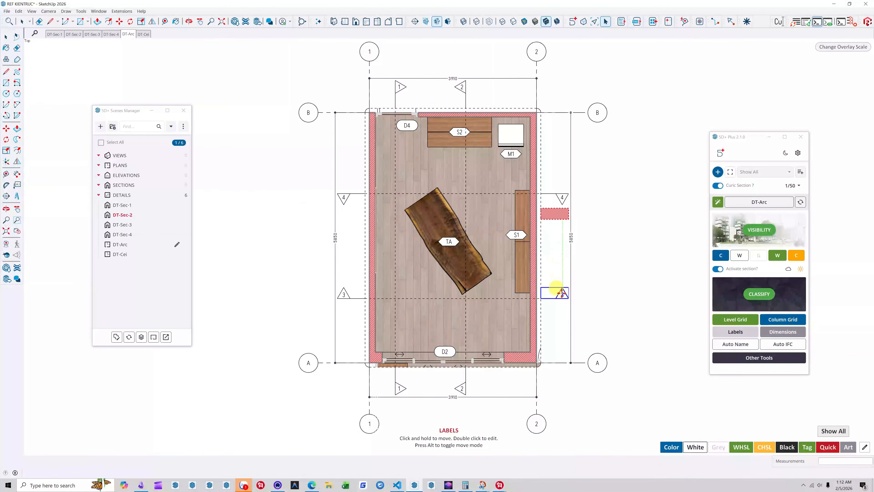
left_click(568, 298)
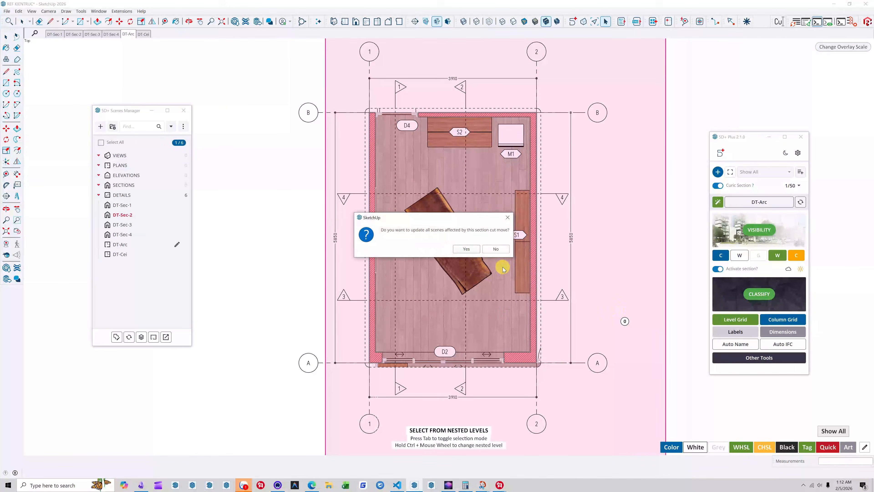
left_click(471, 249)
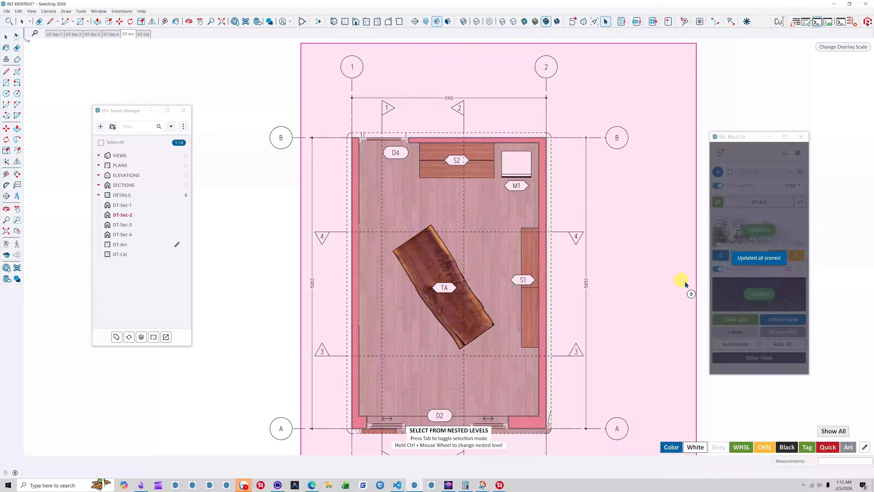
scroll(433, 199, "down", 4)
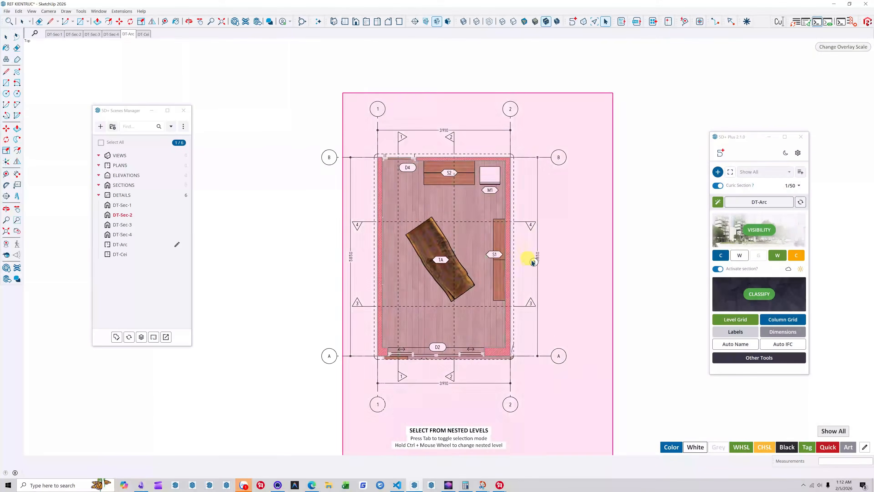
- Go to DT-Sec-3 from section mark 3, examine the table, cabinets and display fridge behind the cut in 3D, and restore the scene
left_click(535, 303)
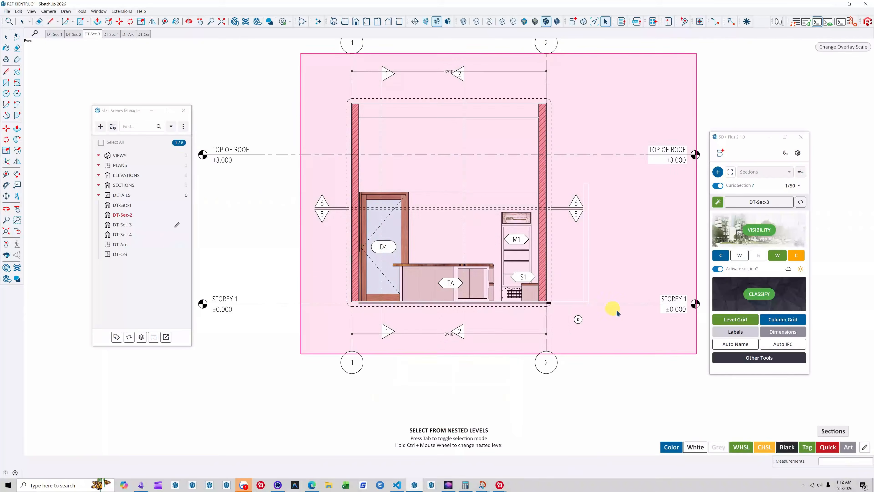
middle_click_drag(619, 268, 470, 308)
scroll(463, 270, "up", 4)
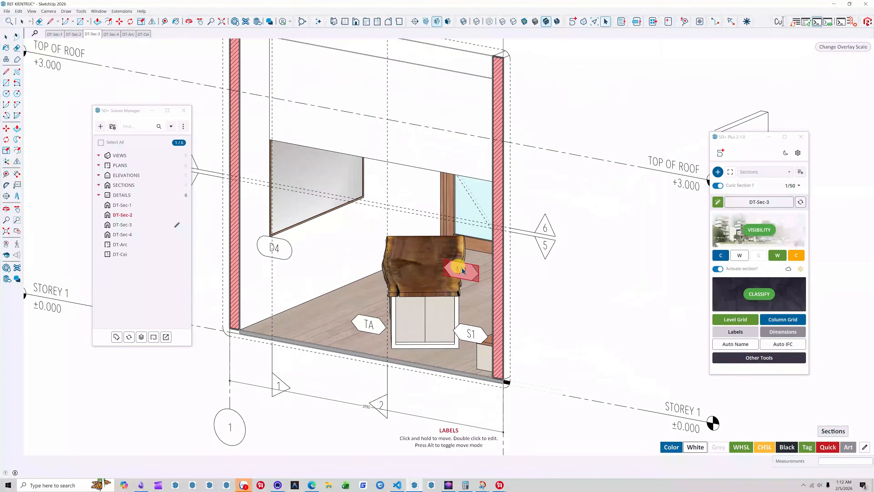
left_click(329, 274)
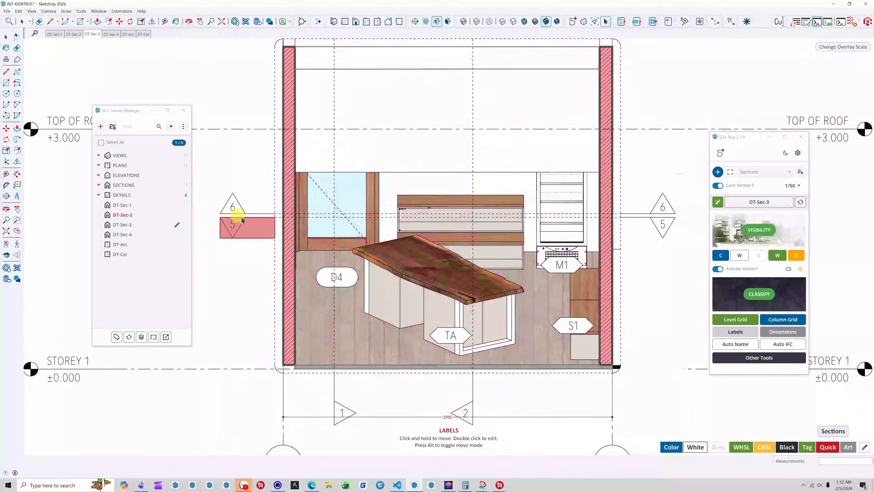
mouse_move(238, 219)
middle_mouse_down()
mouse_move(487, 254)
mouse_move(550, 249)
mouse_move(402, 276)
mouse_move(296, 272)
middle_mouse_up()
scroll(517, 250, "down", 5)
middle_click_drag(470, 265, 396, 214)
scroll(299, 128, "up", 2)
left_click(97, 35)
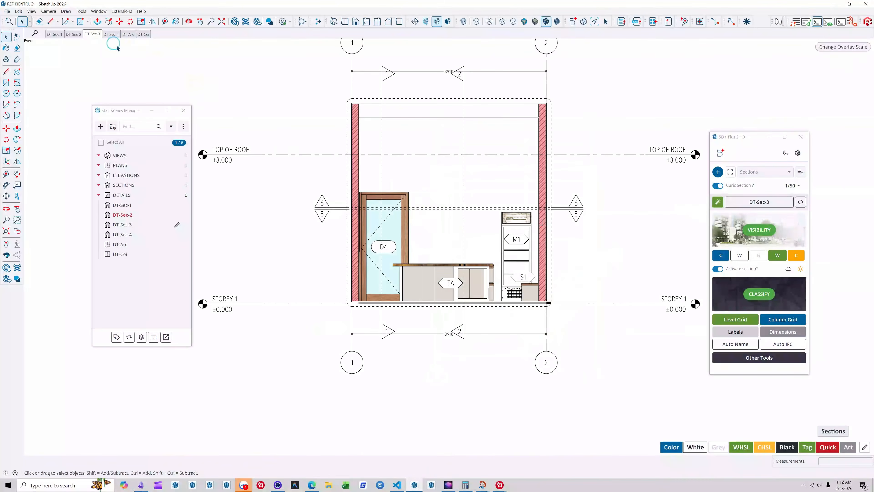
scroll(477, 310, "down", 2)
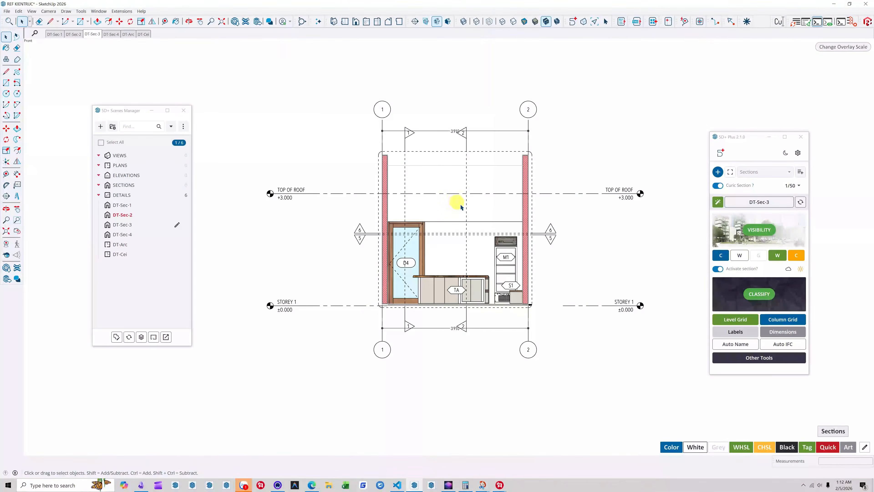
middle_click_drag(461, 207, 532, 292)
scroll(523, 288, "up", 2)
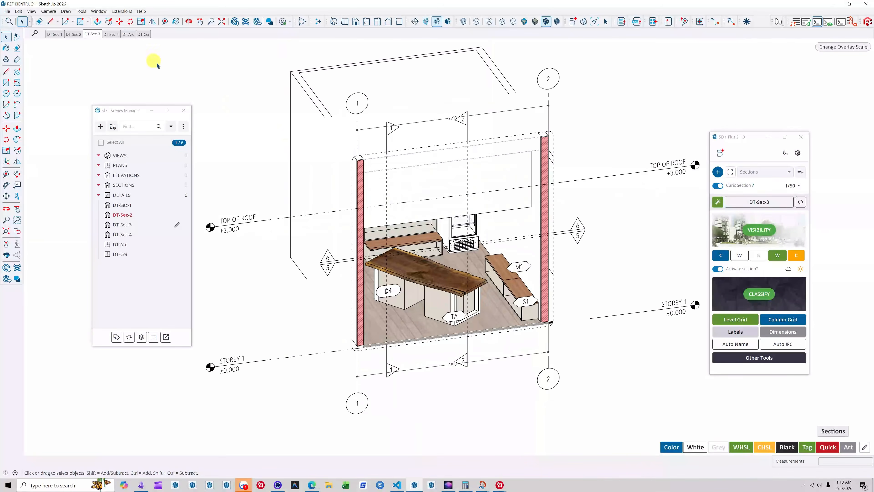
left_click(95, 35)
scroll(453, 272, "down", 1)
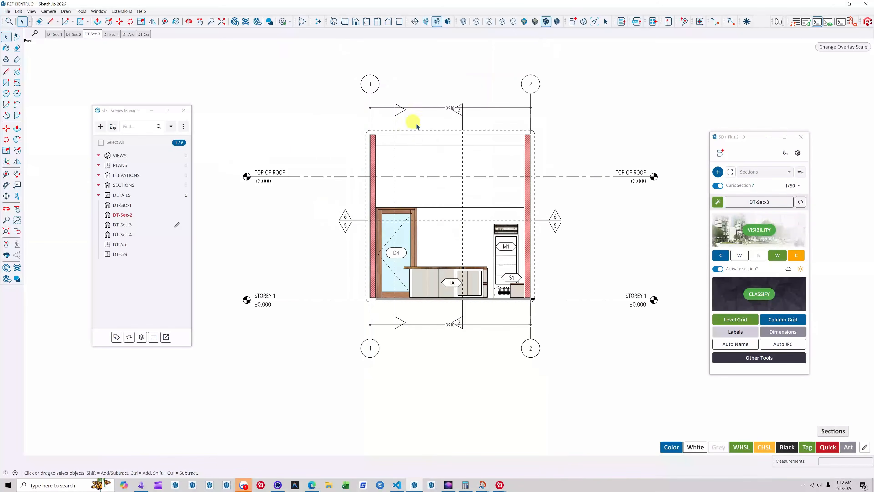
scroll(389, 109, "up", 1)
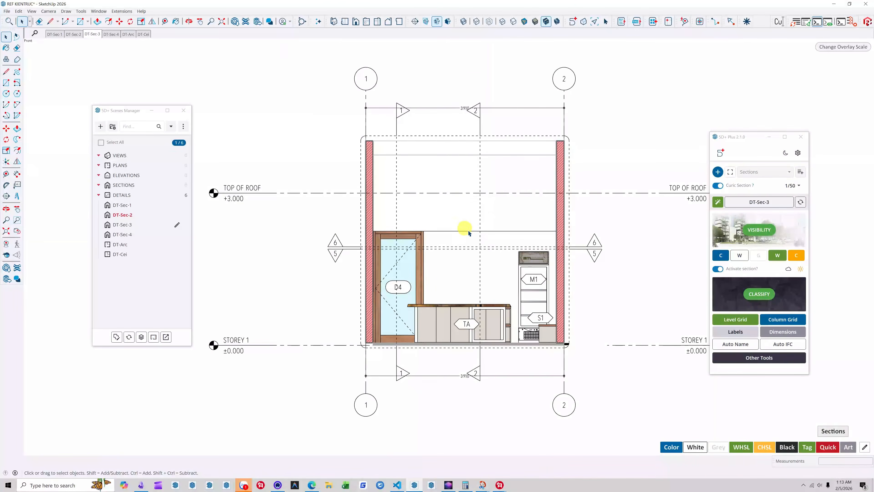
scroll(463, 241, "down", 1)
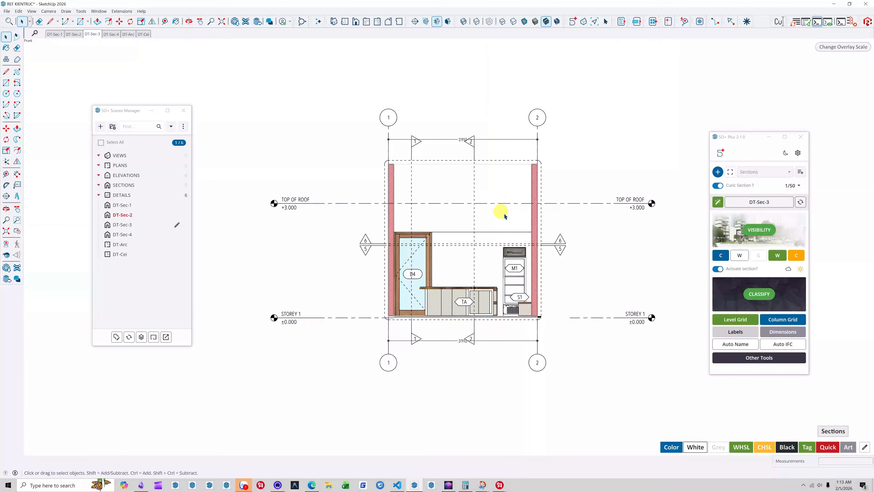
scroll(505, 216, "up", 1)
scroll(405, 212, "down", 2)
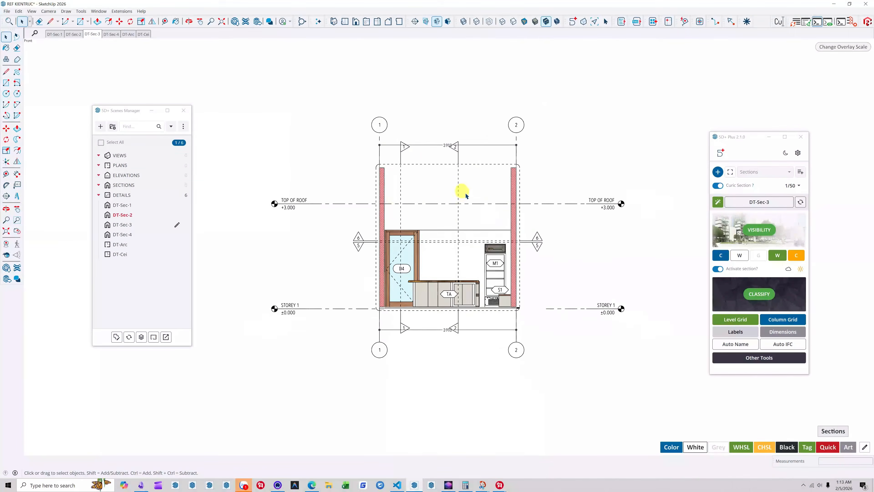
scroll(465, 194, "up", 2)
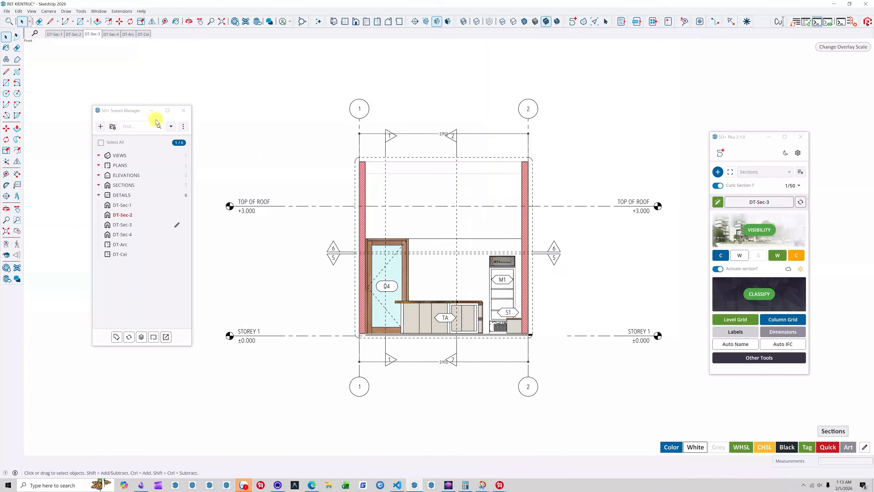
scroll(371, 198, "down", 1)
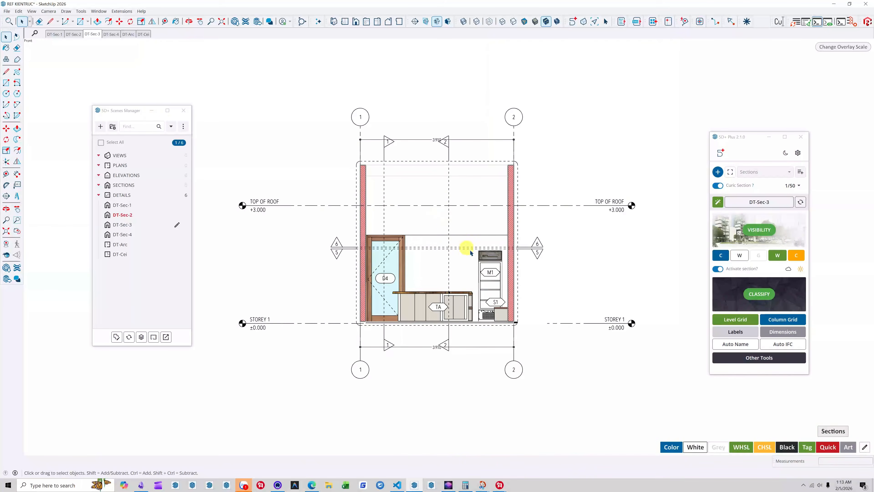